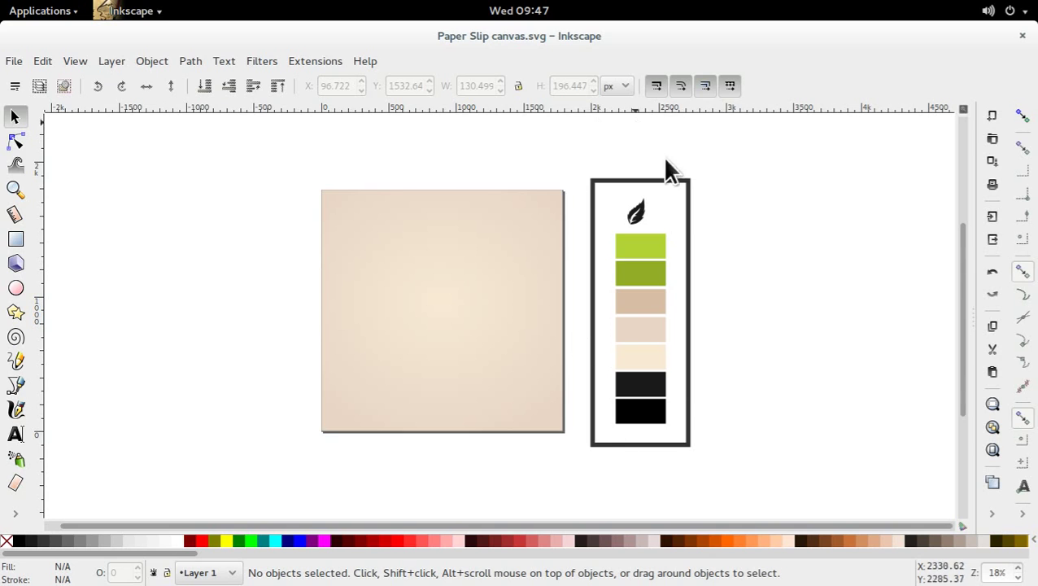
click(494, 367)
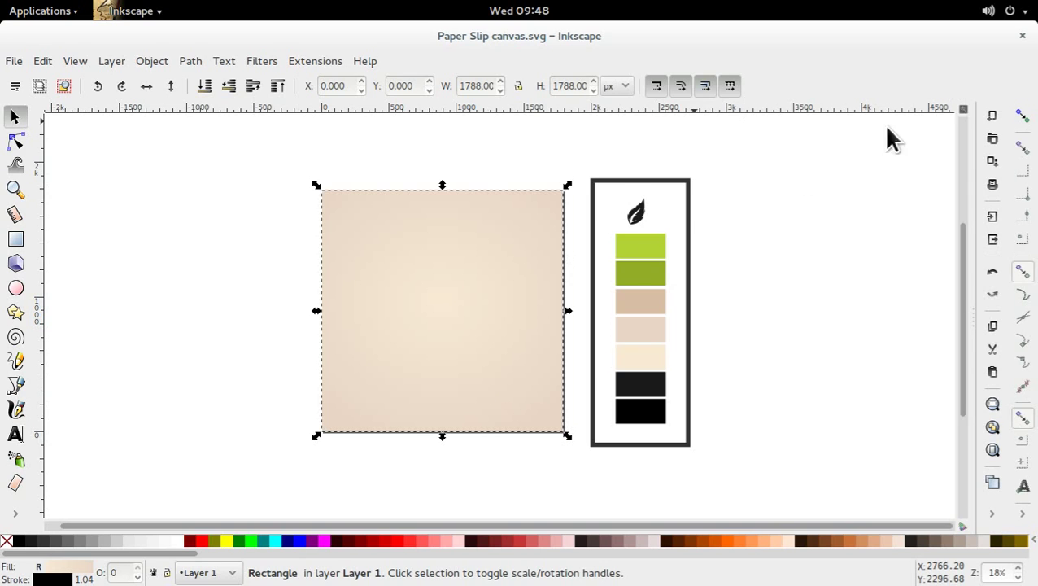
click(642, 215)
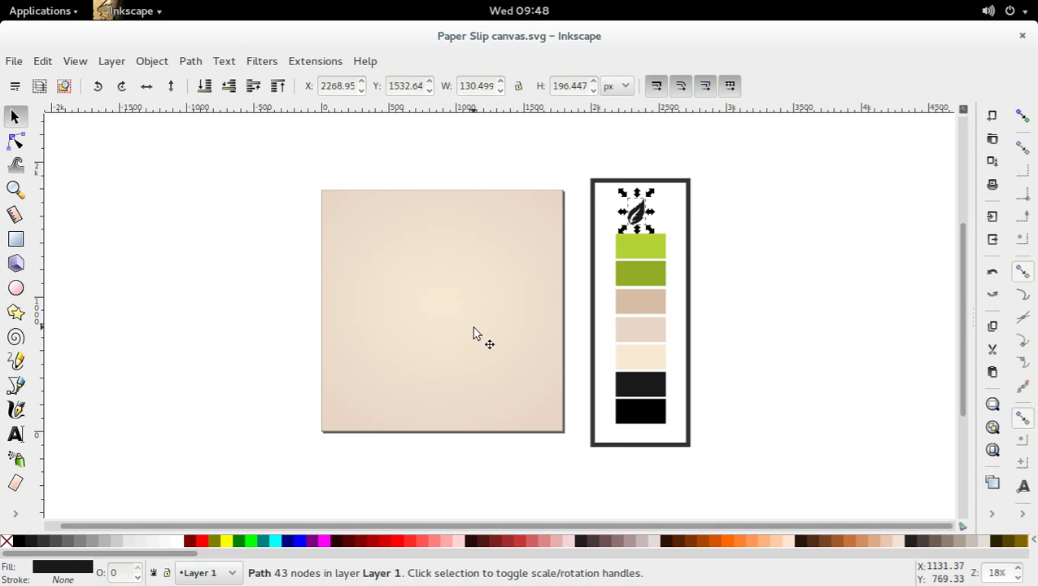
click(14, 512)
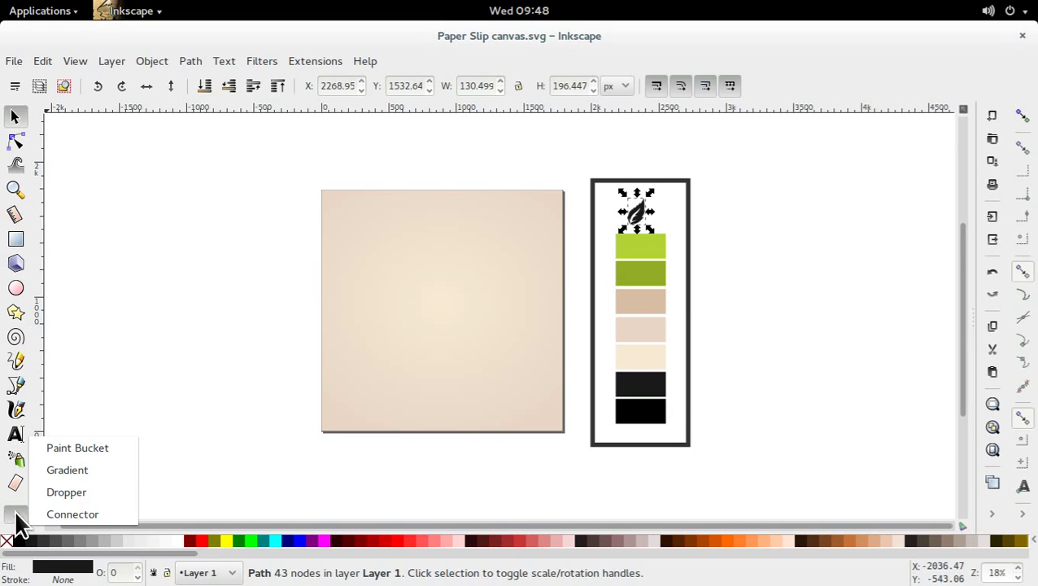
- Fill the large square with the flat cream colour picked from the palette swatch using the Dropper
click(494, 320)
key(n)
click(460, 317)
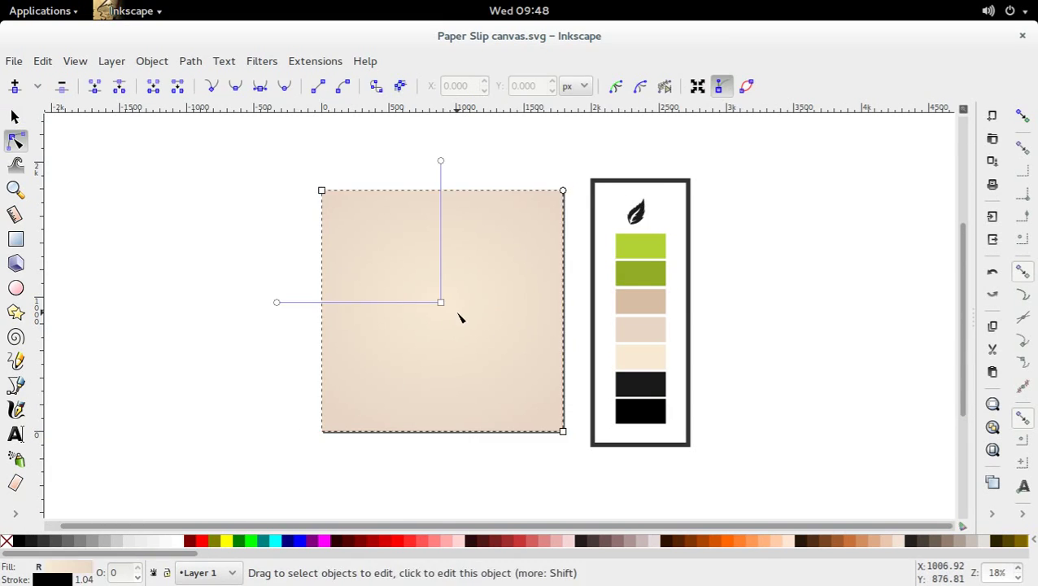
key(s)
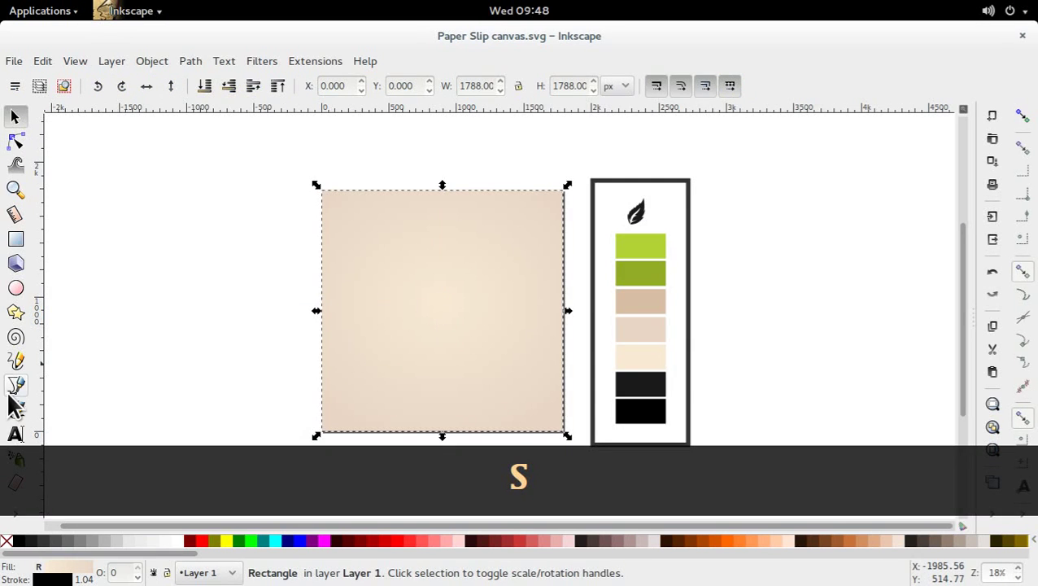
key(d)
click(638, 358)
key(s)
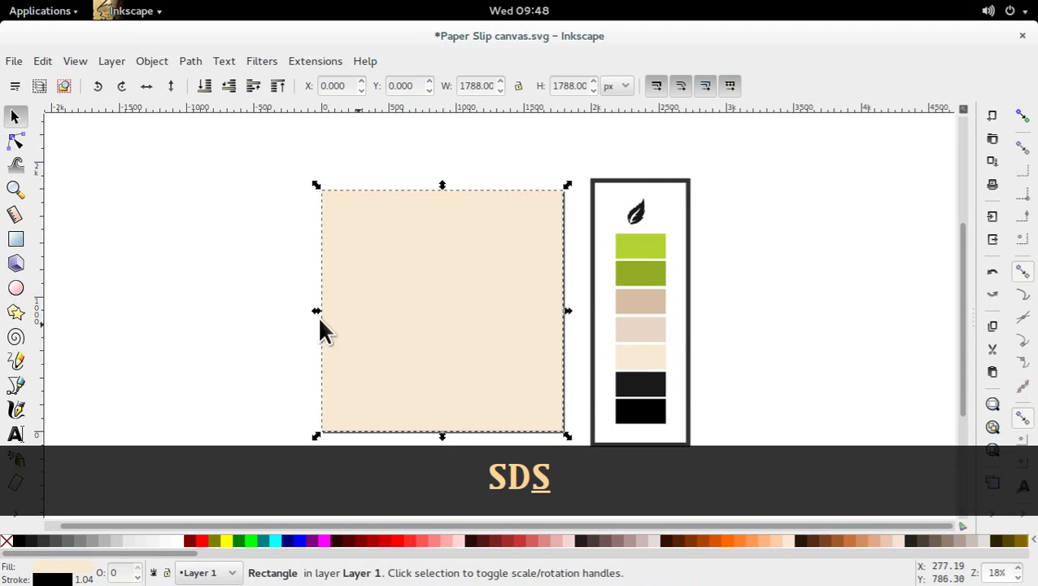
click(232, 297)
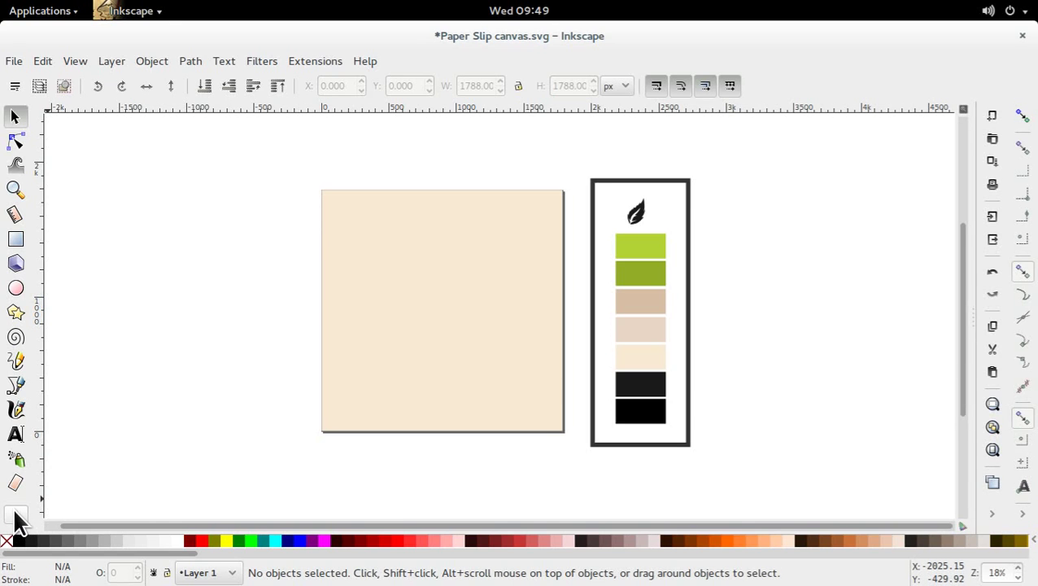
- Apply a radial fill gradient to the square, starting near its centre and ending straight above its upper edge
click(16, 517)
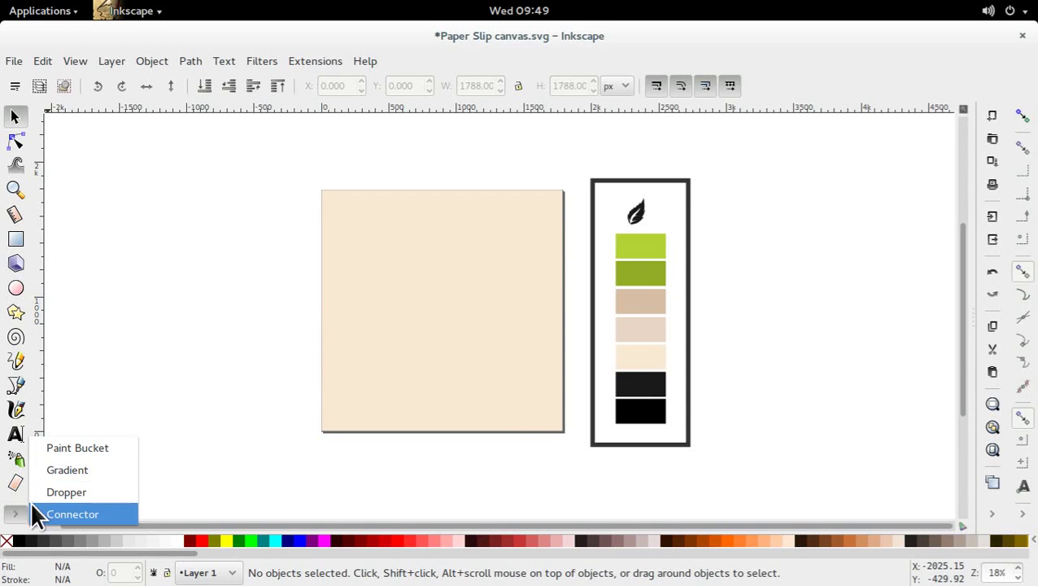
click(69, 472)
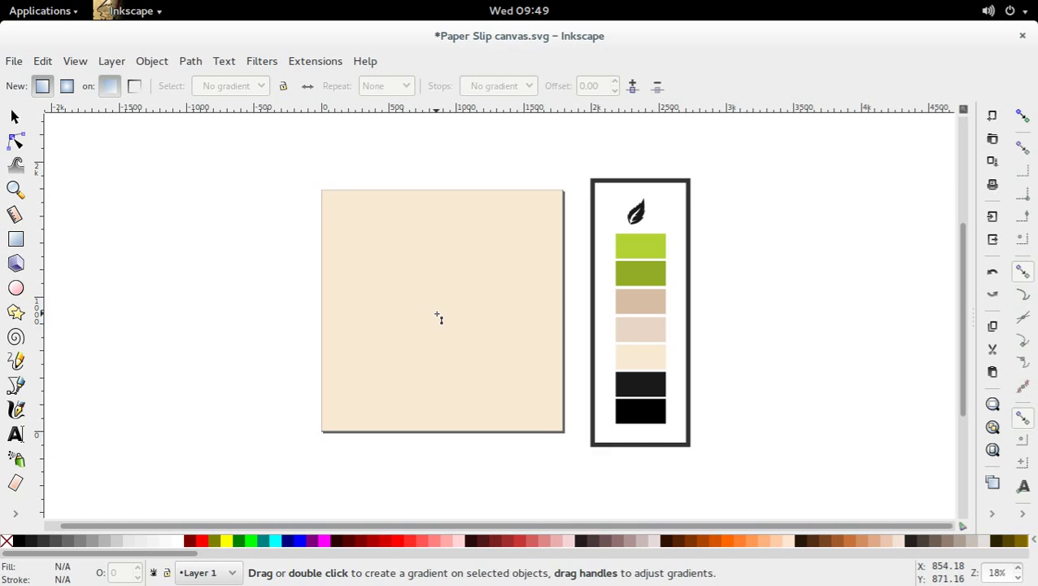
click(68, 87)
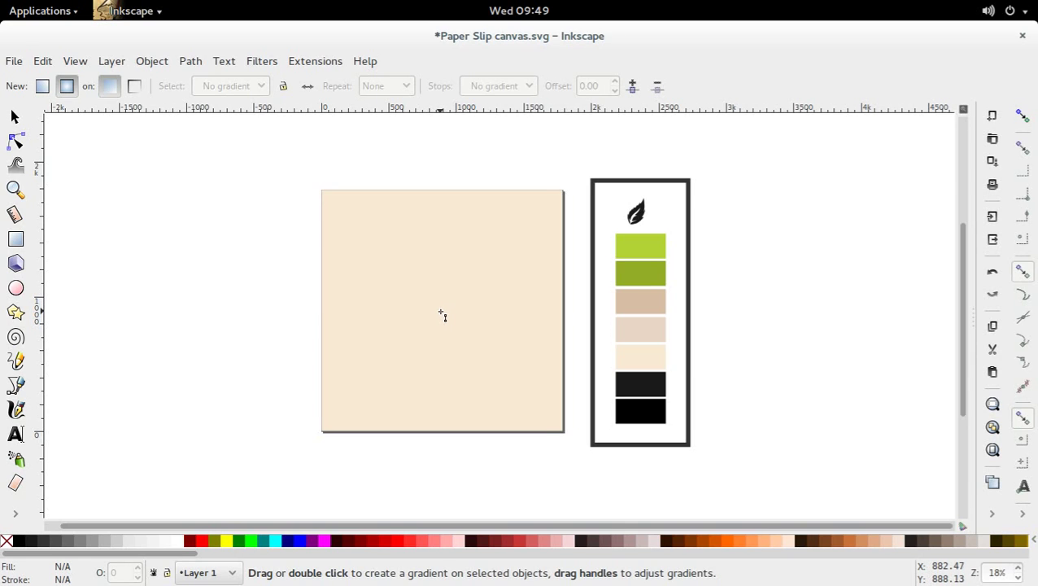
key(ctrl)
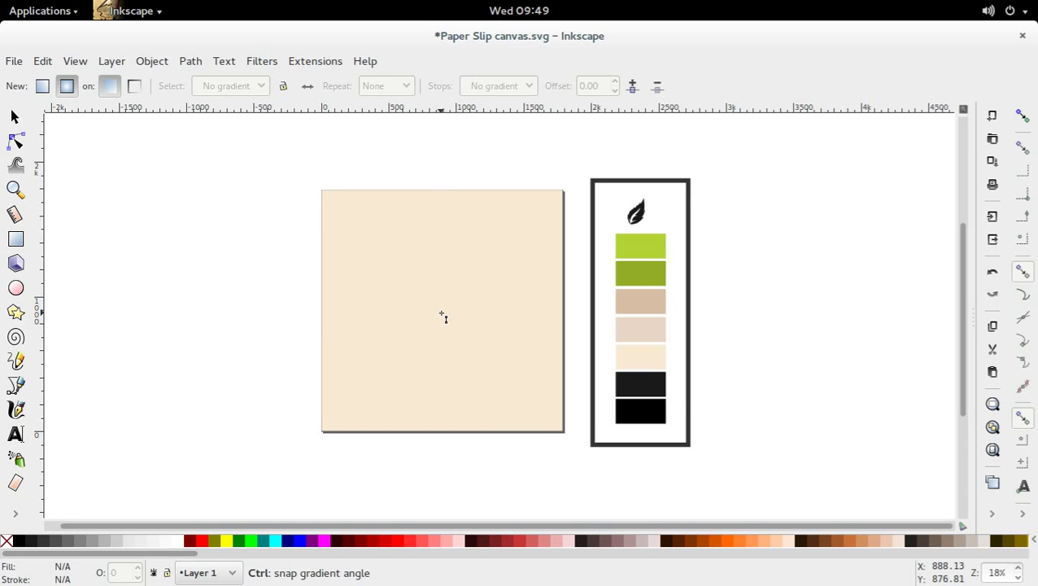
click(440, 307)
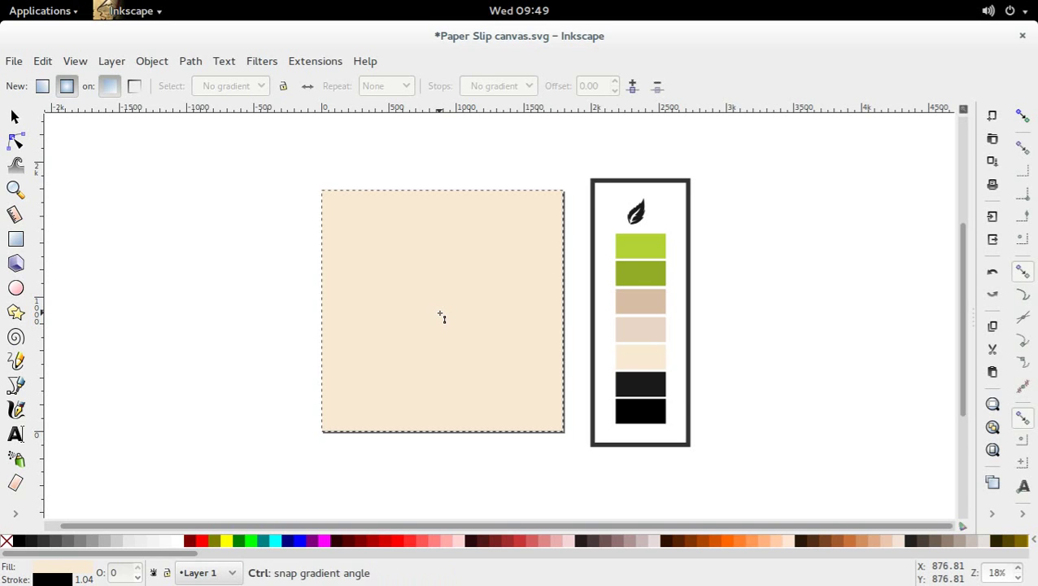
drag(440, 316, 440, 173)
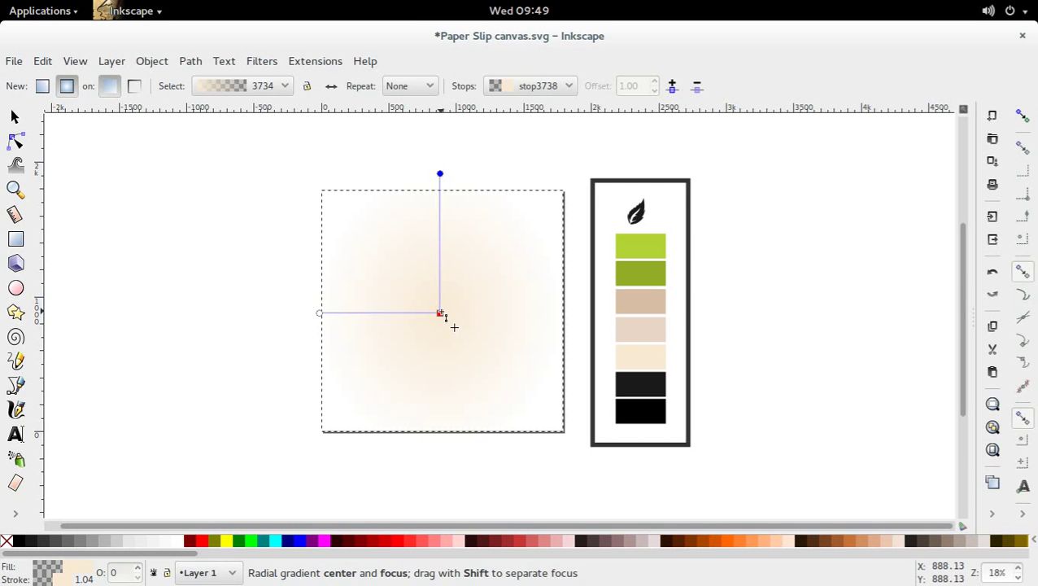
drag(446, 317, 446, 312)
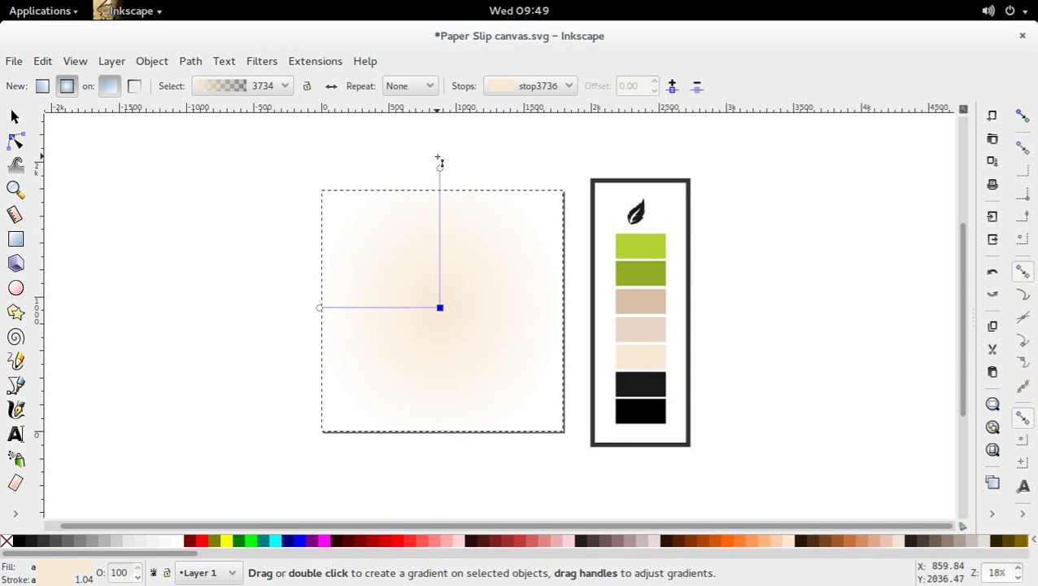
- Set the gradient's outer stop to the palette's #e8d7c7 swatch and extend its vertical radius farther above the square
click(440, 169)
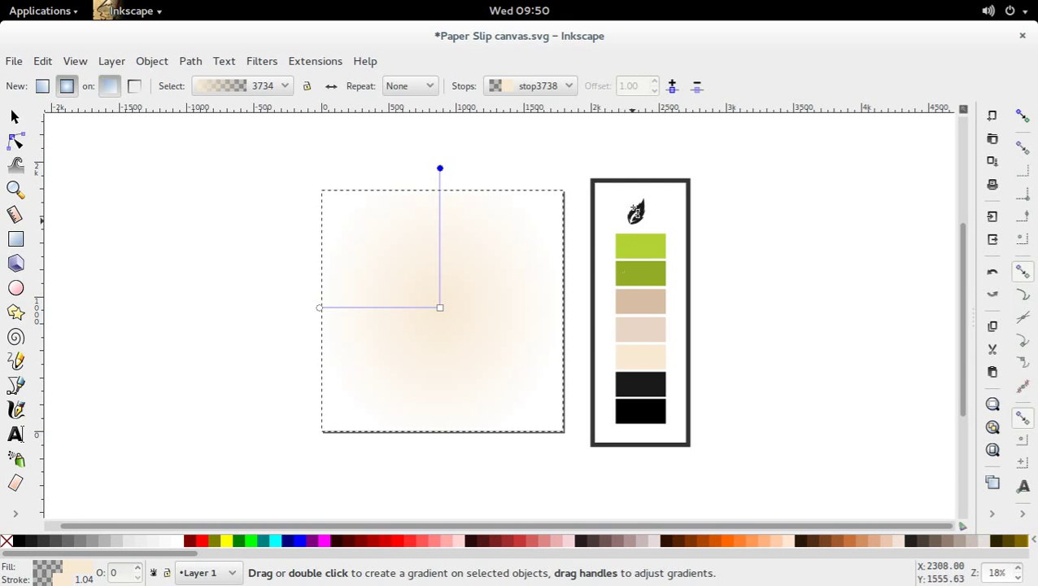
key(d)
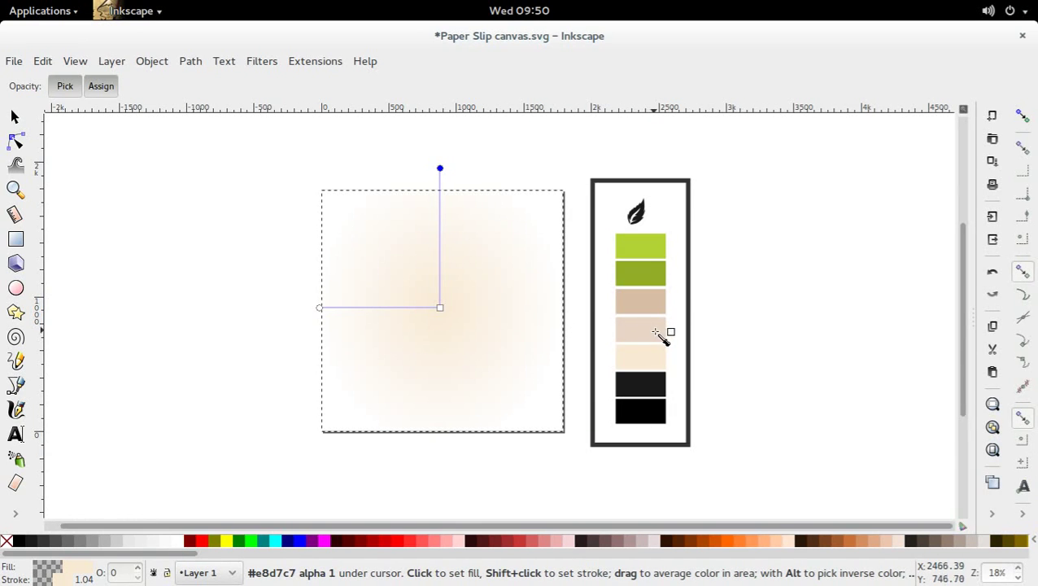
click(657, 339)
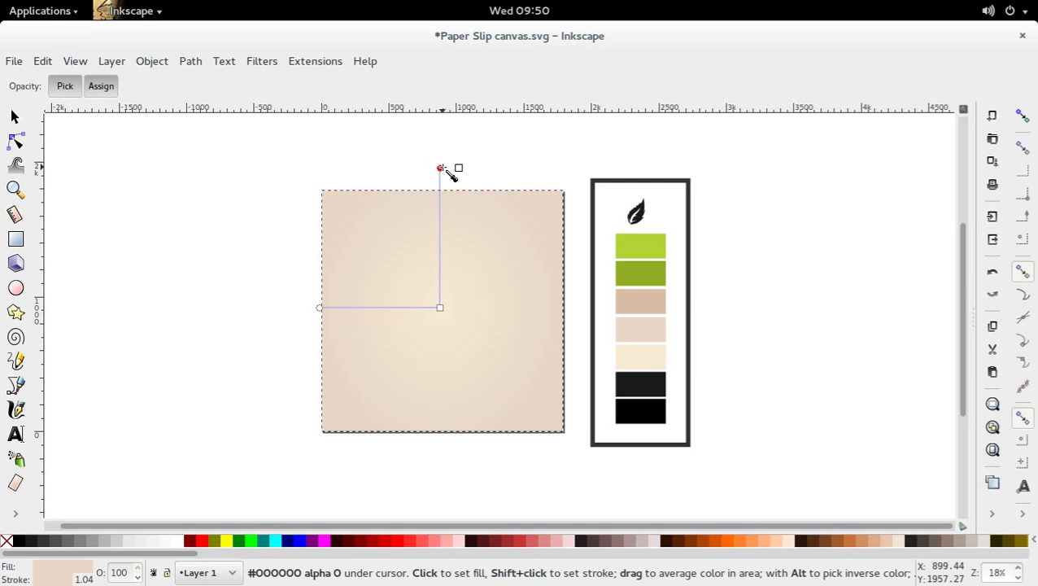
drag(442, 169, 445, 116)
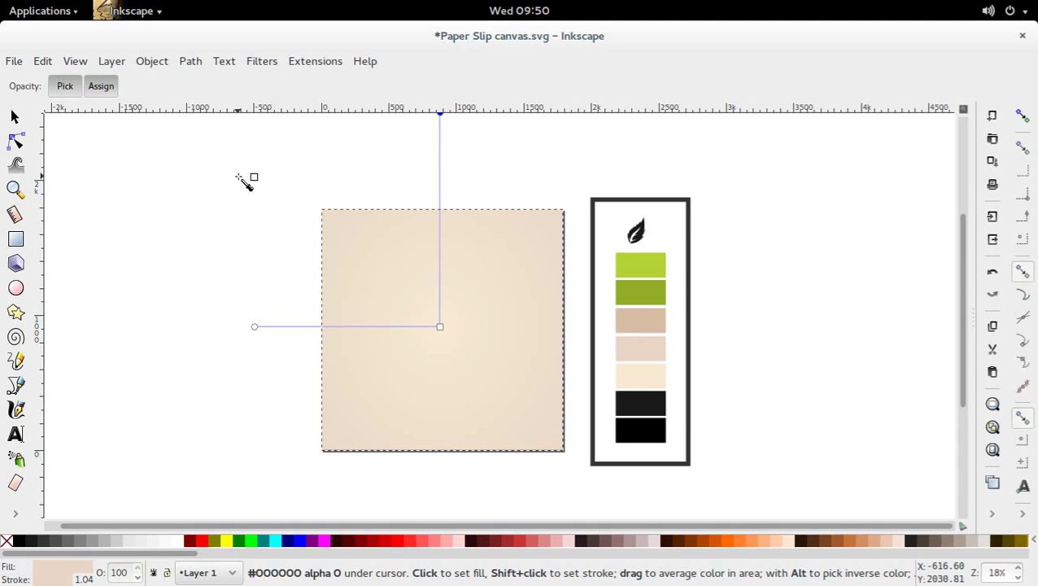
key(s)
click(232, 281)
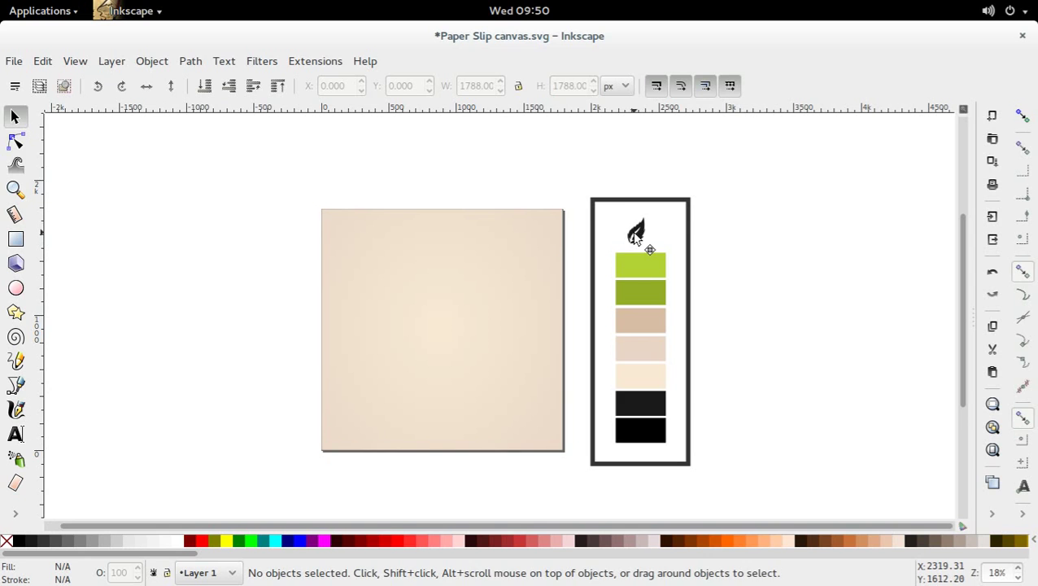
- Duplicate the palette's leaf, place the copy level with it in the square's upper-left corner, and save the document
click(635, 236)
key(ctrl+d)
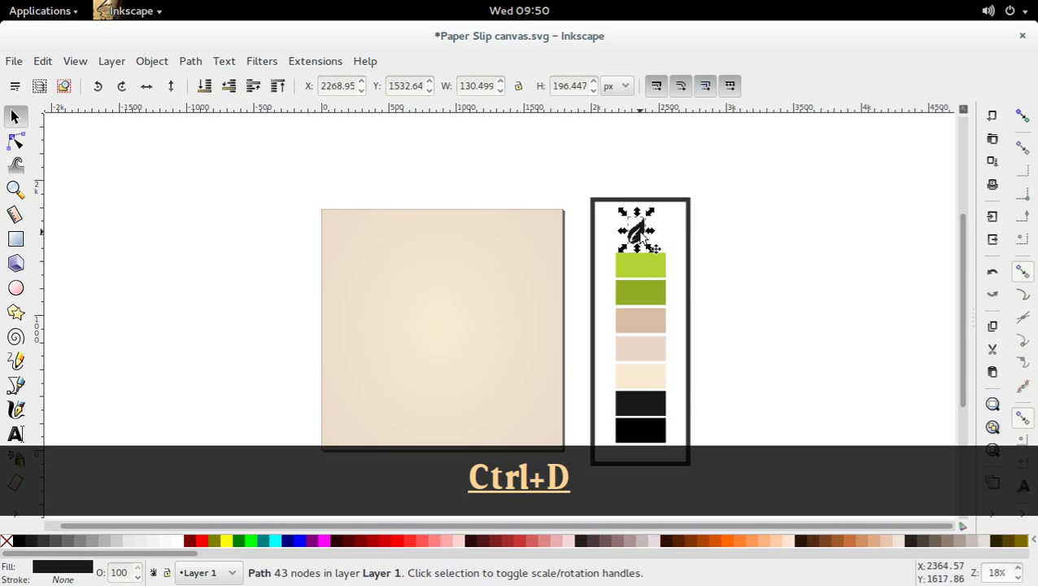
drag(643, 238, 341, 269)
click(340, 269)
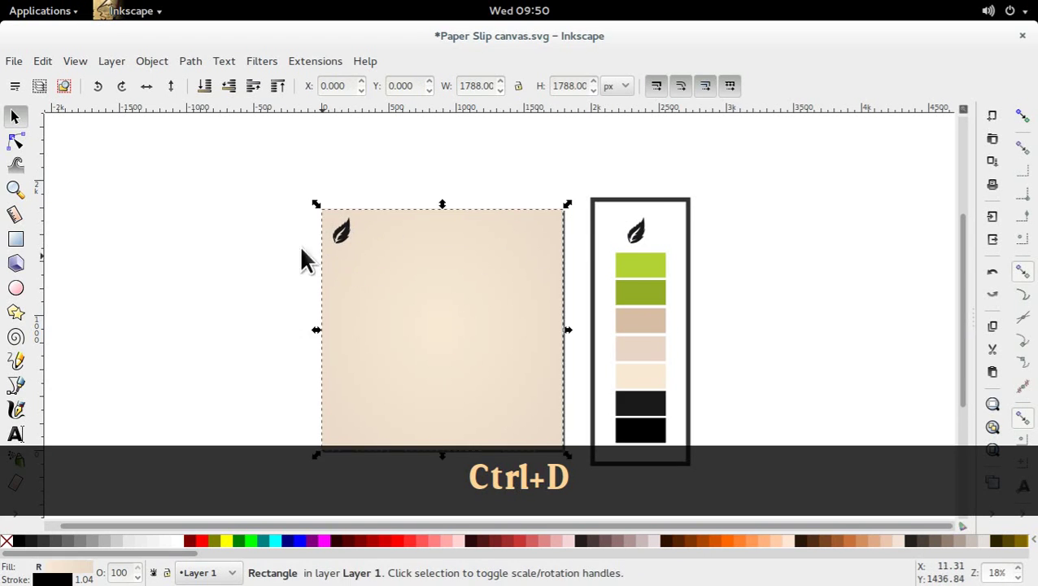
click(250, 222)
key(ctrl+s)
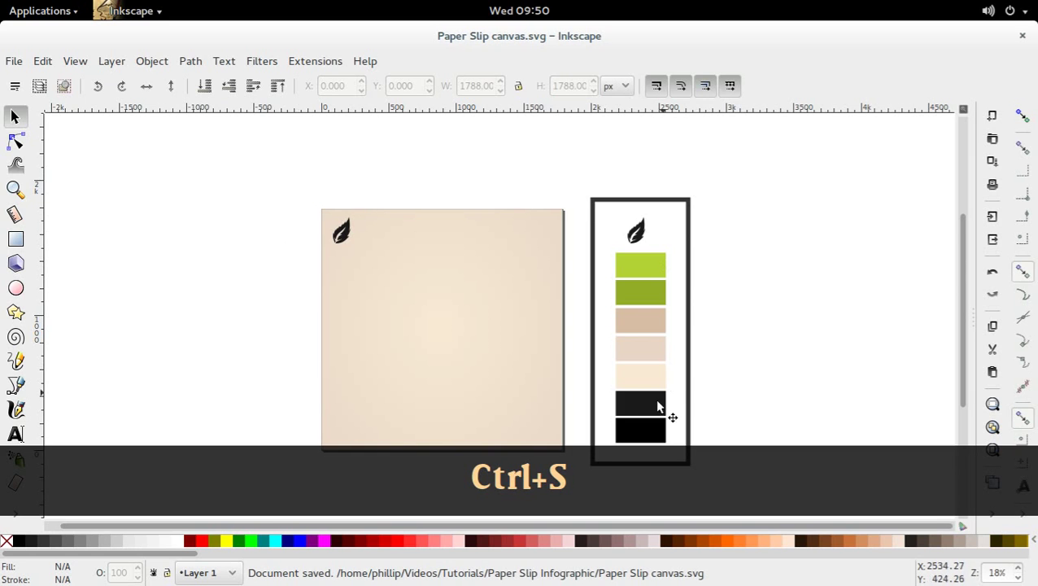
scroll(719, 294, down, 2)
scroll(718, 294, up, 1)
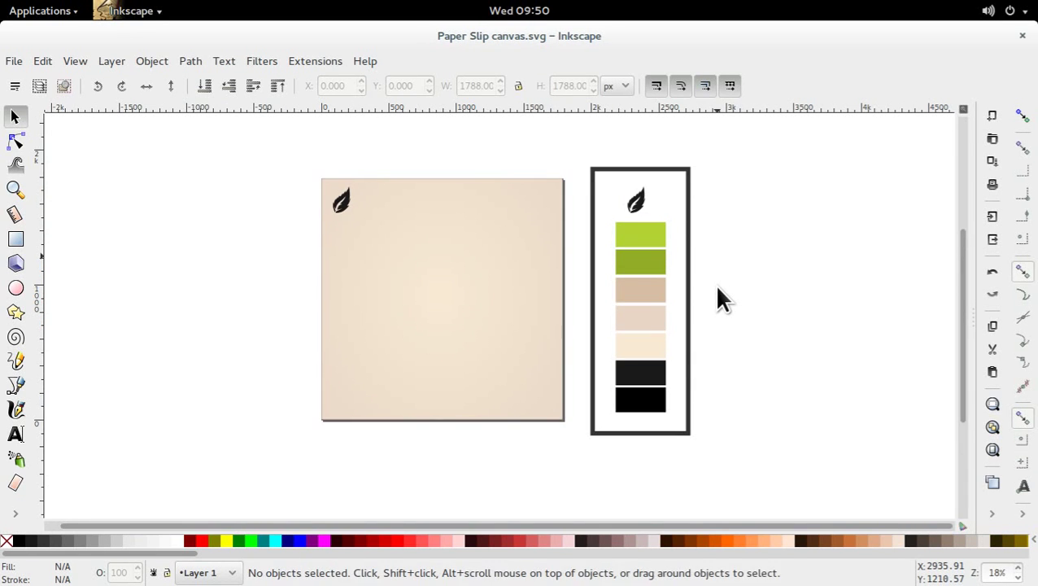
key(ctrl+s)
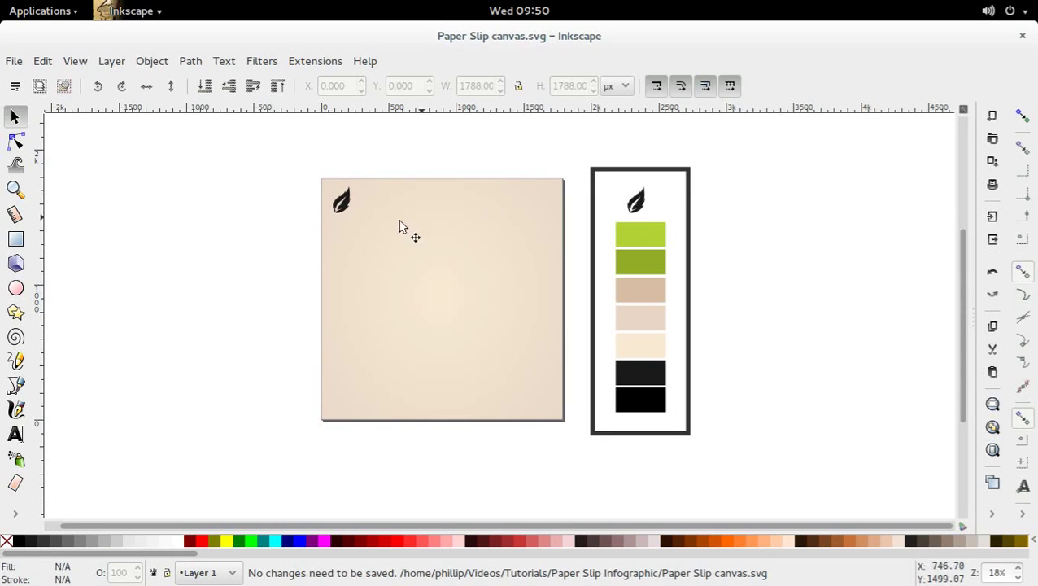
- Open the Create Tiled Clones settings for the leaf copy in the square's upper-left corner
double_click(340, 205)
key(s)
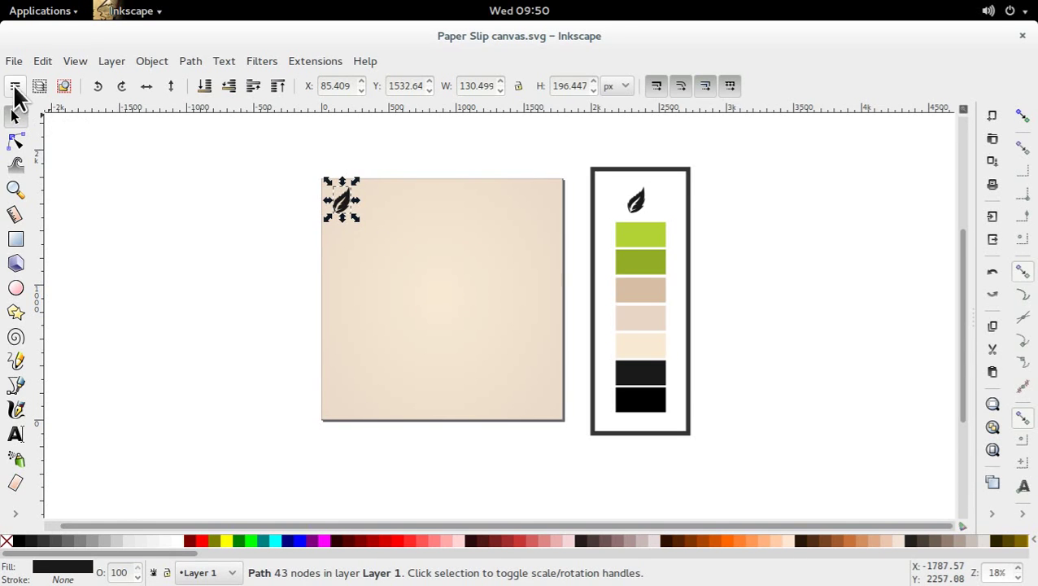
click(38, 62)
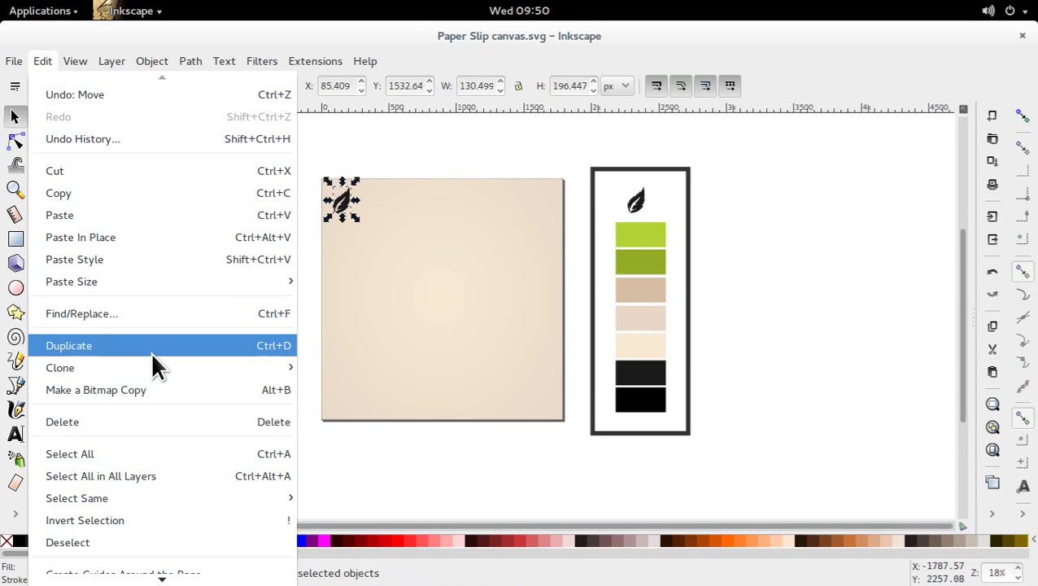
mouse_move(159, 366)
click(453, 398)
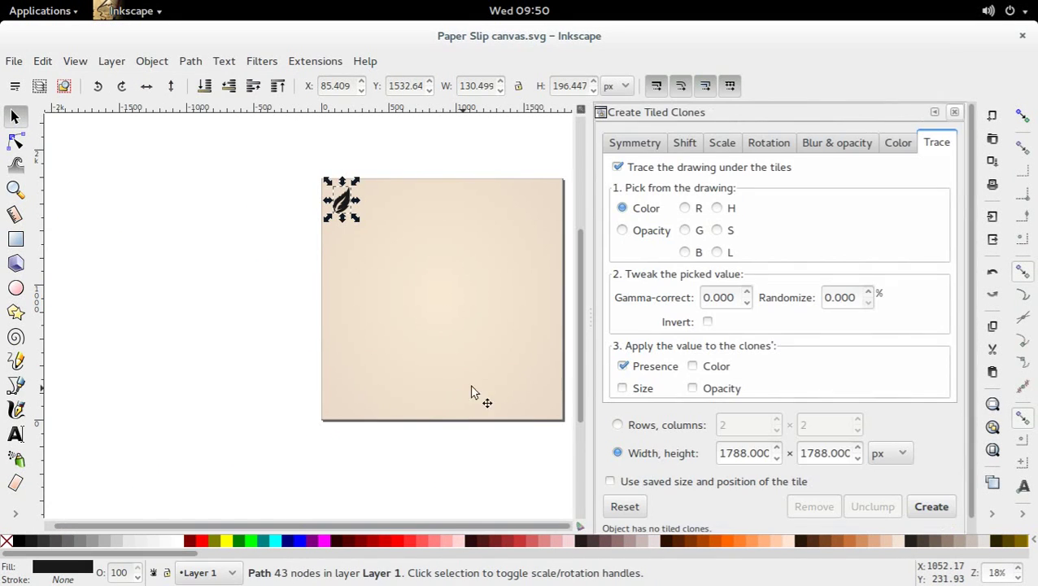
- Review the tiled clones' symmetry and shift settings, and set the width of the area to fill to 1787 px
click(636, 144)
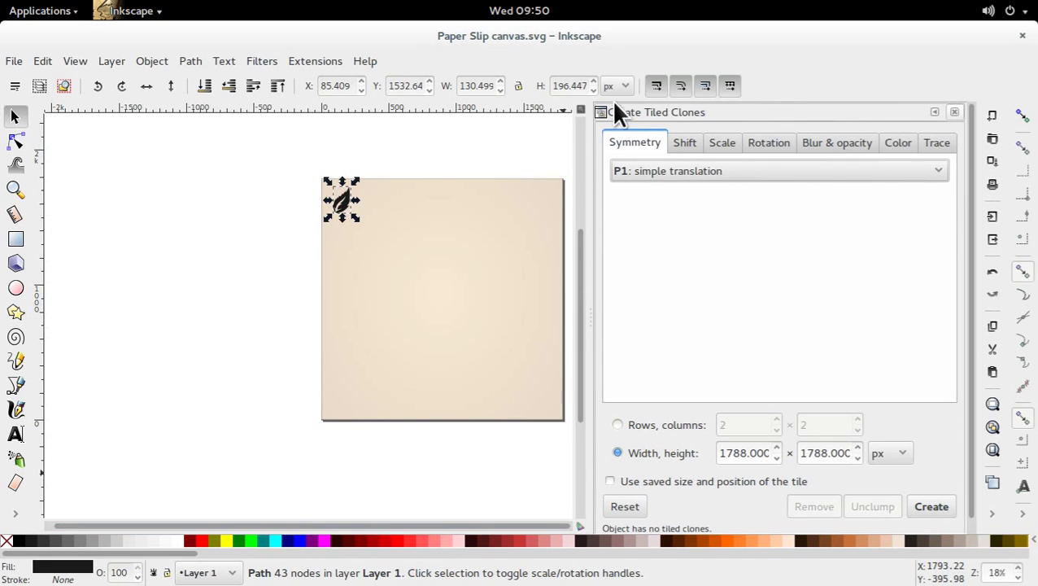
click(683, 142)
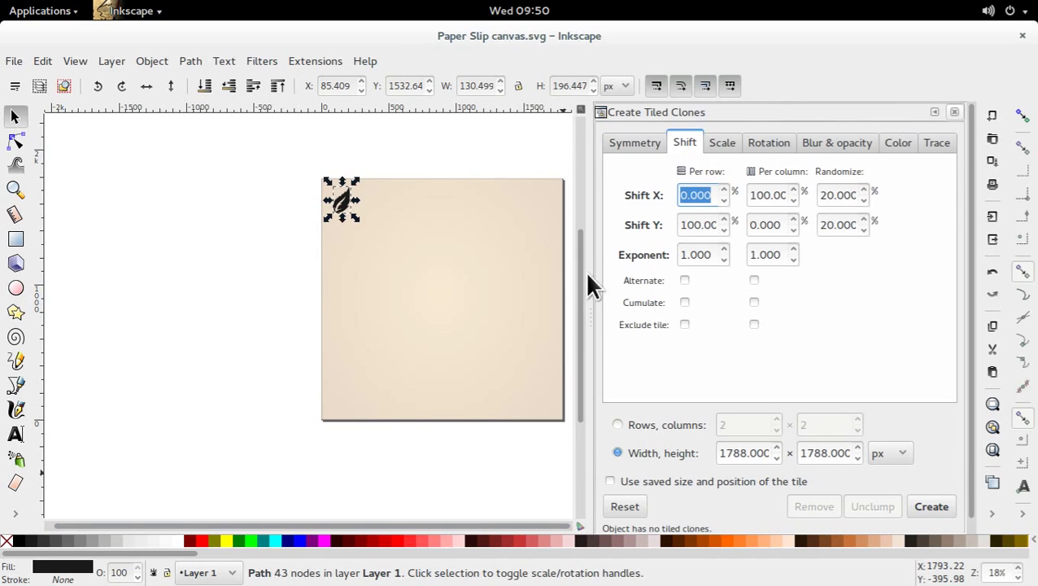
double_click(682, 227)
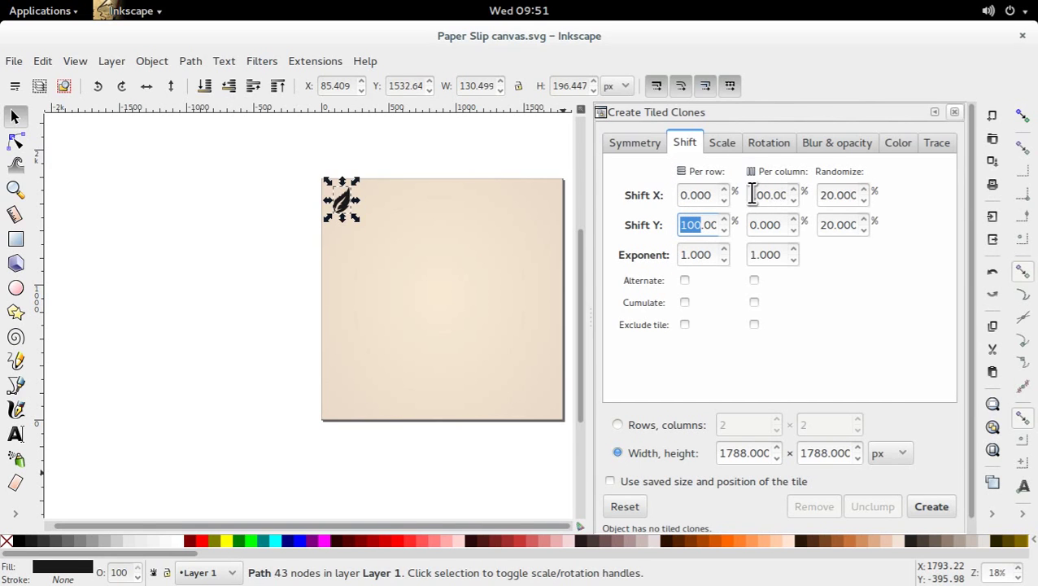
drag(753, 194, 851, 198)
click(782, 197)
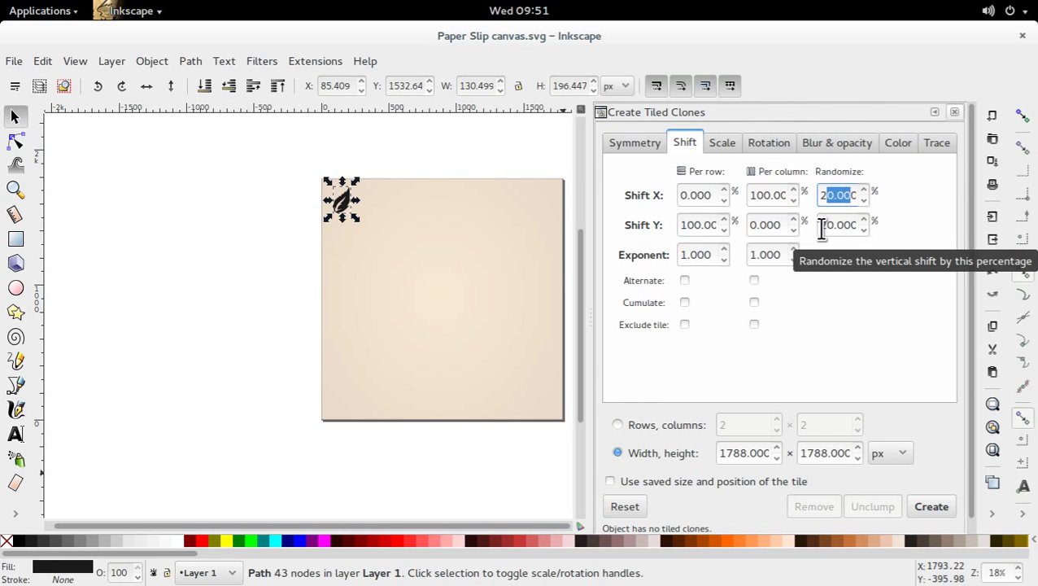
drag(818, 228, 858, 230)
click(852, 232)
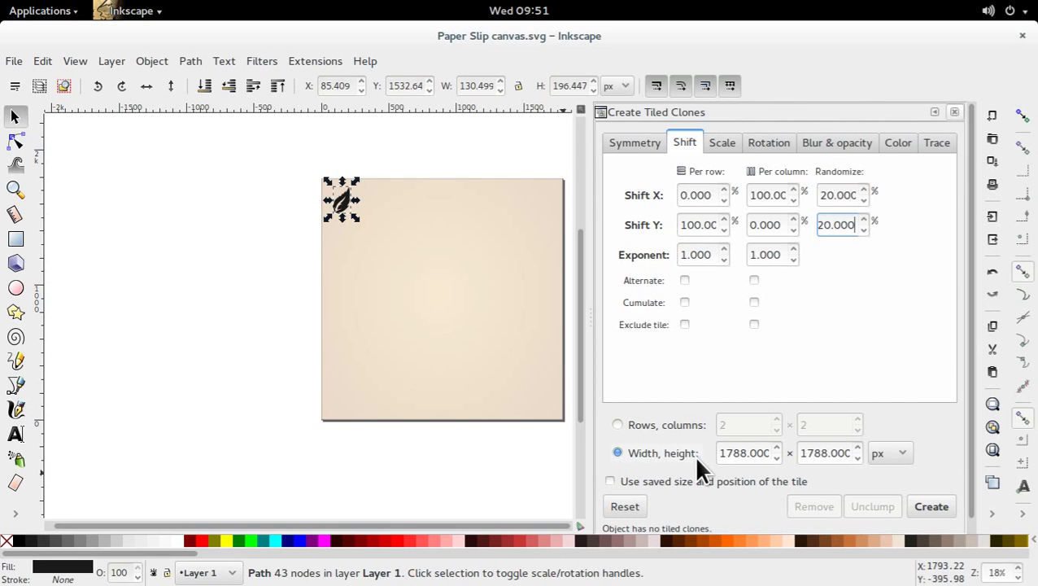
drag(725, 454, 865, 452)
click(778, 458)
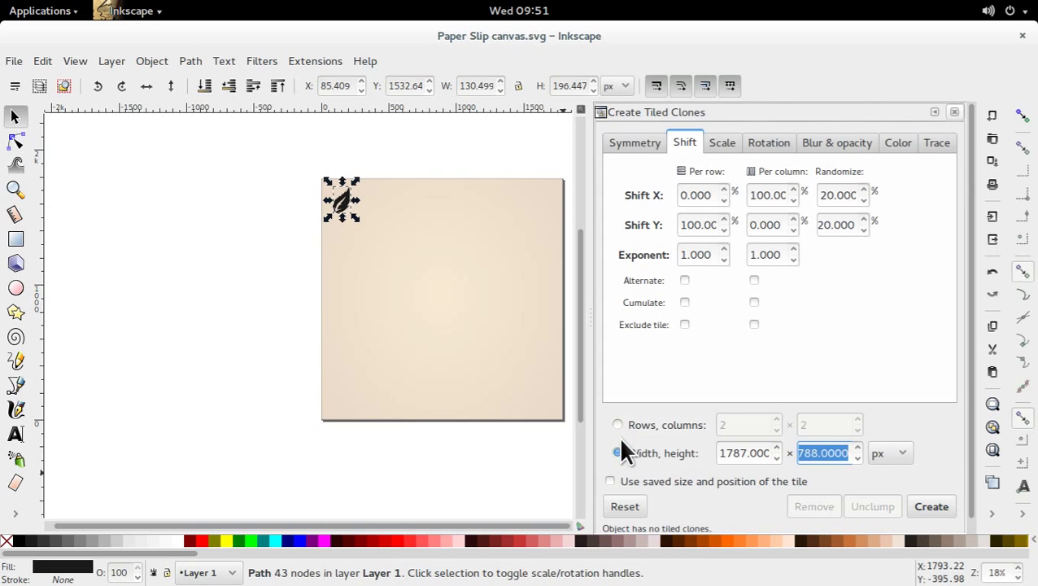
- Create the tiled clones of the leaf with scale randomized by 20% in X and Y and rotation randomized by 70%
click(727, 140)
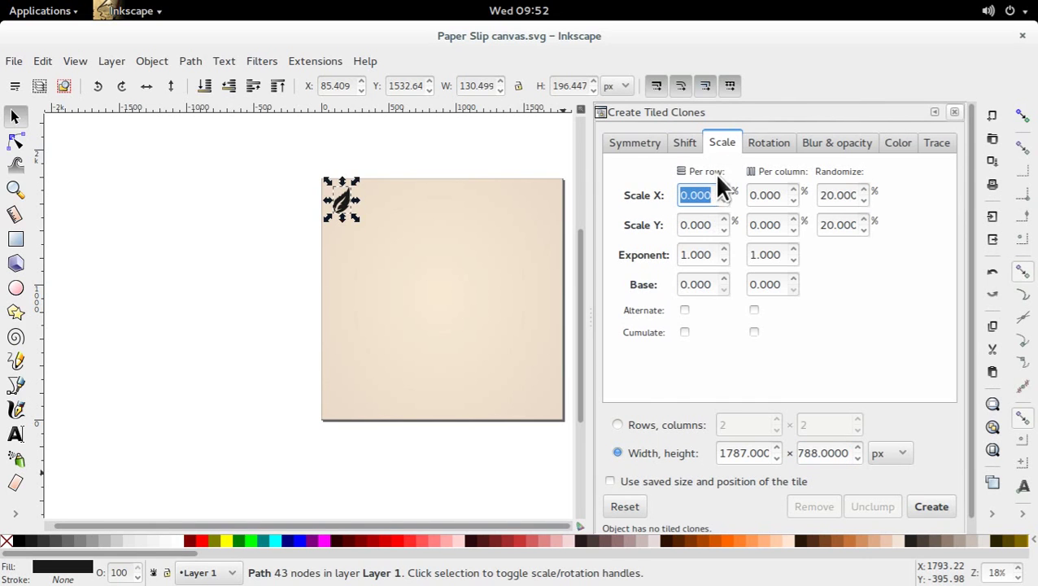
double_click(838, 197)
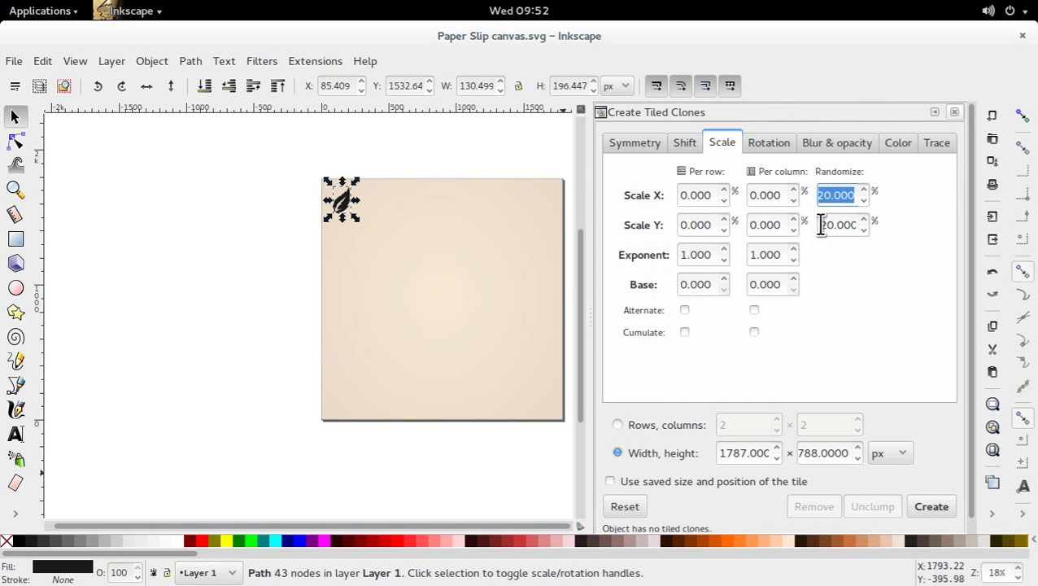
double_click(821, 225)
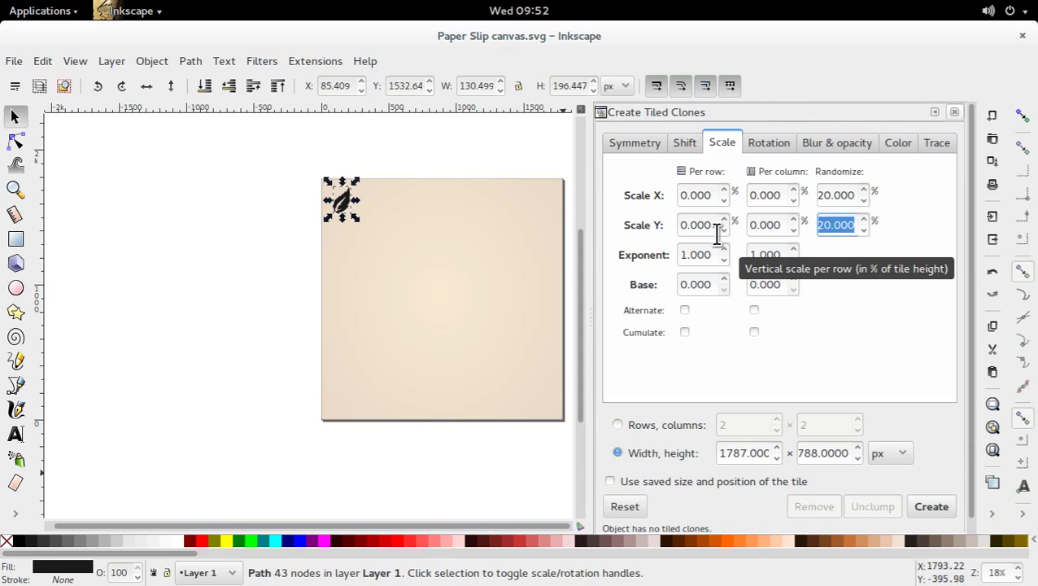
click(773, 143)
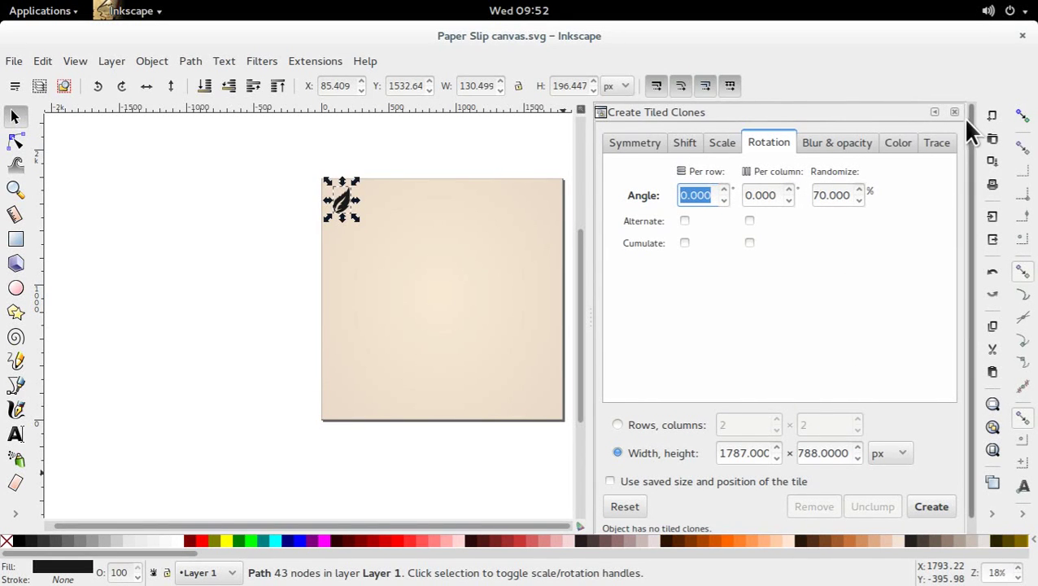
click(932, 507)
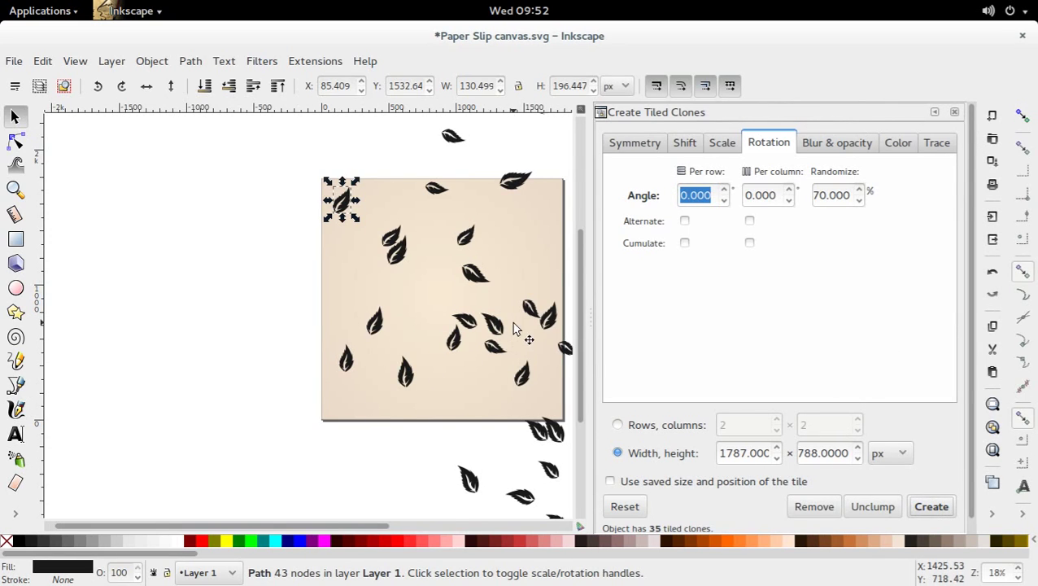
- Unclump the leaf clones twice to spread them more evenly, and close the tiled clones settings
drag(324, 525, 419, 550)
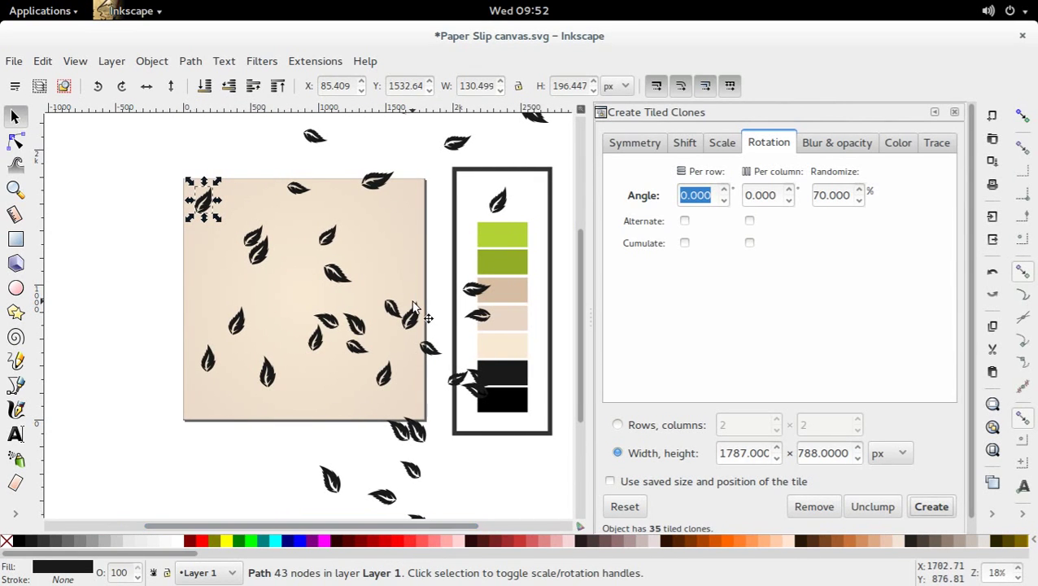
scroll(415, 309, down, 1)
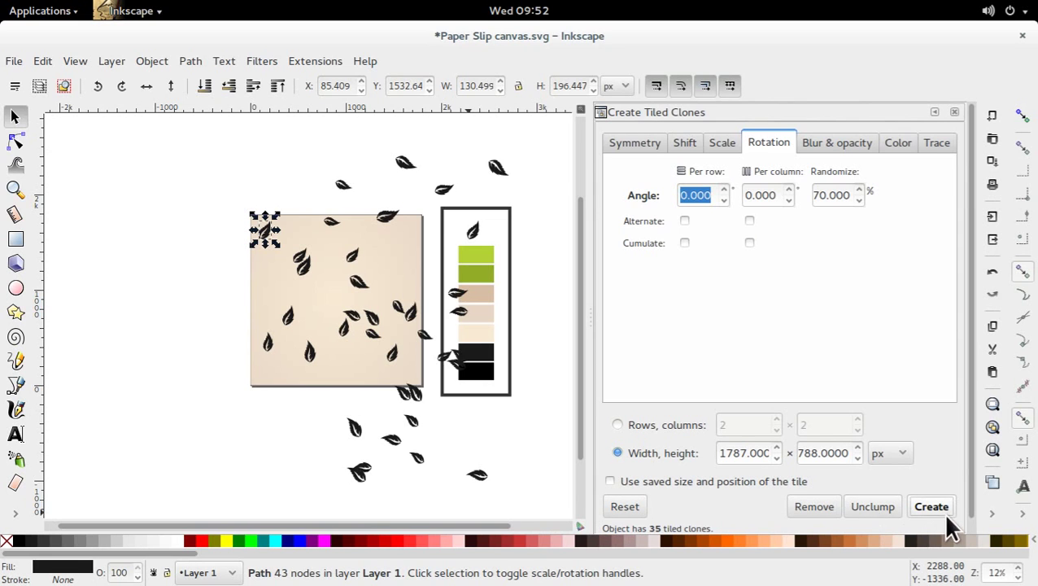
click(882, 507)
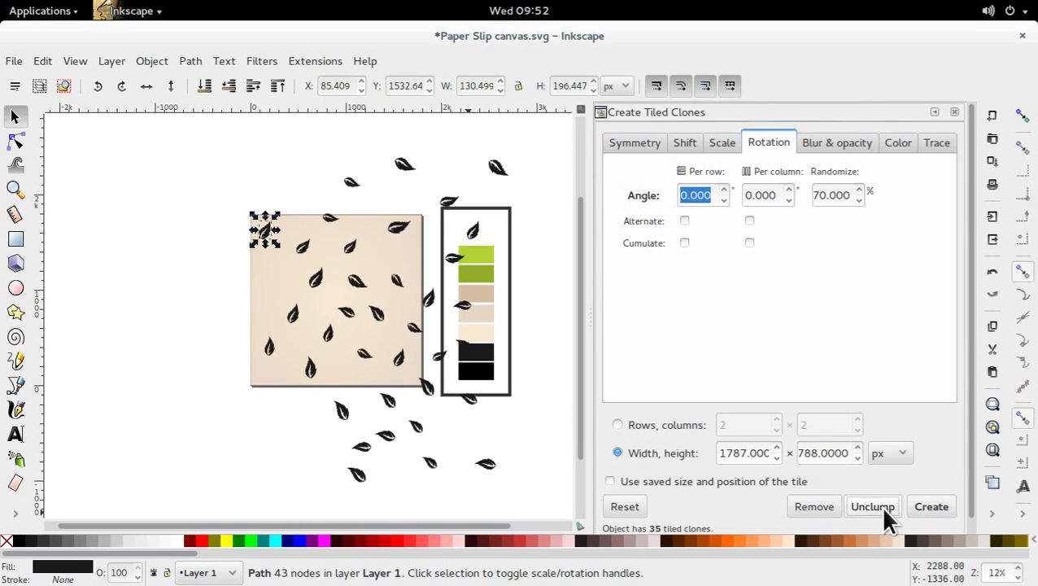
click(880, 505)
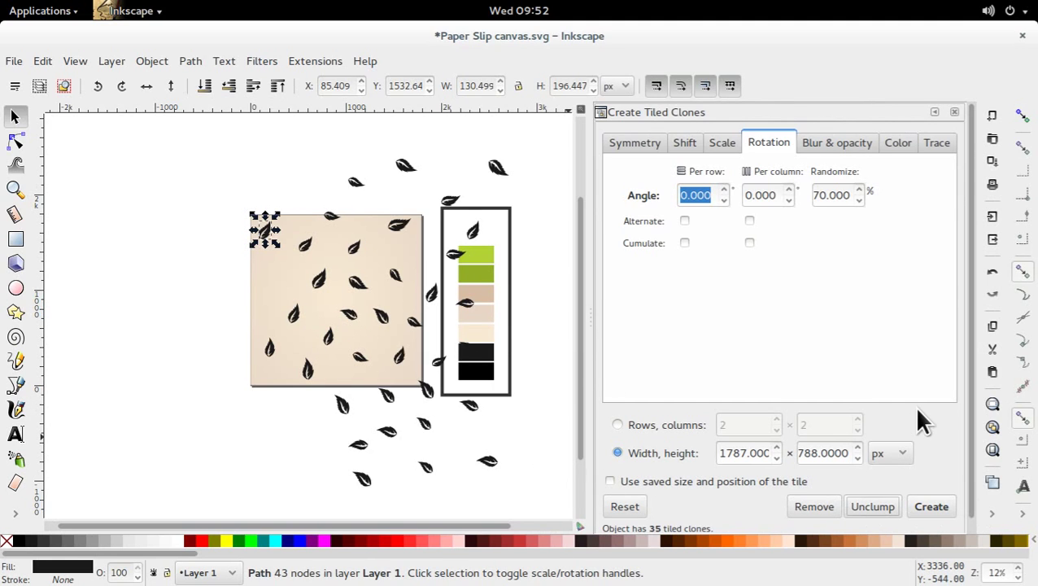
scroll(919, 419, down, 1)
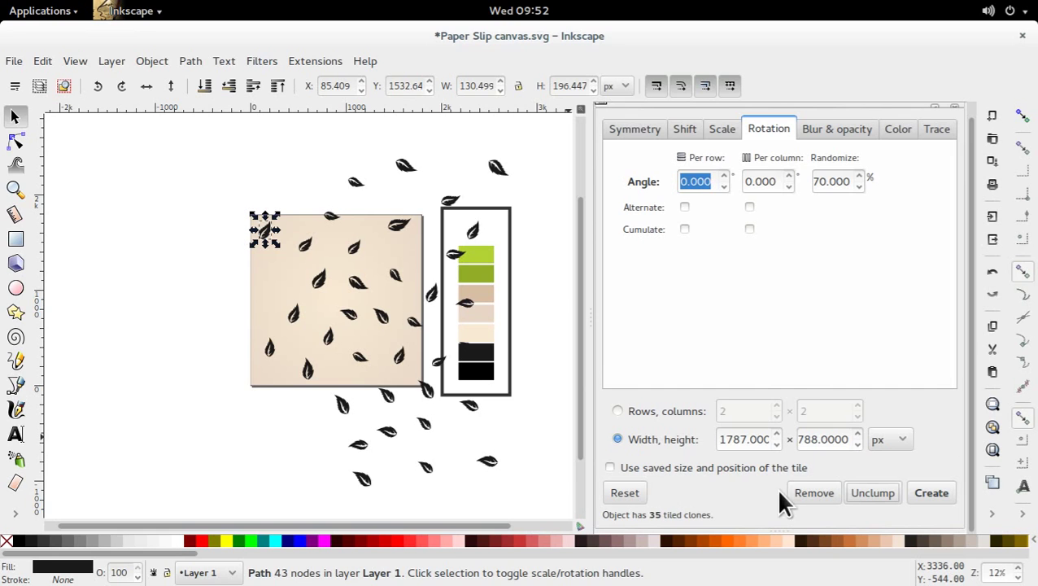
click(959, 110)
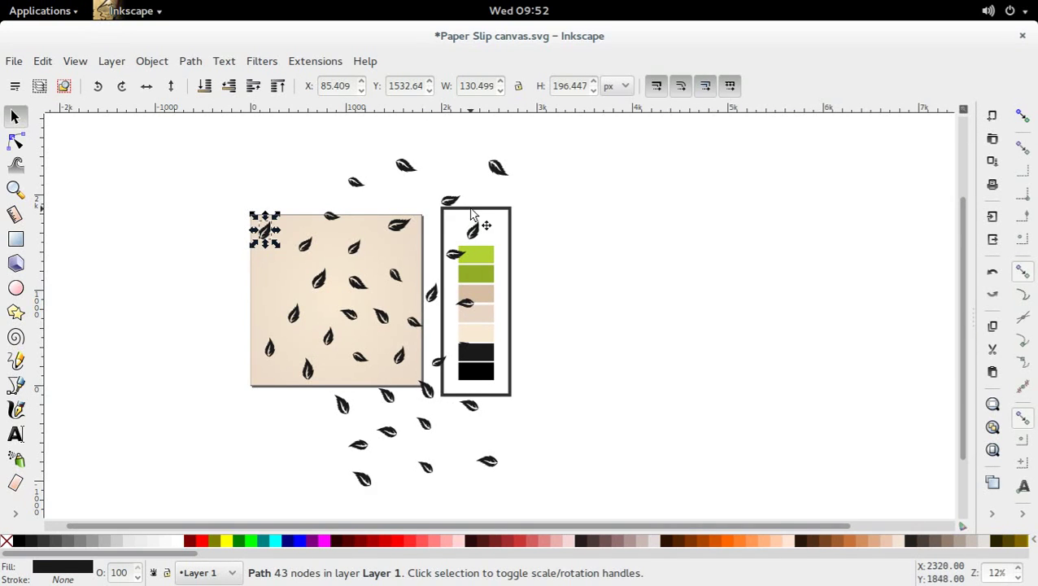
- Move the original leaf out to the left of the square, and fill the square's gaps with stray clones from above and below it
drag(265, 236, 136, 236)
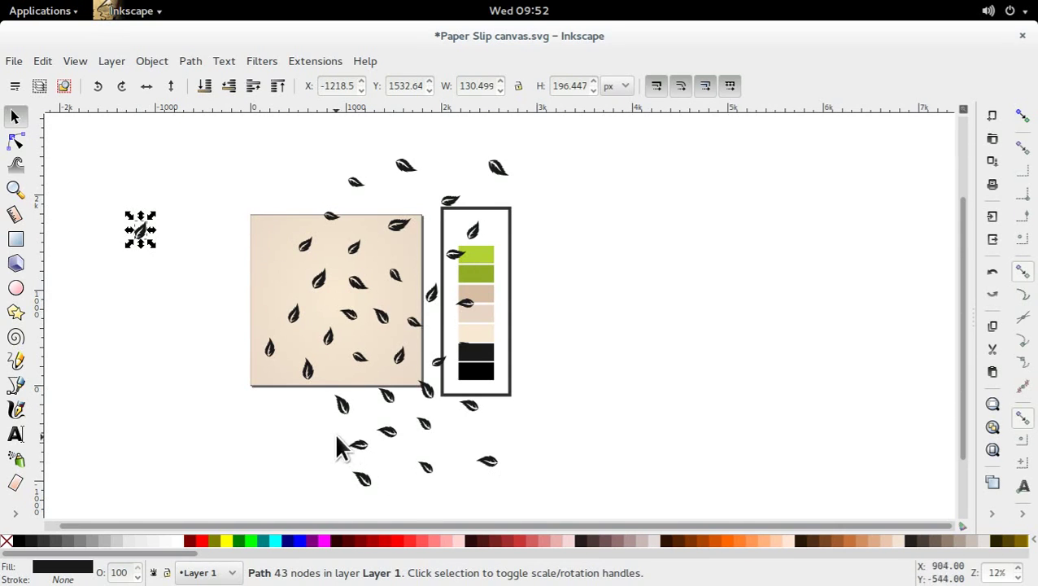
drag(346, 407, 339, 369)
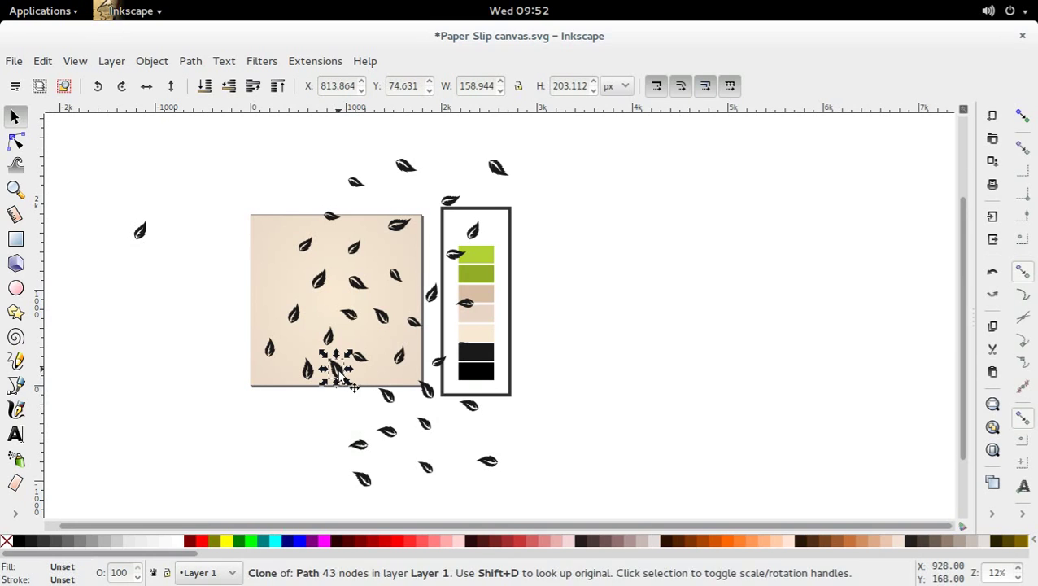
drag(368, 448, 289, 278)
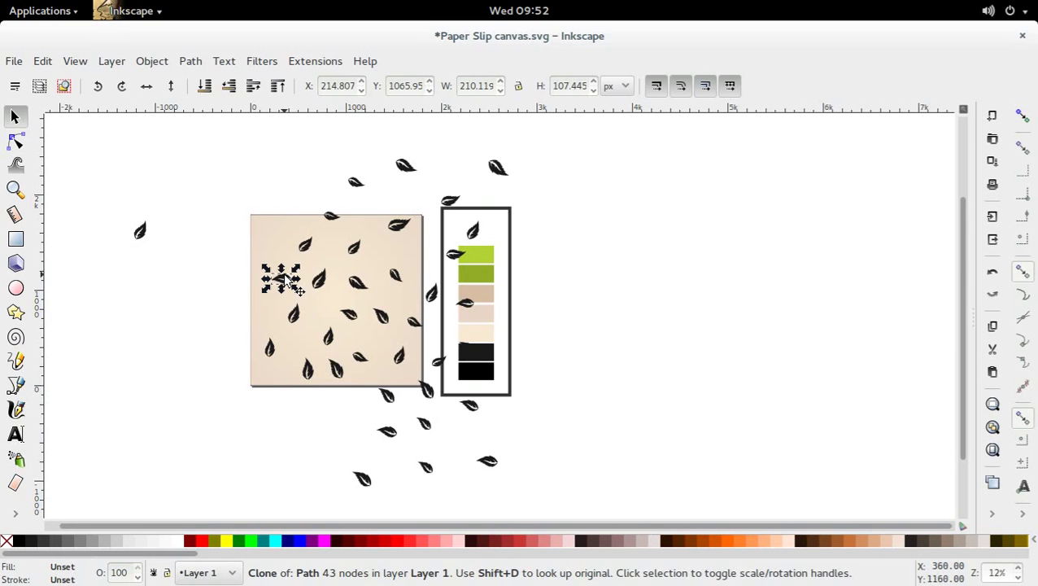
mouse_move(500, 169)
mouse_down()
mouse_move(293, 220)
mouse_move(307, 219)
mouse_up()
mouse_move(358, 181)
mouse_down()
mouse_move(361, 236)
mouse_move(368, 225)
mouse_move(330, 230)
mouse_up()
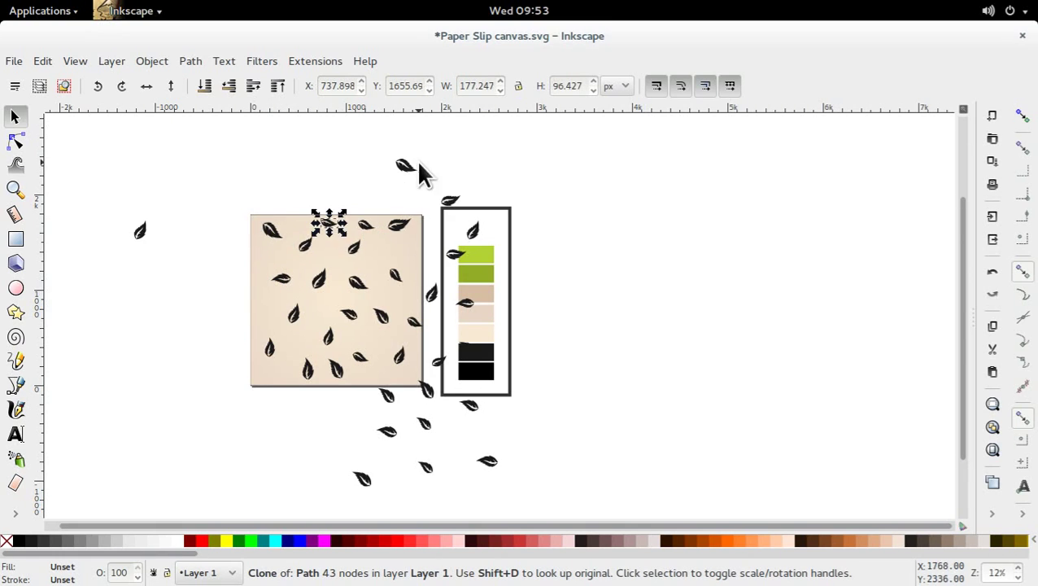
mouse_move(401, 173)
mouse_down()
mouse_move(371, 260)
mouse_move(368, 234)
mouse_up()
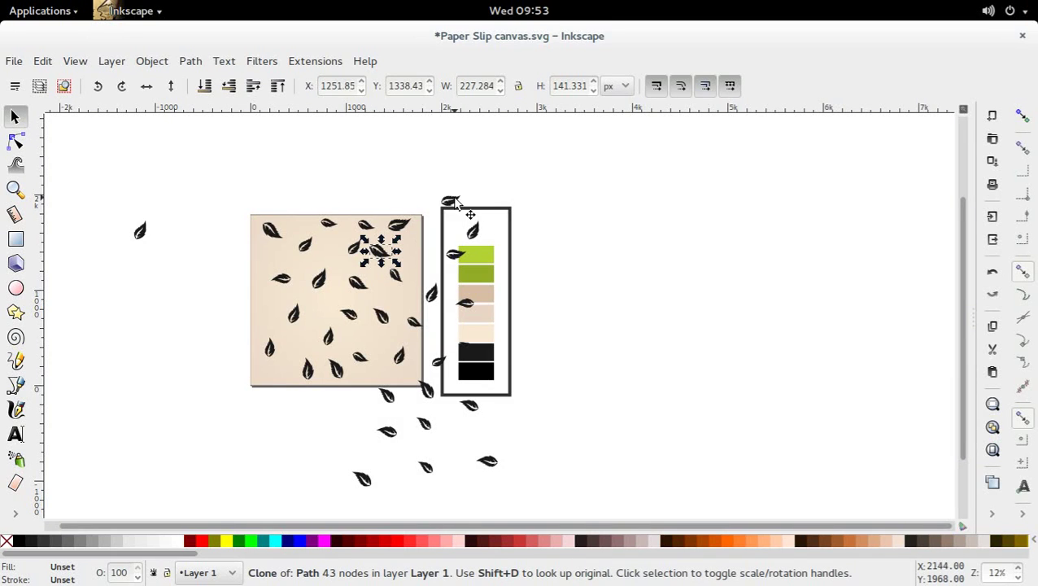
- Move stray clones from above the palette, below the square and between the two into gaps along the square's left, lower and right areas
mouse_move(452, 202)
mouse_down()
mouse_move(336, 242)
mouse_move(273, 301)
mouse_up()
click(273, 301)
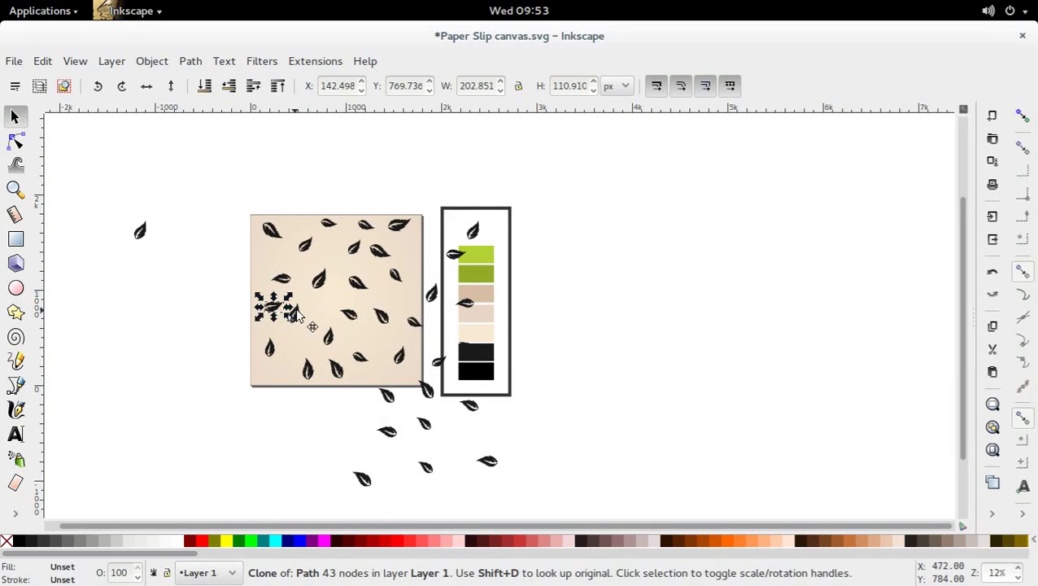
key(ctrl+bracketleft)
drag(389, 396, 380, 343)
mouse_move(387, 432)
mouse_down()
mouse_move(389, 386)
mouse_move(406, 352)
mouse_move(391, 299)
mouse_up()
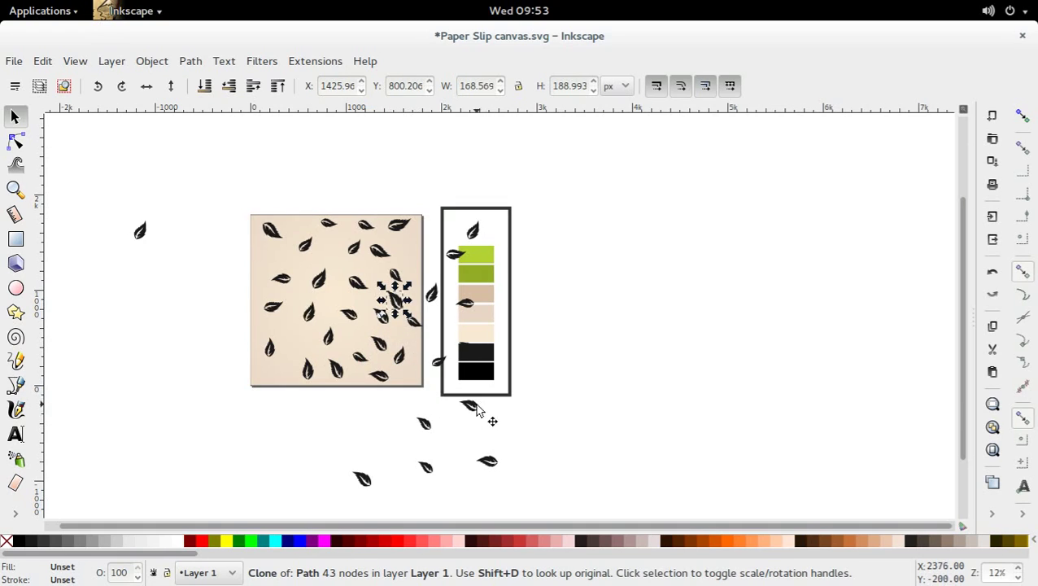
mouse_move(475, 409)
mouse_down()
mouse_move(414, 317)
mouse_move(407, 257)
mouse_up()
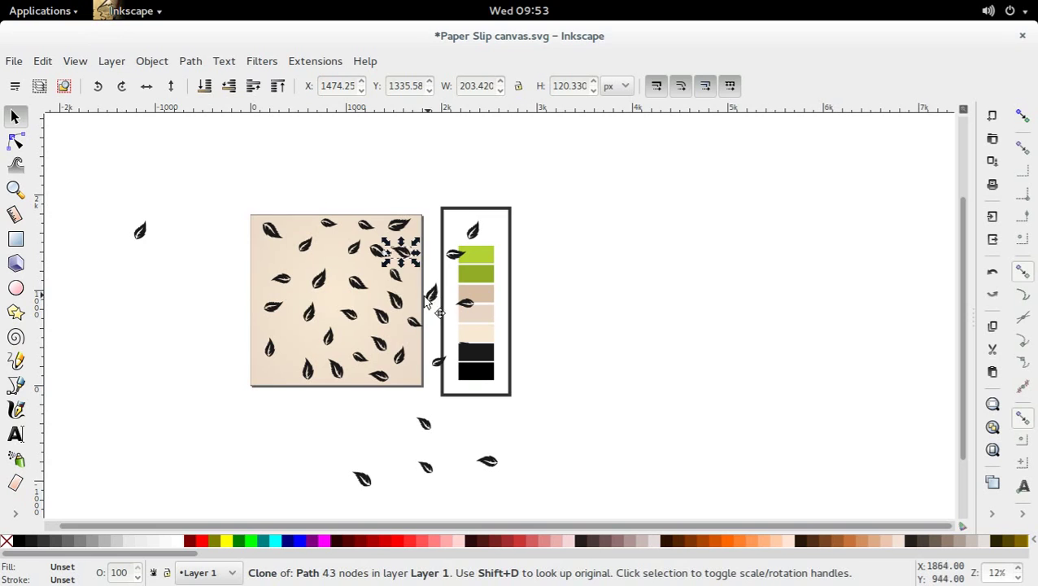
mouse_move(433, 296)
mouse_down()
mouse_move(321, 309)
mouse_move(290, 359)
mouse_up()
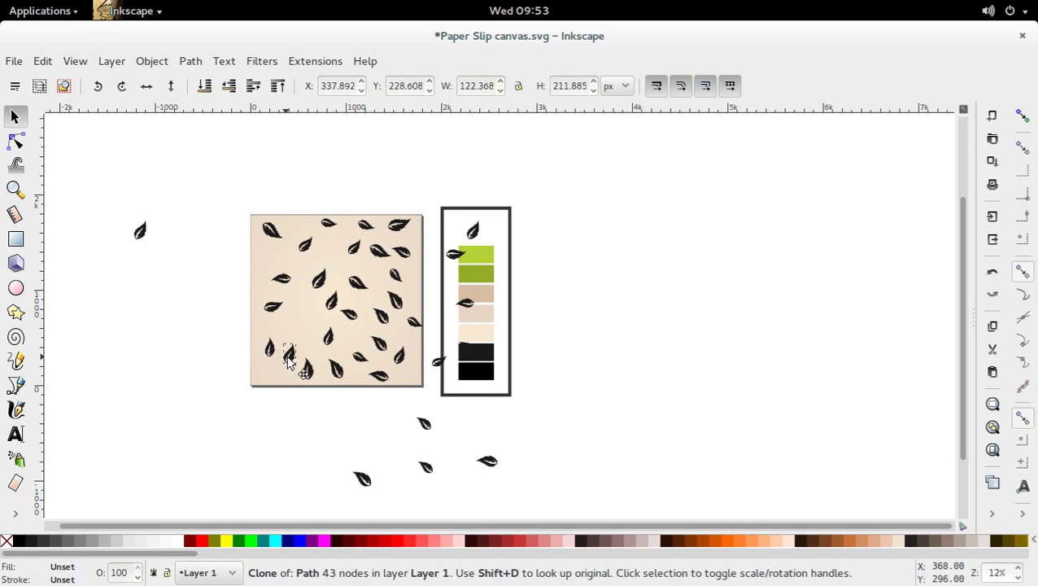
- Move the remaining visible stray clones from below the square and over the palette into gaps, mainly in the square's left half and centre
drag(364, 480, 269, 262)
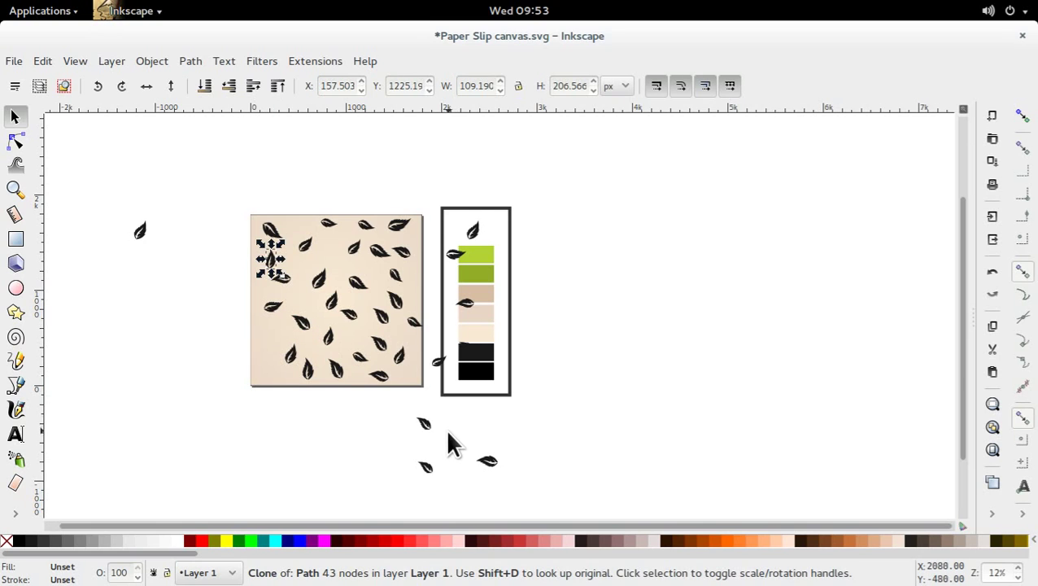
drag(426, 424, 258, 330)
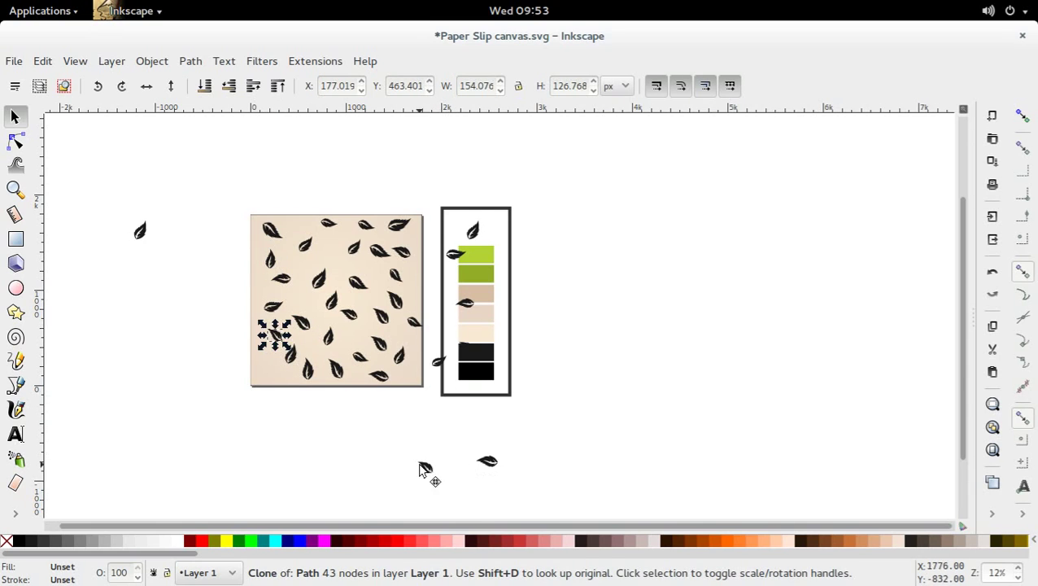
drag(426, 472, 268, 368)
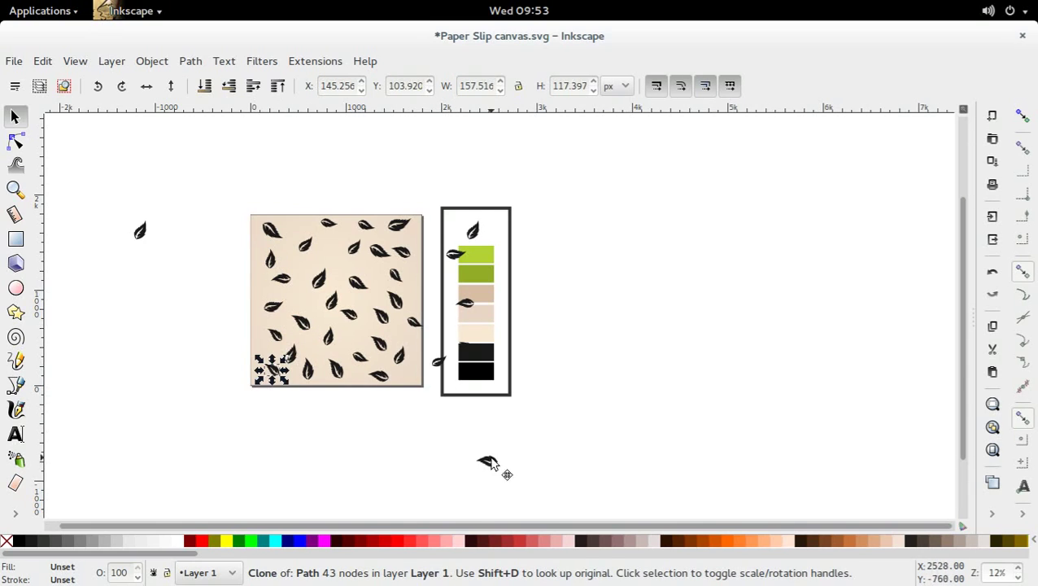
drag(495, 458, 327, 249)
drag(439, 362, 359, 332)
drag(467, 308, 293, 231)
mouse_move(456, 256)
mouse_down()
mouse_move(399, 301)
mouse_move(303, 304)
mouse_move(301, 278)
mouse_up()
click(294, 444)
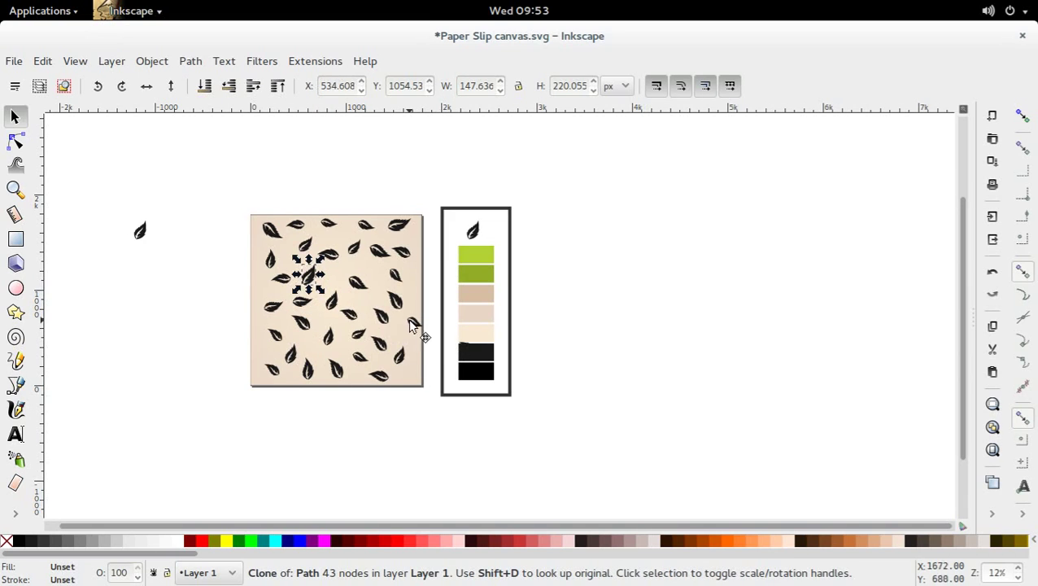
- Nudge the leaf clones near the square's right and left edges and centre to even out their spacing, and save the document
drag(417, 330, 404, 343)
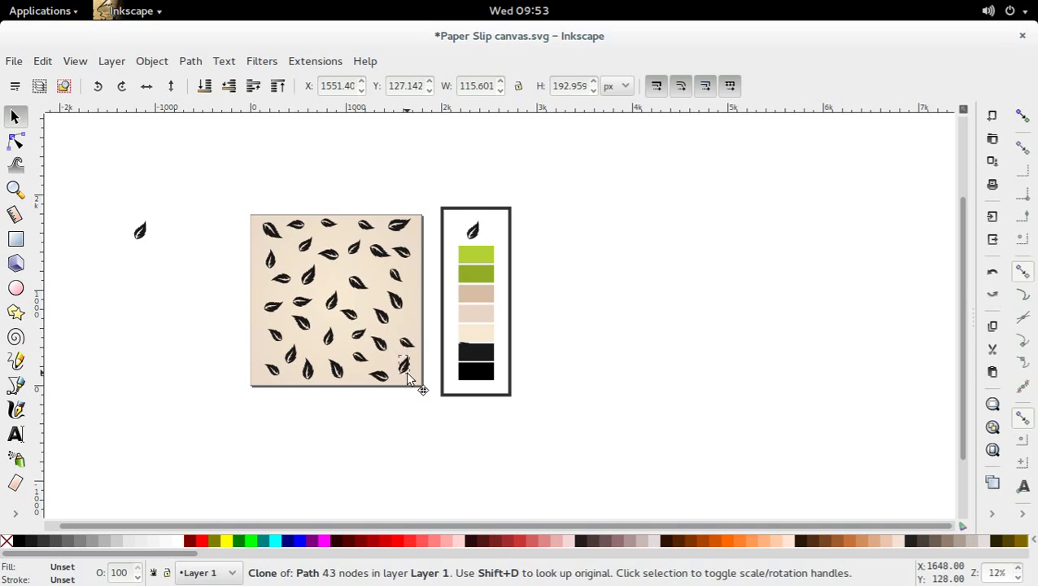
drag(275, 336, 267, 316)
click(275, 337)
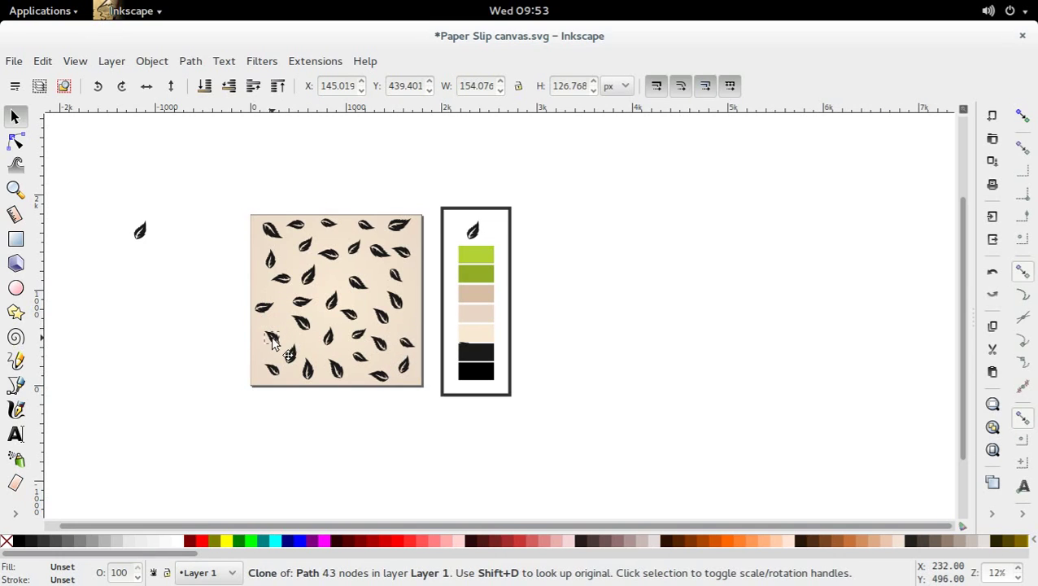
click(297, 305)
mouse_move(282, 278)
mouse_down()
mouse_move(273, 282)
mouse_move(325, 279)
mouse_up()
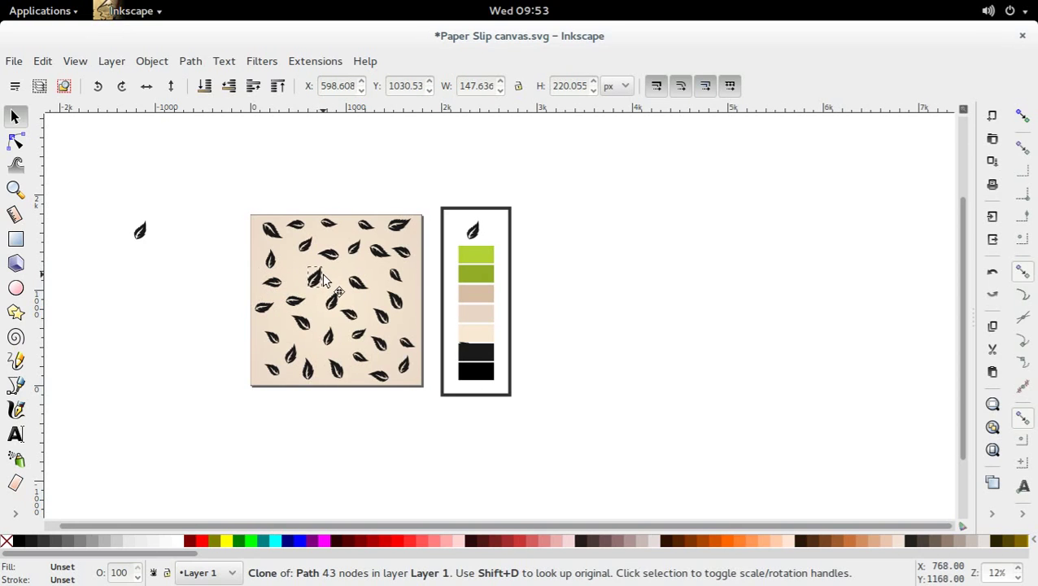
key(ctrl+s)
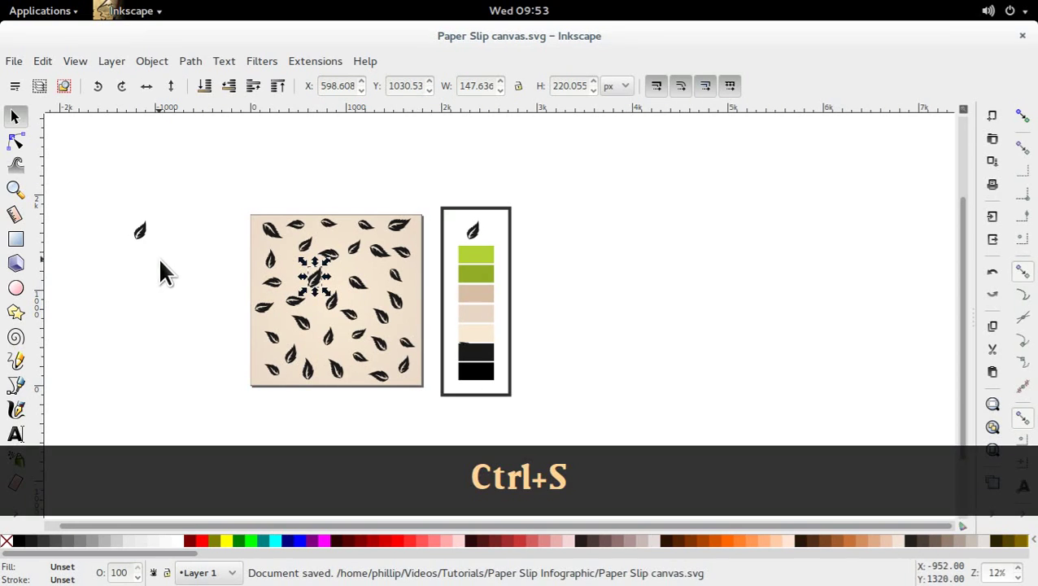
- Move the clone hidden on the palette's dark swatch into the square's upper middle, and shift the neighbouring leaf left to make room
drag(126, 231, 130, 227)
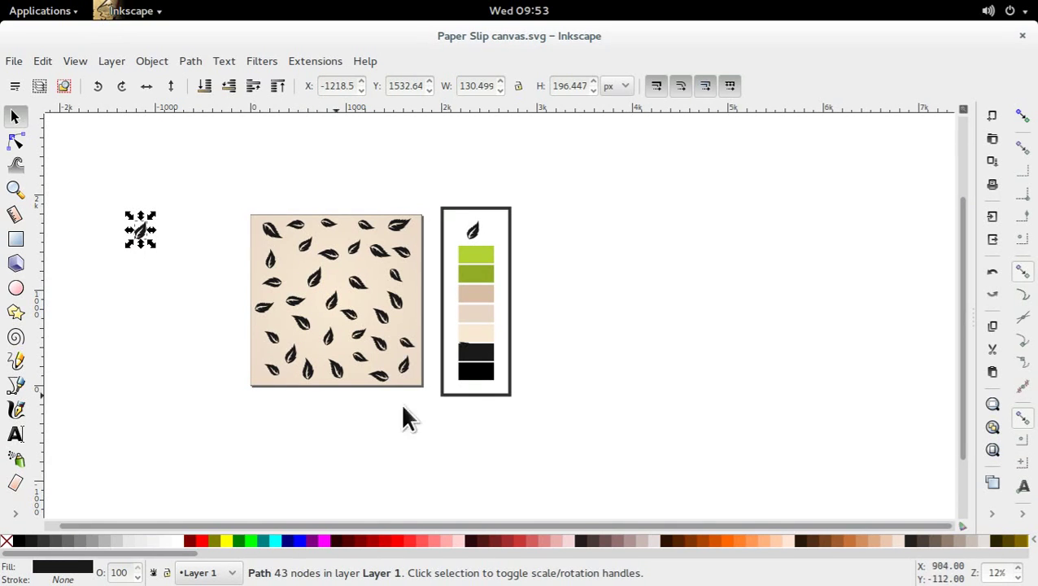
mouse_move(470, 351)
mouse_down()
mouse_move(534, 349)
mouse_move(359, 331)
mouse_move(371, 306)
mouse_move(322, 280)
mouse_up()
click(590, 394)
click(298, 279)
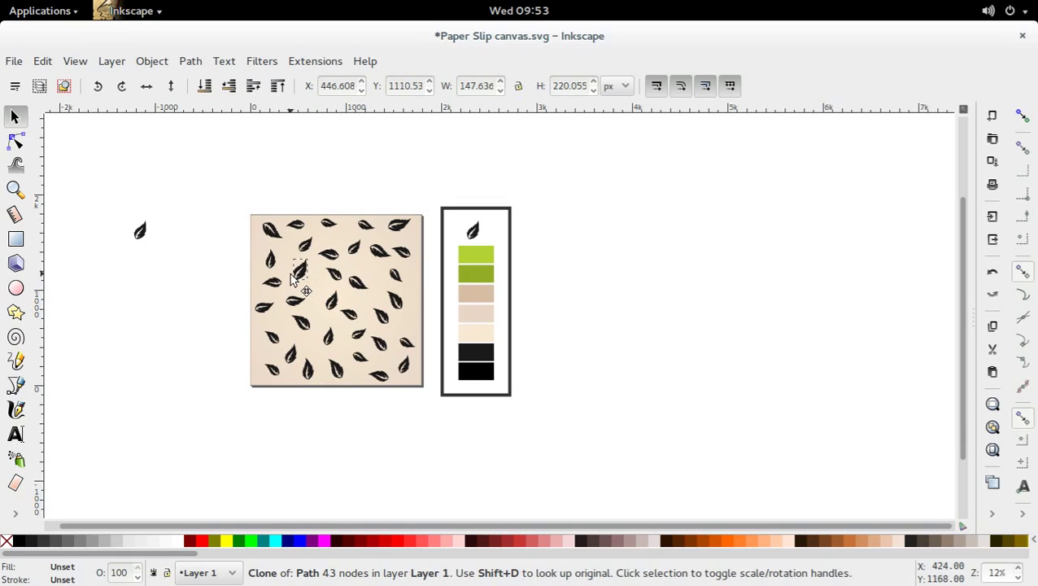
- Fill the clones' original leaf with the palette's #e8d7c7 swatch colour and place it beside the palette's black leaf
key(shift+d)
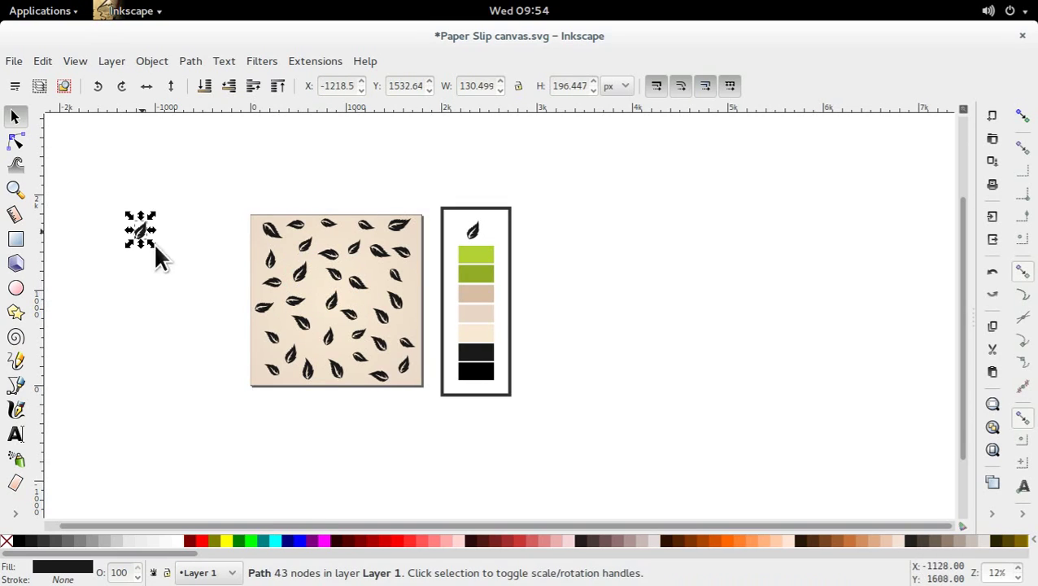
key(d)
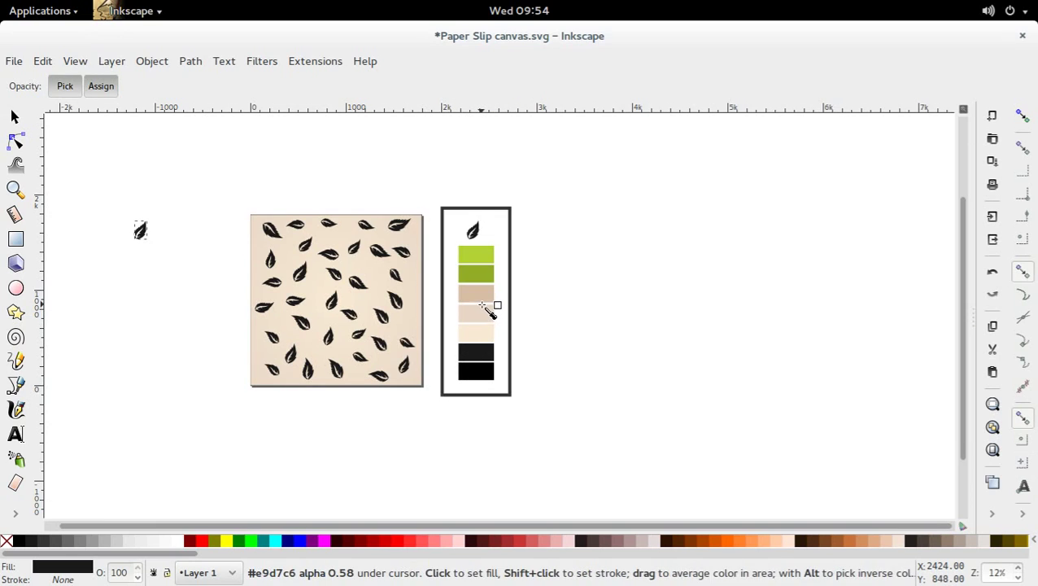
click(483, 314)
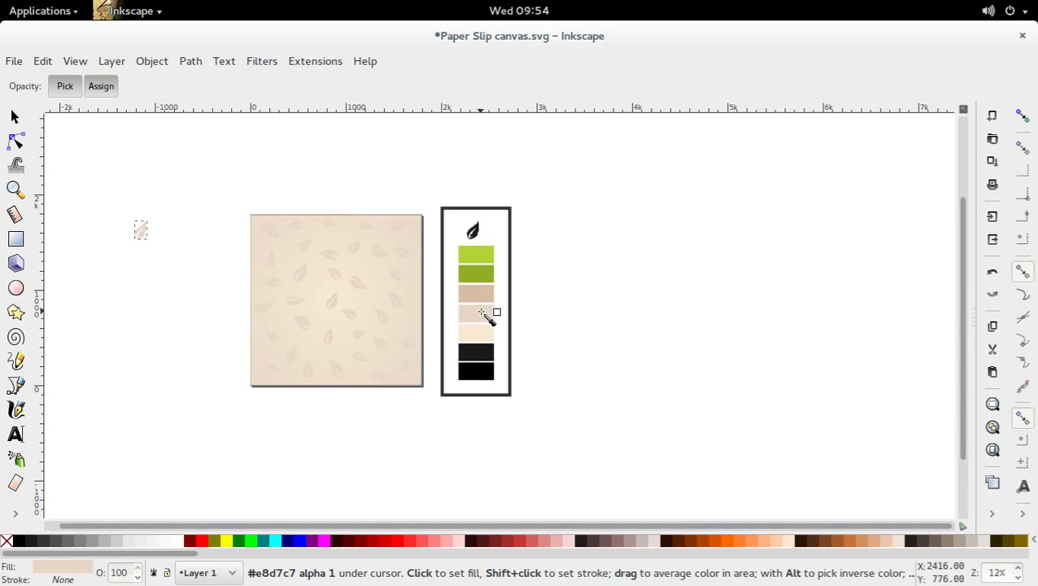
key(s)
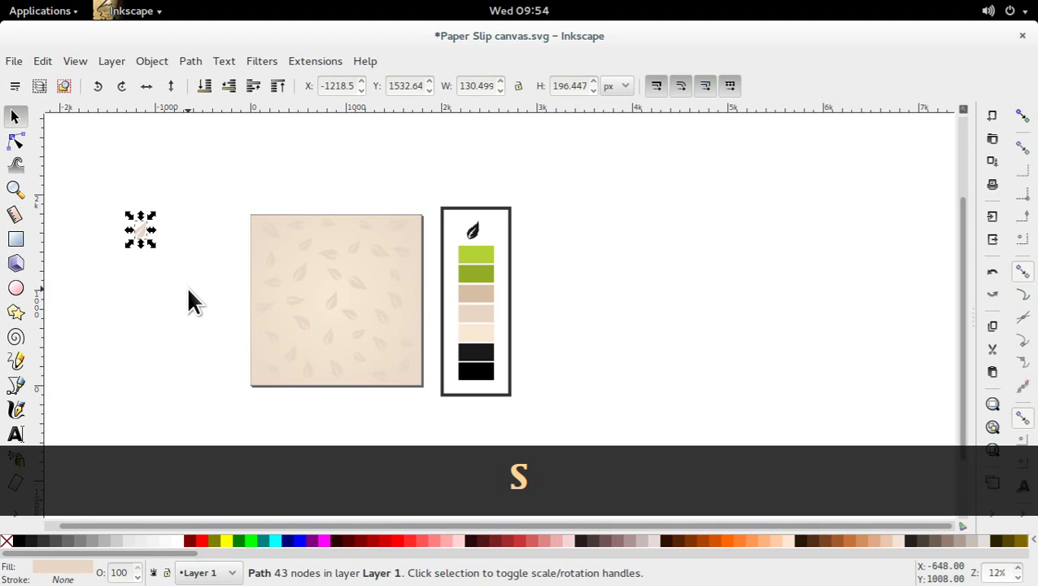
drag(143, 238, 493, 233)
click(593, 296)
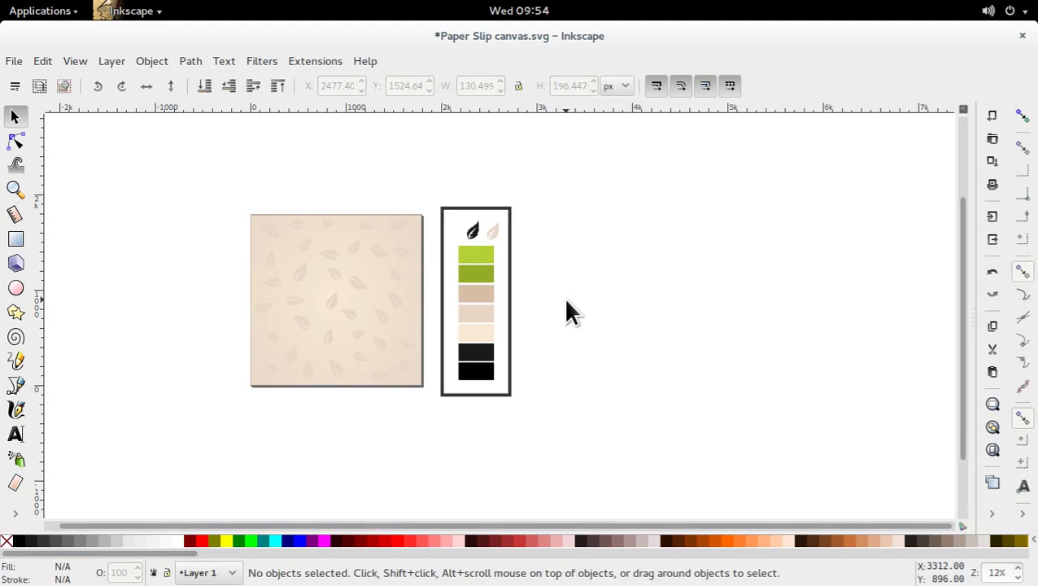
- Save the document, then select all the leaf clones on the square without its background and group them
key(ctrl+s)
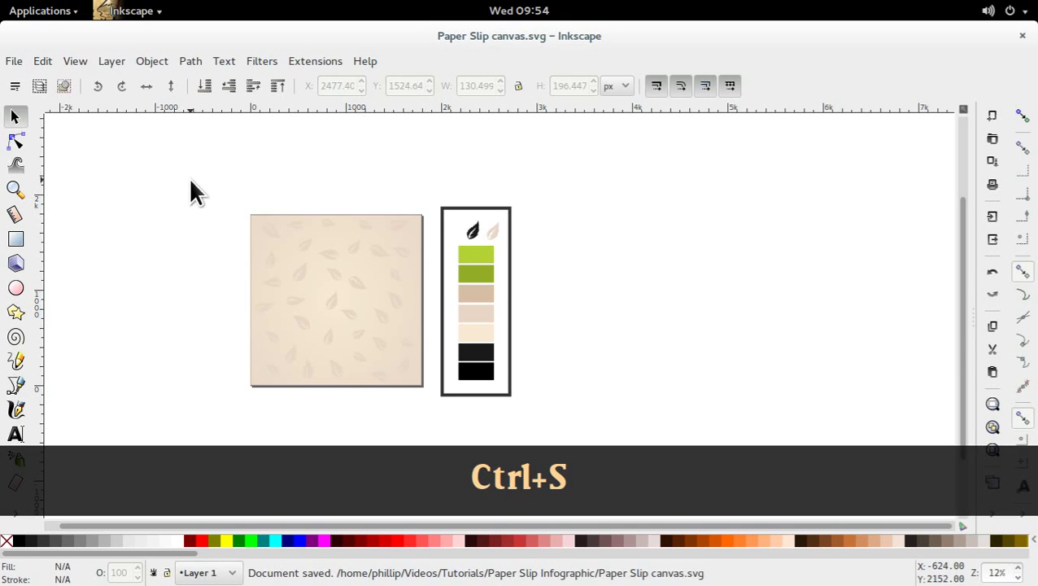
drag(191, 181, 228, 252)
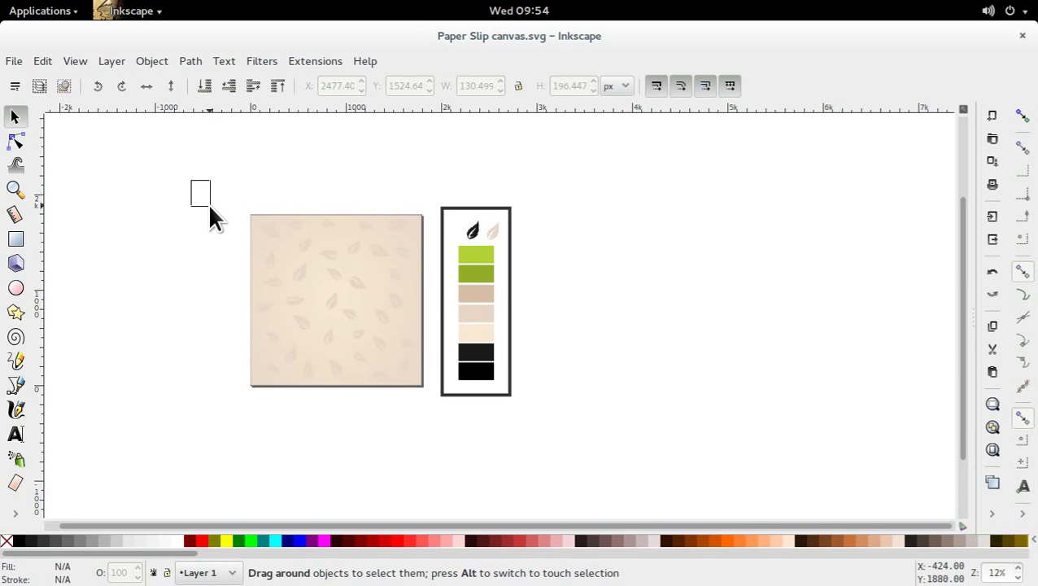
drag(210, 206, 431, 409)
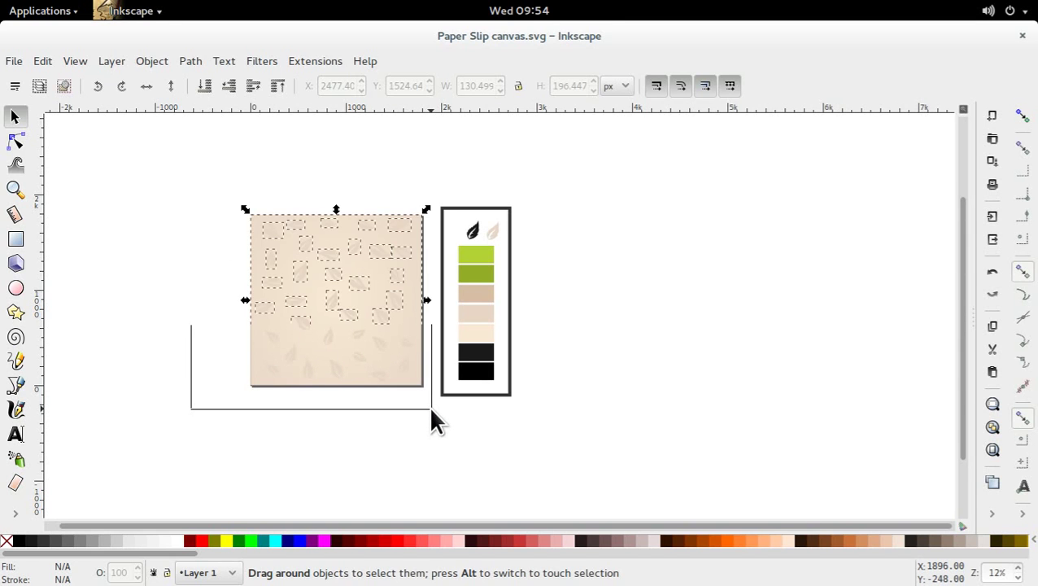
shift+click(377, 278)
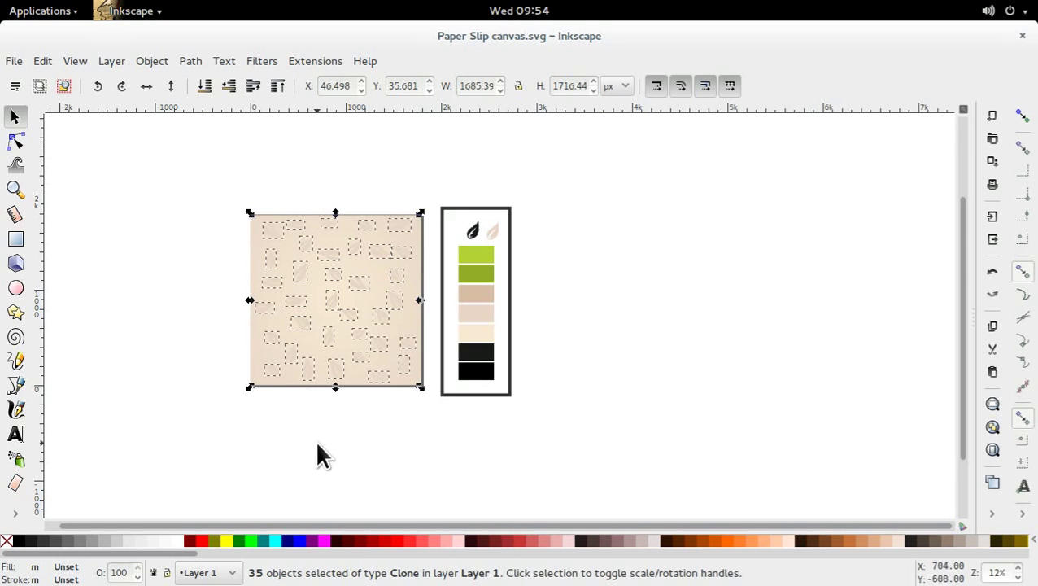
key(ctrl)
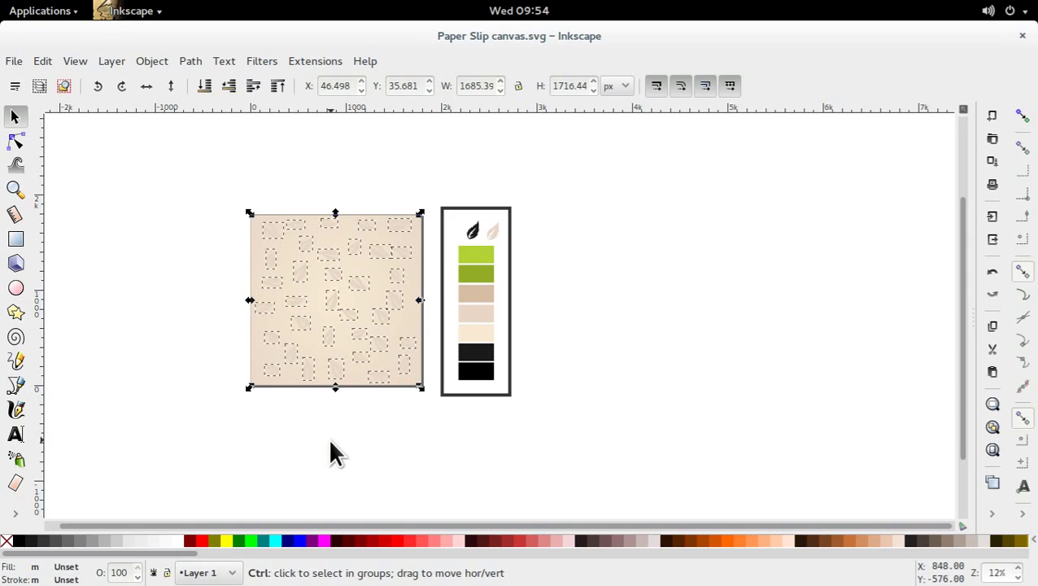
key(ctrl+g)
click(628, 286)
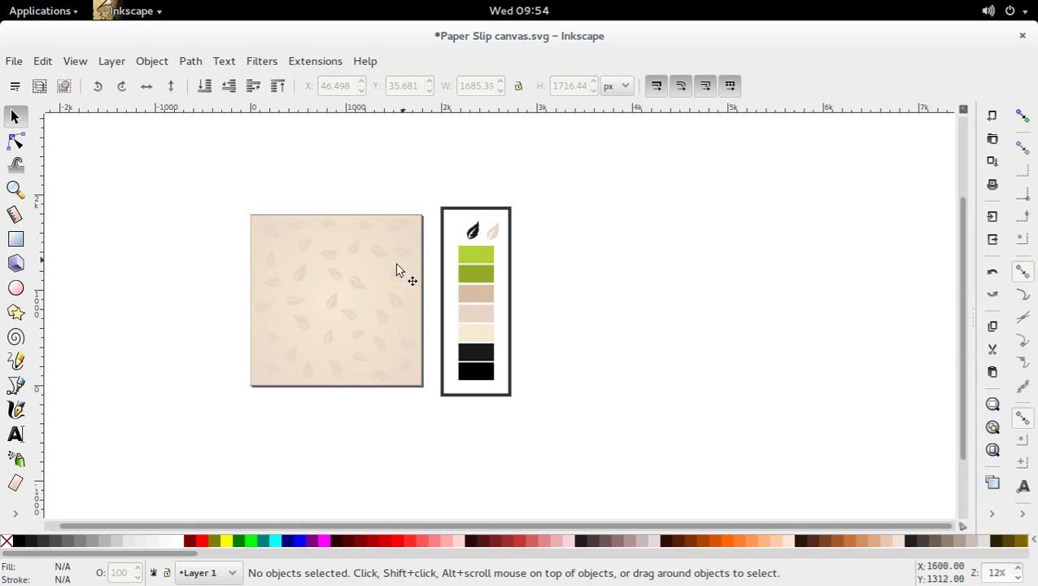
key(ctrl)
drag(331, 308, 315, 308)
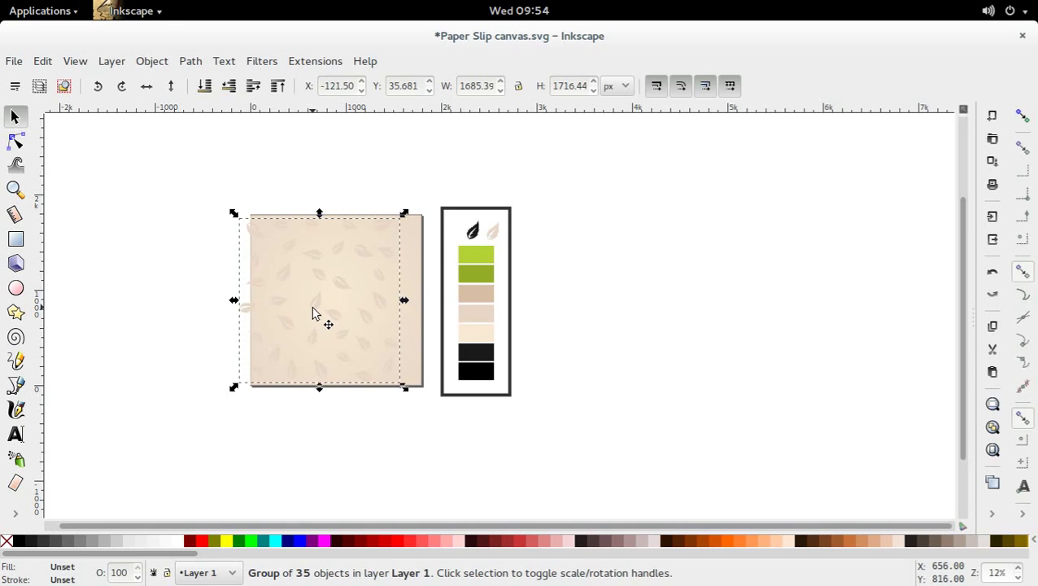
key(ctrl+z)
click(361, 425)
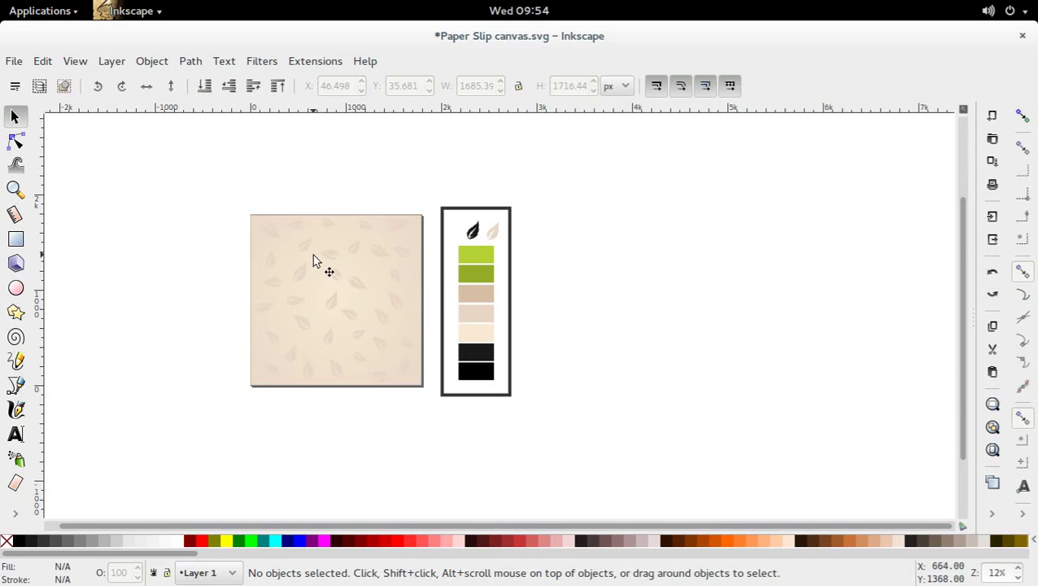
- Draw a tall beige rectangle about 536 px wide beside the square's left edge and set its height to 1788 px
click(17, 240)
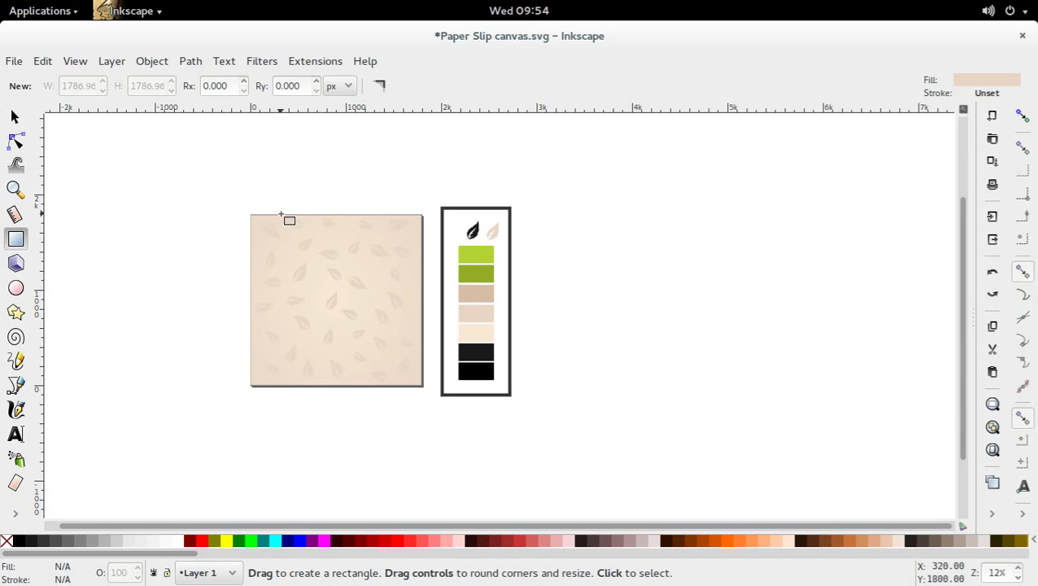
drag(124, 214, 175, 392)
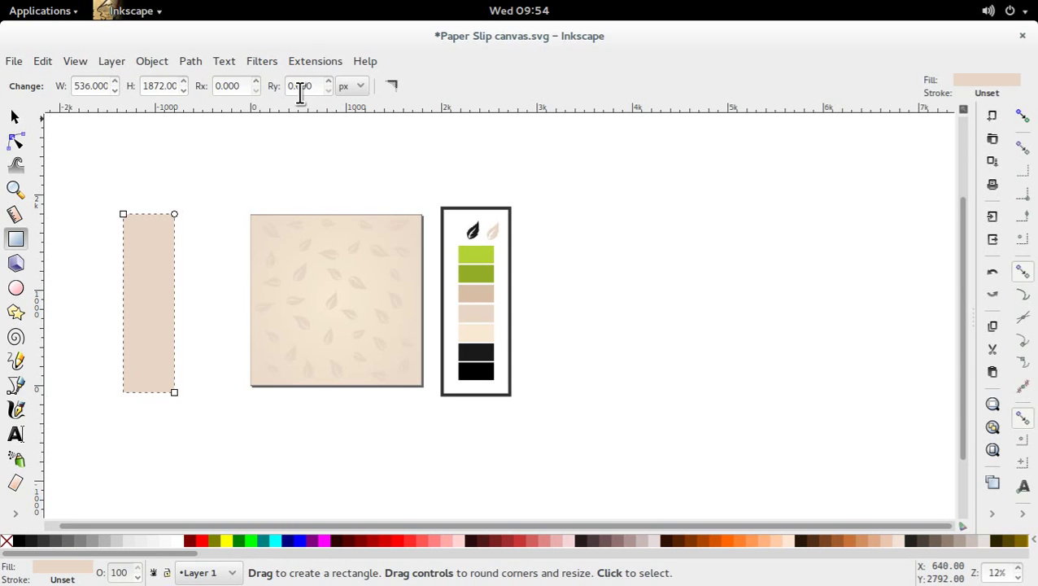
triple_click(156, 85)
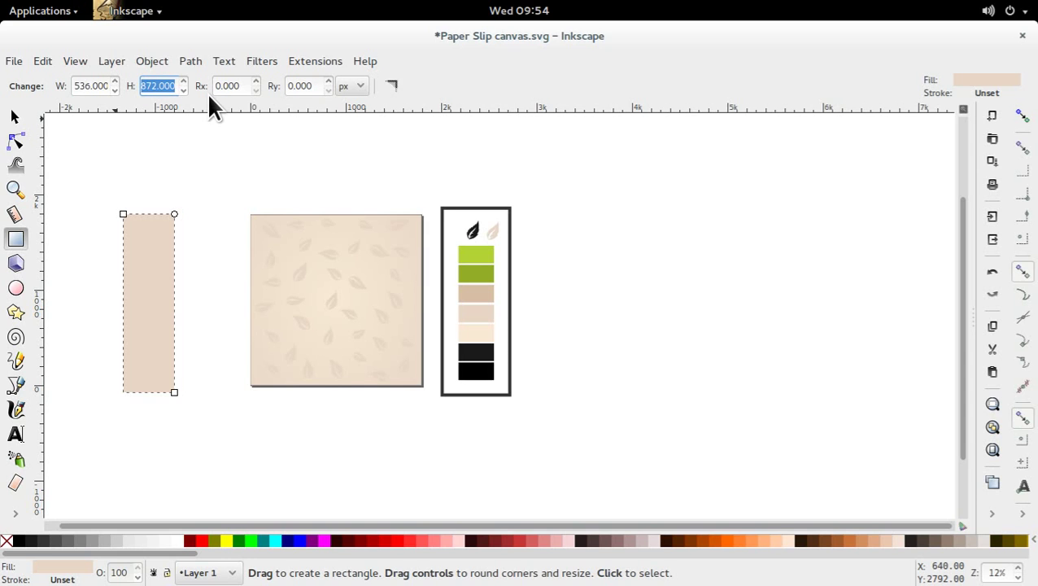
text(1788)
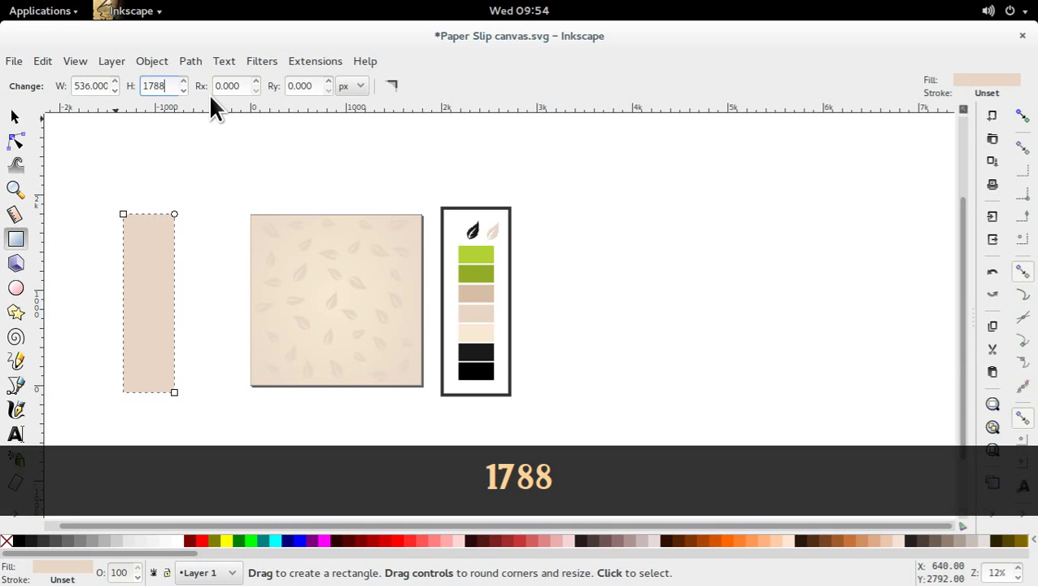
key(Return)
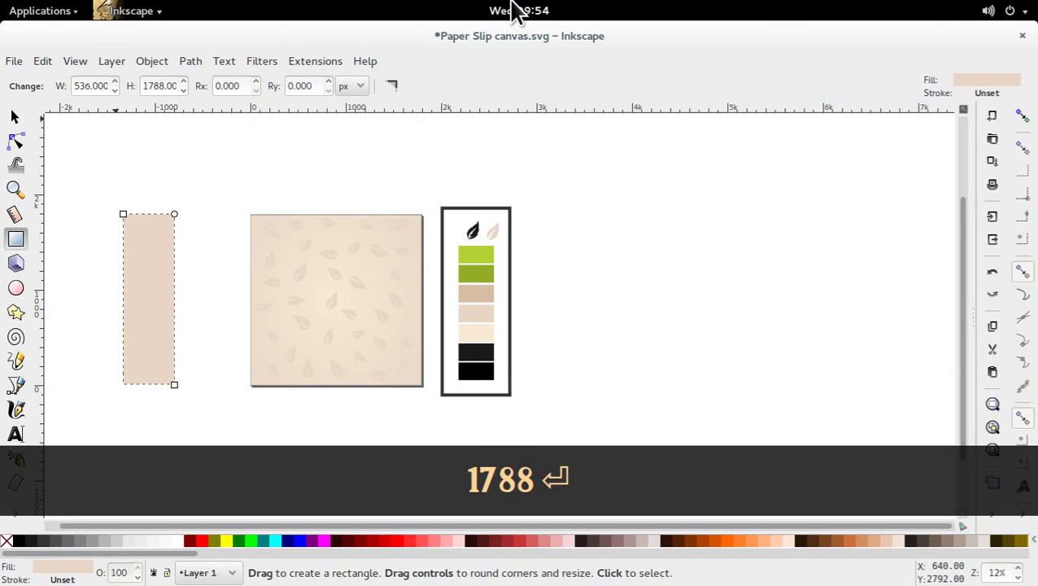
- Narrow the rectangle to about 440 px and place it as a vertical strip left of the square's centre, spanning its full height
click(14, 119)
drag(174, 323, 343, 338)
drag(349, 301, 327, 327)
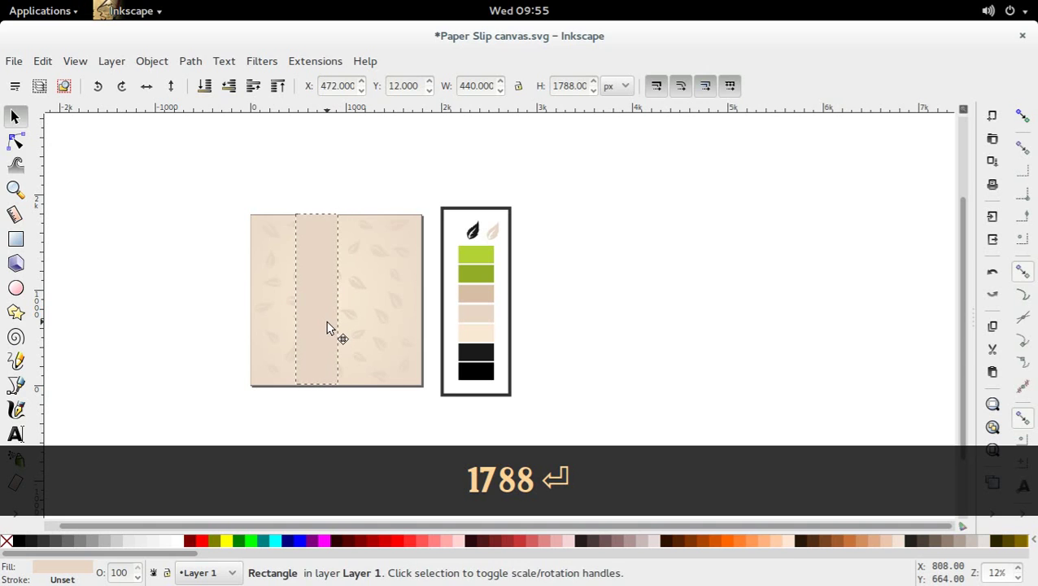
click(326, 327)
click(153, 379)
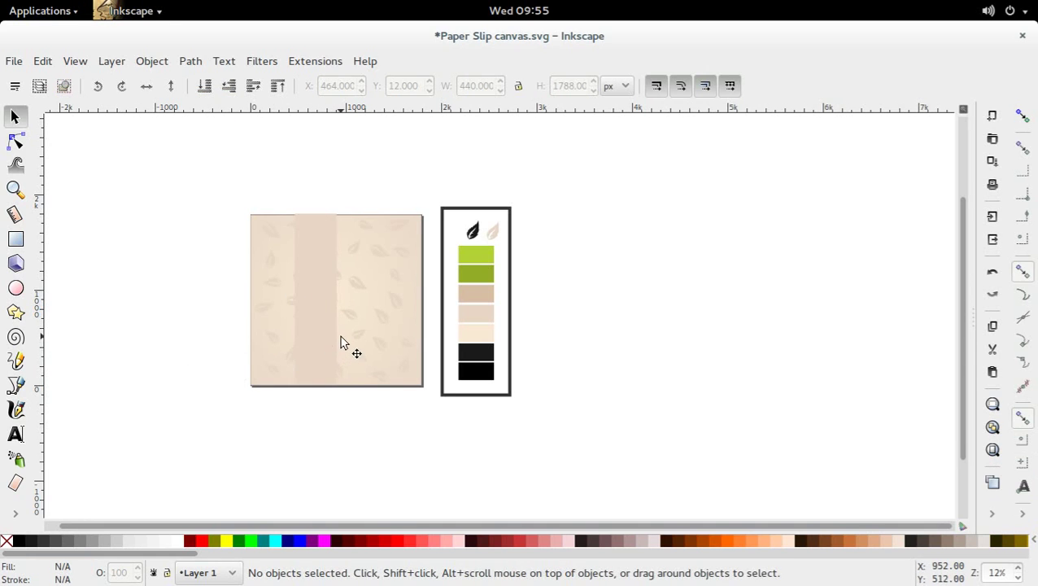
click(326, 340)
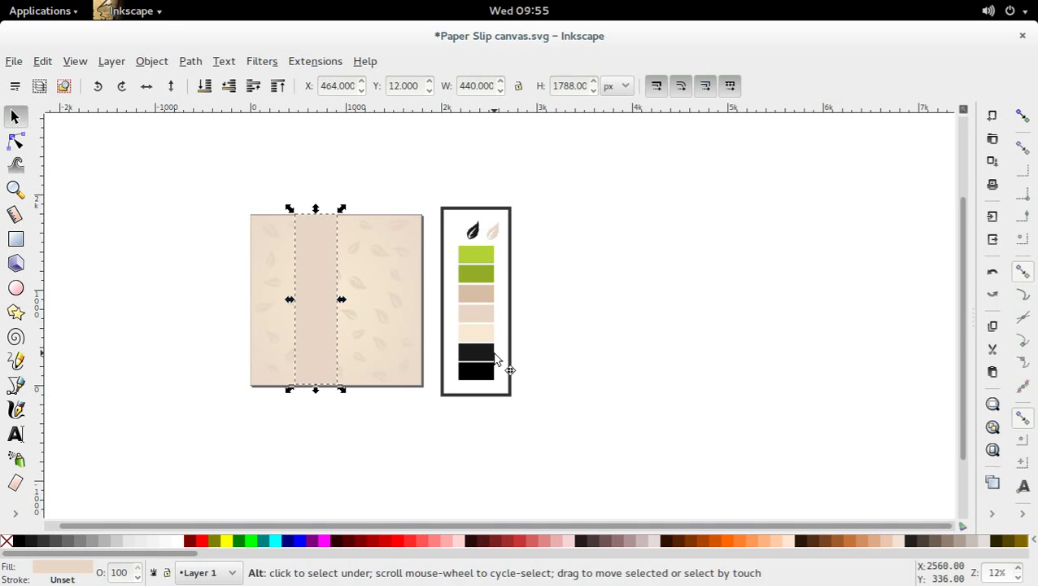
key(alt+Down)
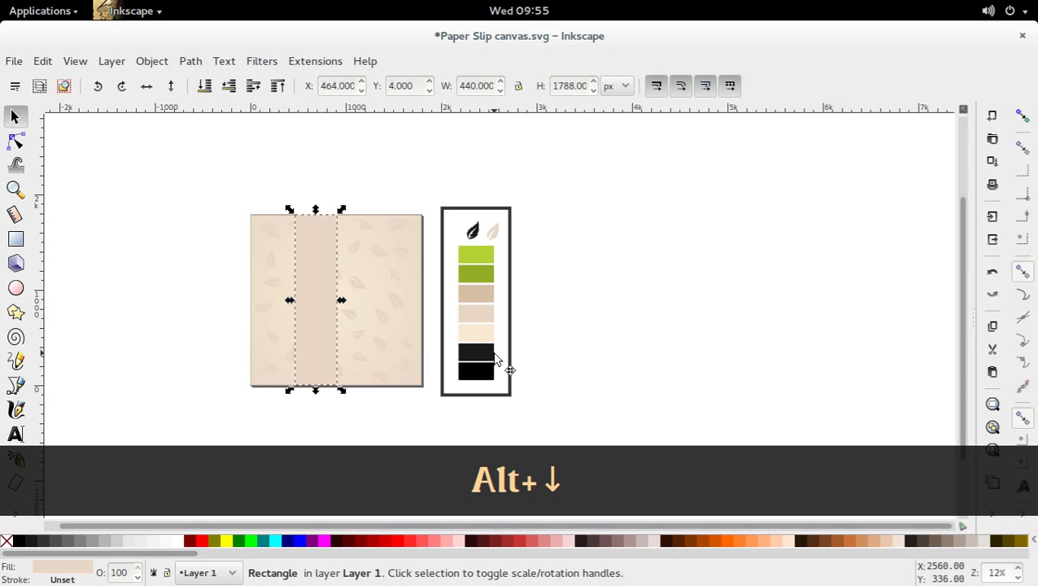
- Move the whole colour palette farther to the right, away from the square
click(585, 160)
click(302, 341)
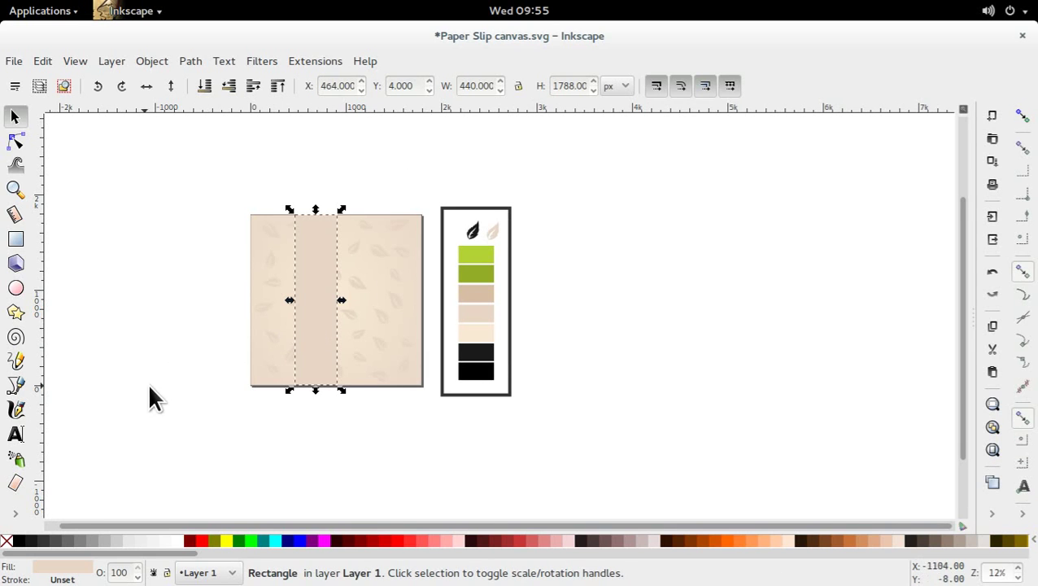
drag(434, 184, 607, 401)
click(598, 424)
- Duplicate the vertical strip, rotate the copy 90 degrees, and shift it horizontally to span the square's width
click(309, 301)
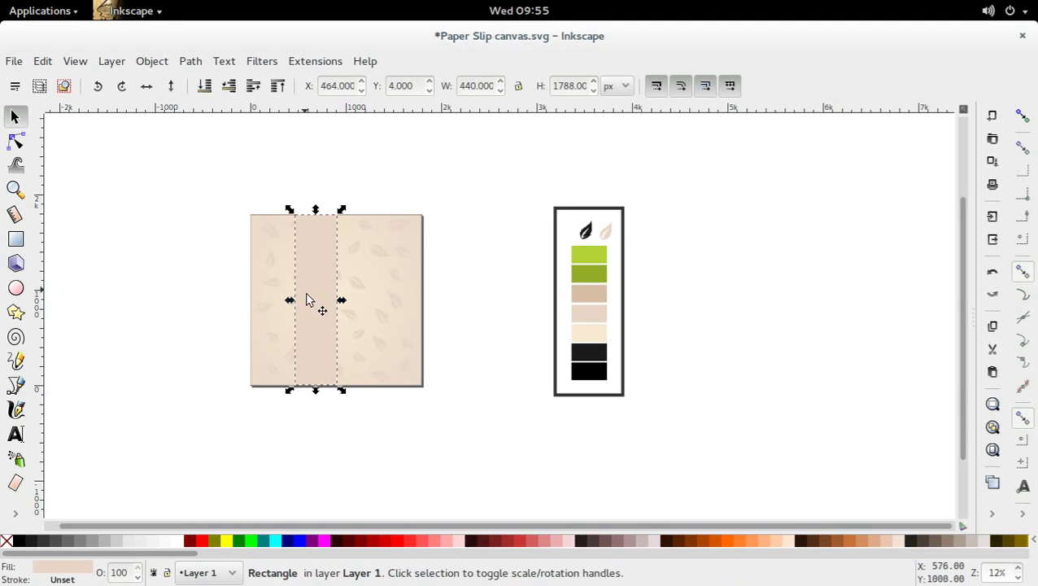
key(ctrl+d)
click(323, 309)
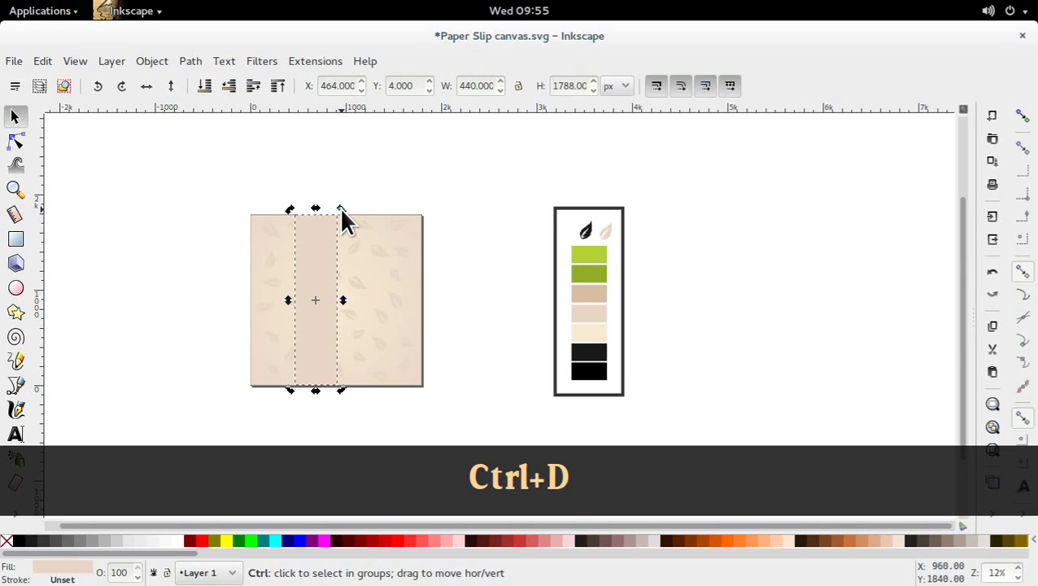
drag(341, 208, 430, 334)
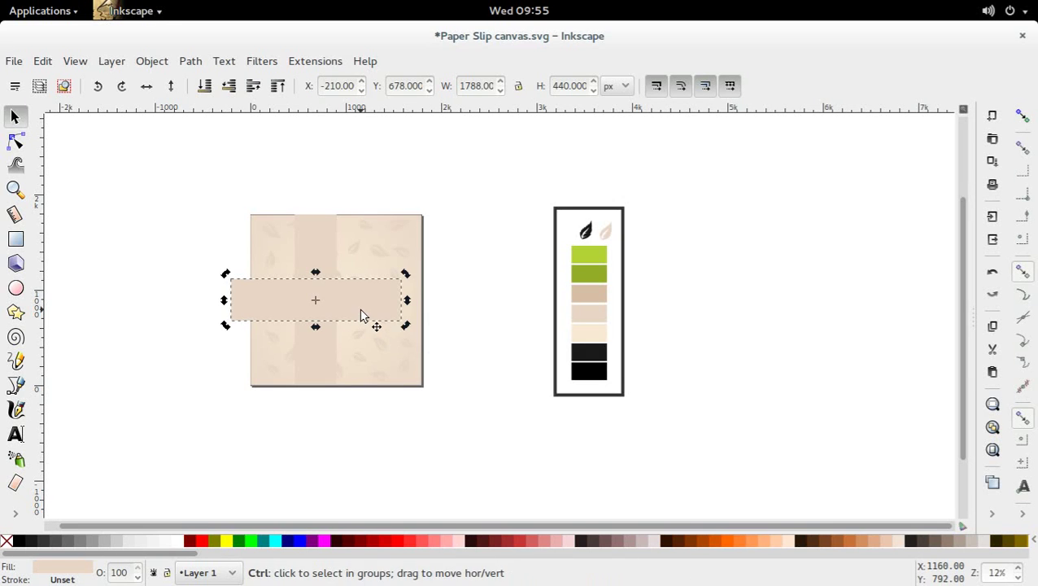
drag(371, 319, 384, 317)
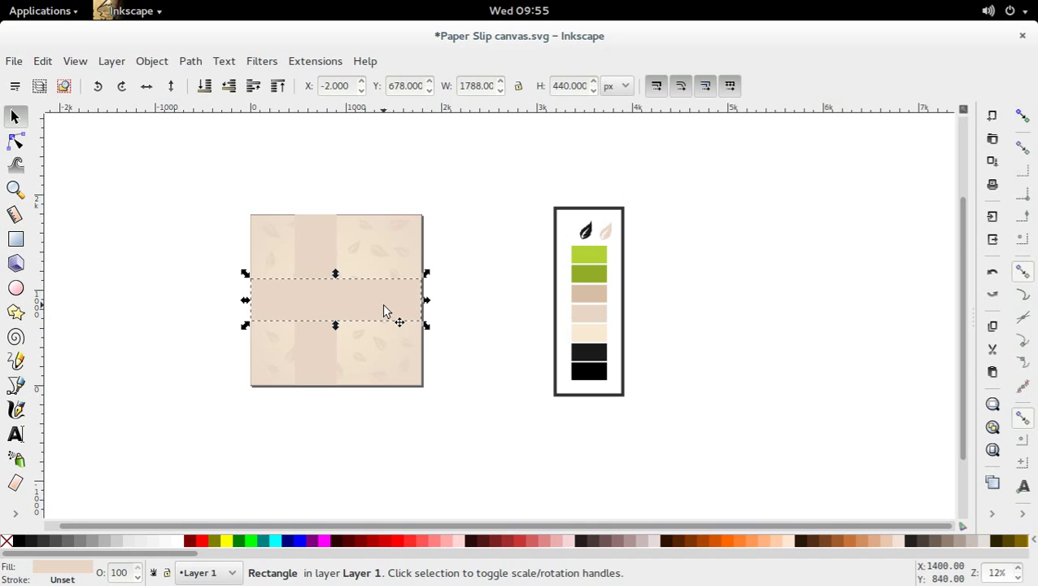
- Round the horizontal strip's corners fully to a 220 px radius, giving it semicircular ends
key(r)
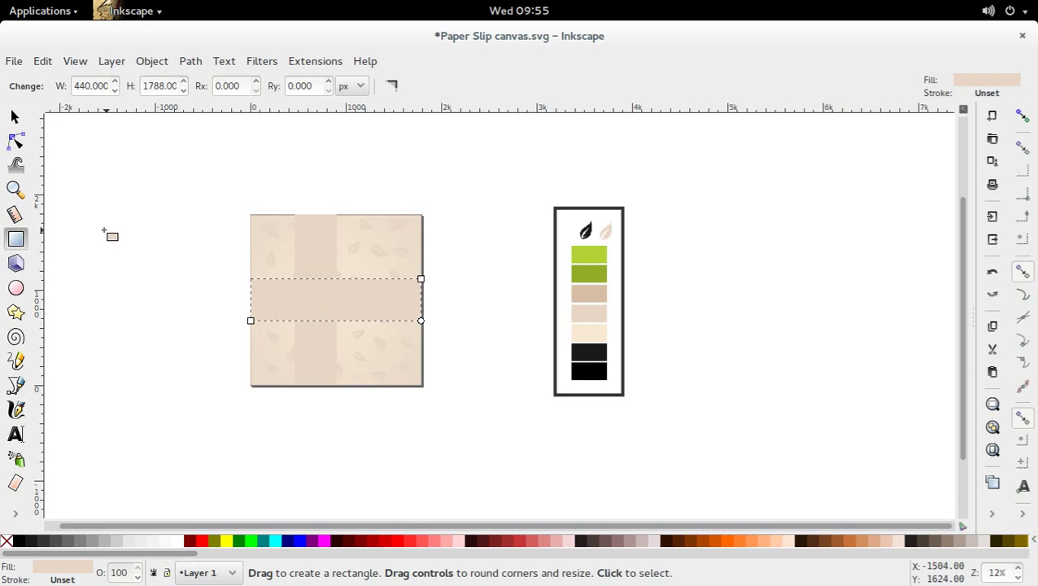
key(s)
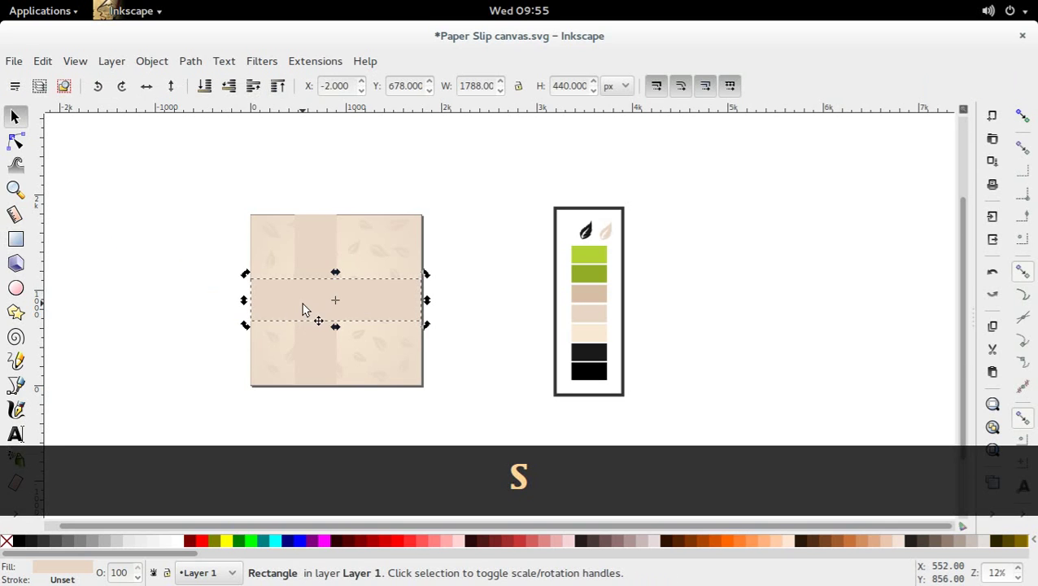
click(17, 239)
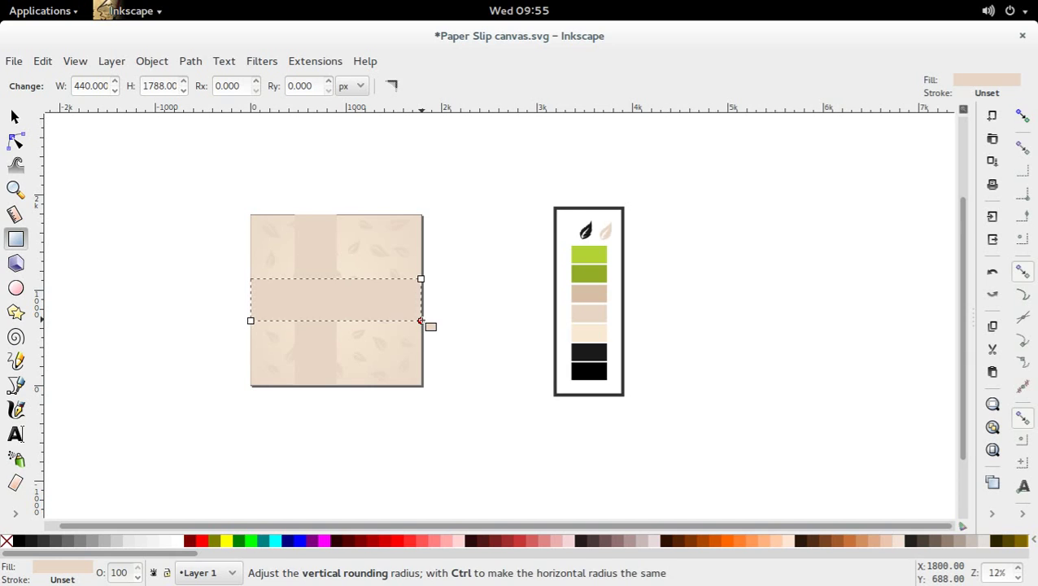
mouse_move(420, 320)
mouse_down()
mouse_move(413, 327)
mouse_move(423, 320)
mouse_up()
key(ctrl+shift)
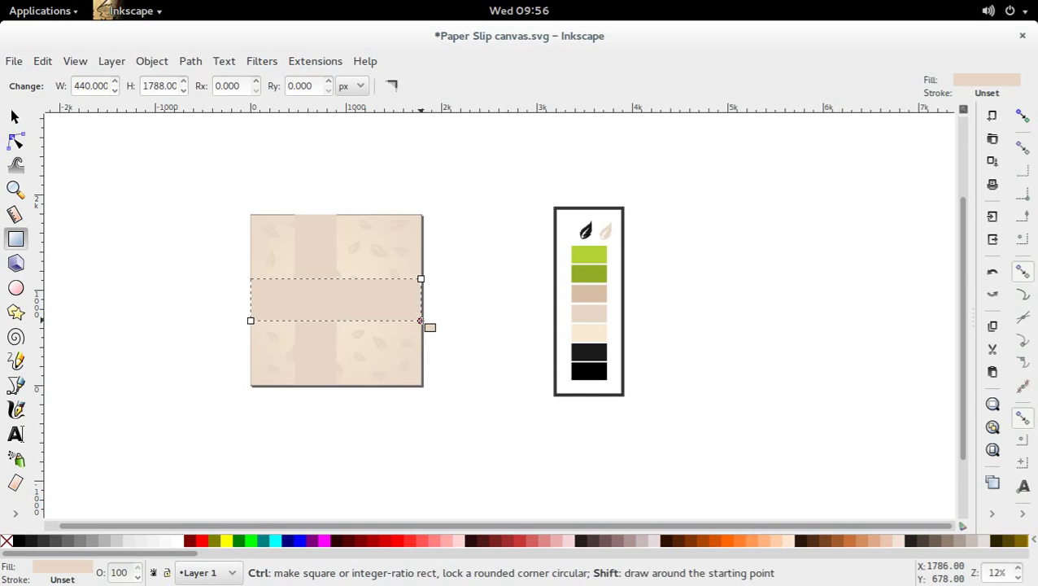
drag(414, 321, 396, 327)
key(s)
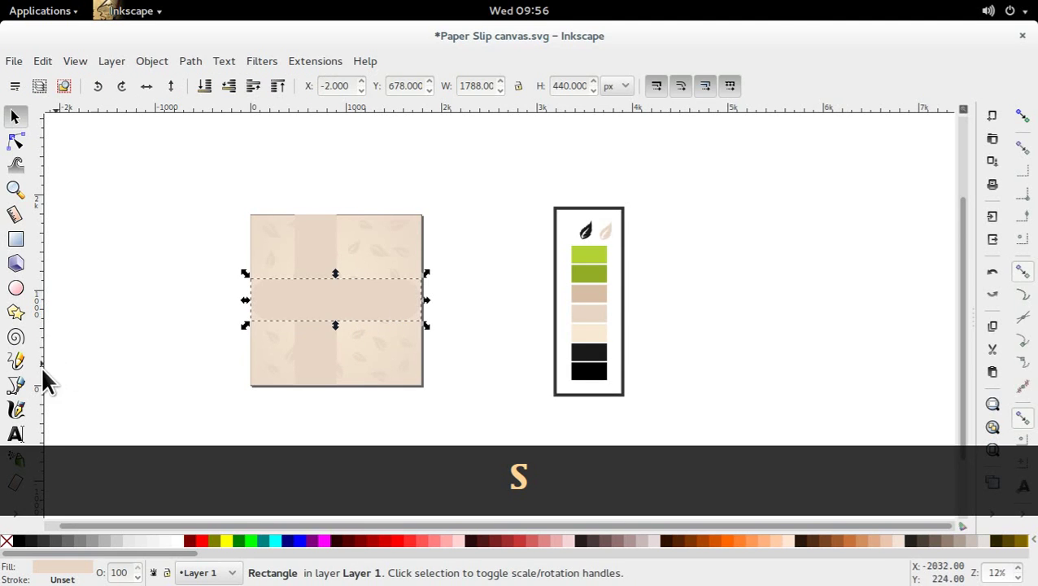
- Fill the rounded horizontal strip with the palette's light green swatch colour, #b3d236
key(d)
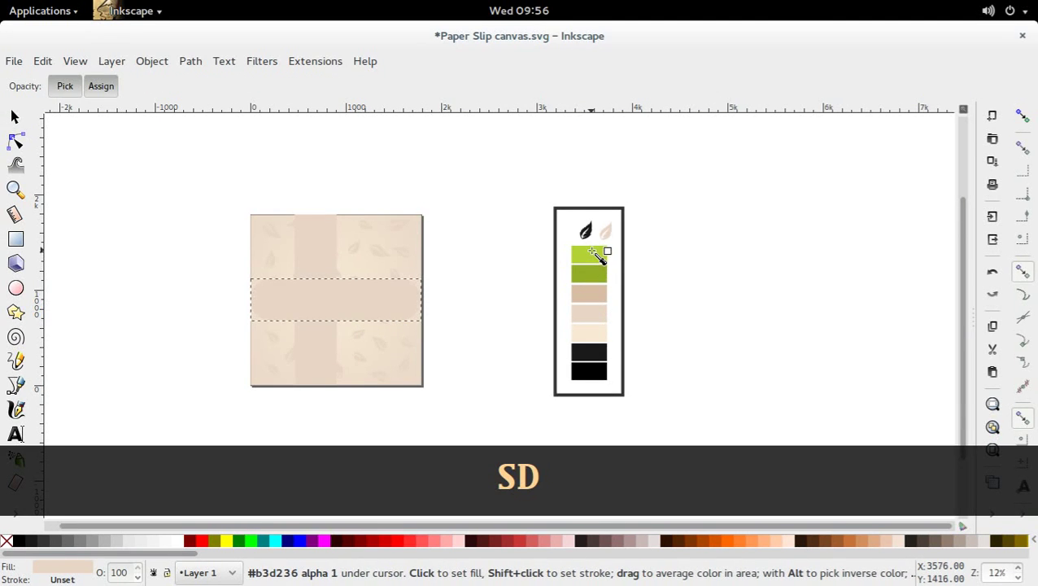
click(591, 256)
key(s)
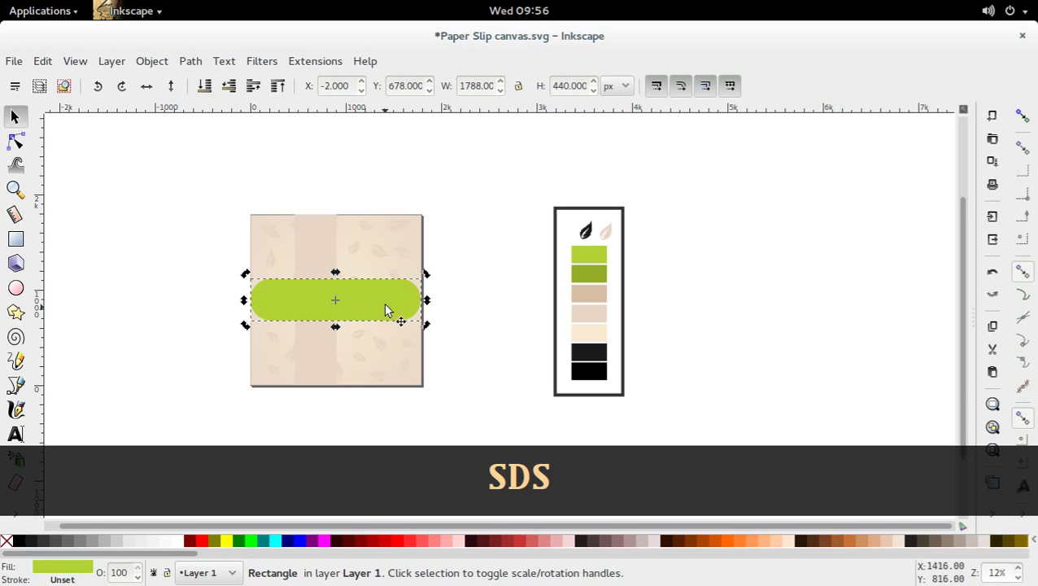
double_click(397, 312)
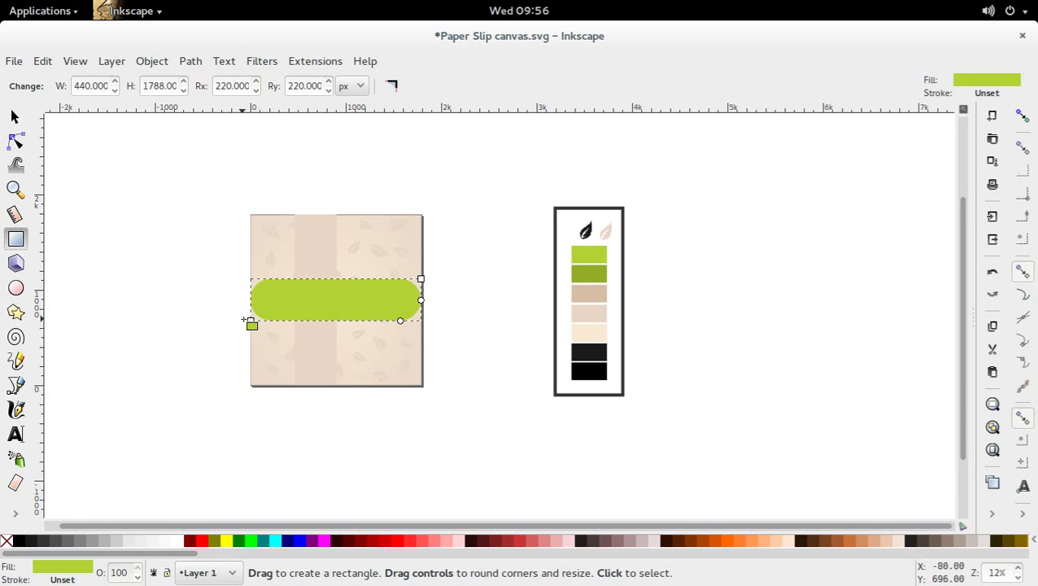
drag(251, 320, 221, 321)
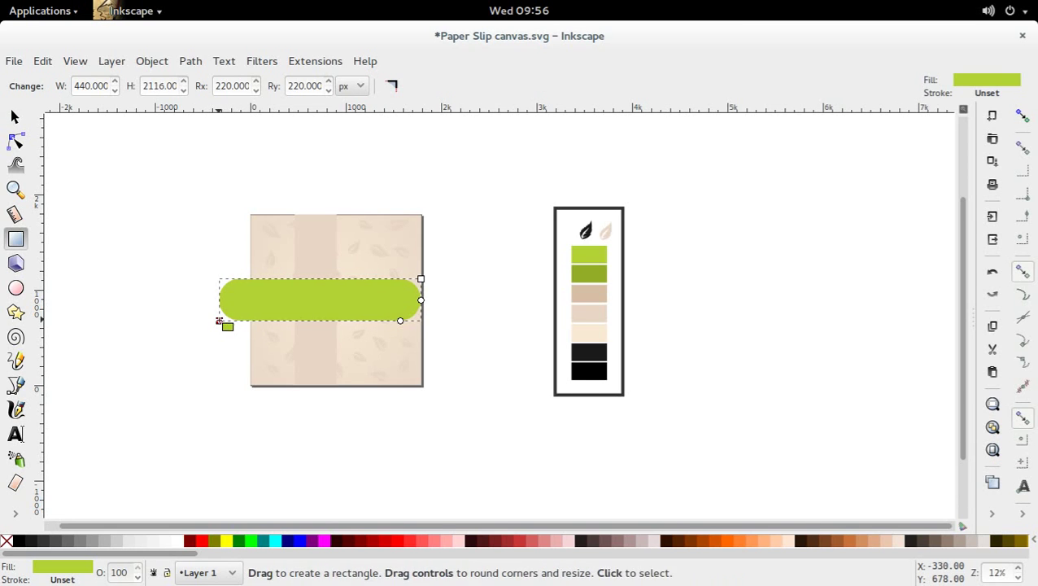
key(s)
click(405, 310)
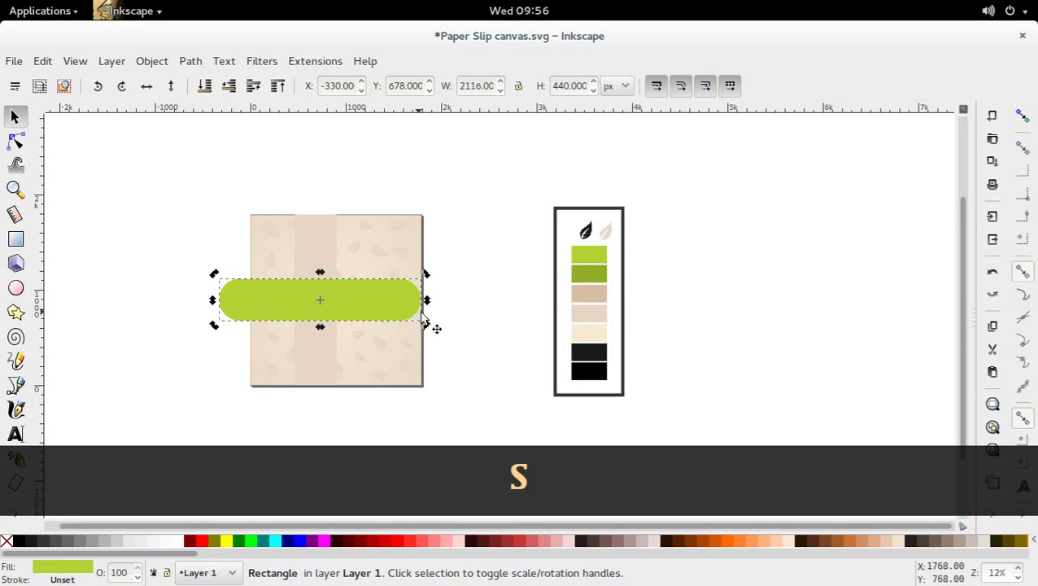
click(408, 307)
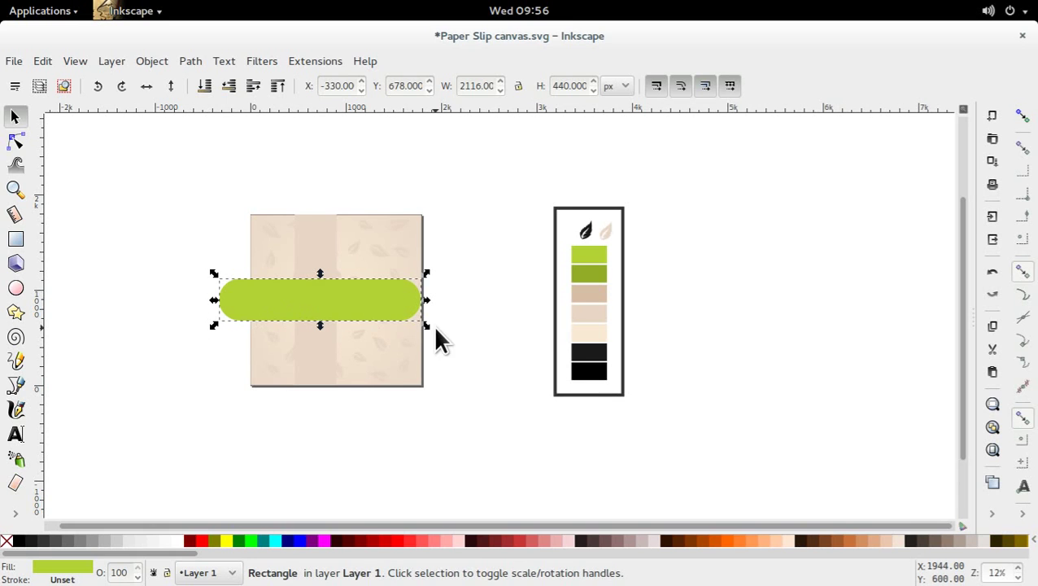
key(ctrl+z)
- Extend the green strip's left end beyond the square, making the strip about 2068 px wide
double_click(318, 304)
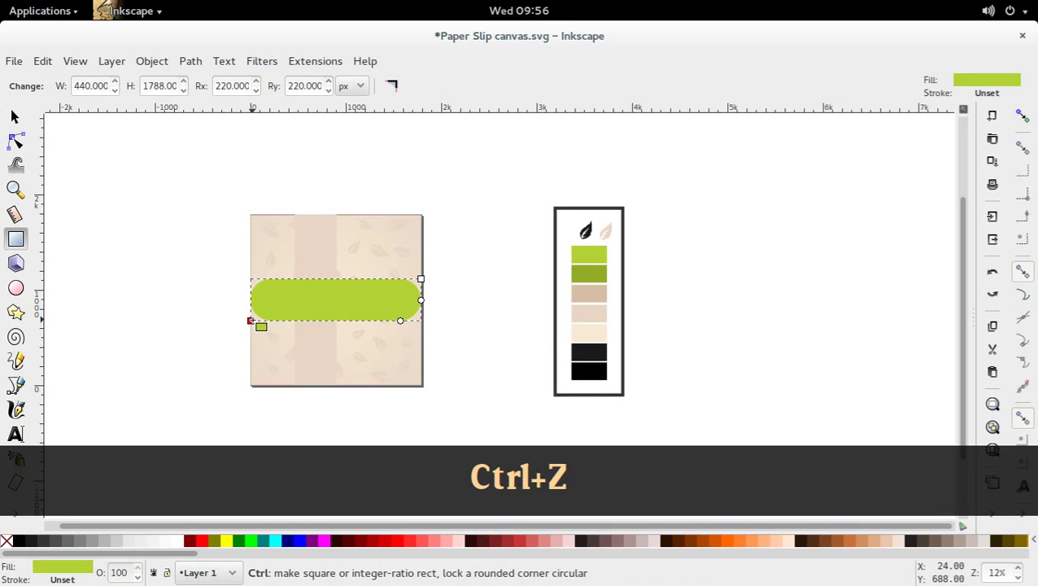
drag(251, 320, 224, 321)
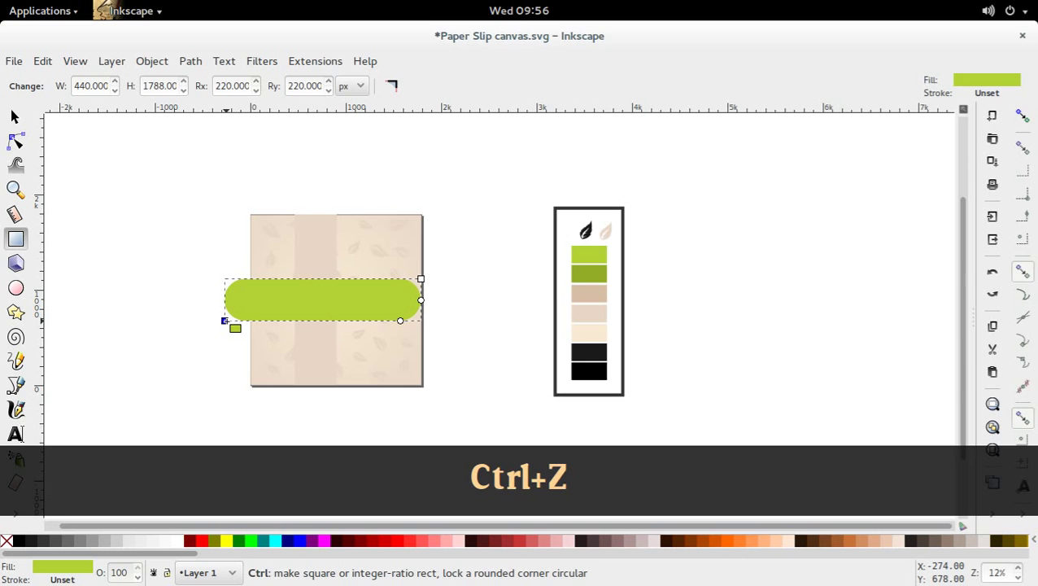
key(s)
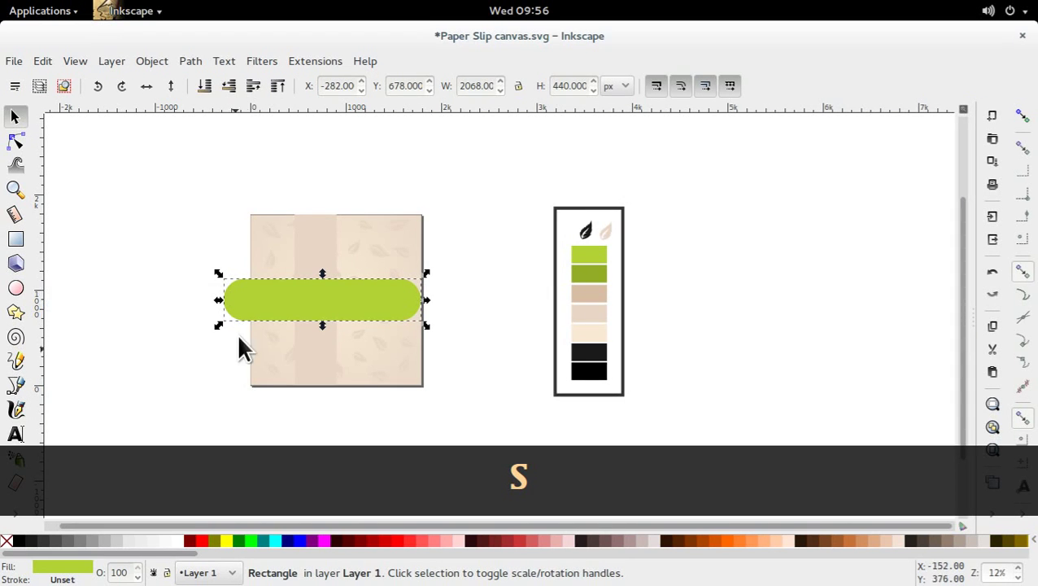
- Shift the green strip left to an X position of about -546 px and duplicate the beige square
click(255, 253)
key(ctrl)
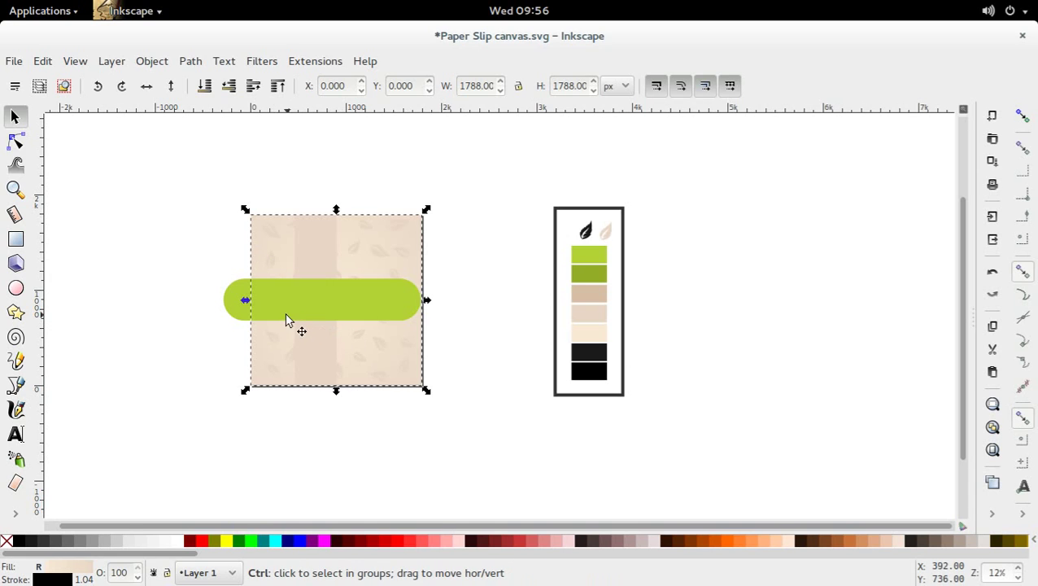
drag(352, 311, 325, 314)
click(256, 273)
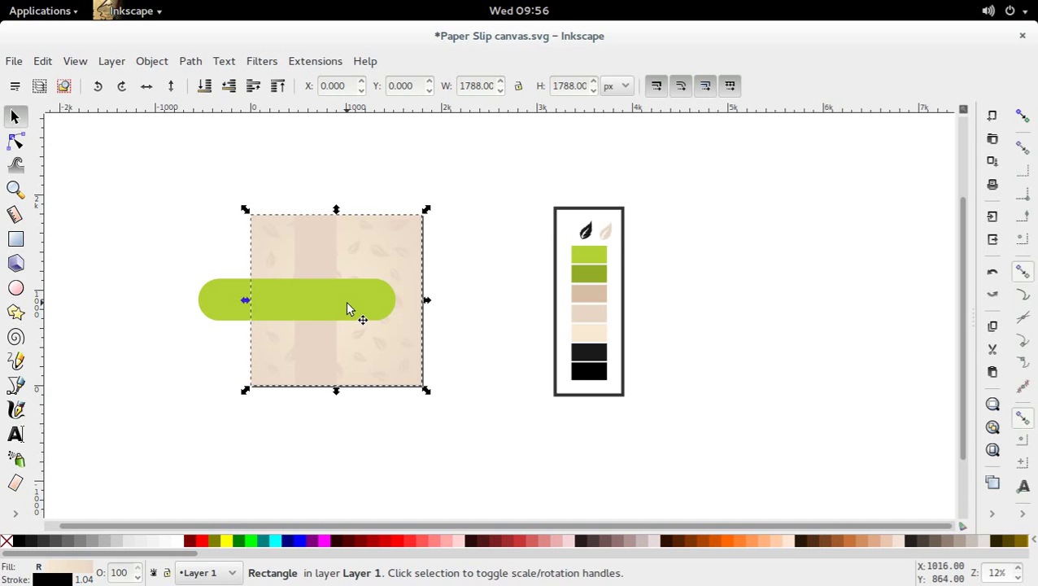
key(ctrl+d)
- Try to cut the duplicated square out of the green strip with Difference
shift+click(219, 312)
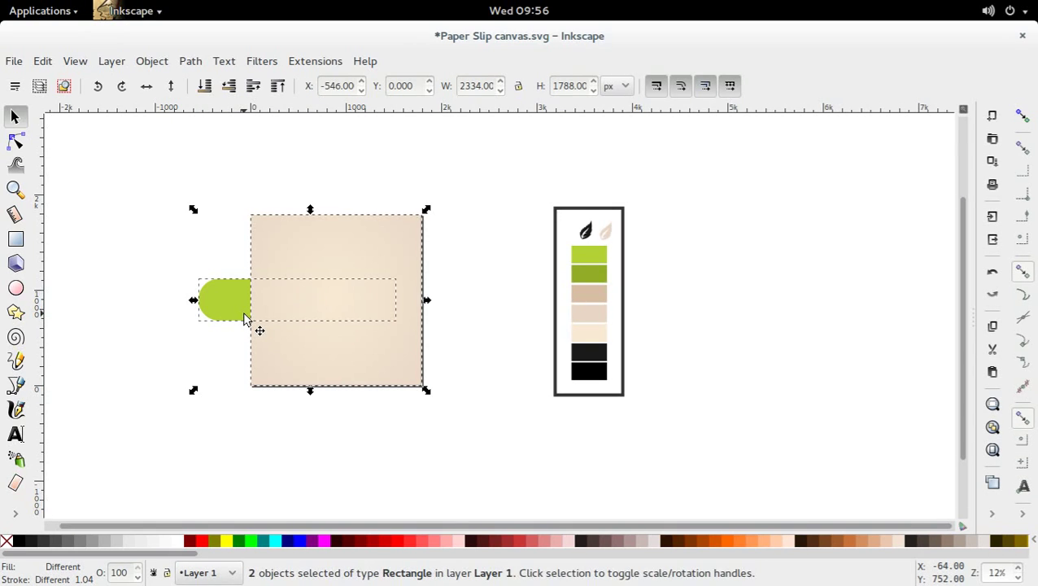
click(195, 62)
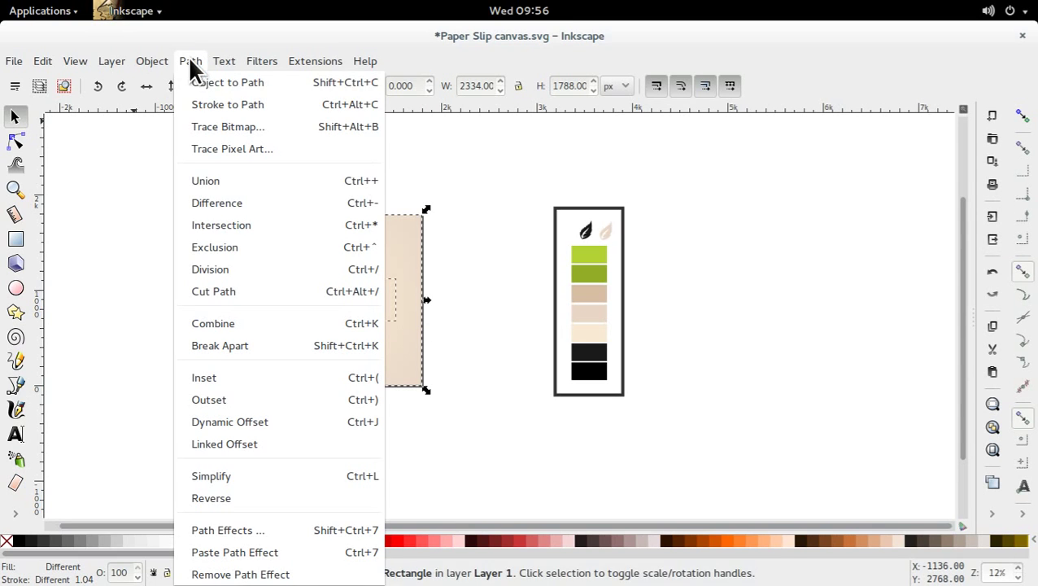
click(212, 202)
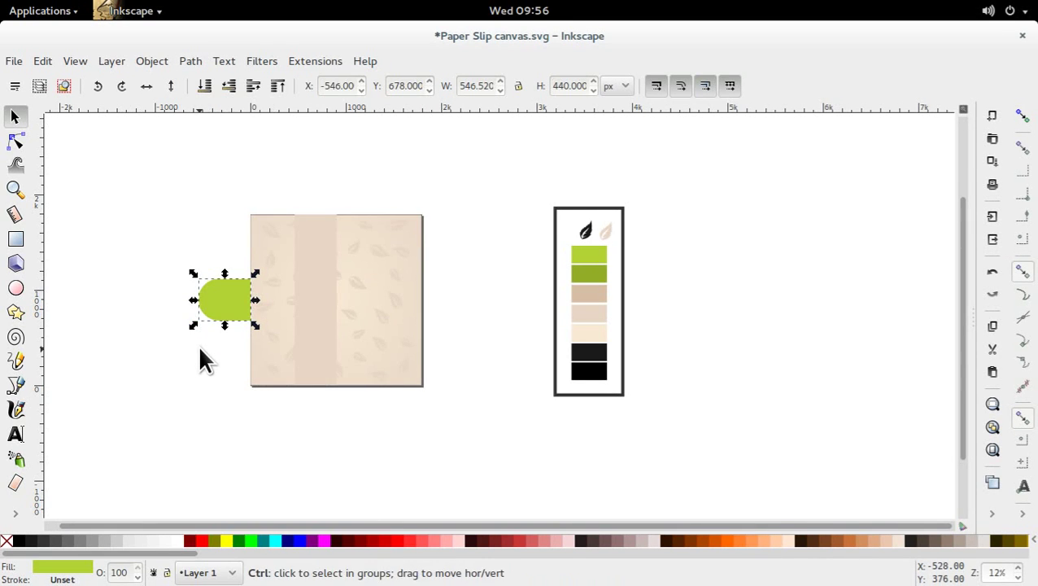
key(ctrl+z)
- Trim the green strip to the square's left edge by applying Intersection with the duplicated square
click(248, 291)
shift+click(262, 296)
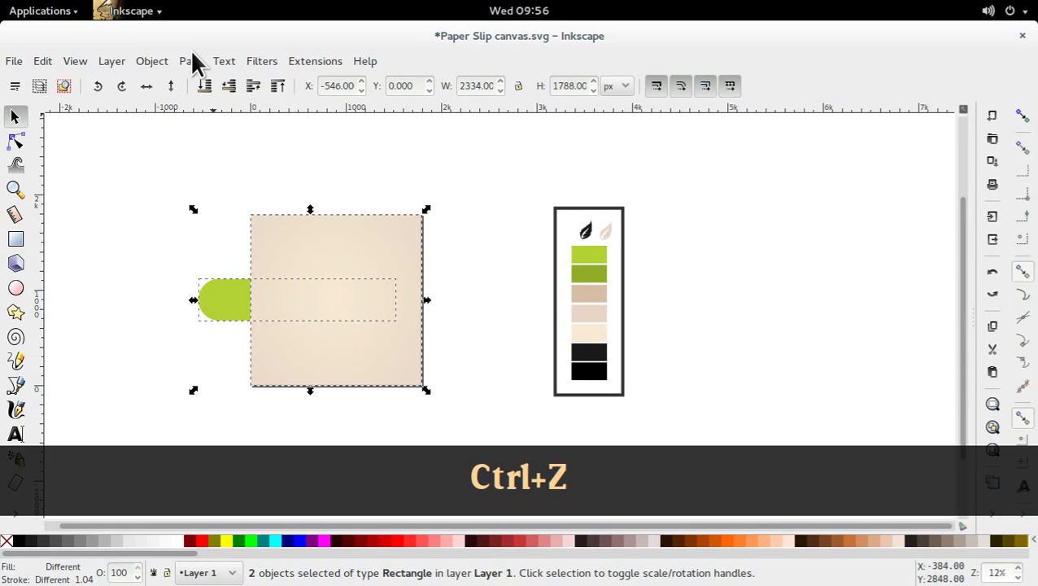
click(192, 61)
click(239, 230)
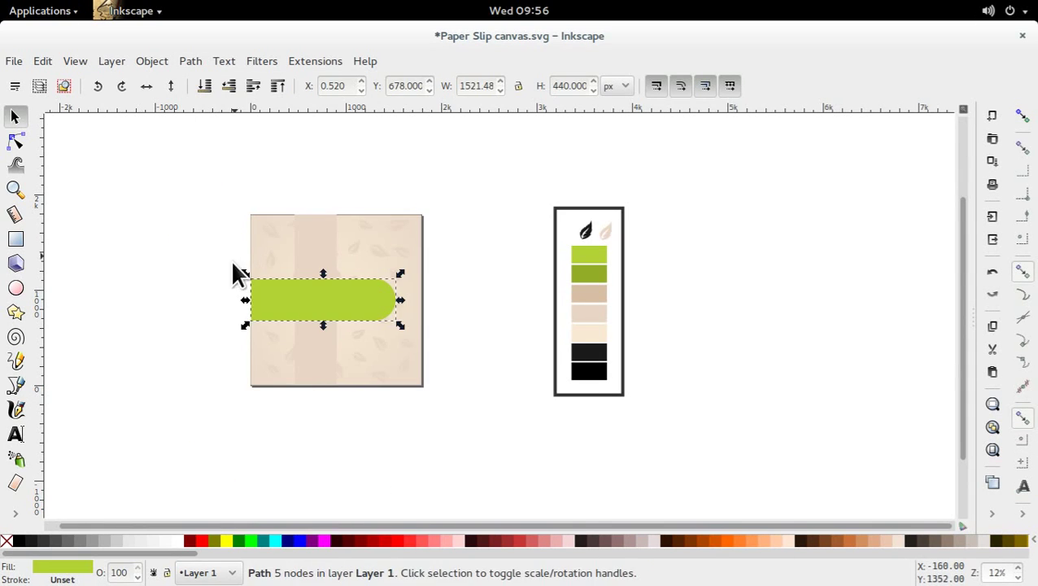
click(218, 335)
- Scale the trimmed green strip down around its centre to about 1245 by 360 px
click(359, 309)
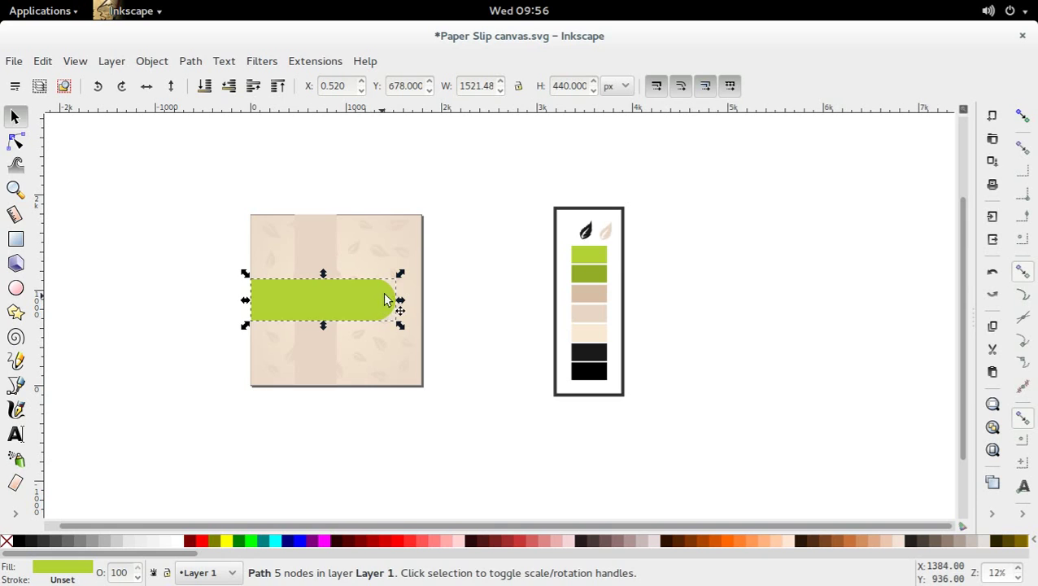
key(less)
key(less)
key(less)
key(less)
key(less)
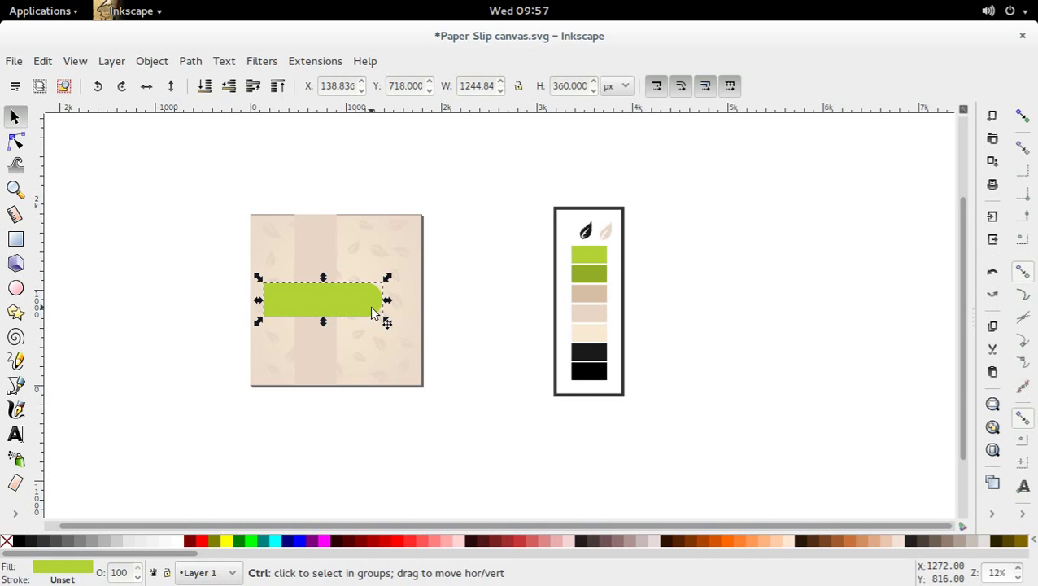
- Place the green strip, flipped horizontally, flush with the square's right edge, and shift the vertical beige strip slightly right
drag(377, 317, 403, 313)
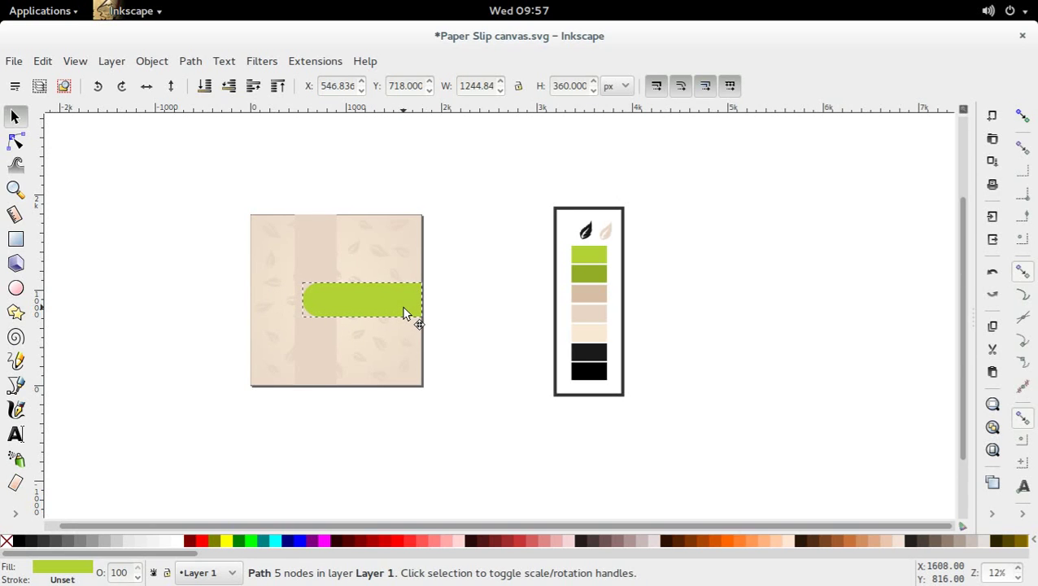
drag(404, 313, 405, 313)
drag(317, 366, 329, 367)
- Move the nodes of the green strip's rounded end left, lengthening the strip to about 1637 px
double_click(379, 295)
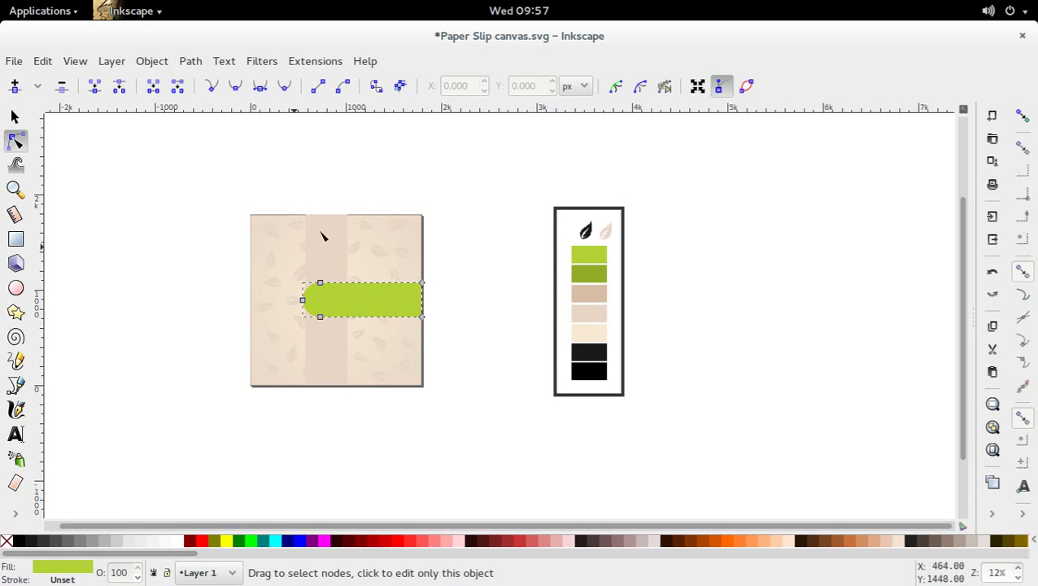
drag(331, 270, 306, 325)
key(s)
double_click(345, 309)
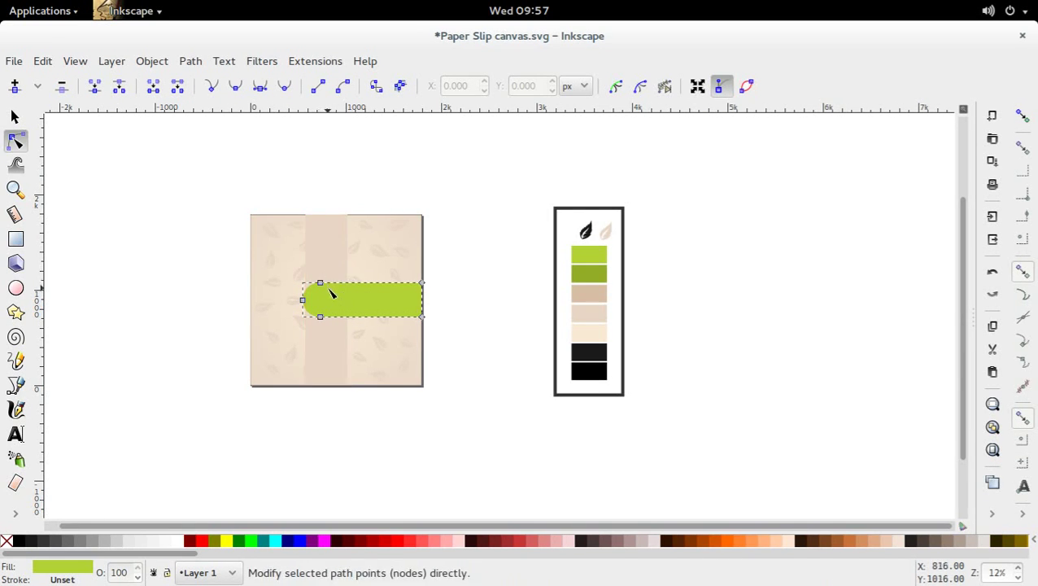
drag(332, 264, 298, 331)
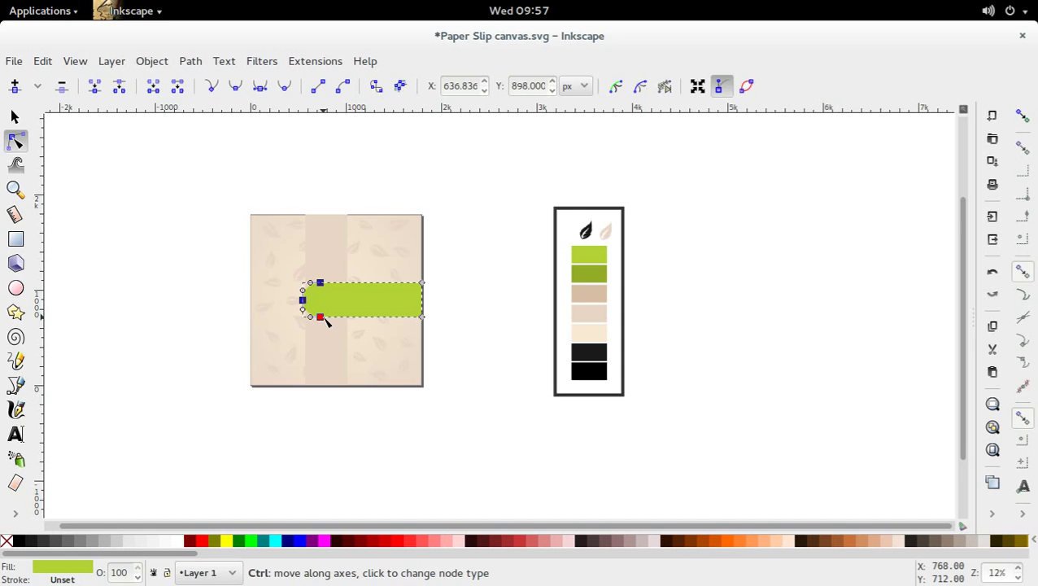
drag(323, 319, 288, 315)
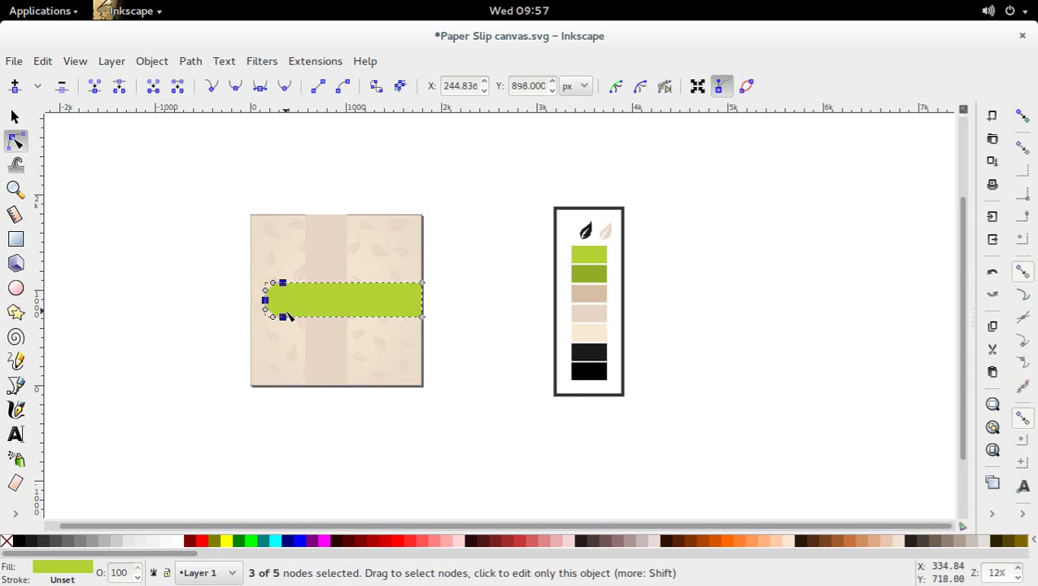
key(s)
- Lower the green strip to Y 678 px and add flipped copies directly below and above it, flush with the square's left edge
drag(347, 298, 347, 306)
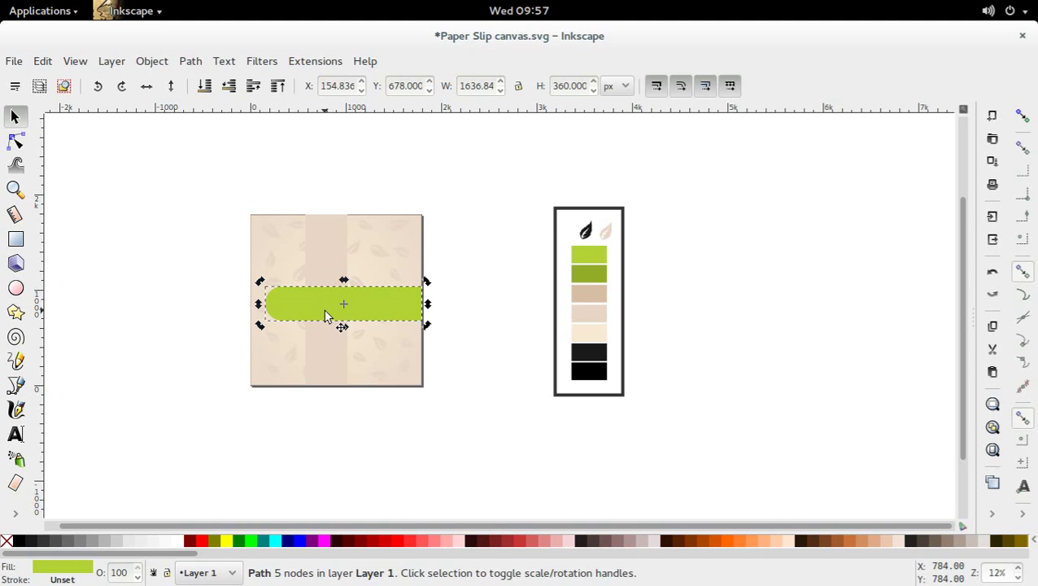
key(ctrl+d)
drag(319, 319, 310, 336)
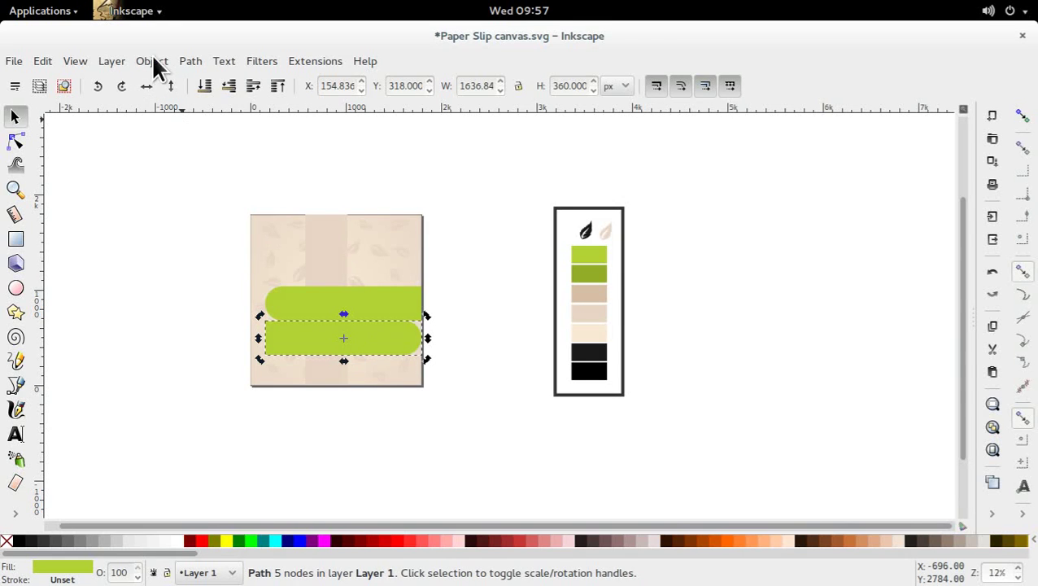
drag(308, 338, 290, 282)
key(ctrl+d)
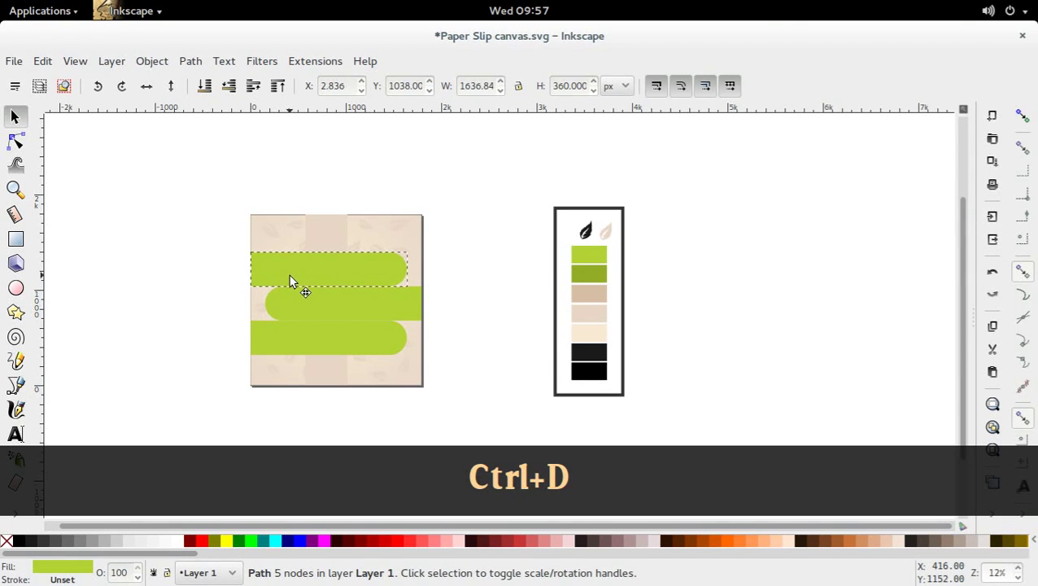
- Save the document and open the Align and Distribute settings
click(478, 382)
key(ctrl+s)
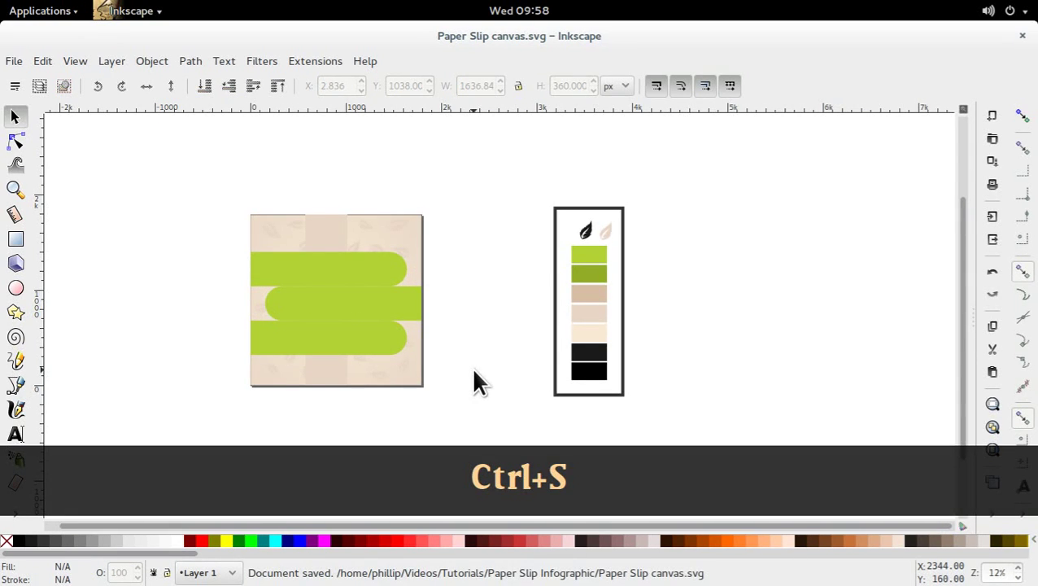
key(ctrl+shift+a)
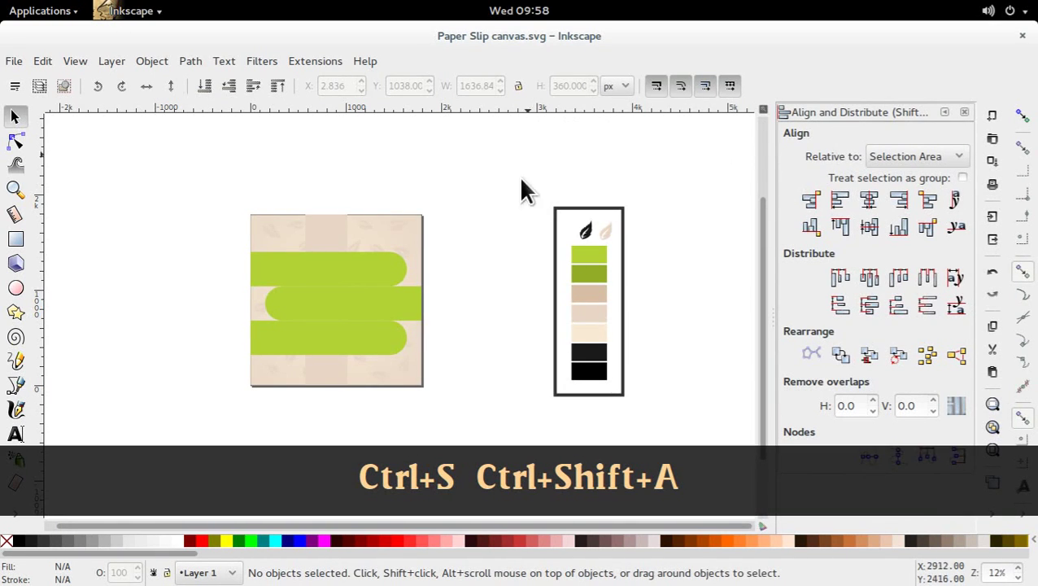
click(155, 61)
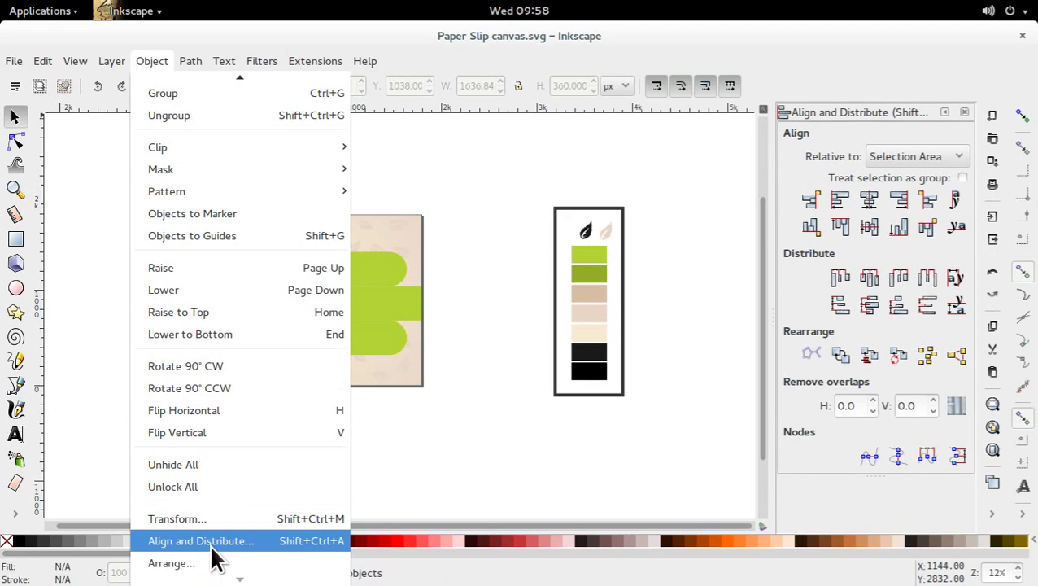
click(577, 479)
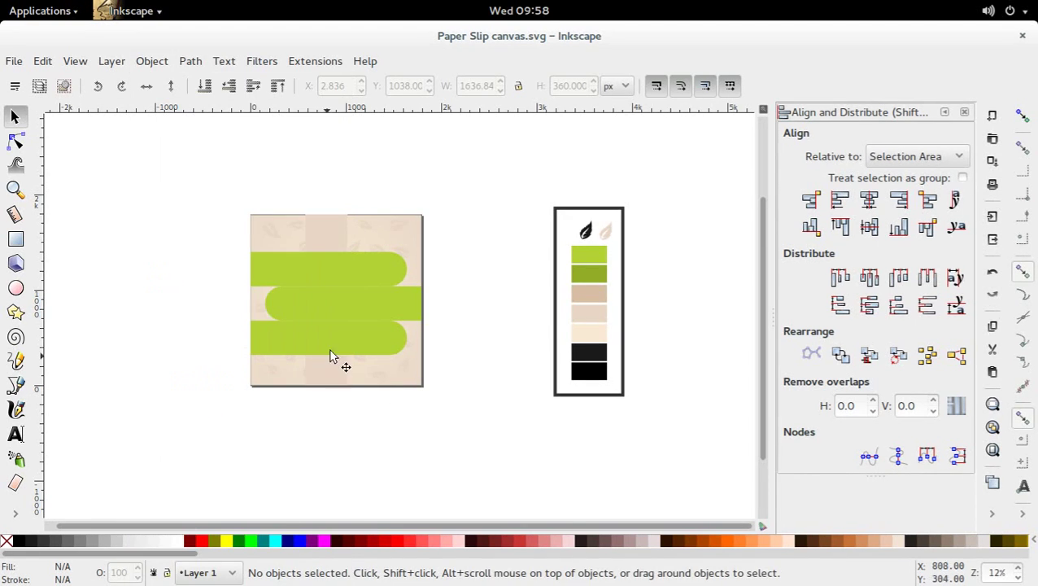
- Set the alignment reference to Last selected, using the middle and lower green strips as the selection
click(366, 311)
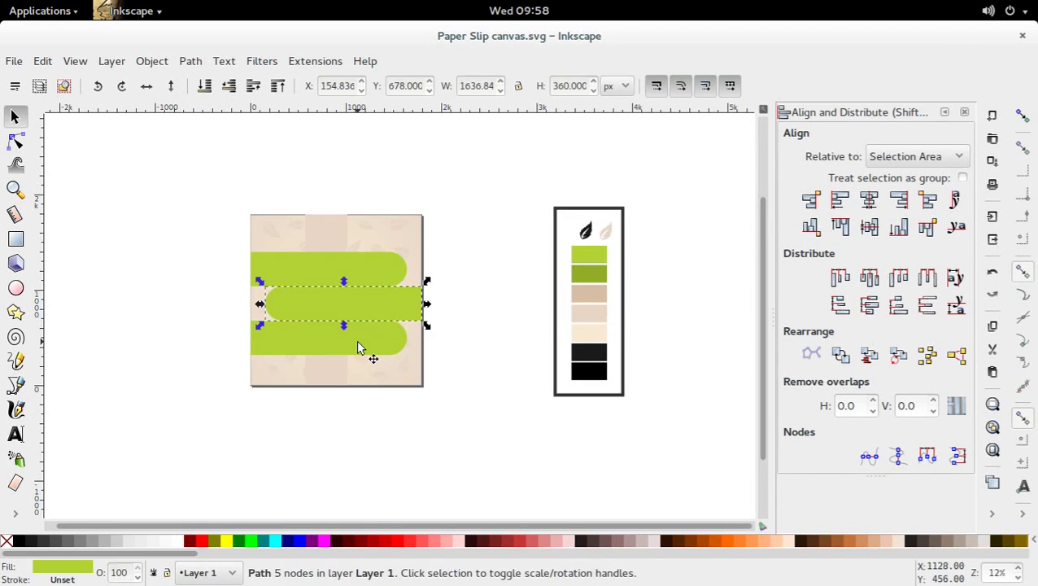
shift+click(359, 348)
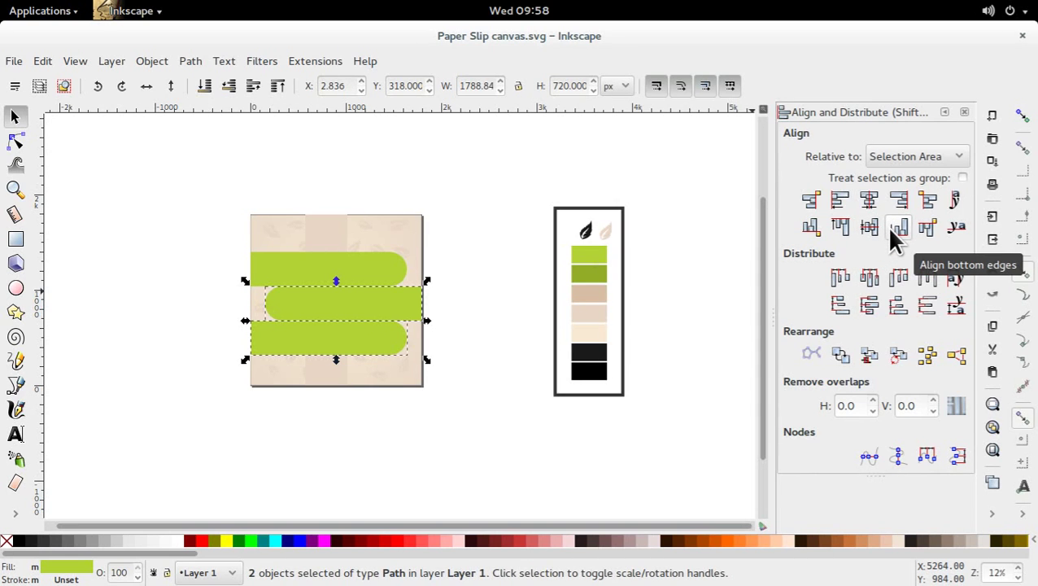
click(919, 156)
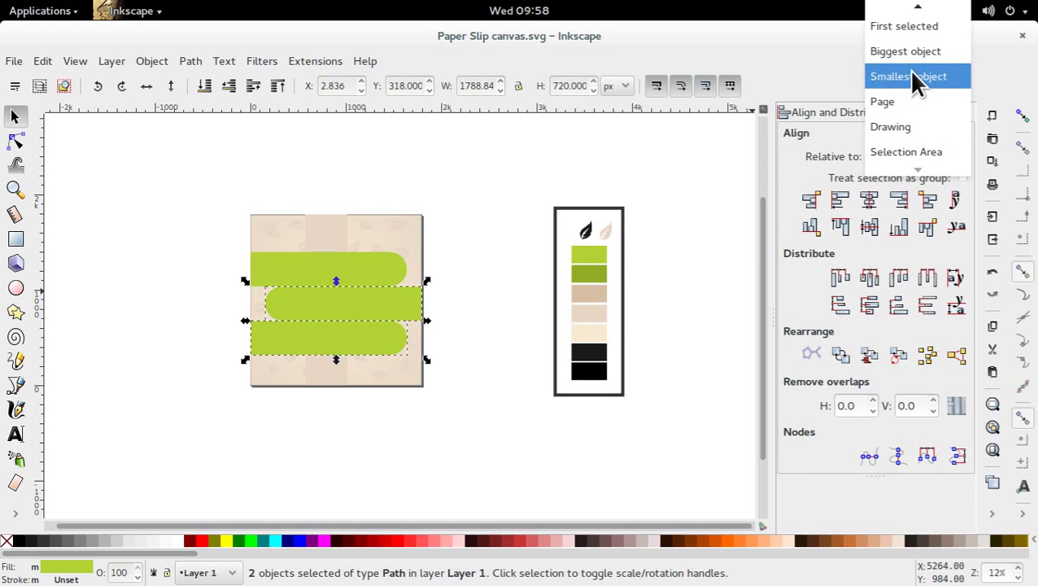
click(905, 16)
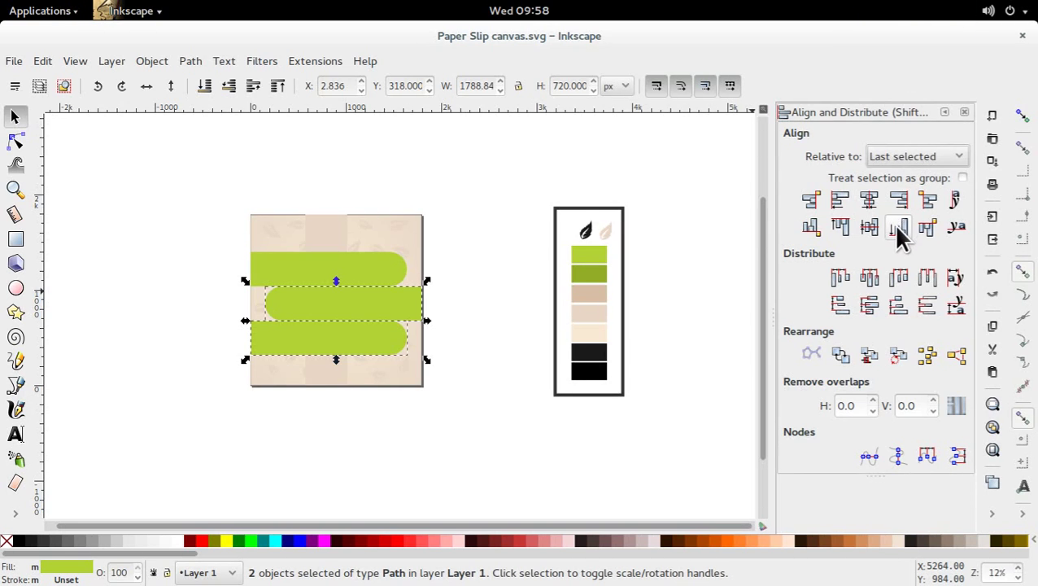
click(492, 314)
- Try aligning the top edges of the middle and lower green strips
click(370, 305)
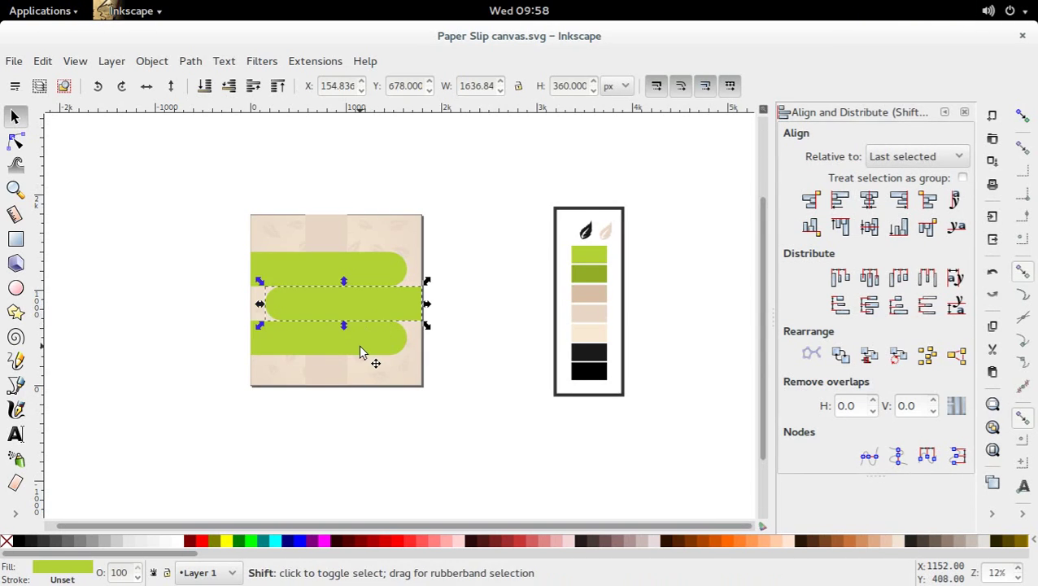
shift+click(360, 352)
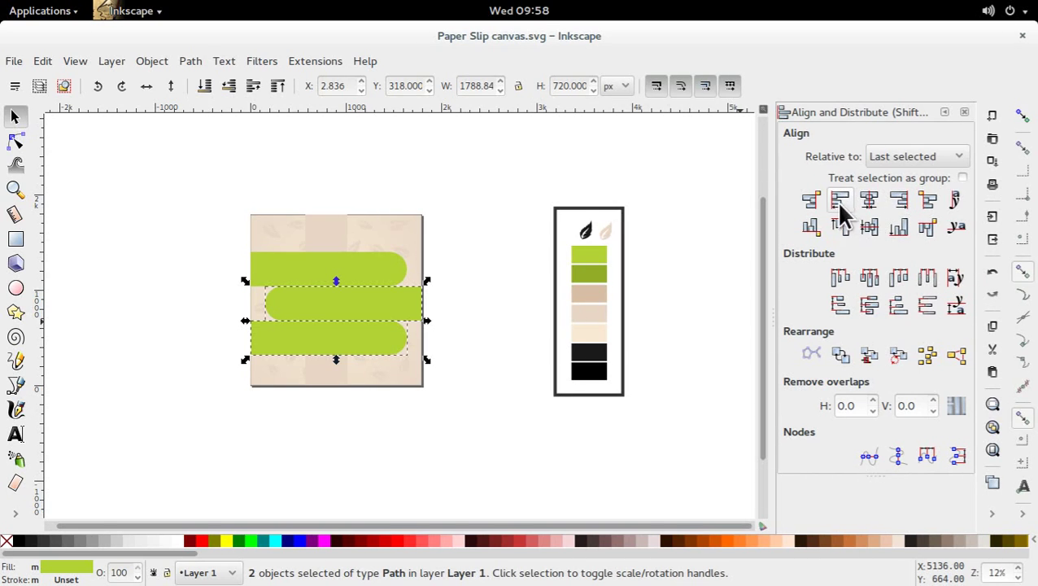
click(840, 229)
key(ctrl+z)
click(448, 307)
- Align the upper green strip's bottom edge to the middle strip's top edge, and select the upper strip alone
click(377, 275)
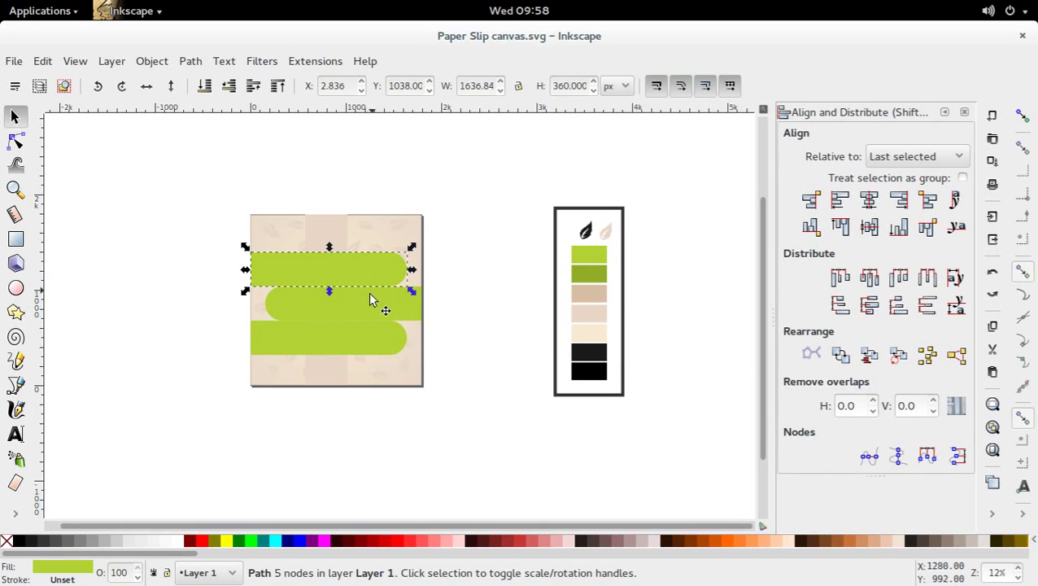
shift+click(374, 307)
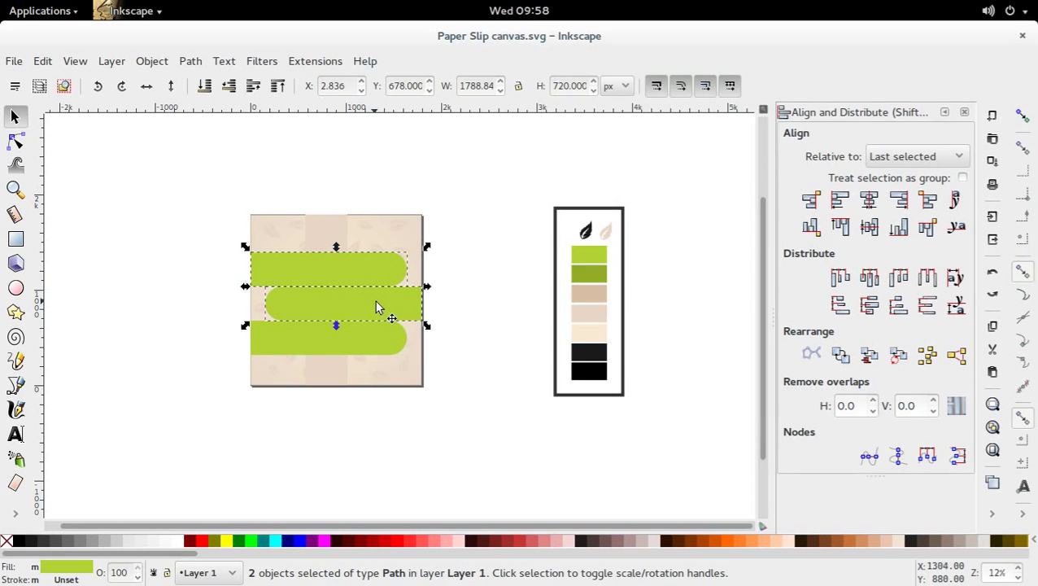
click(812, 227)
click(378, 389)
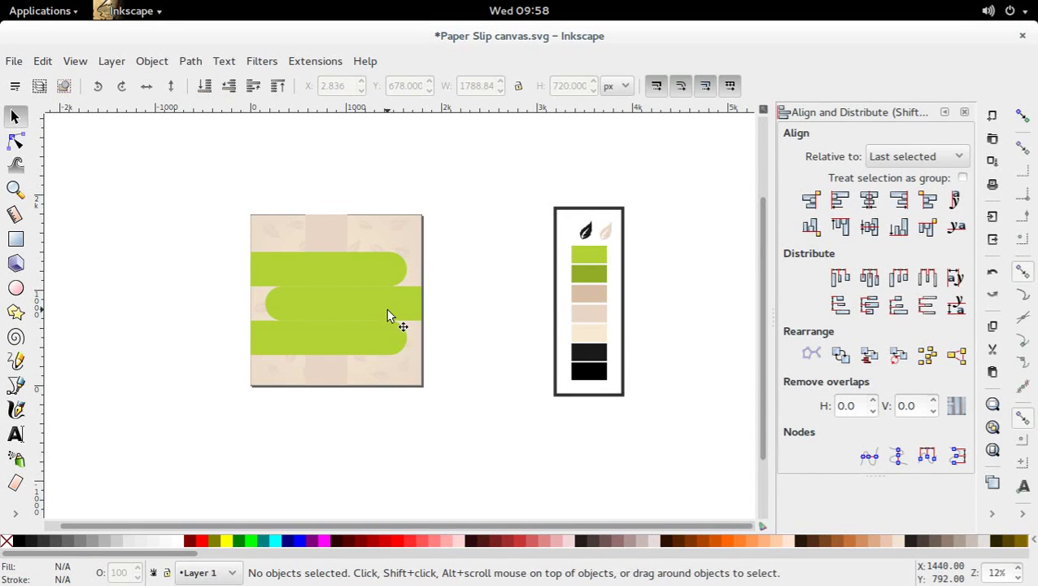
click(374, 341)
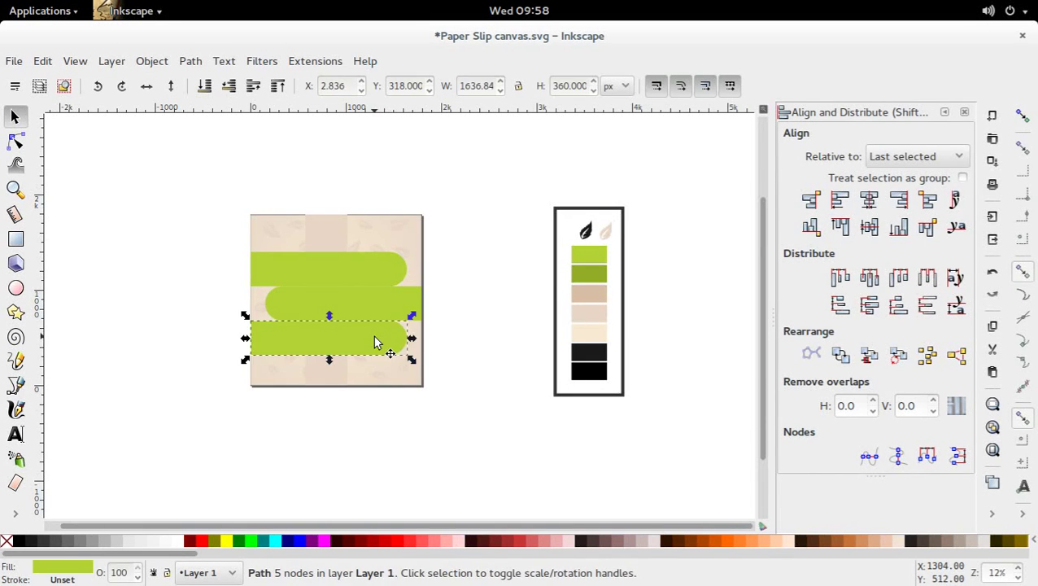
click(371, 275)
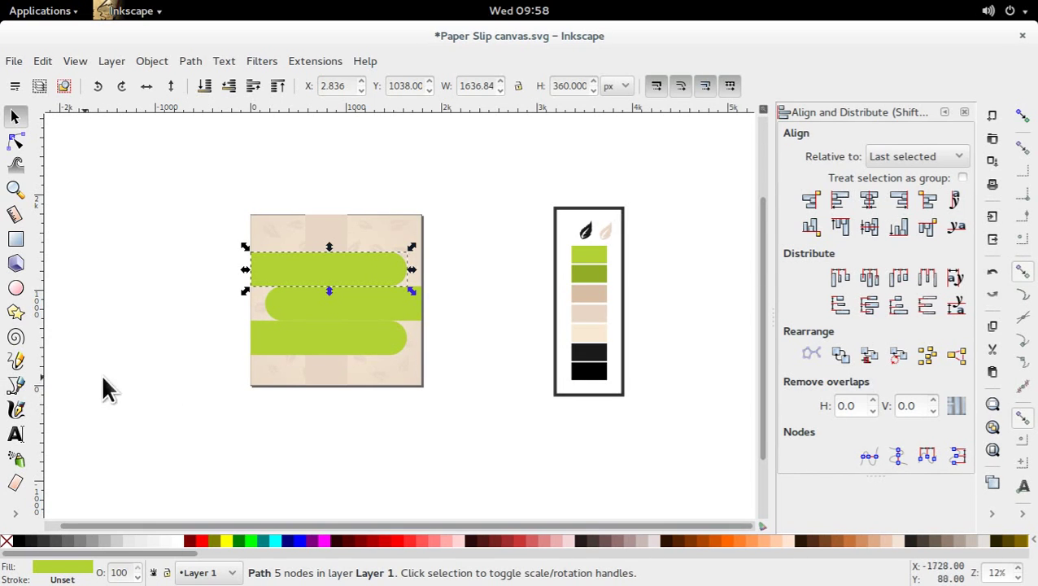
- Fill the upper strip with the palette's pure black swatch and the lower strip with its near-black swatch
key(d)
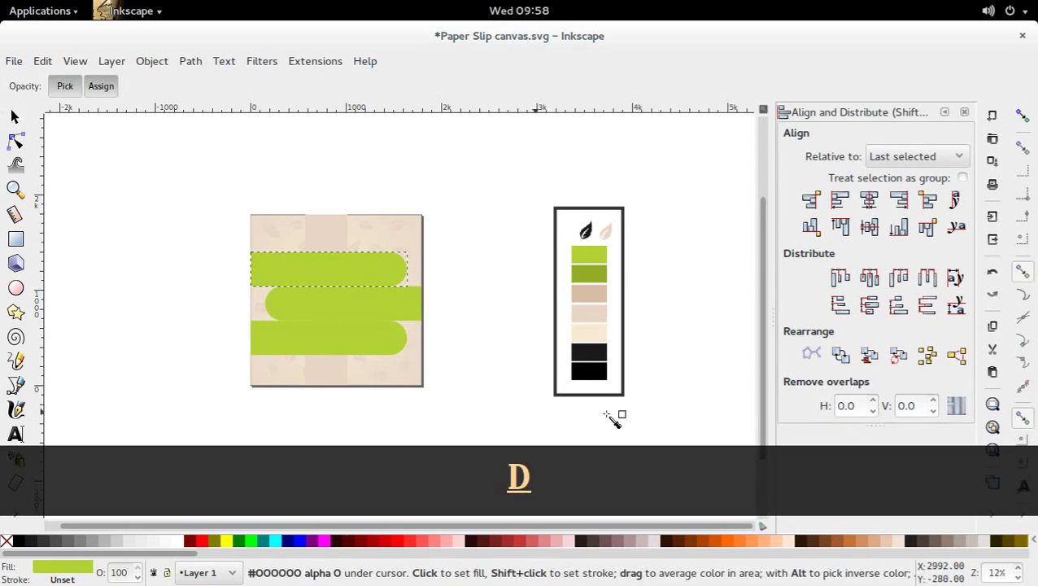
click(594, 361)
key(s)
click(370, 320)
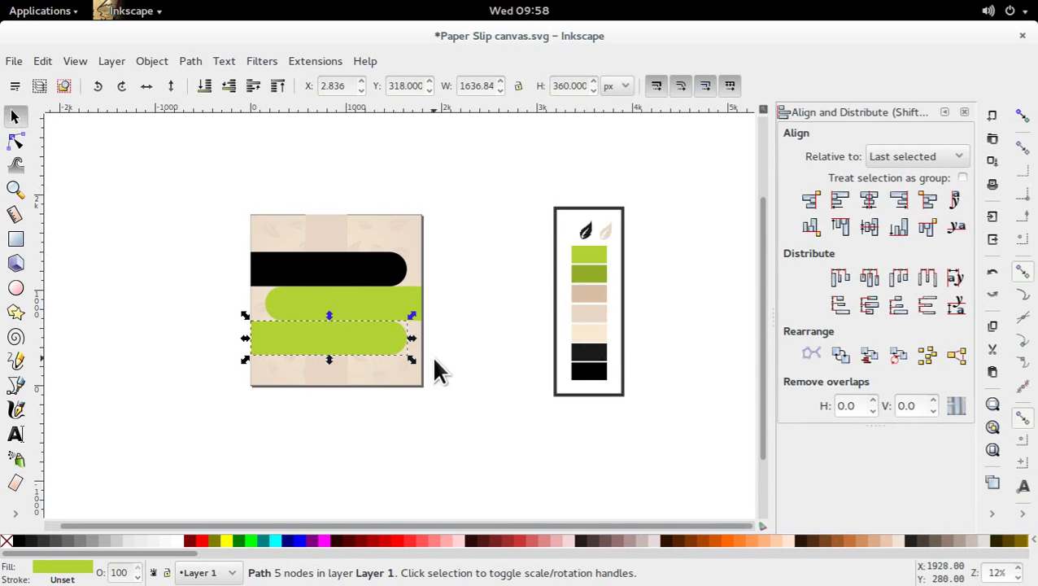
key(d)
click(588, 355)
key(s)
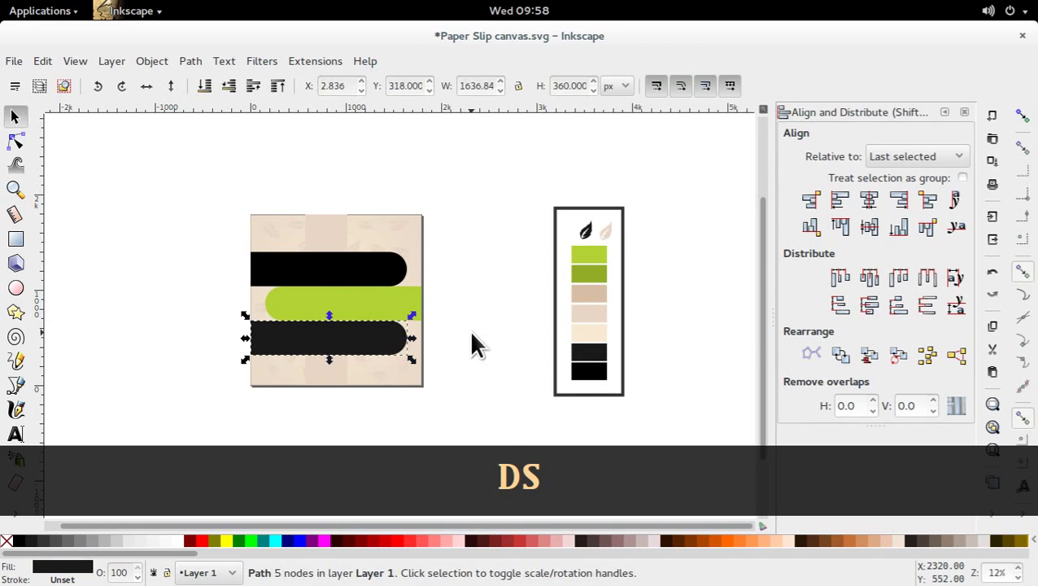
click(471, 338)
- Raise the vertical beige band above the three strips and shift it left to X 544 px
click(393, 312)
click(325, 225)
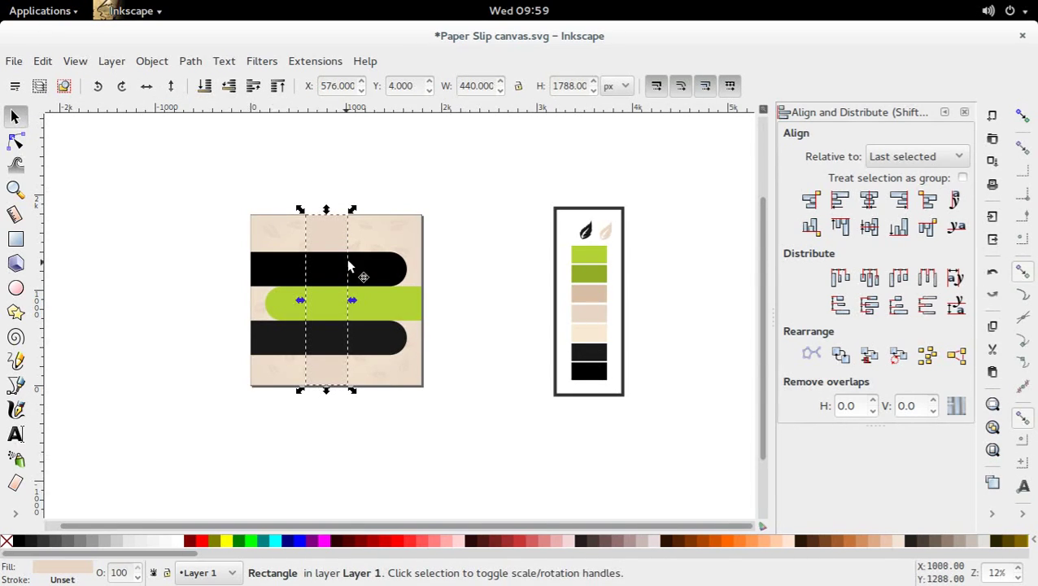
key(Escape)
click(336, 231)
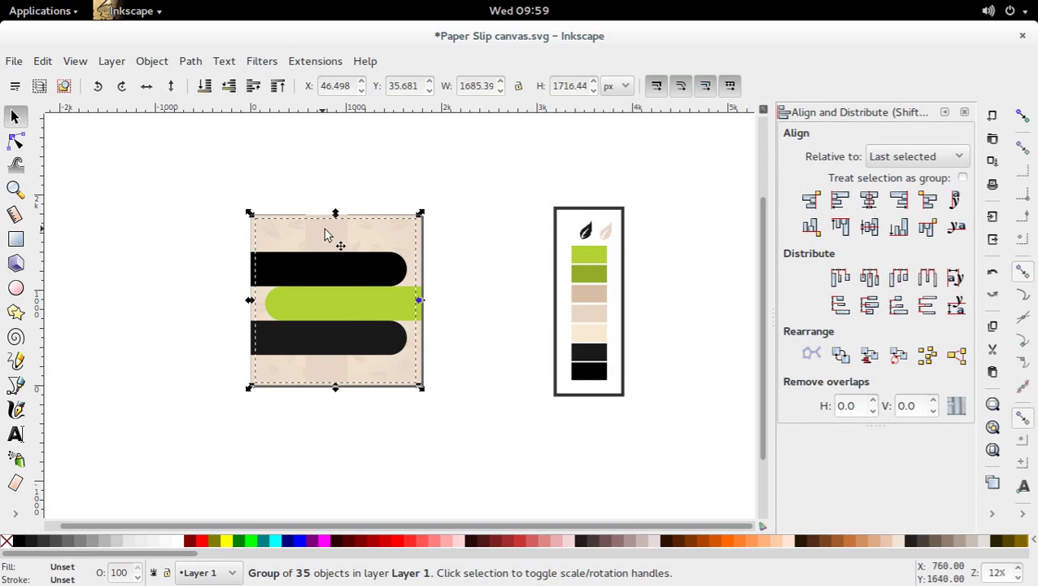
click(327, 228)
click(325, 218)
ctrl+click(323, 221)
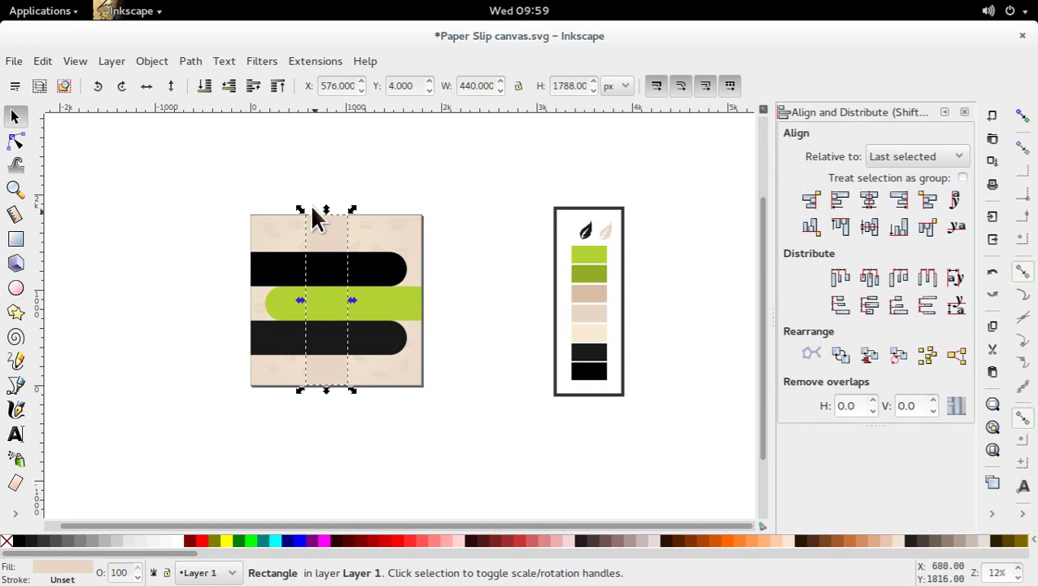
click(279, 85)
click(324, 167)
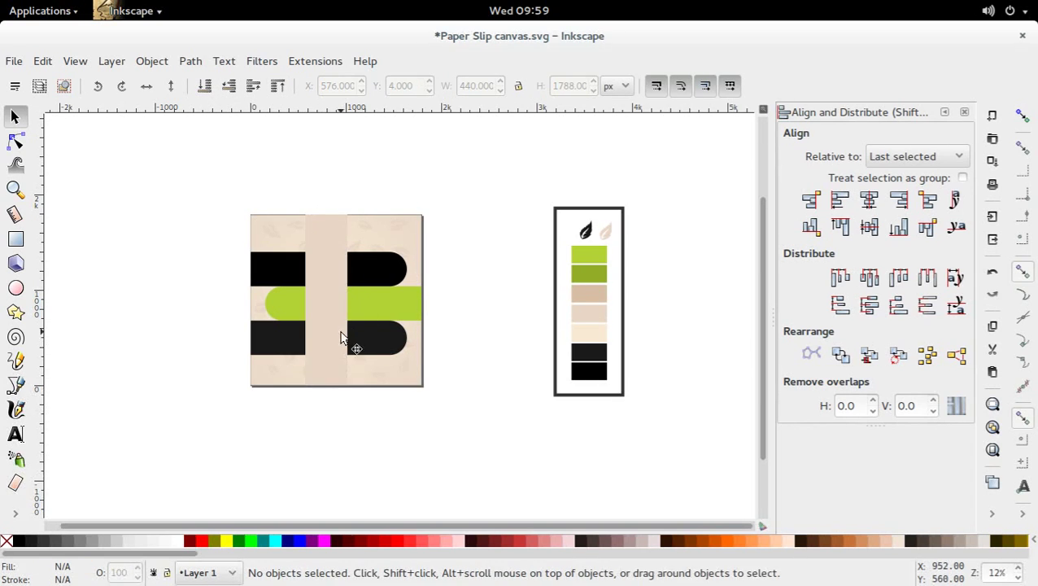
drag(343, 345, 332, 342)
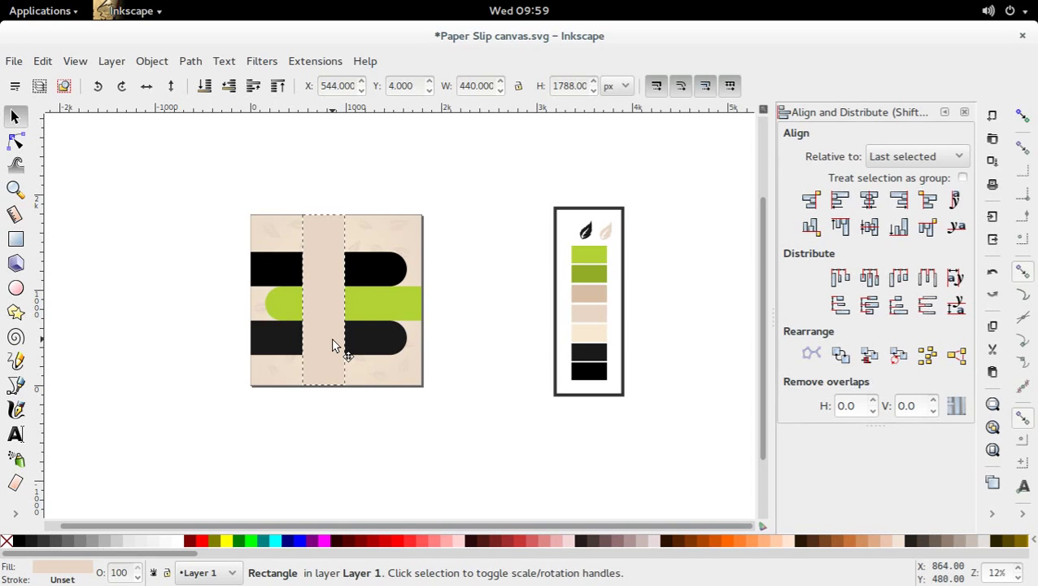
- Scale the three strips together about their centre to about 1645 × 993 px
click(385, 347)
shift+click(392, 309)
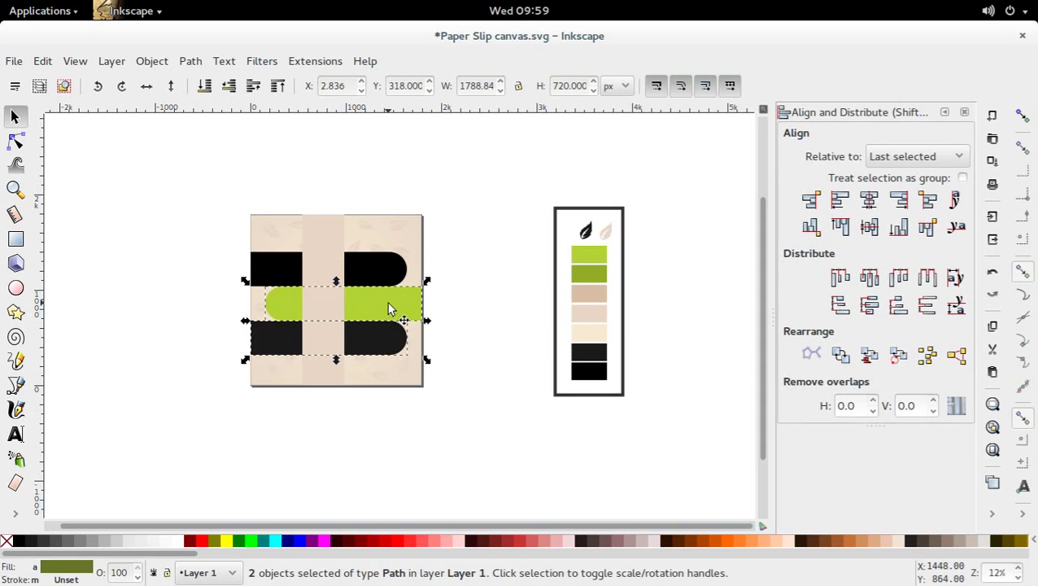
shift+click(376, 281)
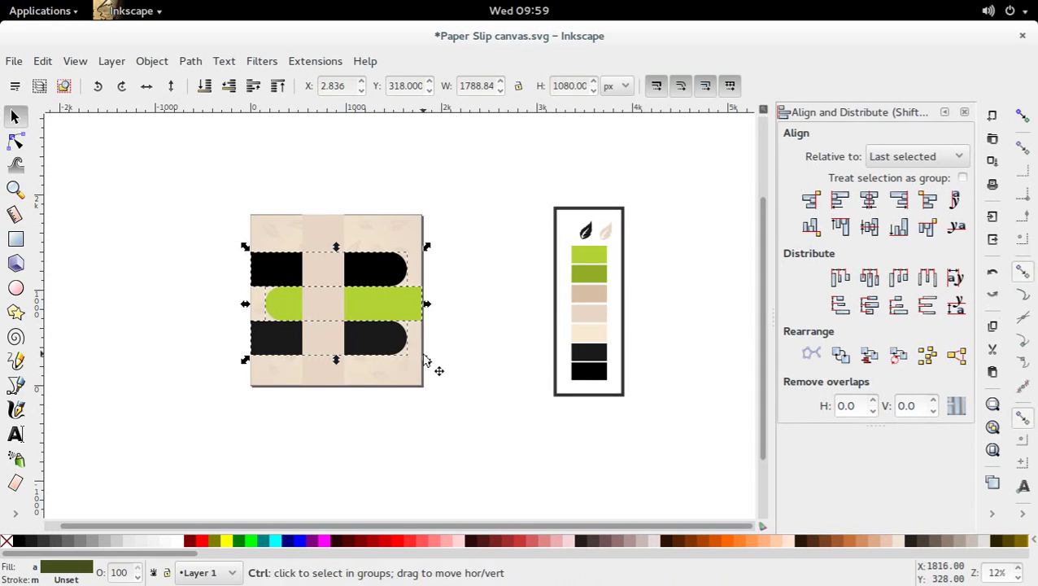
drag(426, 359, 419, 362)
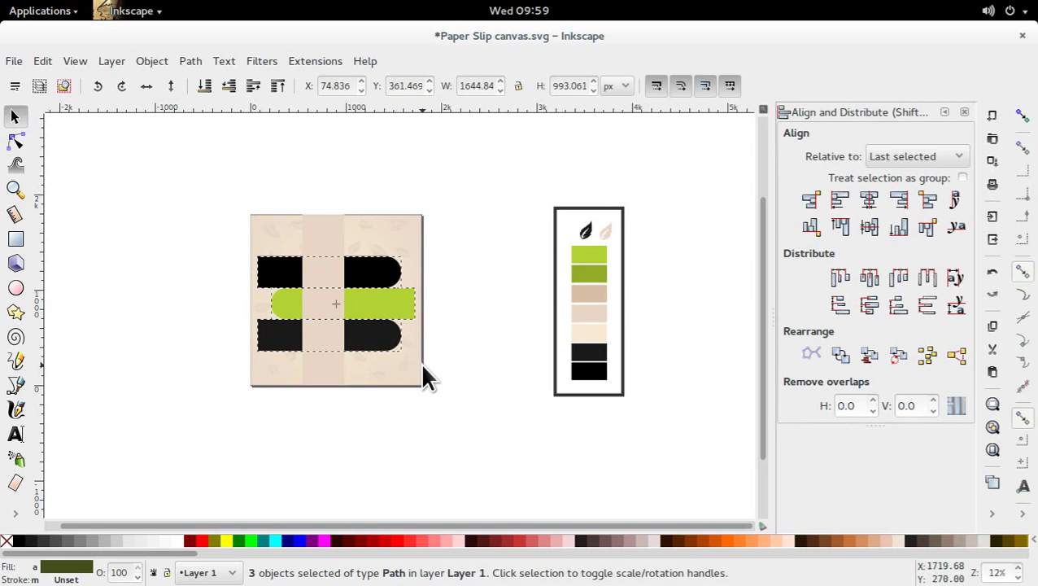
shift+click(381, 357)
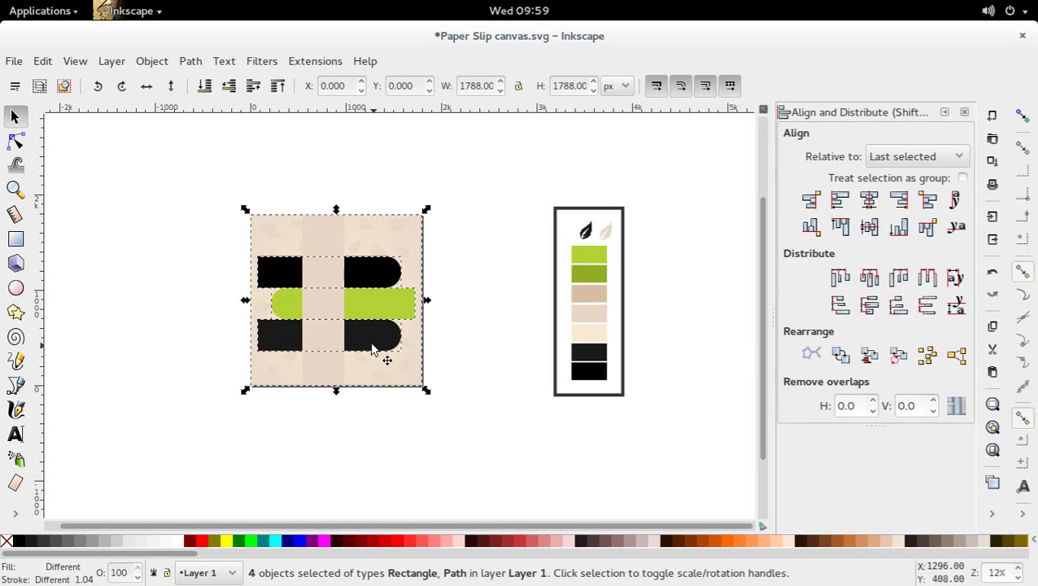
click(450, 388)
click(379, 319)
shift+click(373, 294)
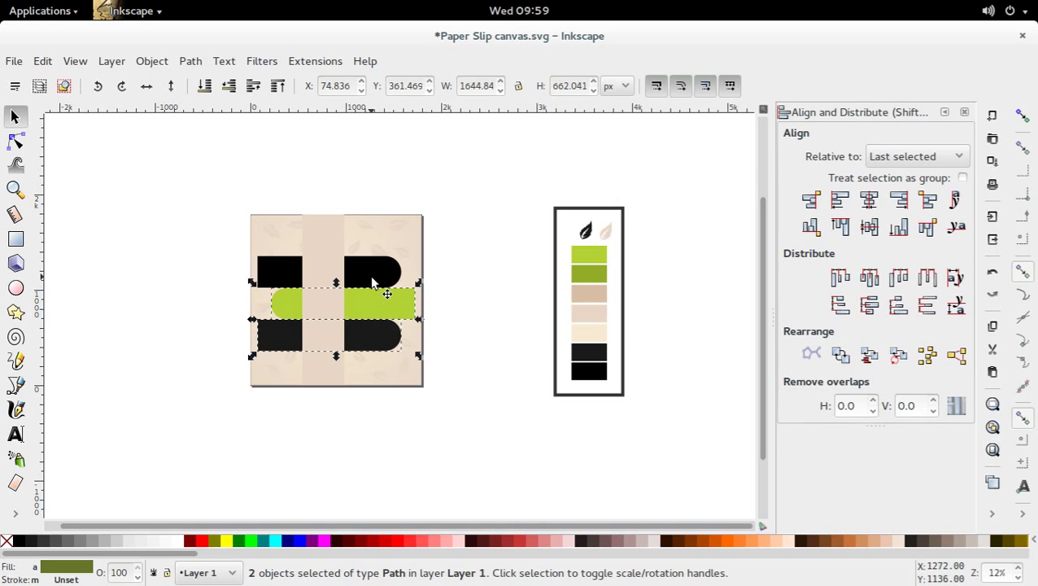
shift+click(370, 274)
click(497, 319)
- Extend the middle green strip's straight end nodes horizontally to the canvas's right edge, at about X 1792 px
click(401, 309)
key(n)
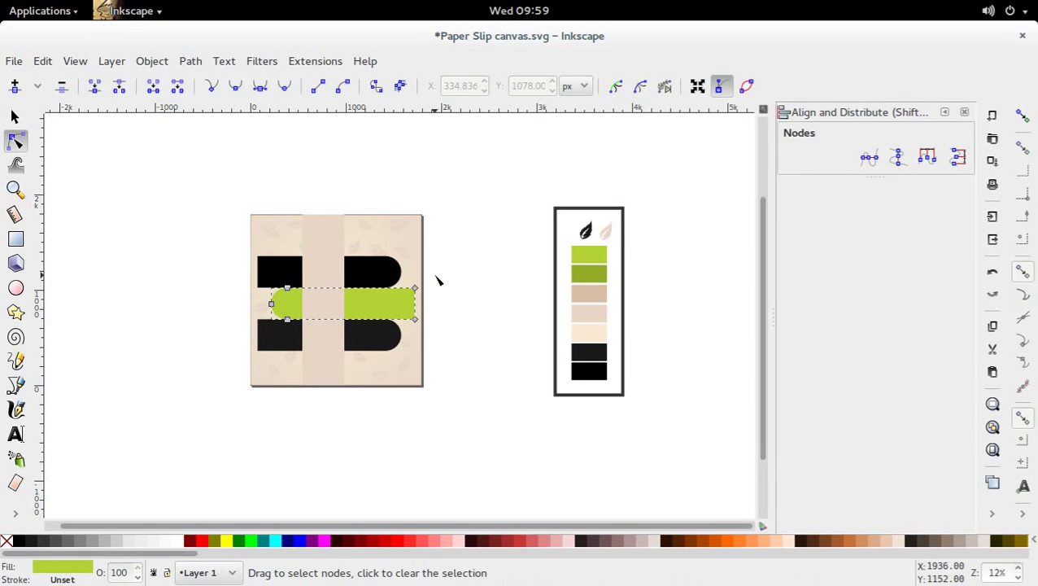
drag(436, 278, 422, 321)
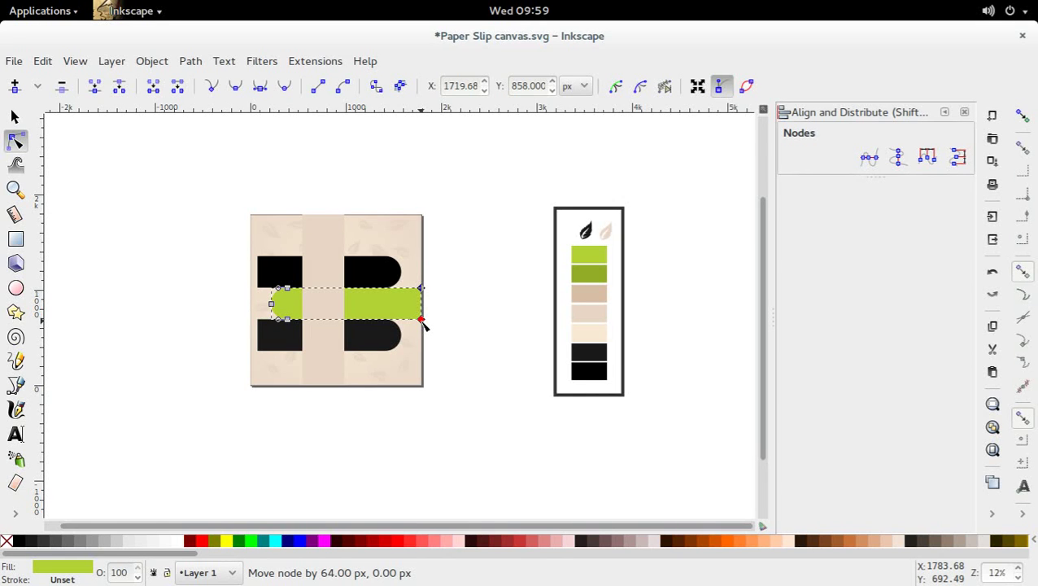
drag(422, 321, 424, 325)
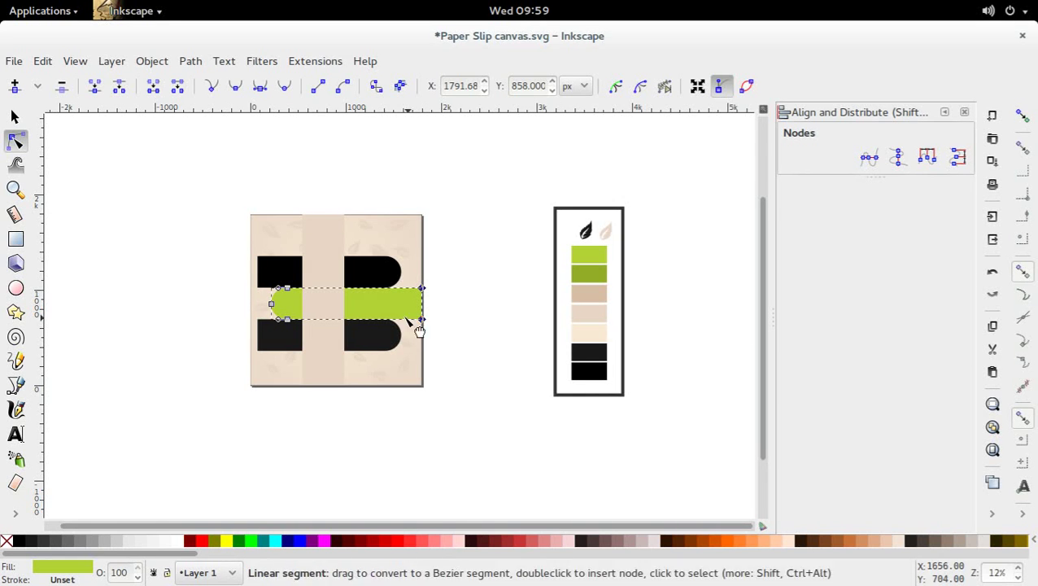
- Extend the straight end nodes of the upper and lower black strips to the canvas's left edge, at about X -5 px
click(262, 270)
drag(263, 290, 252, 293)
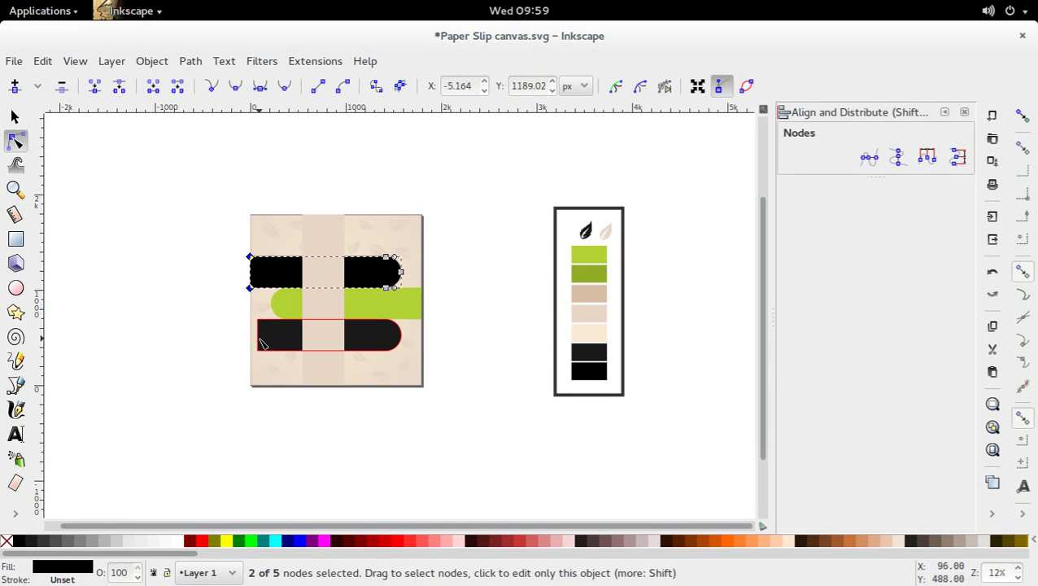
click(262, 330)
drag(261, 356, 250, 353)
key(s)
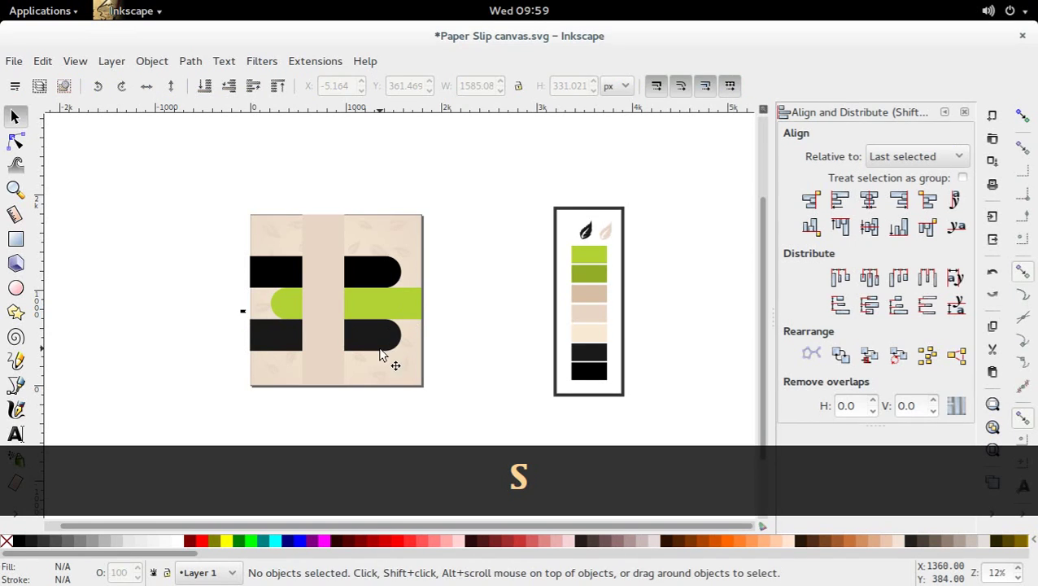
- Save the document with the resized strips
click(378, 271)
click(371, 323)
click(380, 299)
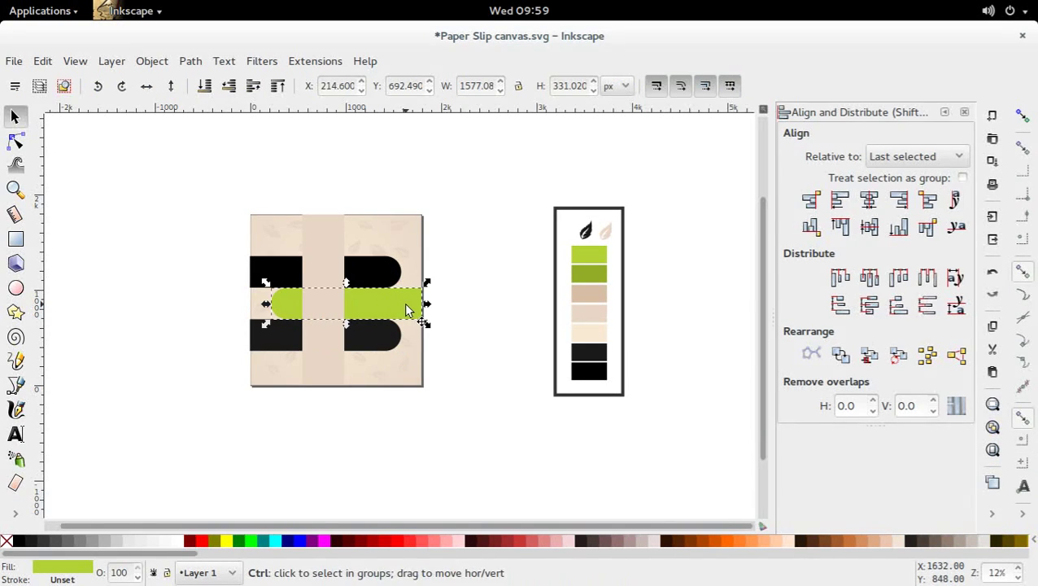
key(ctrl+s)
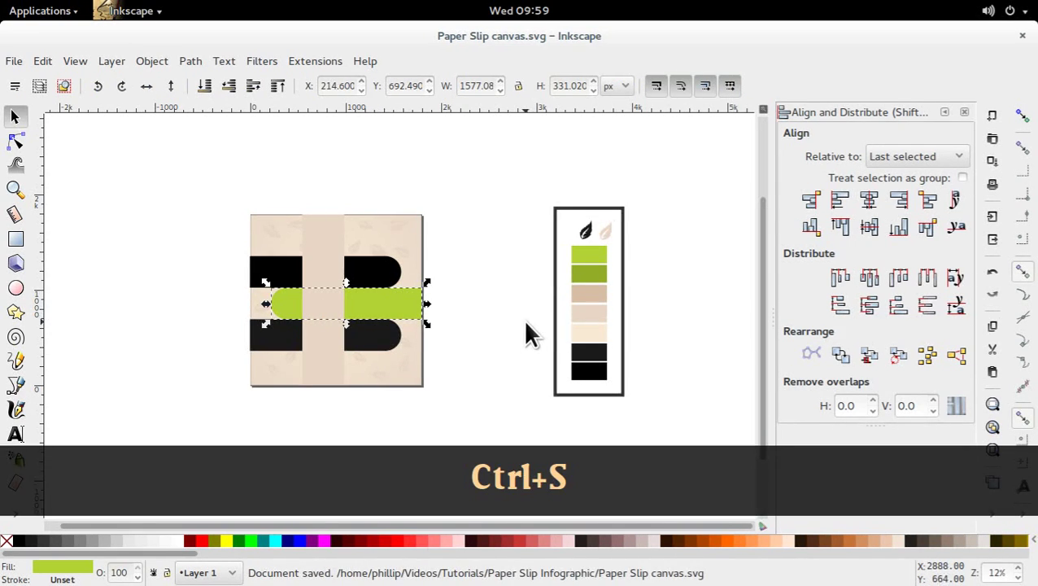
key(ctrl+alt+Down)
key(ctrl+alt+Down)
key(ctrl+alt+Down)
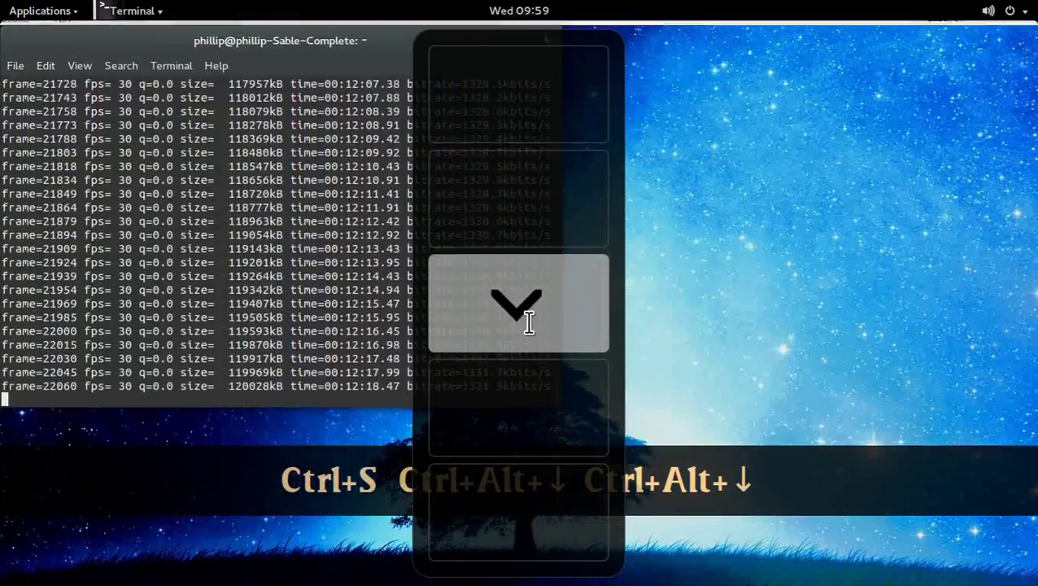
key(ctrl+alt+Up)
key(ctrl+alt+Up)
key(ctrl+alt+Up)
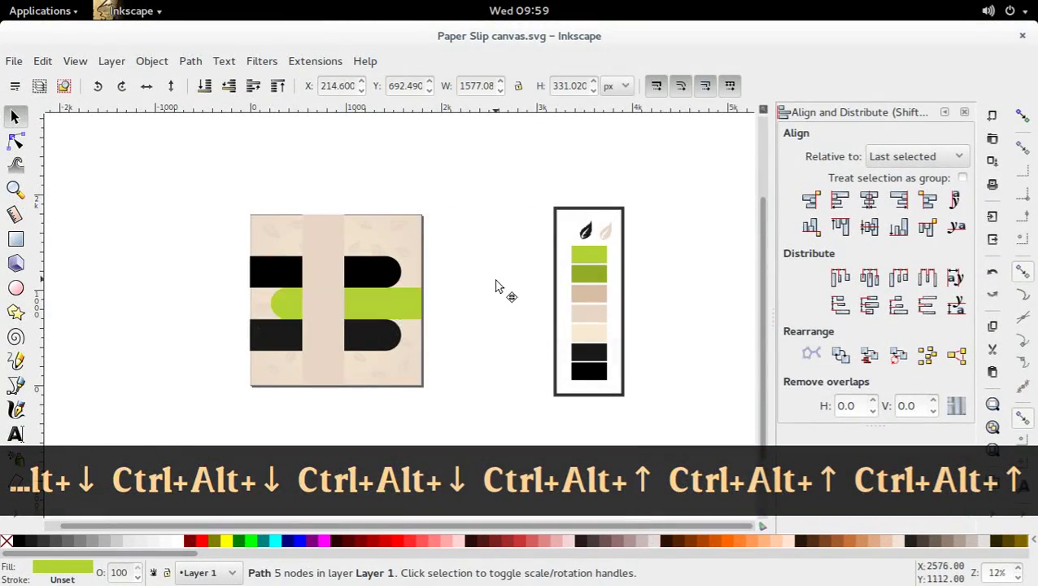
- Select all three strips and move them up together to a Y position of about 393 px
click(347, 392)
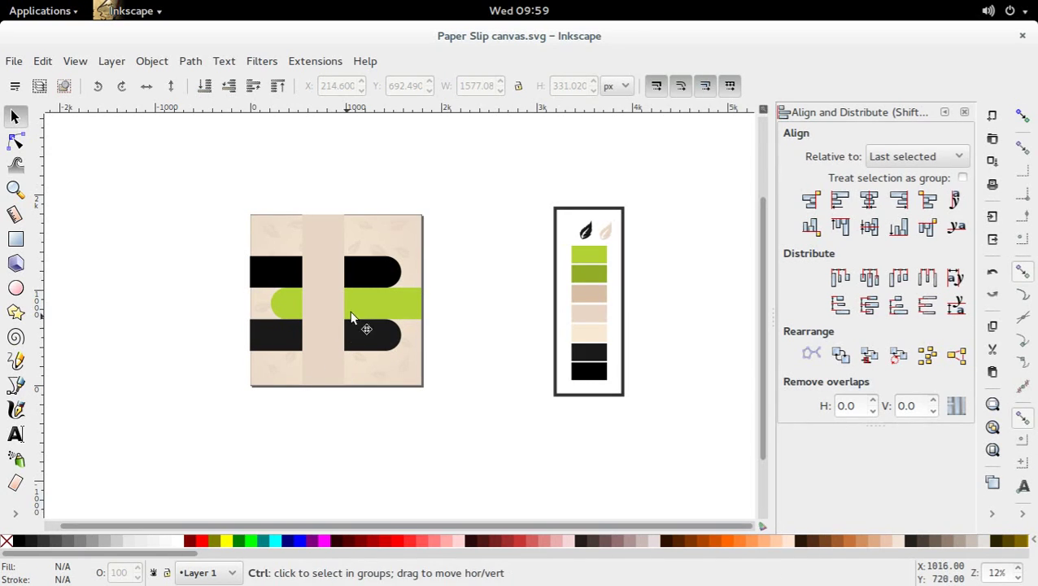
click(383, 300)
shift+click(377, 337)
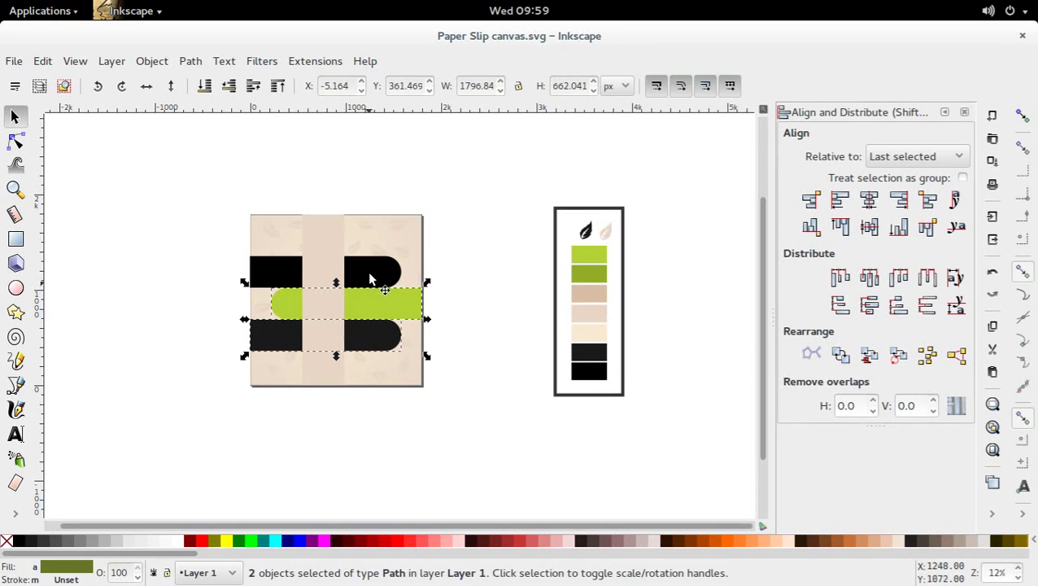
shift+click(368, 275)
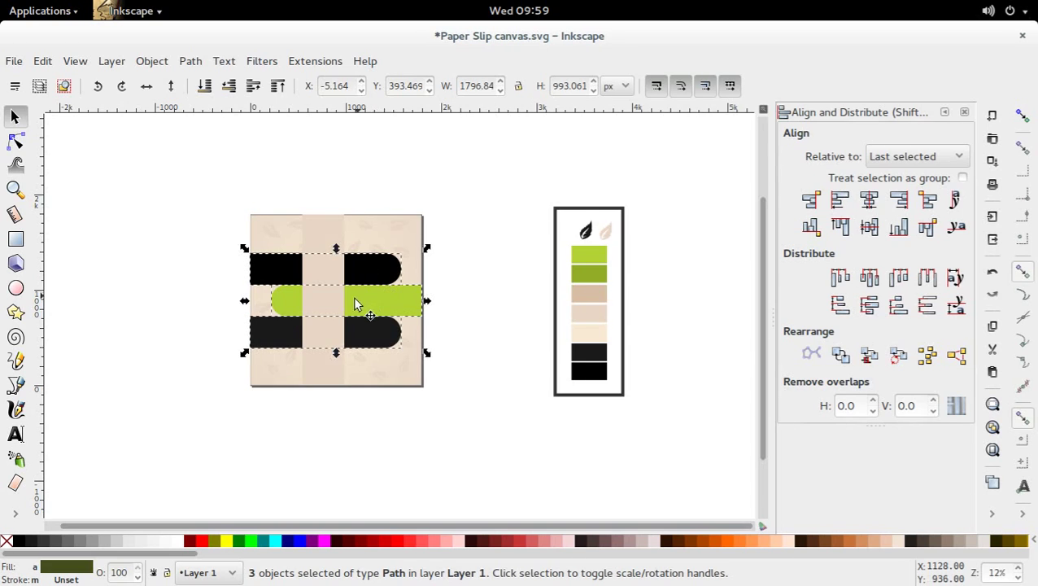
- Narrow the vertical beige band to 360 px wide, keeping its left edge in place, and save the document
click(322, 314)
drag(325, 301, 333, 321)
click(469, 319)
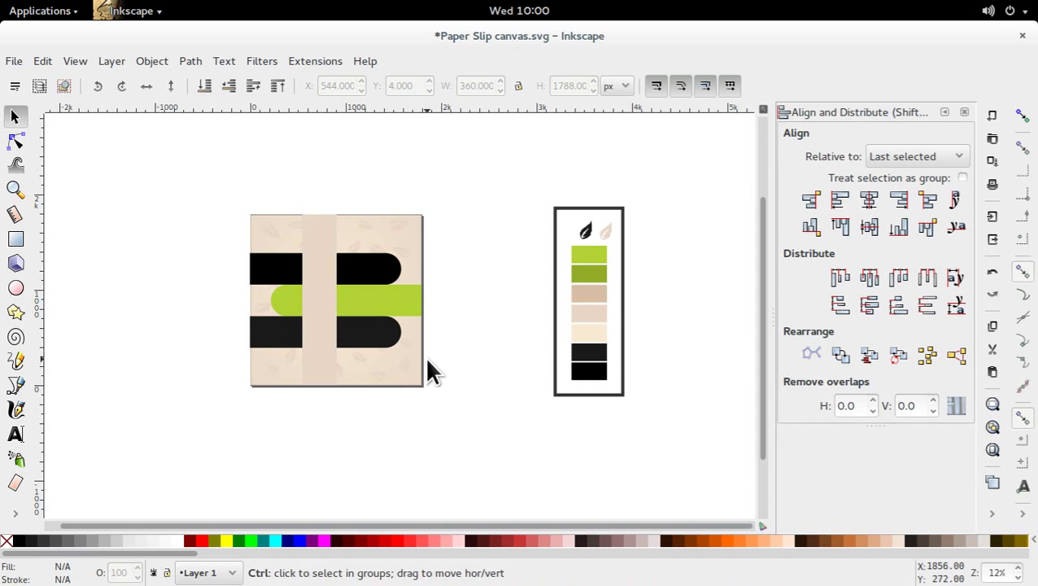
key(ctrl+s)
click(355, 324)
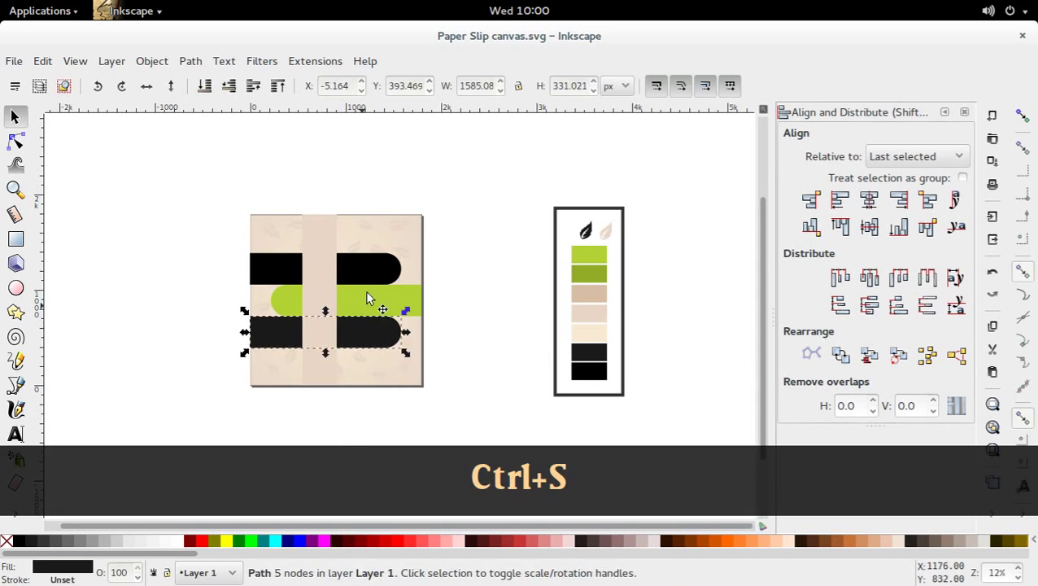
click(368, 276)
click(363, 305)
click(341, 333)
click(334, 343)
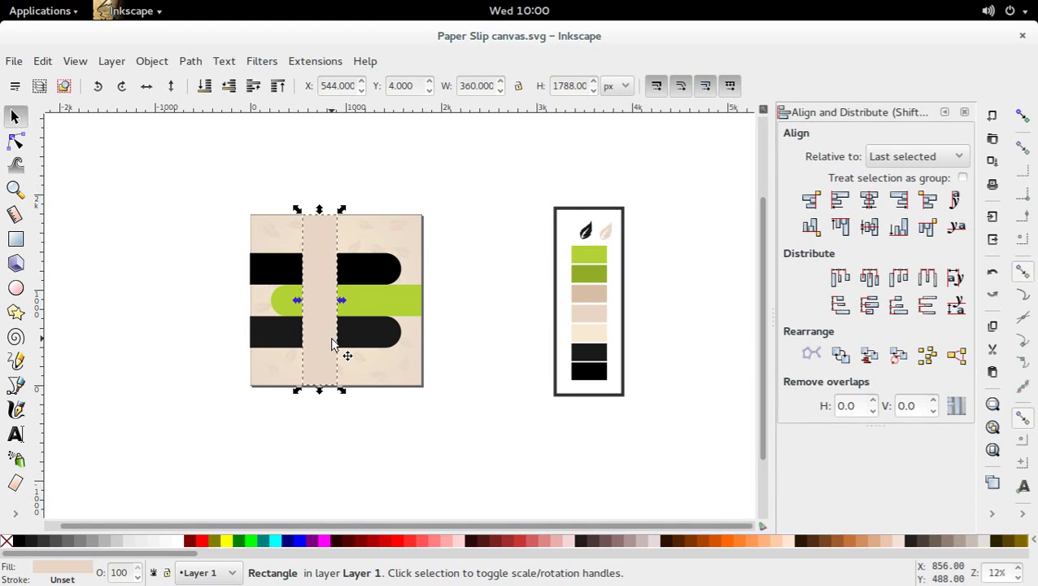
click(185, 289)
- Draw a thin, near-black vertical ellipse about 72 × 1760 px beside the beige band's right edge
double_click(15, 288)
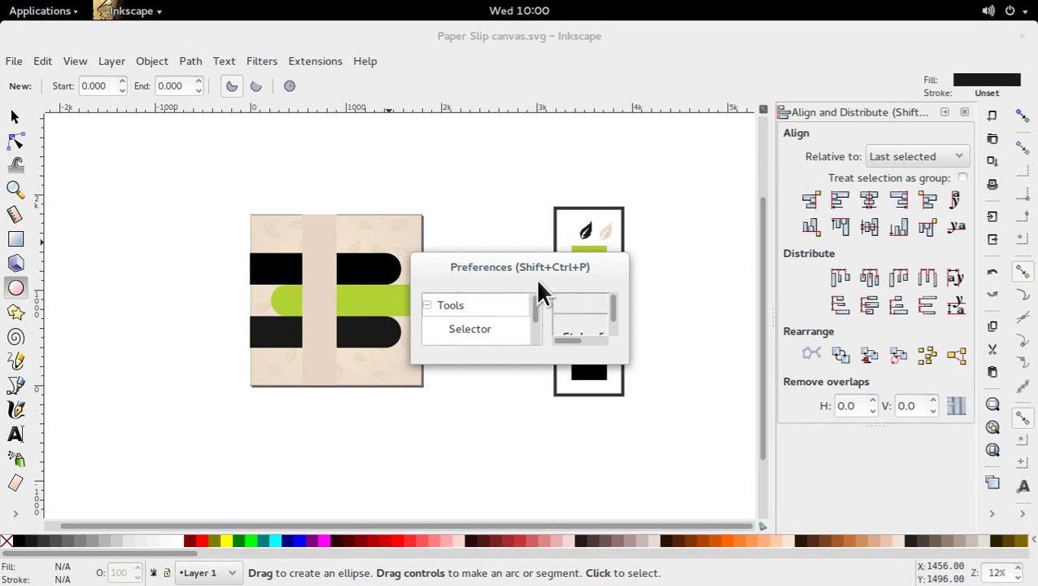
right_click(535, 269)
click(609, 493)
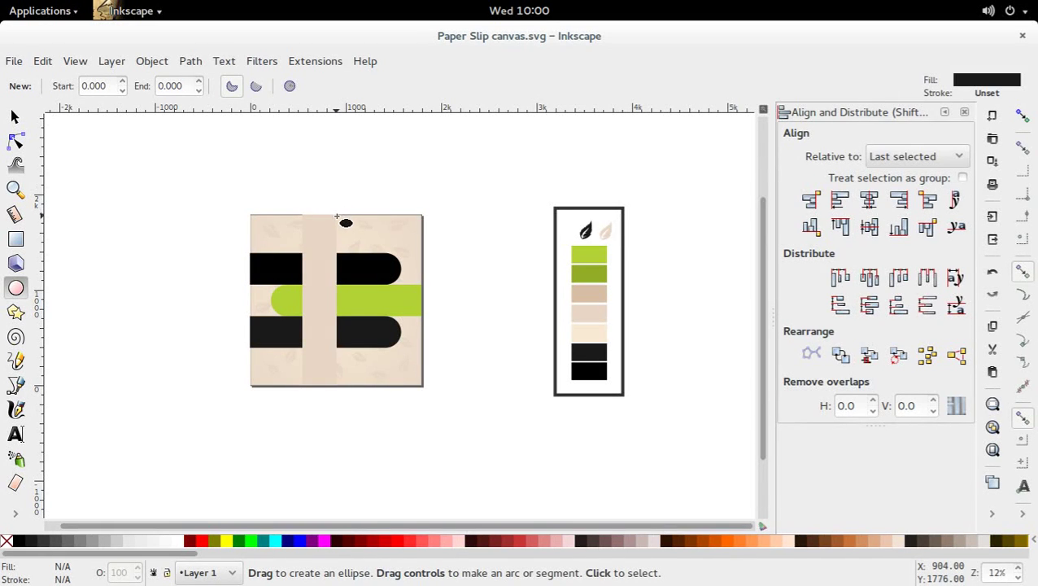
drag(337, 218, 344, 385)
key(s)
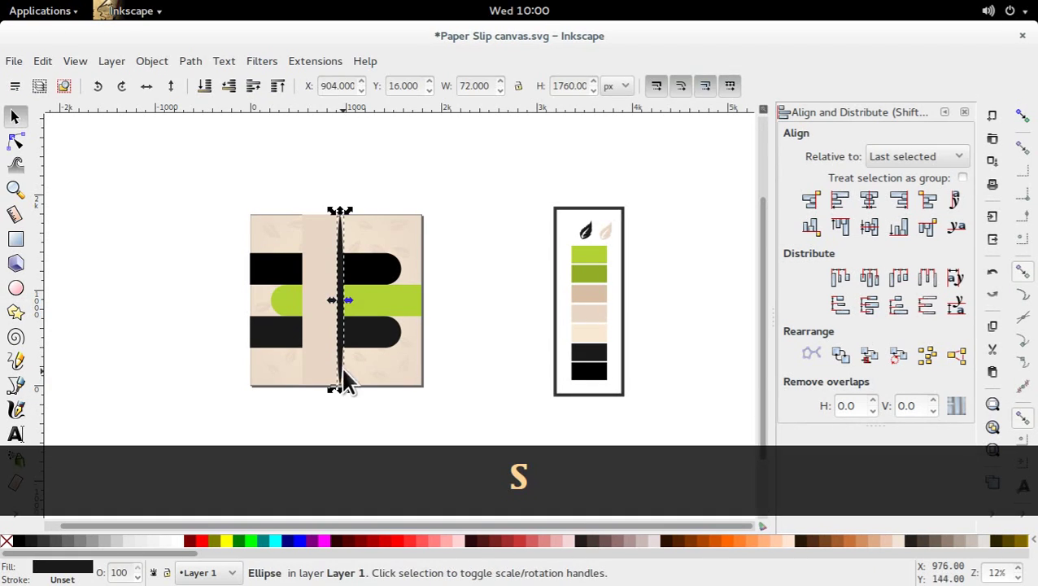
- Nudge the thin ellipse left to X 856 px and lower it behind the beige band
key(Left)
key(Left)
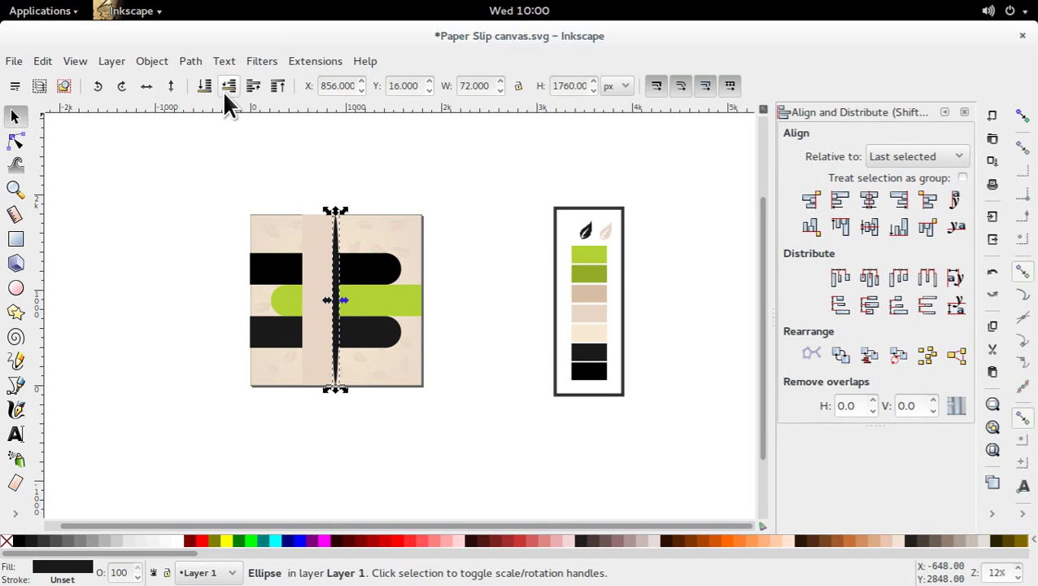
click(226, 88)
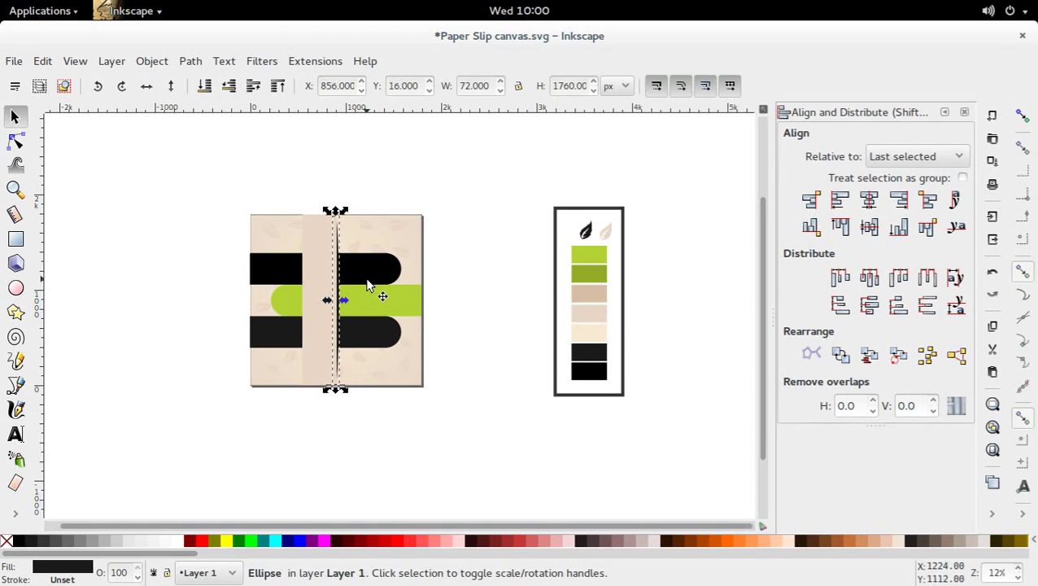
- Duplicate the thin ellipse, move the copy to the beige band's left edge at X 504 px, and lower it behind the band
key(ctrl+d)
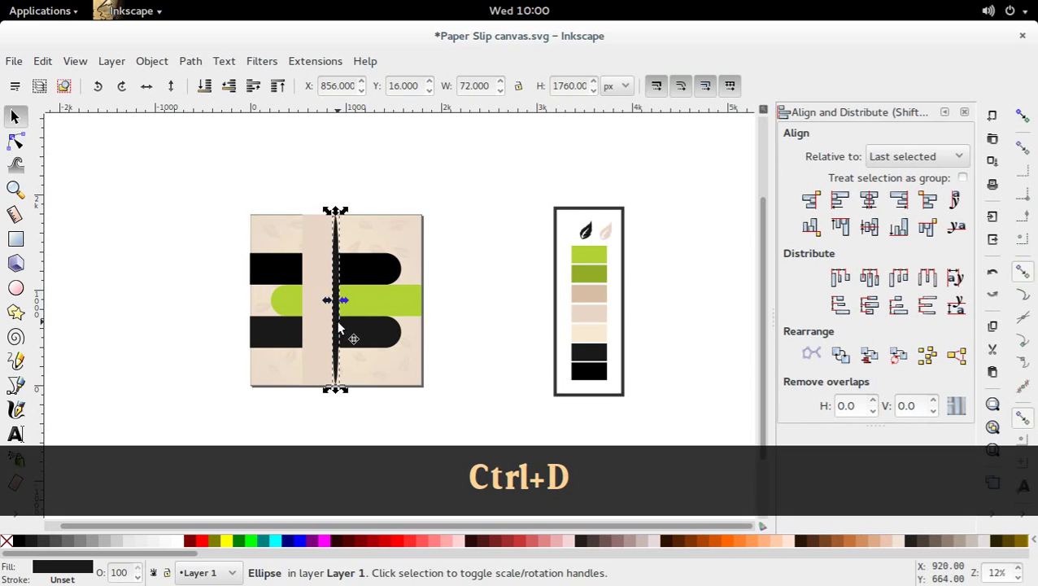
drag(337, 334, 297, 315)
click(228, 88)
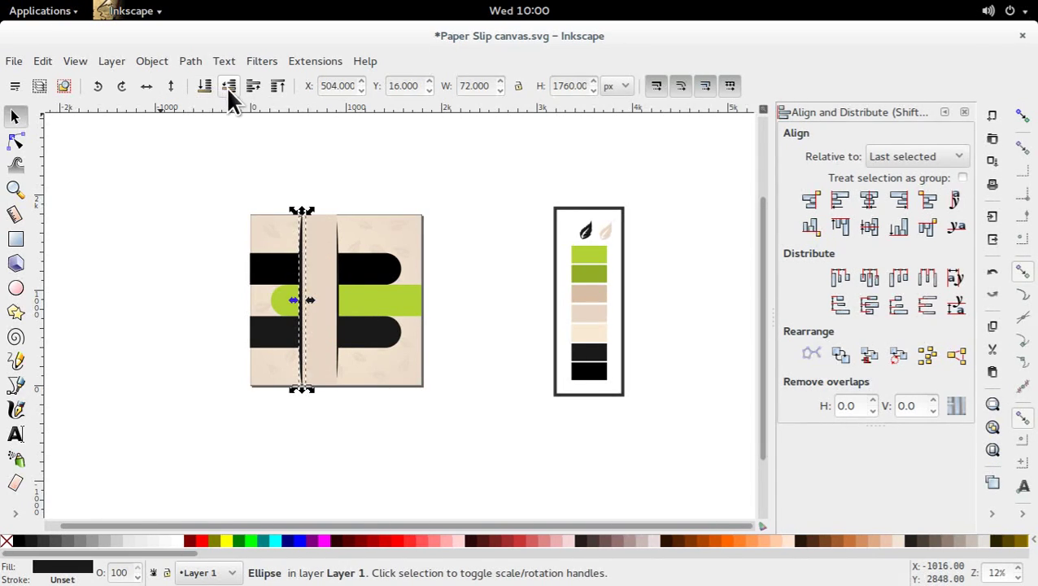
- Nudge the ellipse at the beige band's right edge outward to X 864.594 px
shift+click(341, 308)
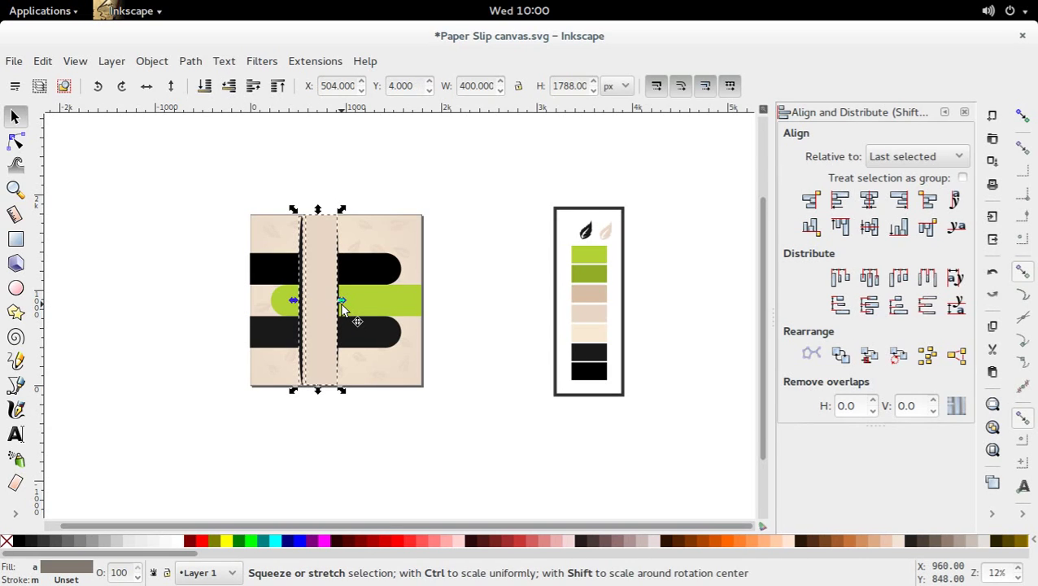
click(383, 470)
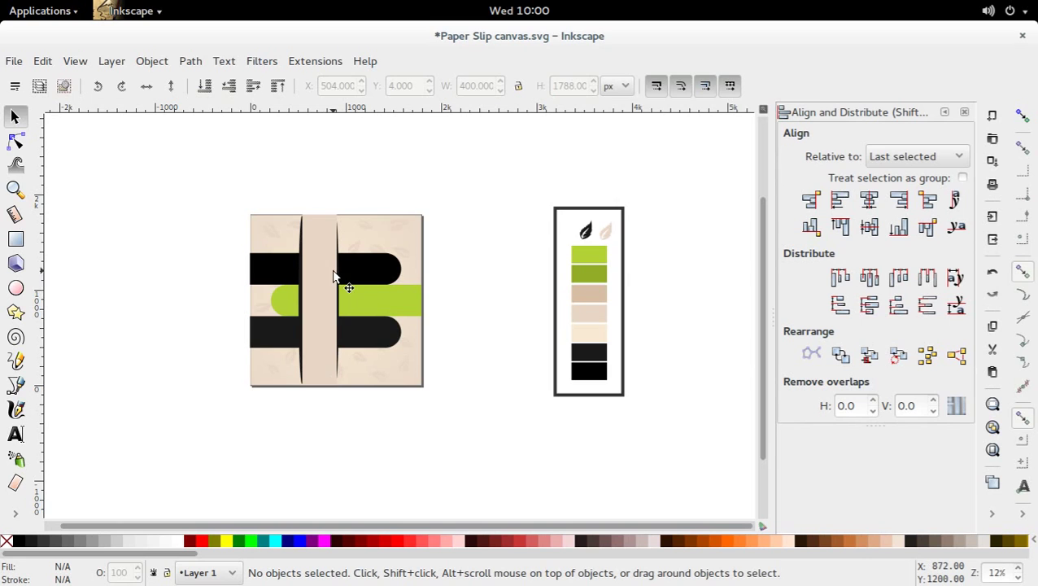
key(z)
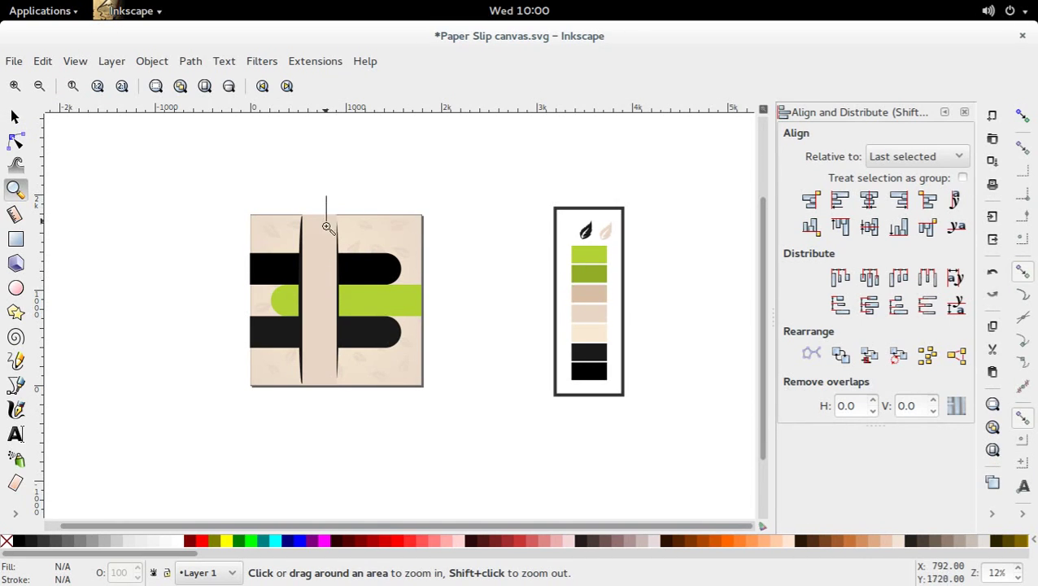
drag(326, 226, 352, 406)
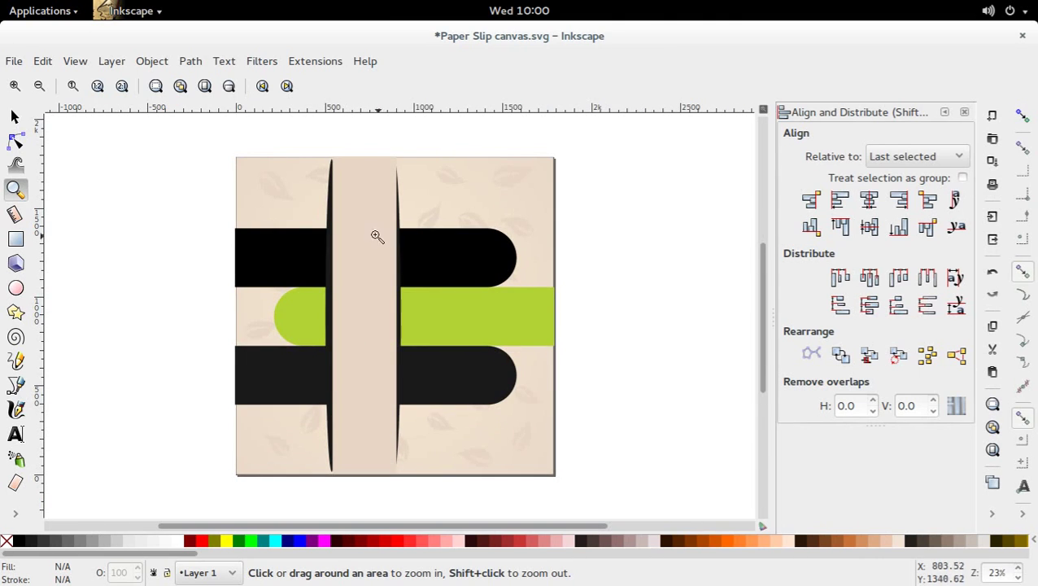
key(s)
click(402, 288)
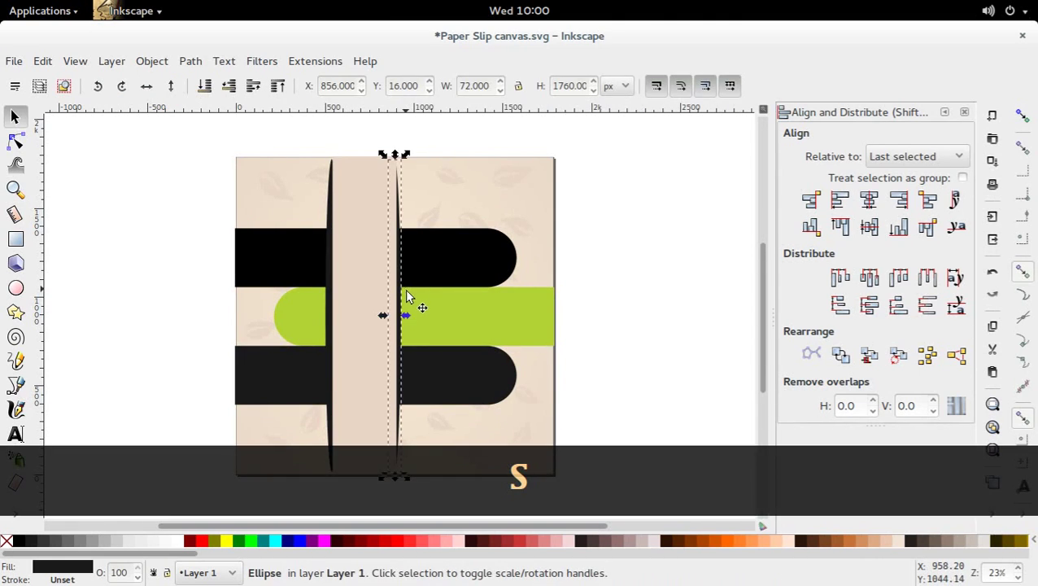
key(alt+Right)
key(alt+Right)
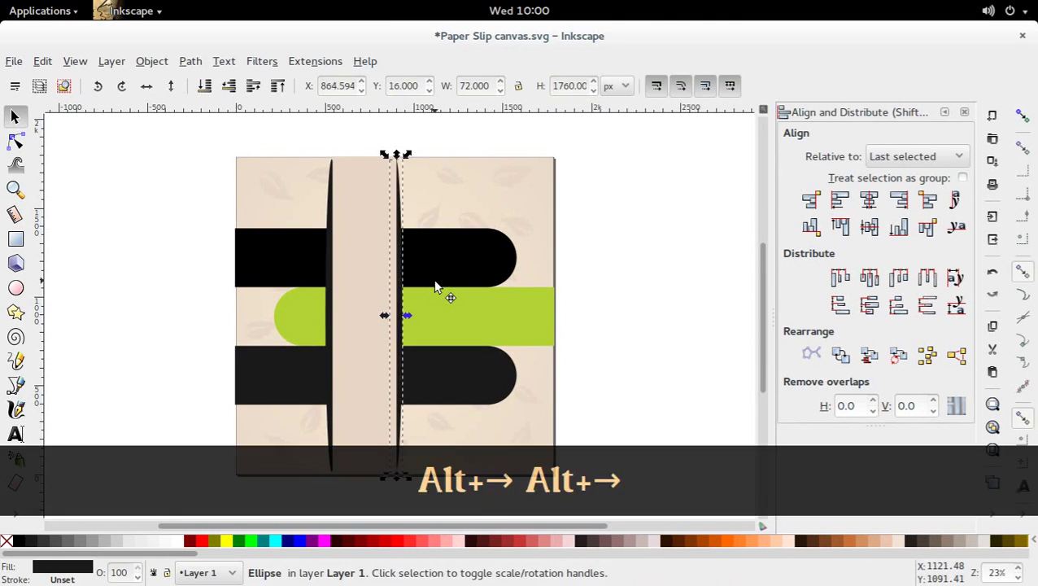
key(alt+Right)
key(alt+Left)
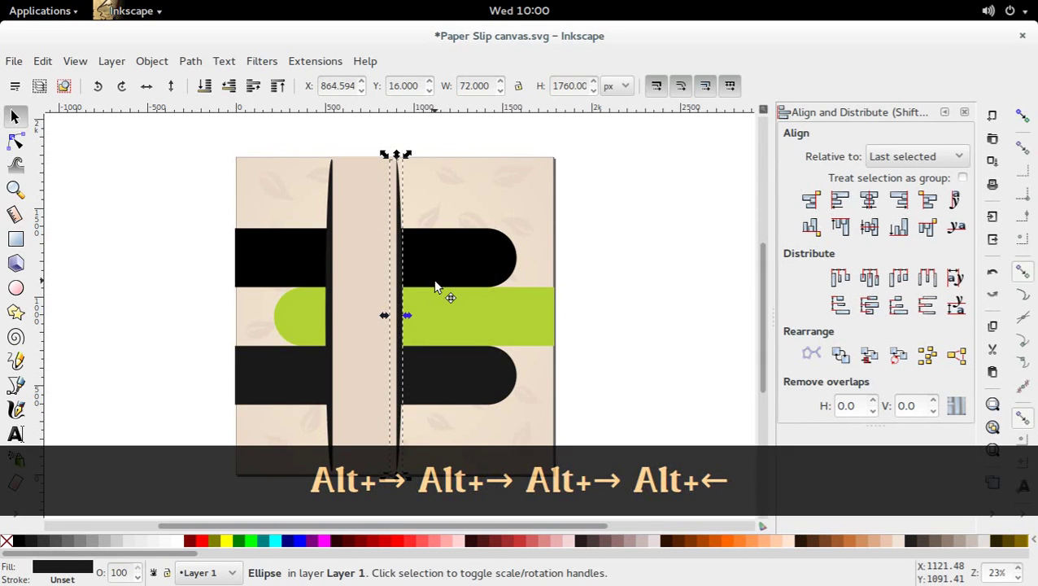
- Nudge the ellipse at the beige band's left edge inward to X 508.297 px
click(335, 321)
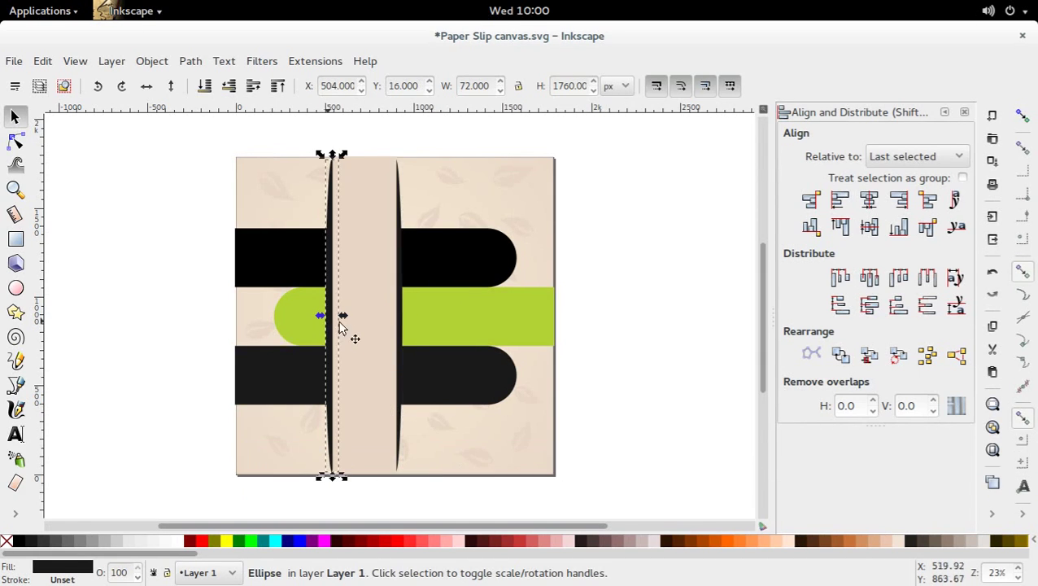
key(alt+Right)
key(alt+Left)
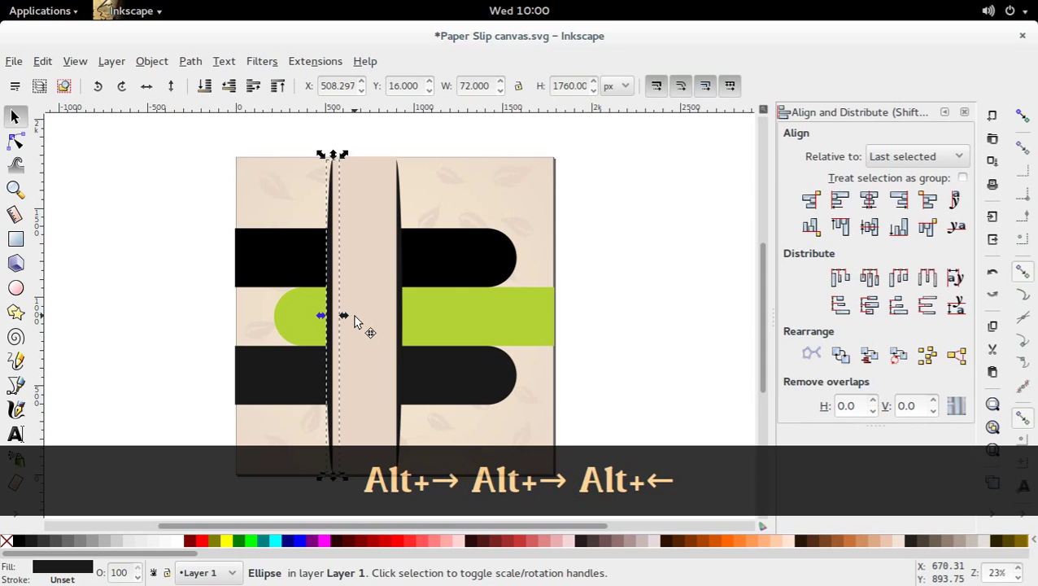
- Give both thin ellipses a 3.0% blur and about 29.7% opacity in Fill and Stroke to make soft shadows
shift+click(404, 307)
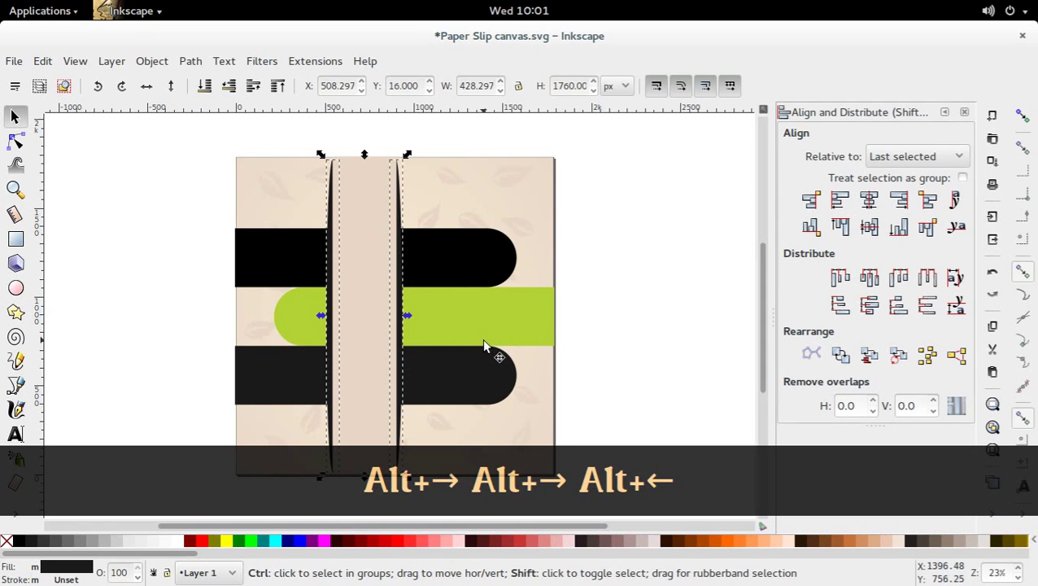
key(ctrl+shift+f)
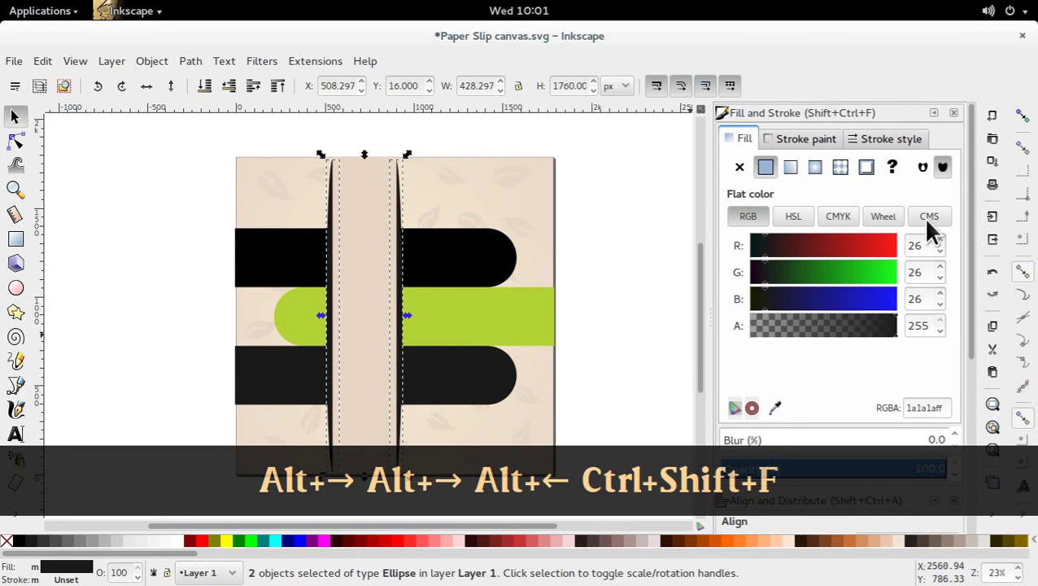
mouse_move(964, 192)
mouse_down()
mouse_move(959, 393)
mouse_move(957, 253)
mouse_up()
drag(728, 358, 733, 359)
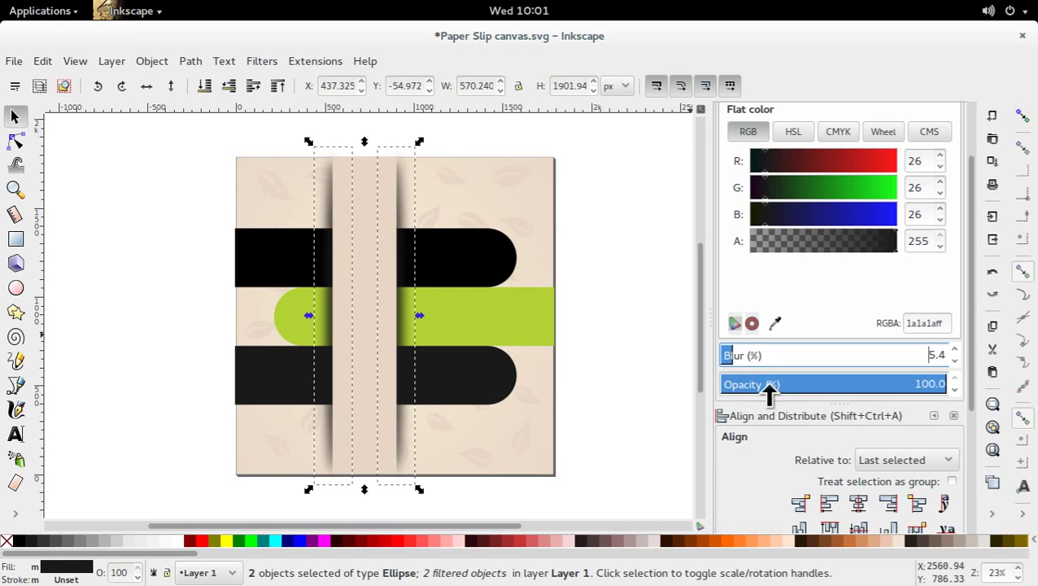
drag(874, 389, 786, 388)
drag(749, 360, 729, 359)
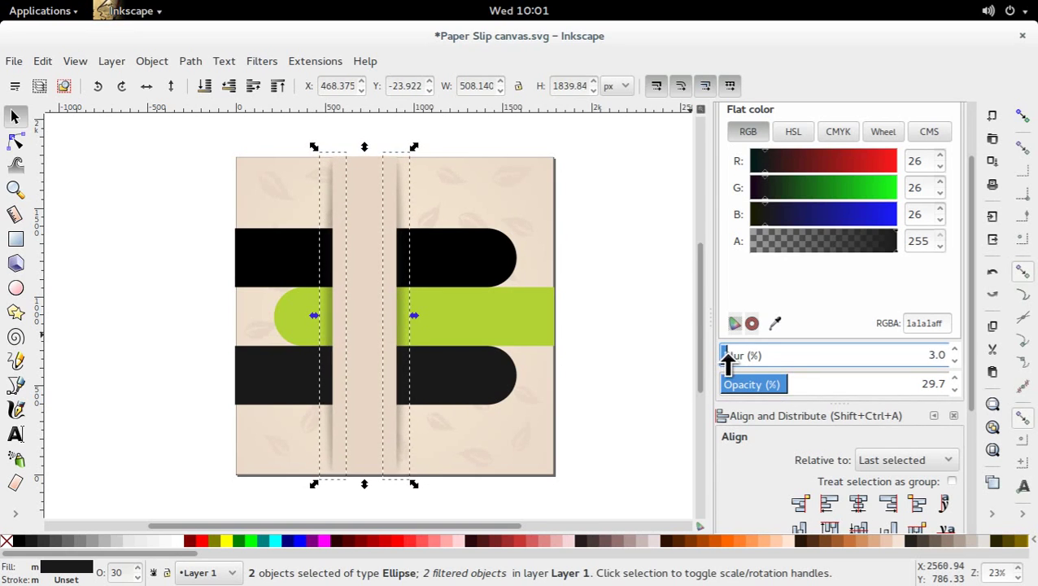
click(649, 375)
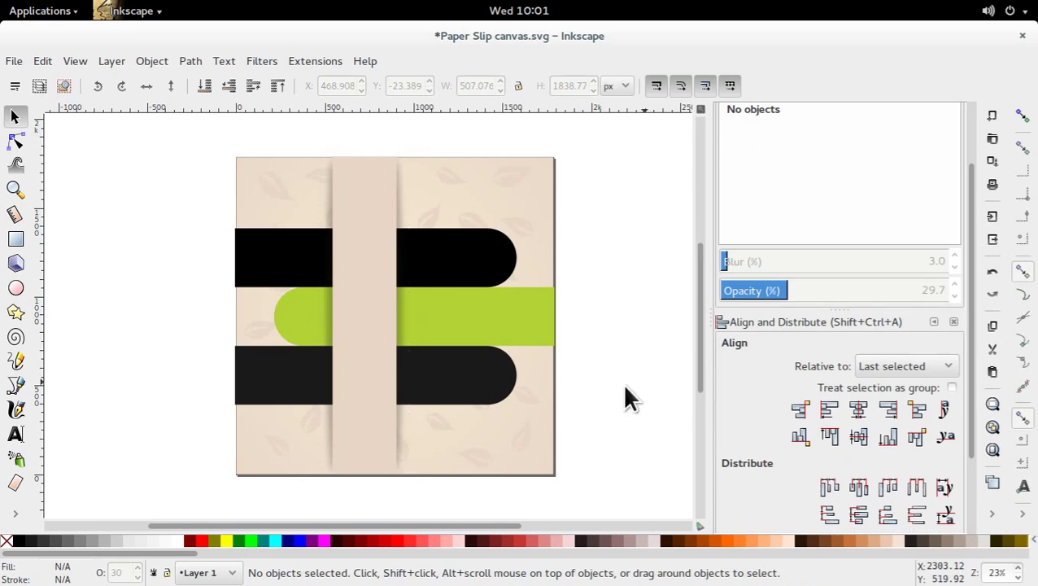
- Nudge the blurred ellipse on the band's right side inward to X 816.611 px
click(403, 370)
key(alt+Left)
key(alt+Left)
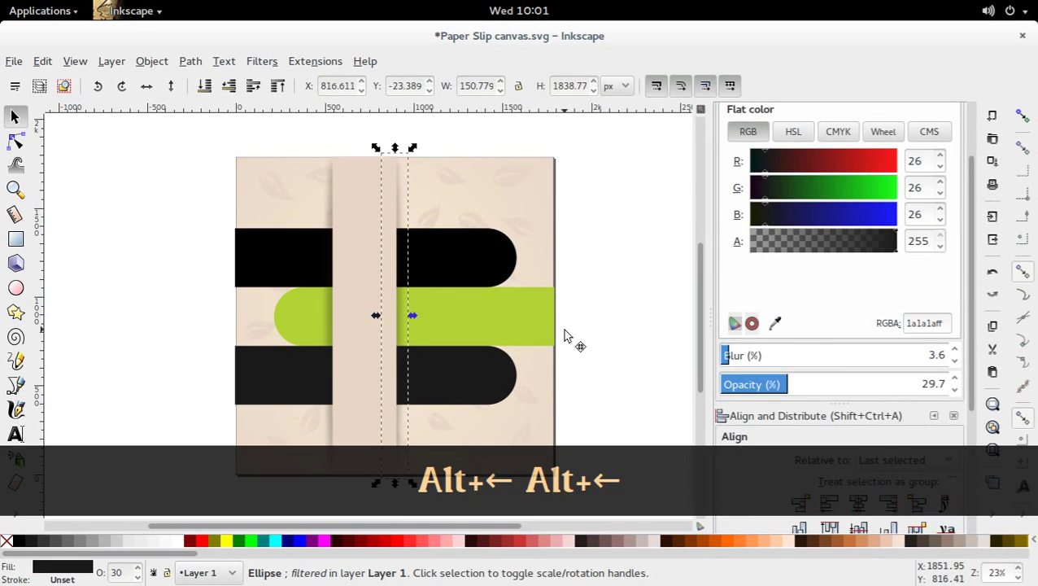
- Nudge the blurred ellipse on the band's left side further under the band, to X 494.689 px
click(336, 233)
alt+click(325, 228)
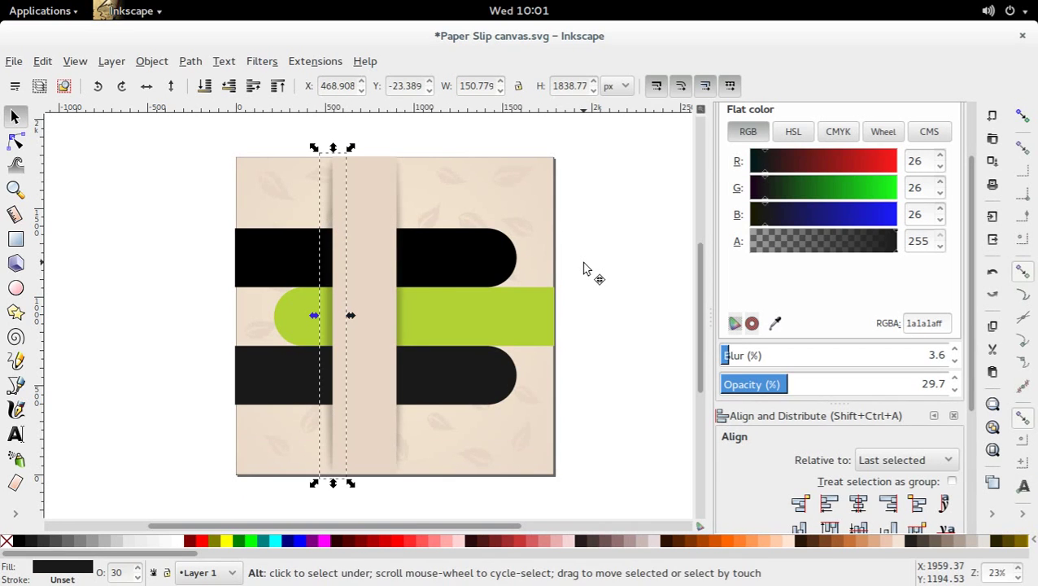
key(alt+Right)
key(alt+Right)
key(alt+Right)
key(alt+Right)
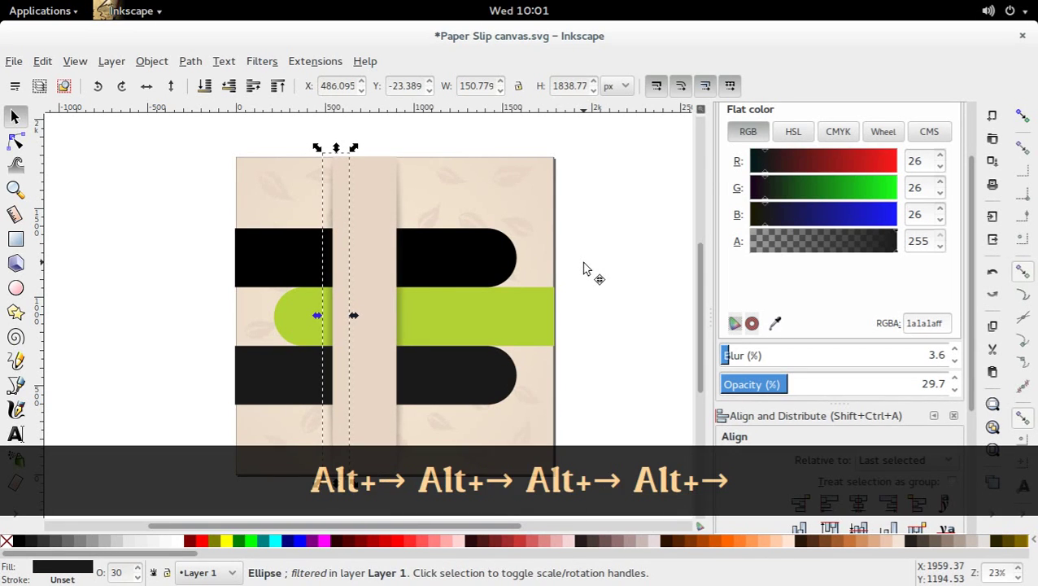
key(alt+Right)
key(alt+Right)
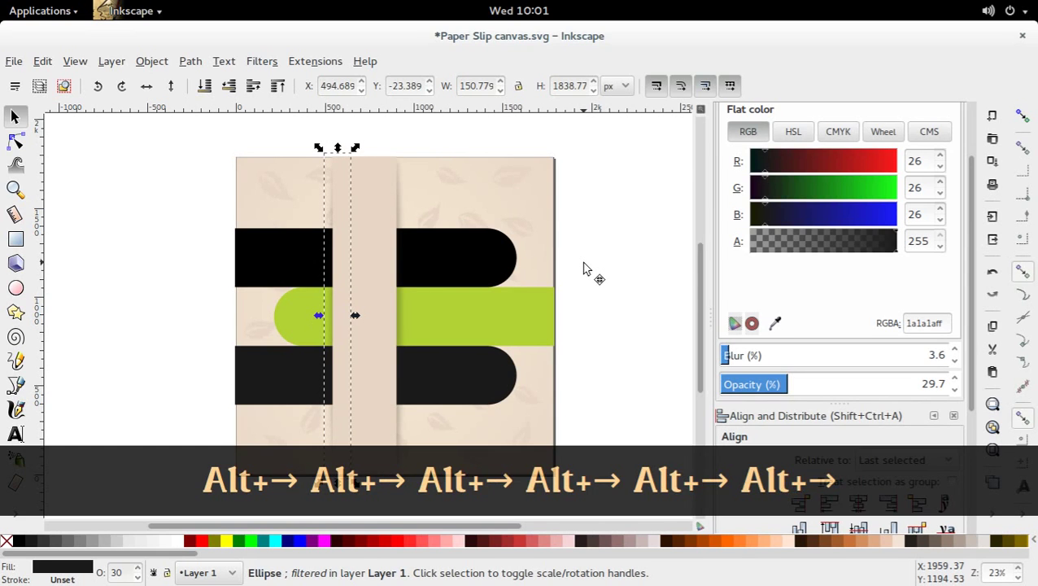
- Nudge the right-hand blurred ellipse further under the band to X 799.423 px and save the document
key(alt+Left)
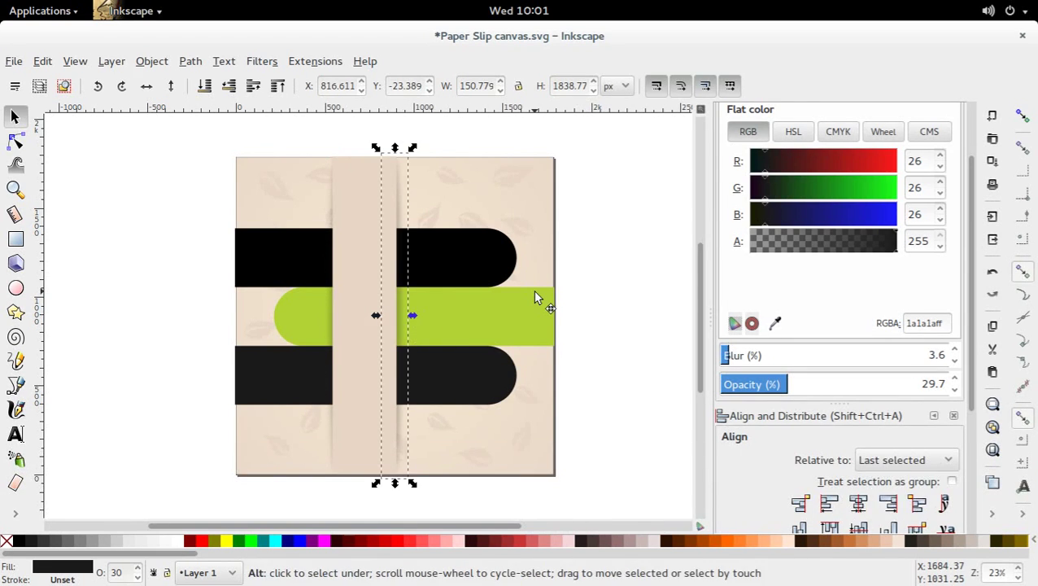
key(alt+Left)
key(alt+Left)
key(alt+Left)
key(alt+Left)
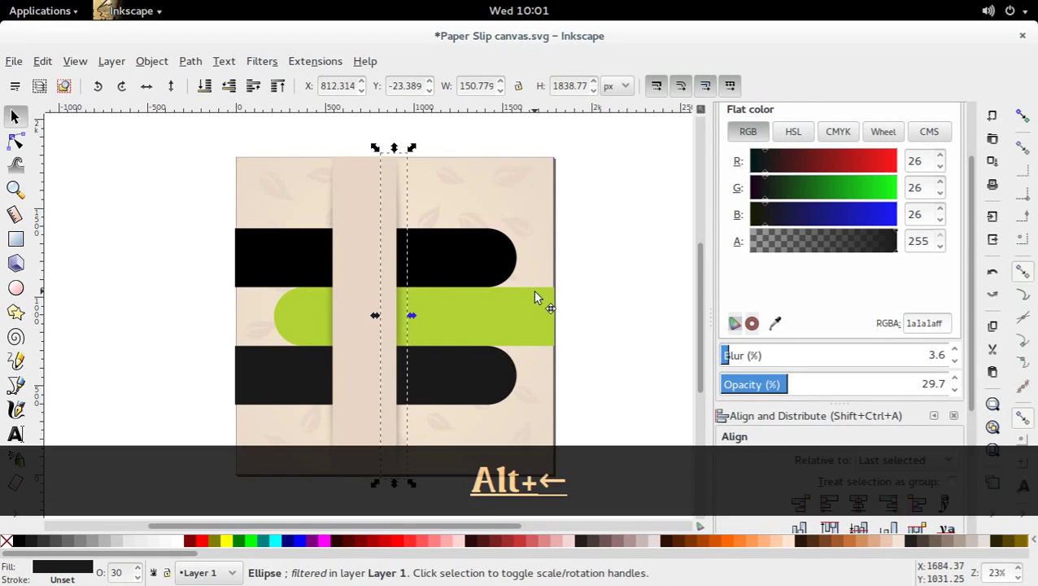
key(alt+Right)
key(alt+Left)
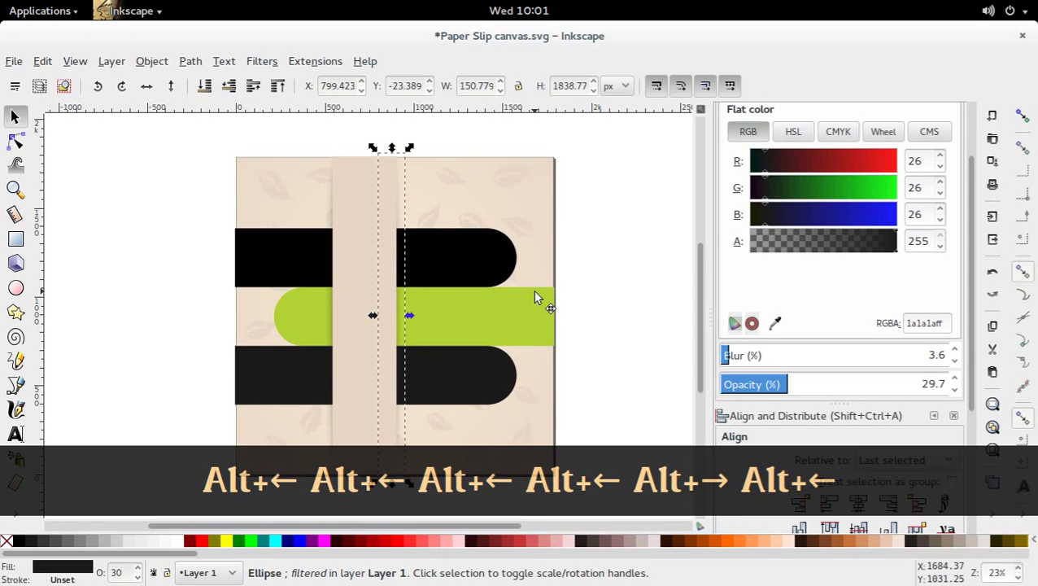
click(657, 274)
key(ctrl+s)
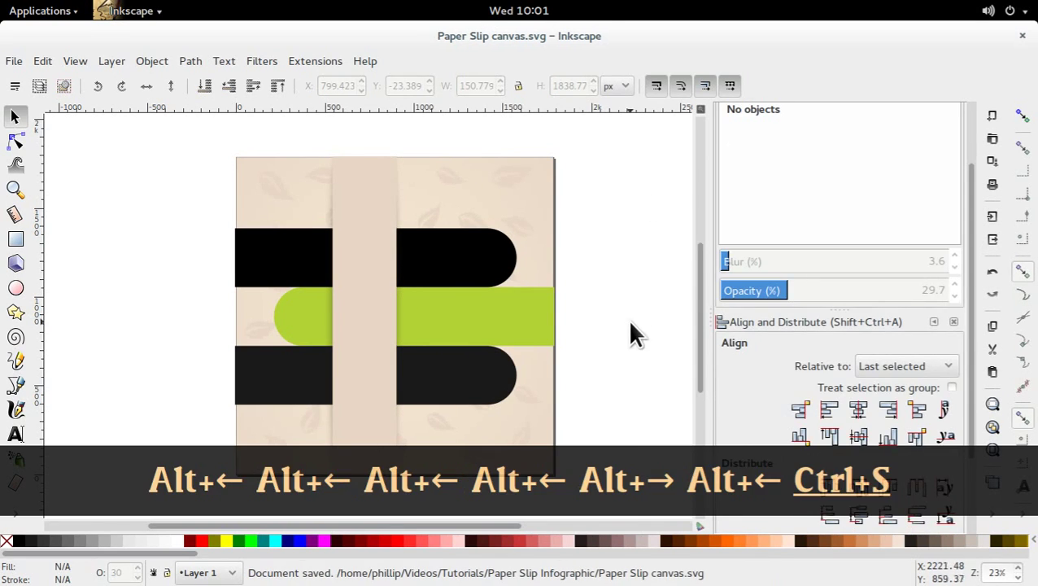
- Nudge the lower and upper black strips right to X -0.867 px so they line up with the canvas edge
scroll(595, 342, down, 3)
click(417, 259)
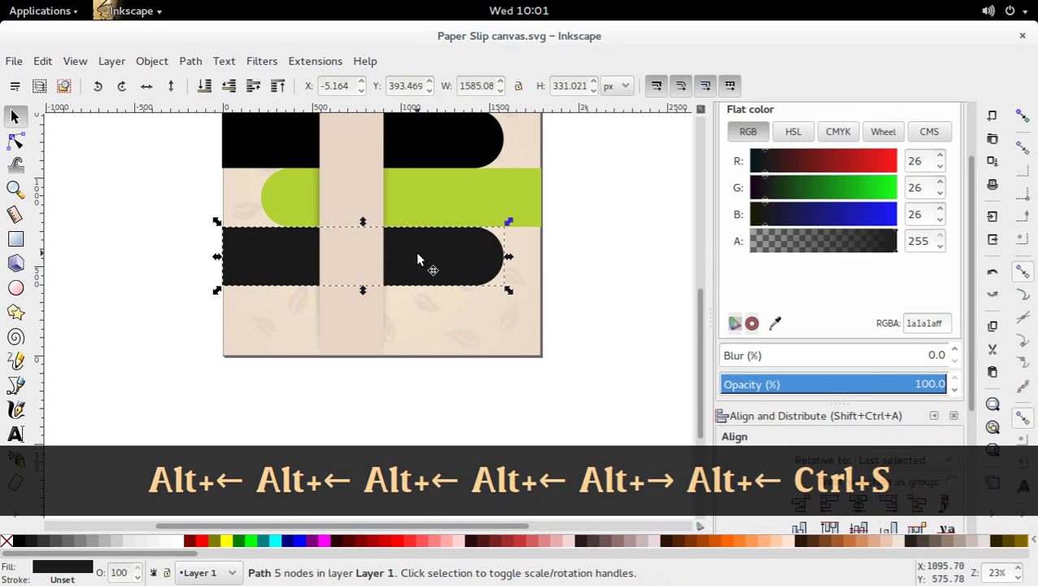
key(alt+Right)
scroll(417, 259, up, 5)
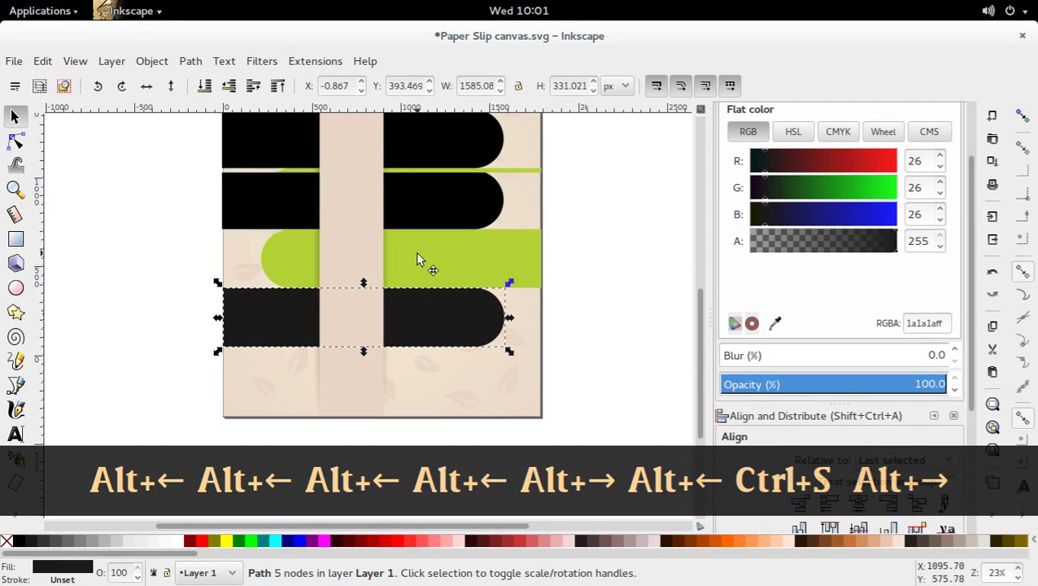
click(342, 334)
key(alt+Right)
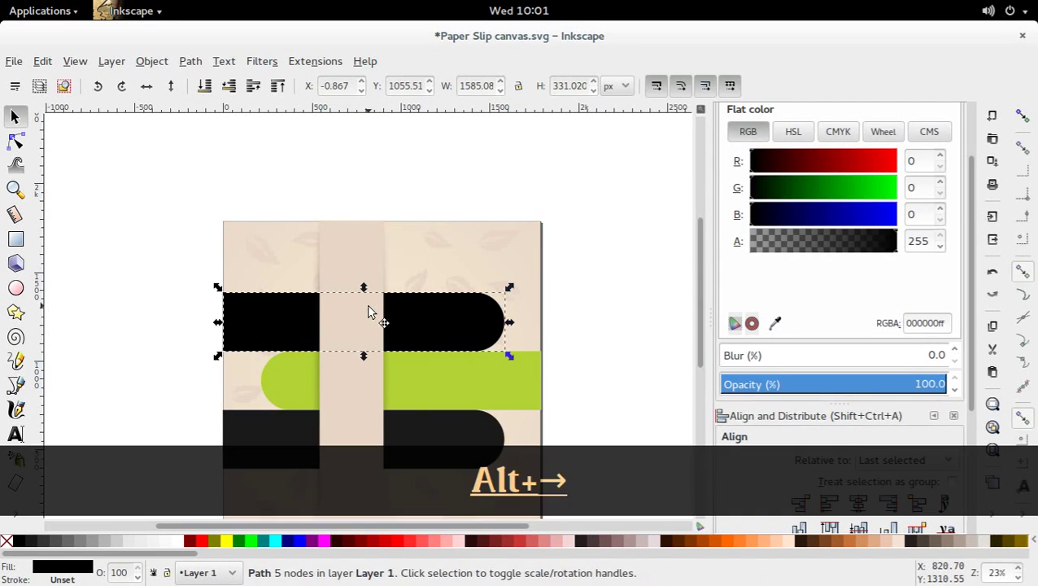
scroll(597, 271, down, 3)
click(597, 271)
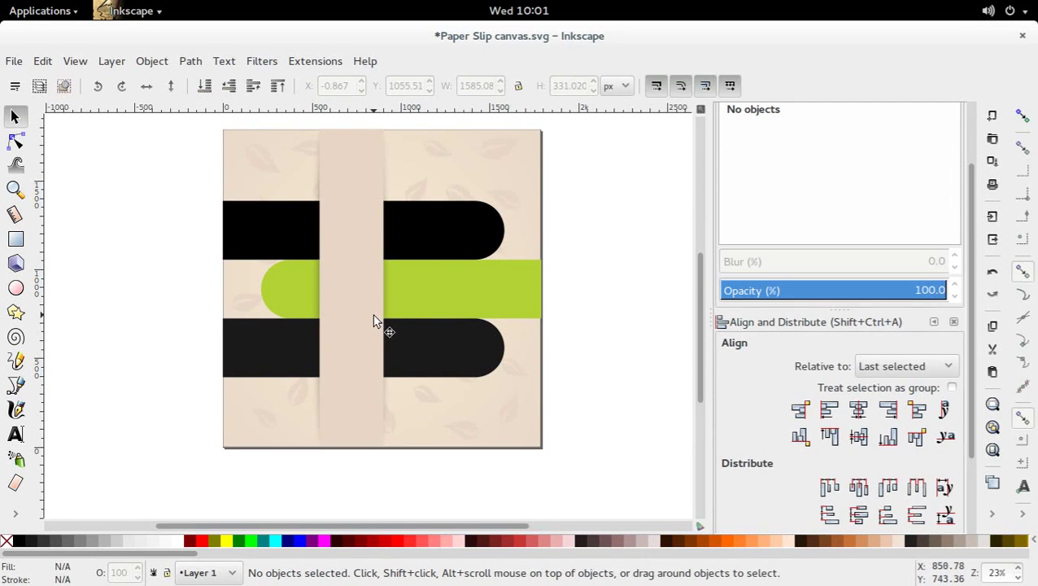
- Examine the strips and the shadowed beige band up close and in the full composition
mouse_move(532, 332)
mouse_down()
mouse_move(531, 373)
mouse_move(530, 346)
mouse_up()
scroll(531, 341, up, 1)
drag(463, 296, 514, 299)
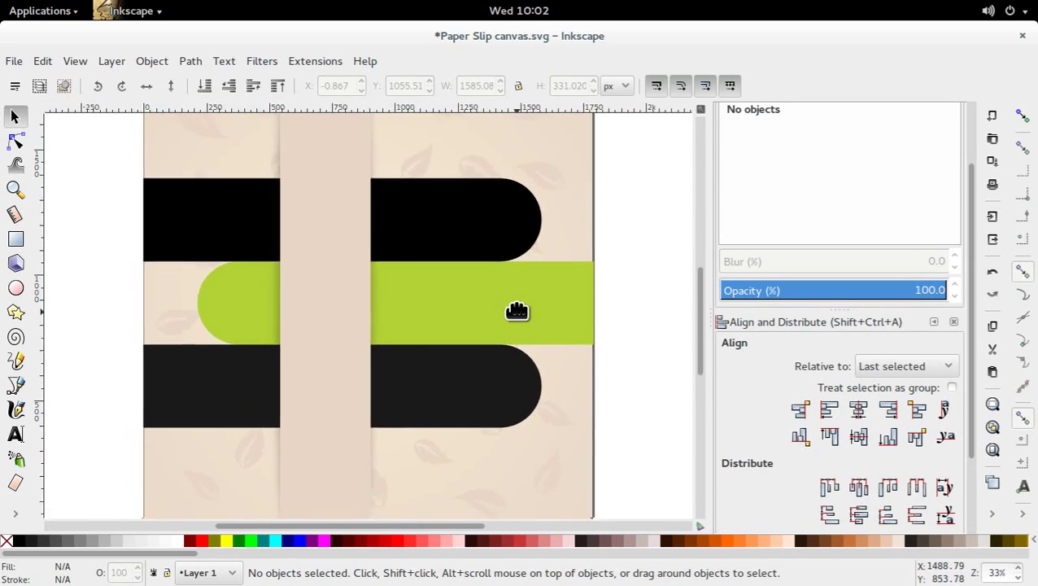
scroll(519, 293, up, 1)
scroll(512, 291, down, 2)
scroll(513, 302, down, 1)
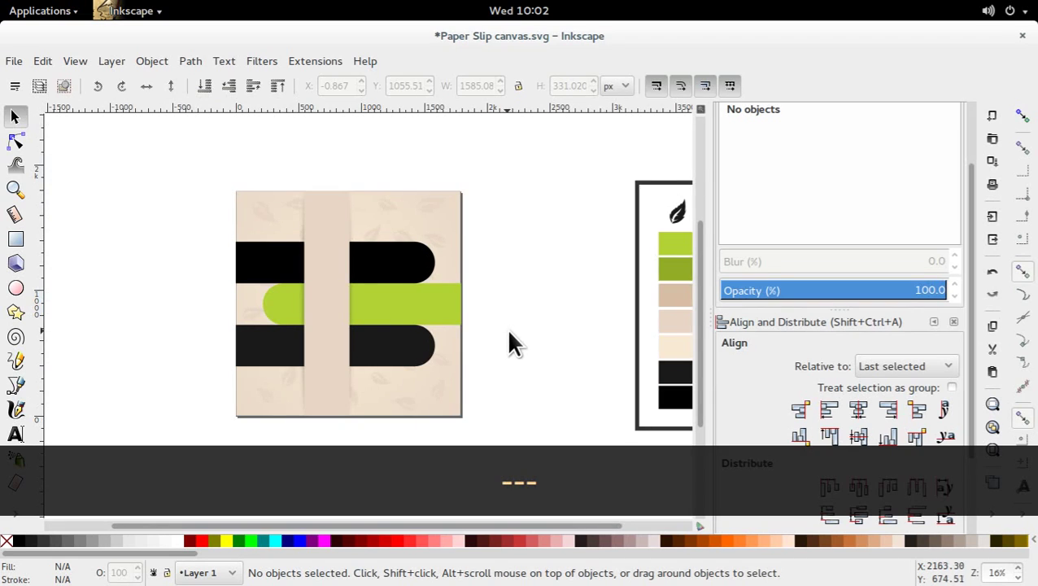
drag(514, 342, 451, 323)
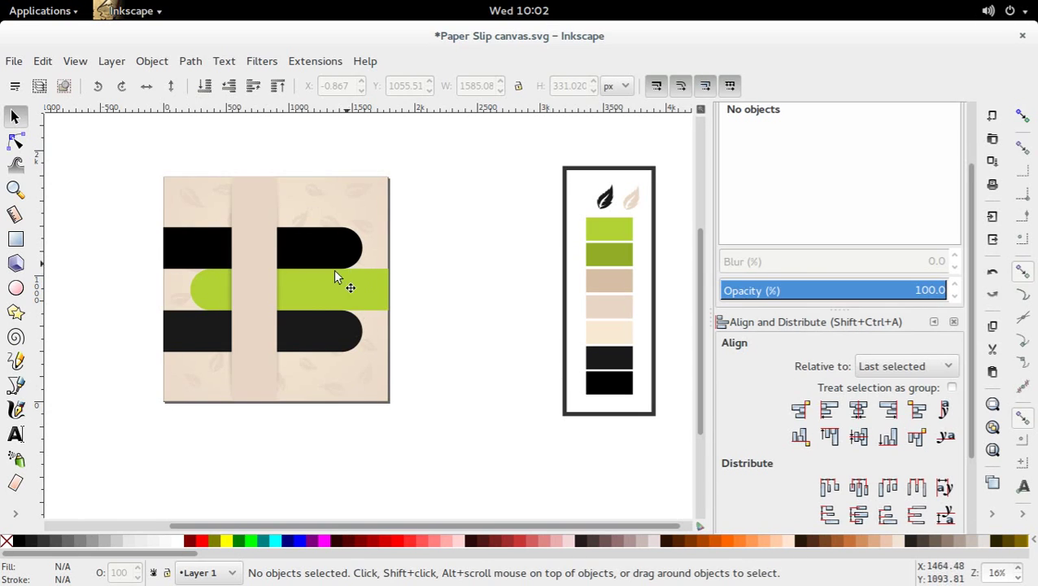
click(317, 308)
click(313, 284)
click(311, 251)
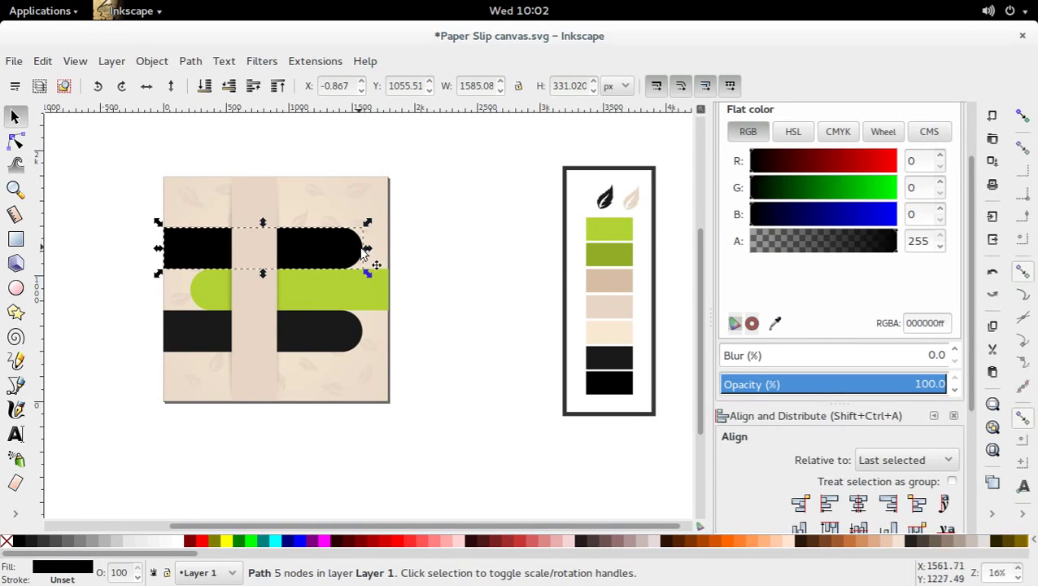
click(260, 310)
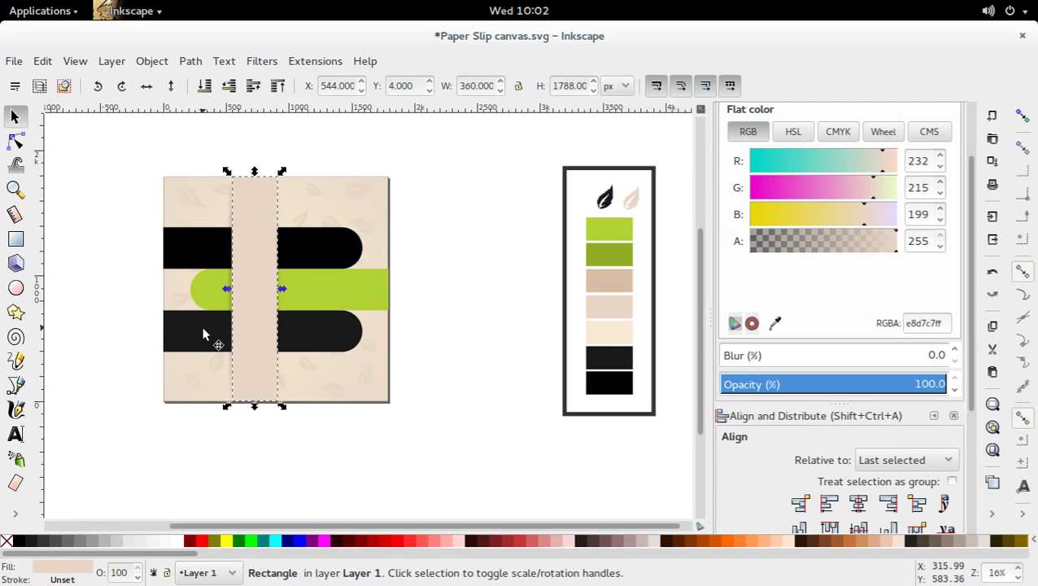
- Duplicate the upper black strip, move the copy up to Y 1079.81 px, and lower it behind the beige band
click(341, 255)
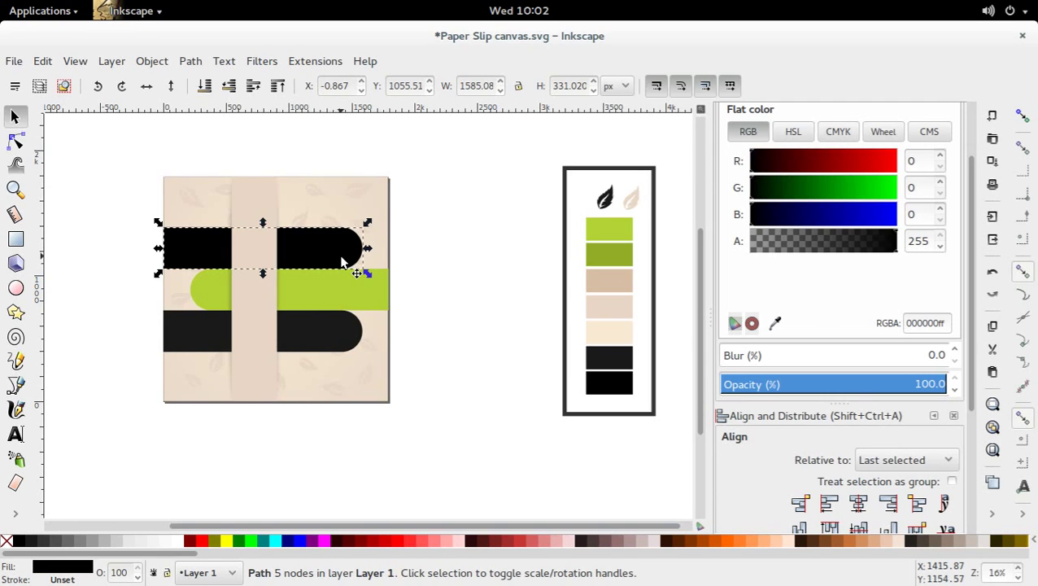
key(ctrl+d)
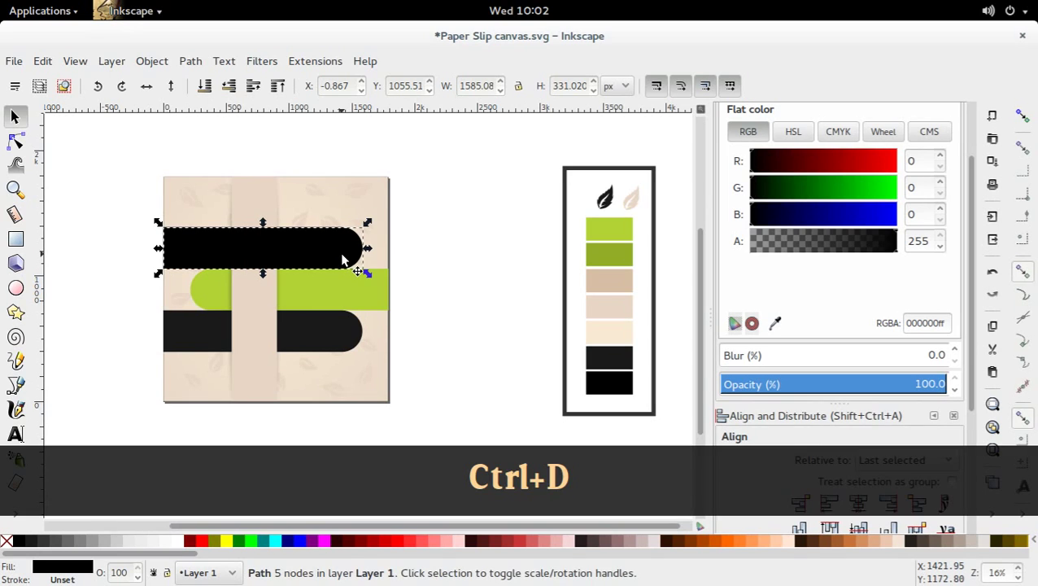
drag(341, 258, 341, 259)
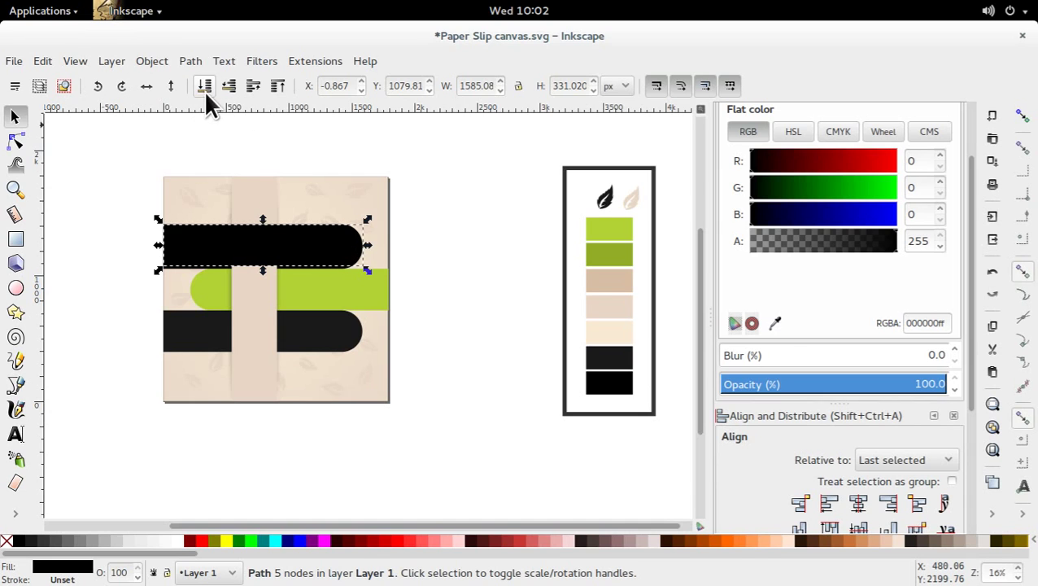
click(228, 88)
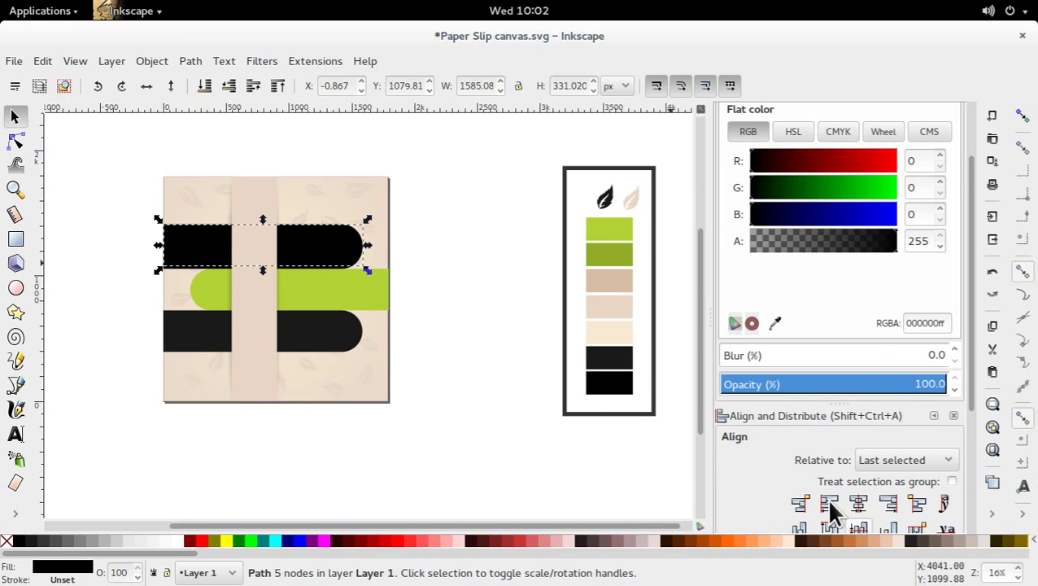
- Close the Align and Distribute dialog and keep the Fill and Stroke dialog open
scroll(867, 488, down, 2)
scroll(255, 131, down, 3)
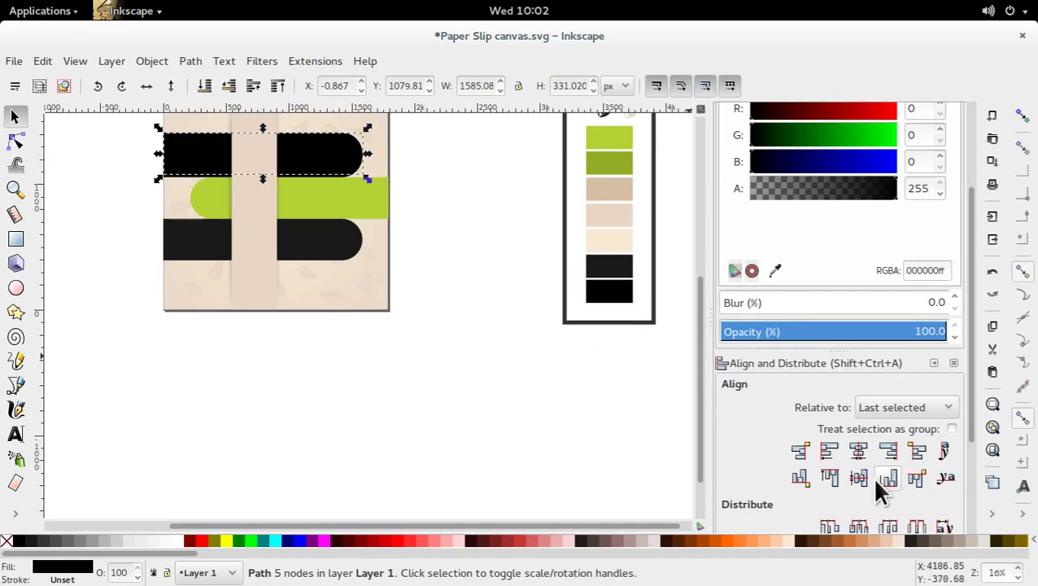
scroll(867, 471, down, 6)
scroll(860, 460, up, 7)
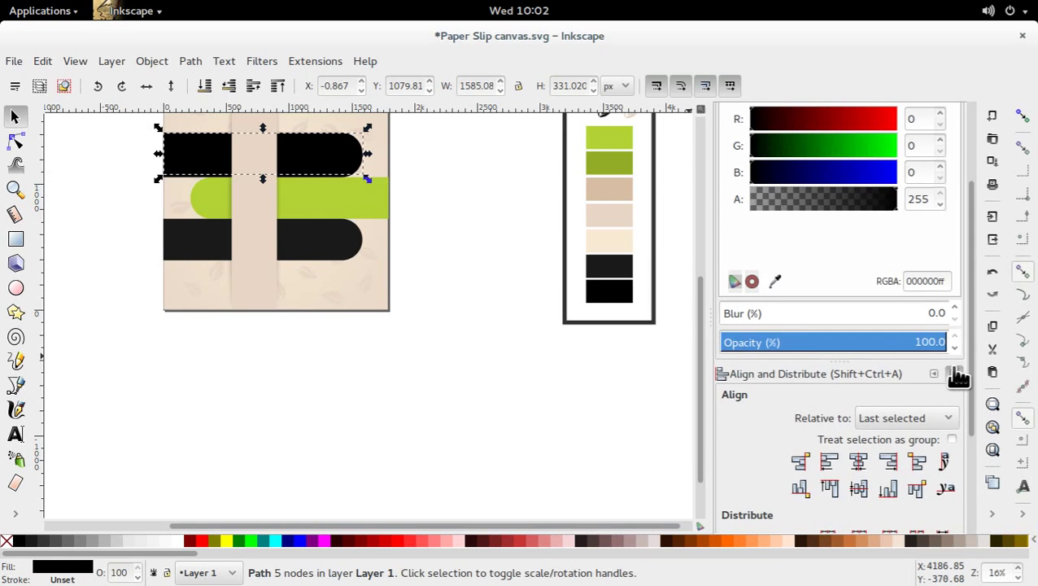
click(956, 375)
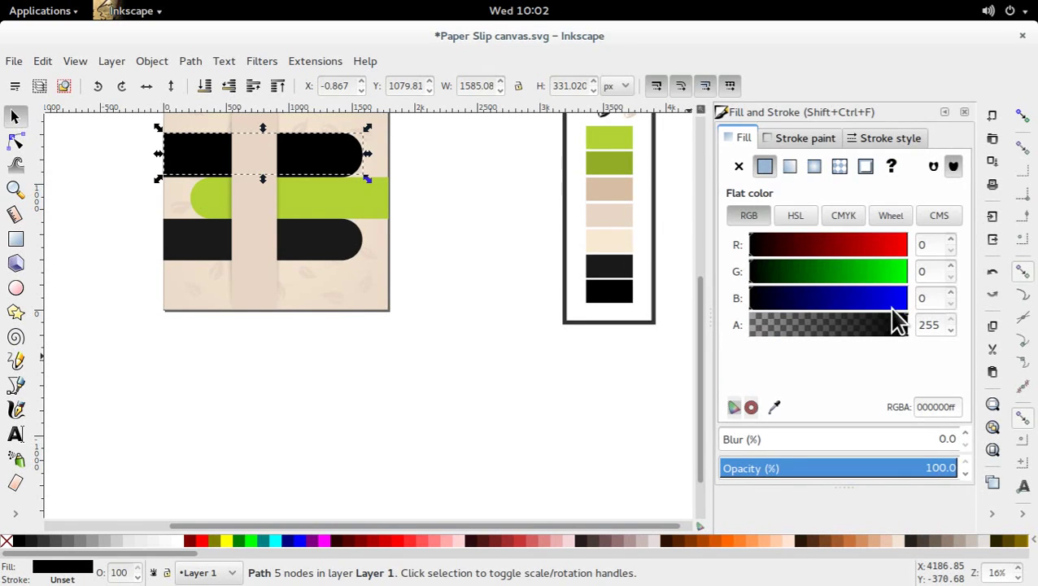
click(945, 111)
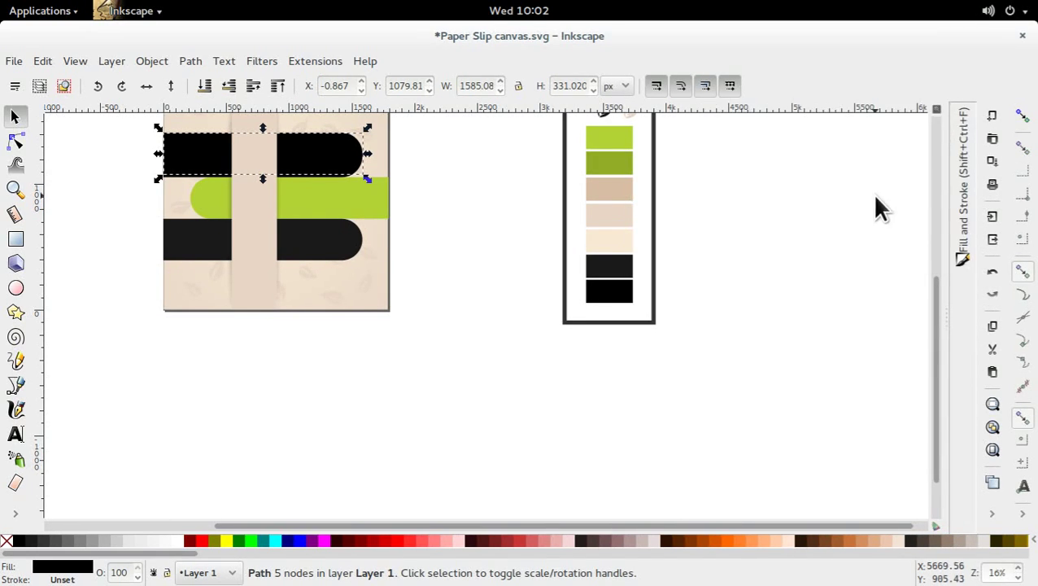
click(955, 255)
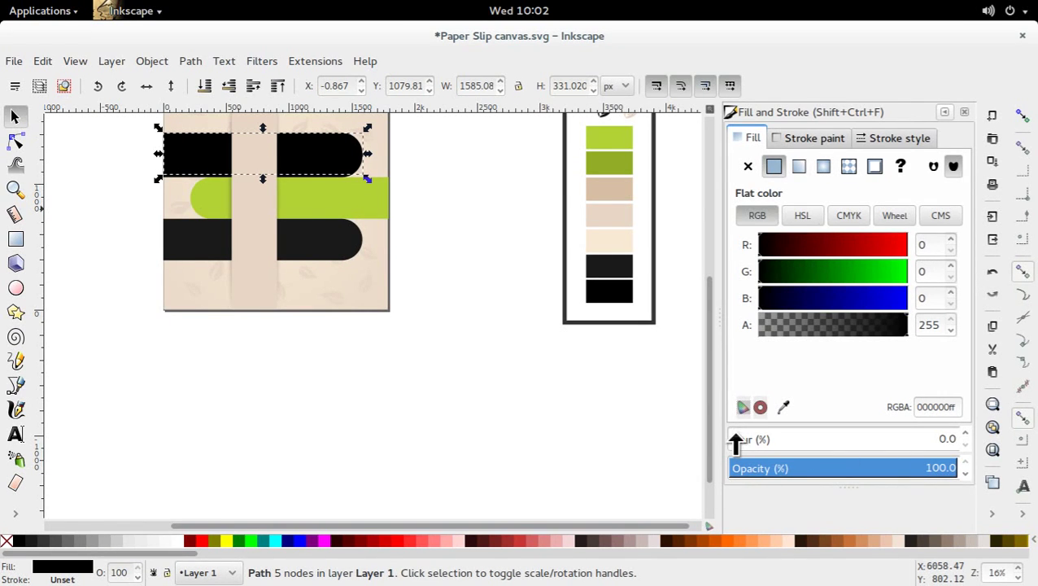
- Give the duplicated black strip a 2% blur and reduce its opacity to 16.7%
scroll(397, 313, up, 1)
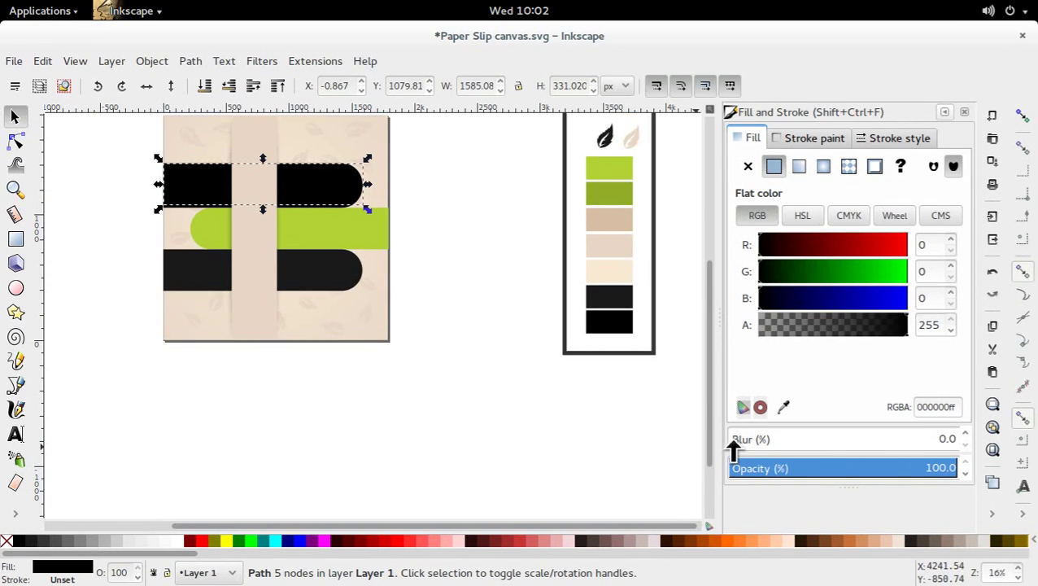
drag(734, 440, 733, 440)
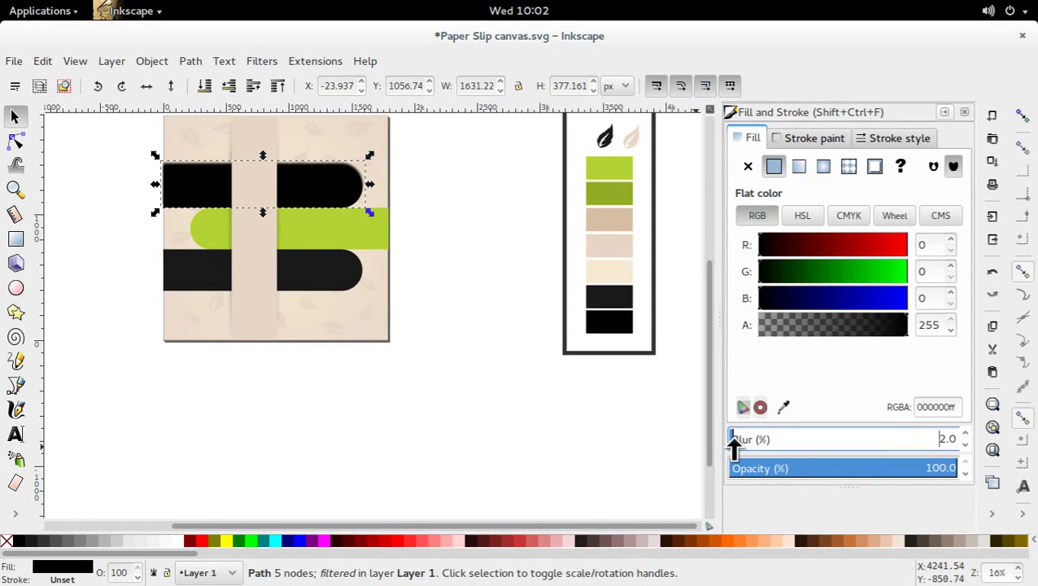
drag(848, 471, 767, 471)
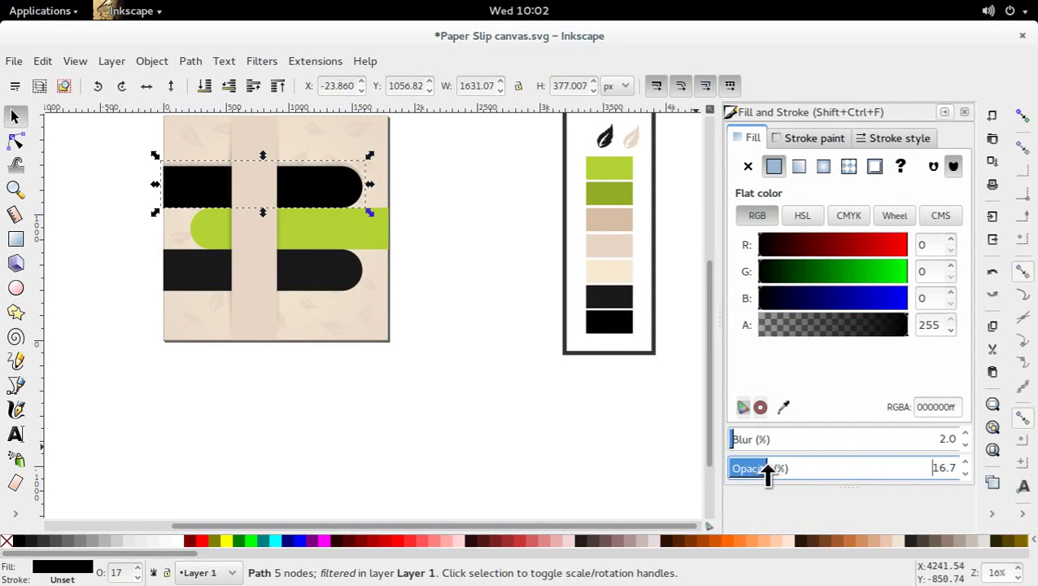
click(542, 433)
- Nudge the blurred strip copy down to Y 996.824 px so it peeks out below the upper black strip
click(348, 171)
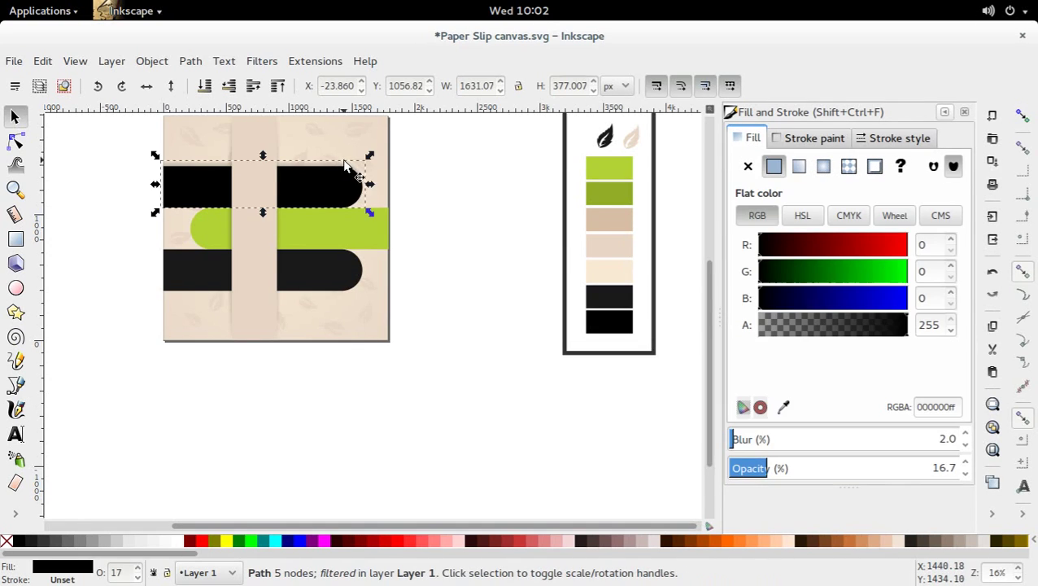
key(Down)
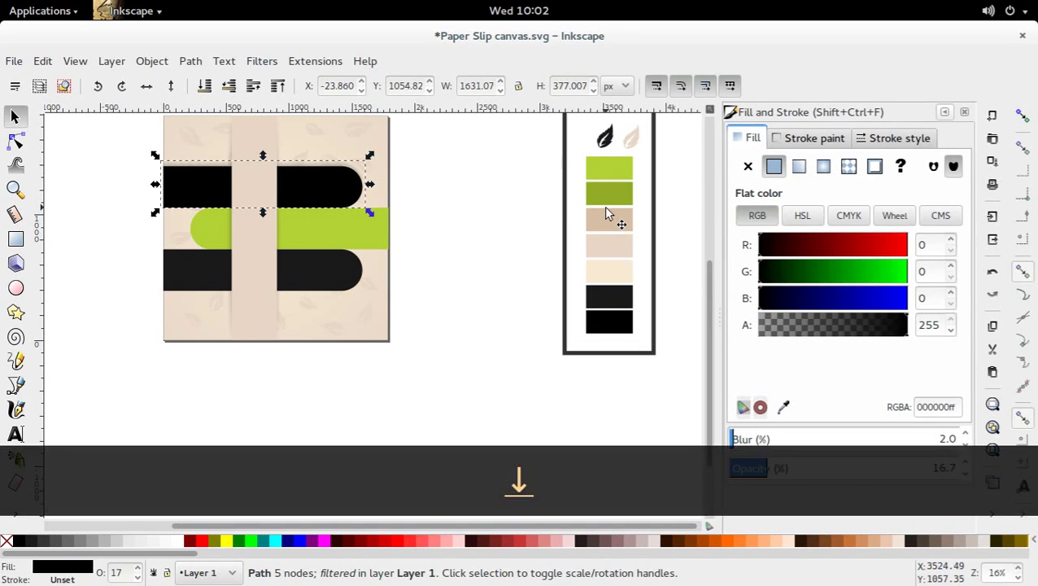
key(Down)
key(Down)
key(Down)
key(Down)
key(Down)
key(Down)
key(Down)
key(Down)
key(Down)
key(Down)
key(Down)
key(Down)
key(Down)
key(Down)
key(Down)
key(Down)
key(Down)
key(Down)
key(Down)
key(Down)
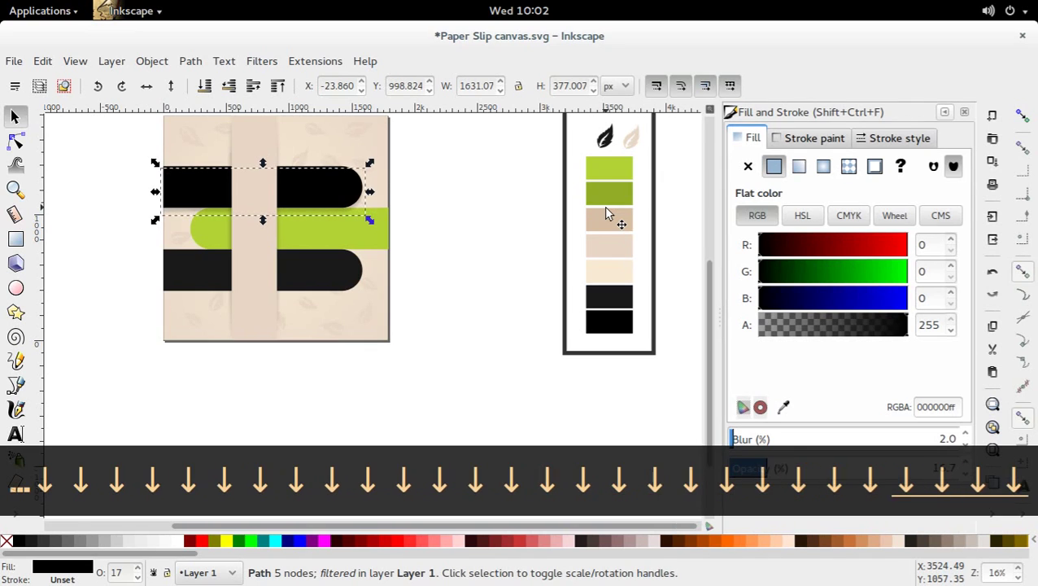
key(Down)
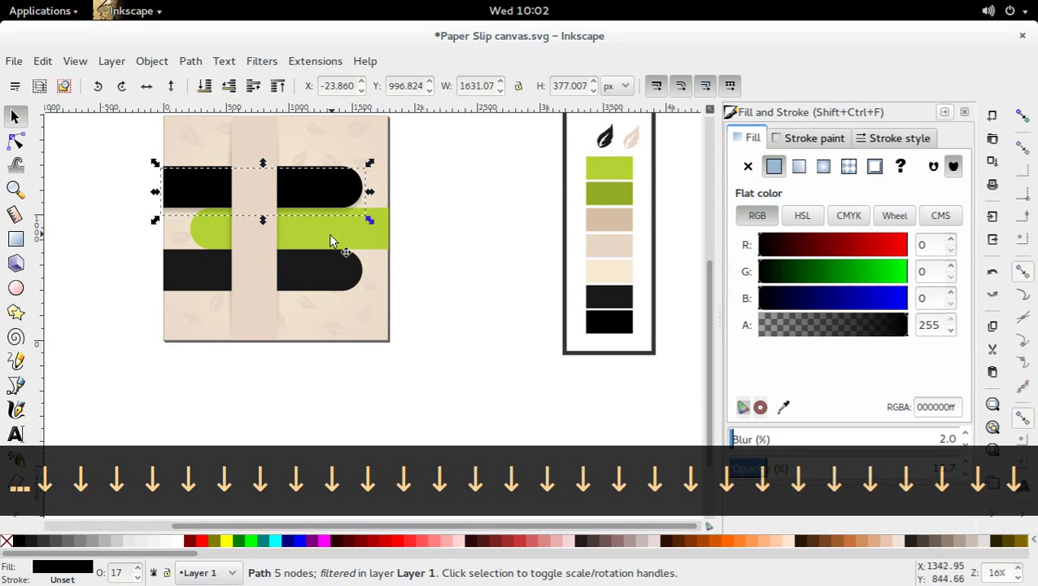
- Move the blurred copy straight down to the lower black strip at Y 352.694 px and save the document
drag(317, 217, 297, 289)
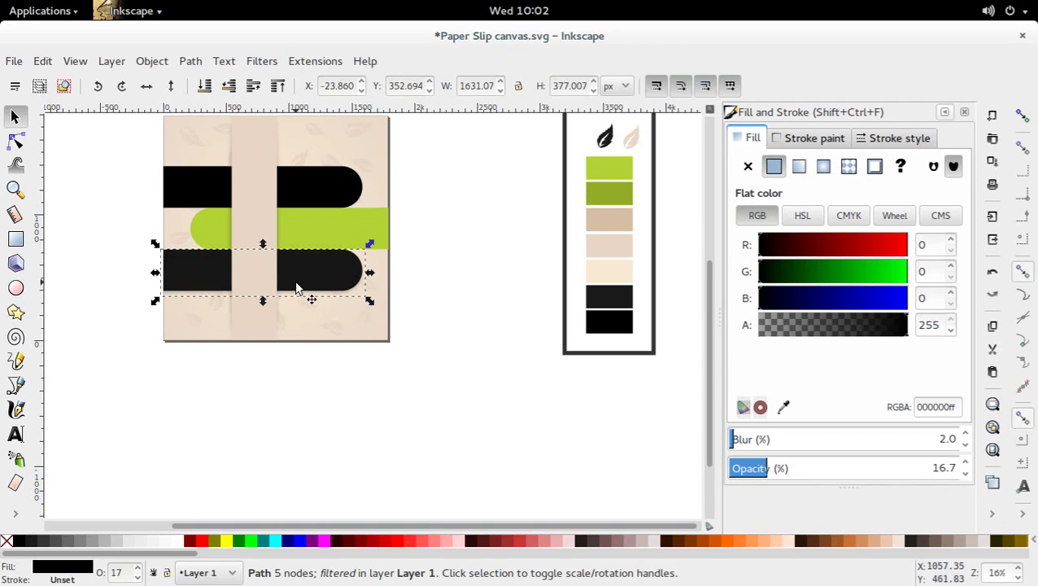
click(435, 314)
key(ctrl+s)
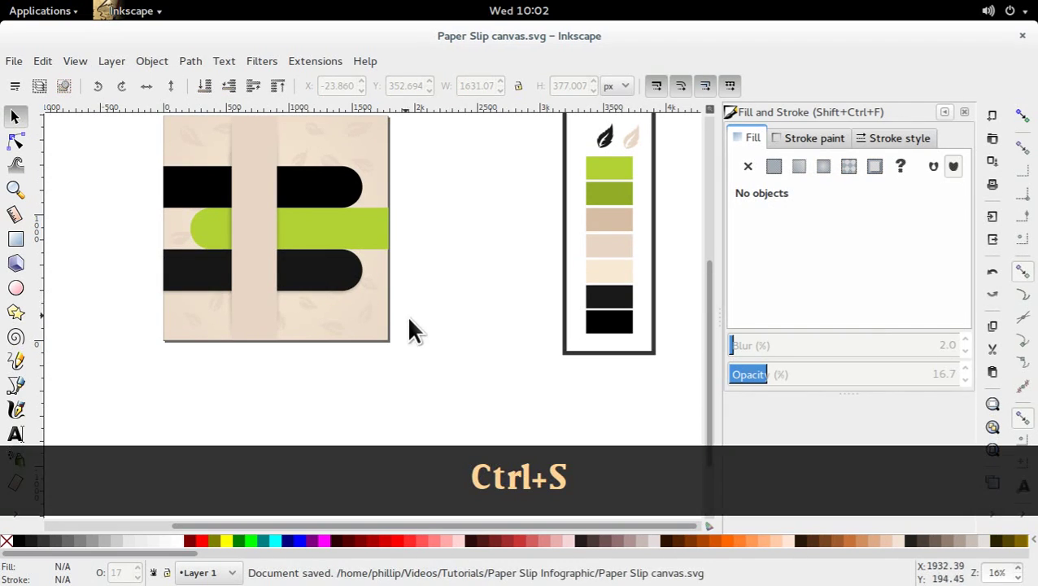
scroll(462, 325, up, 1)
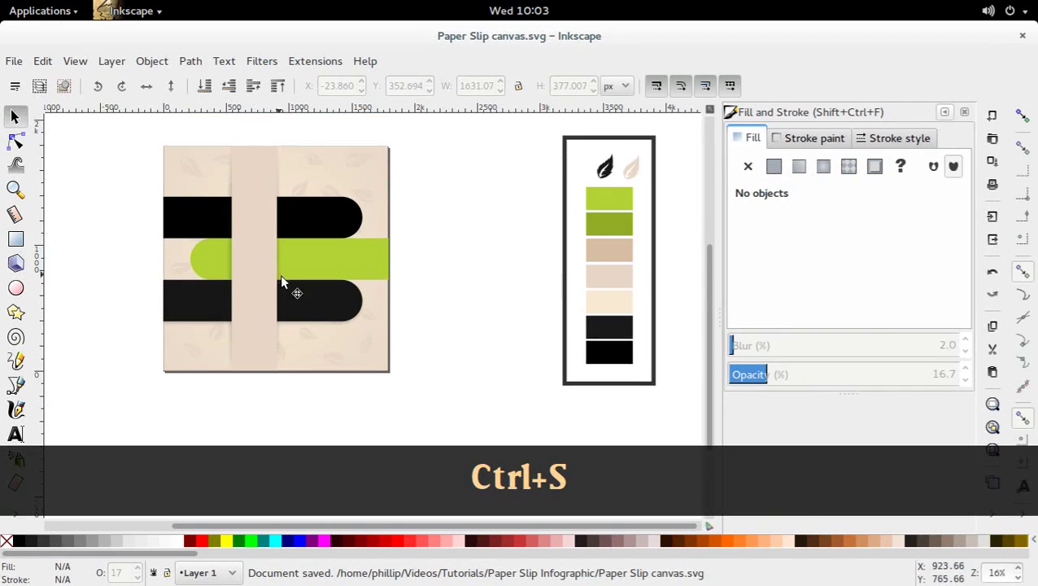
click(342, 248)
click(337, 230)
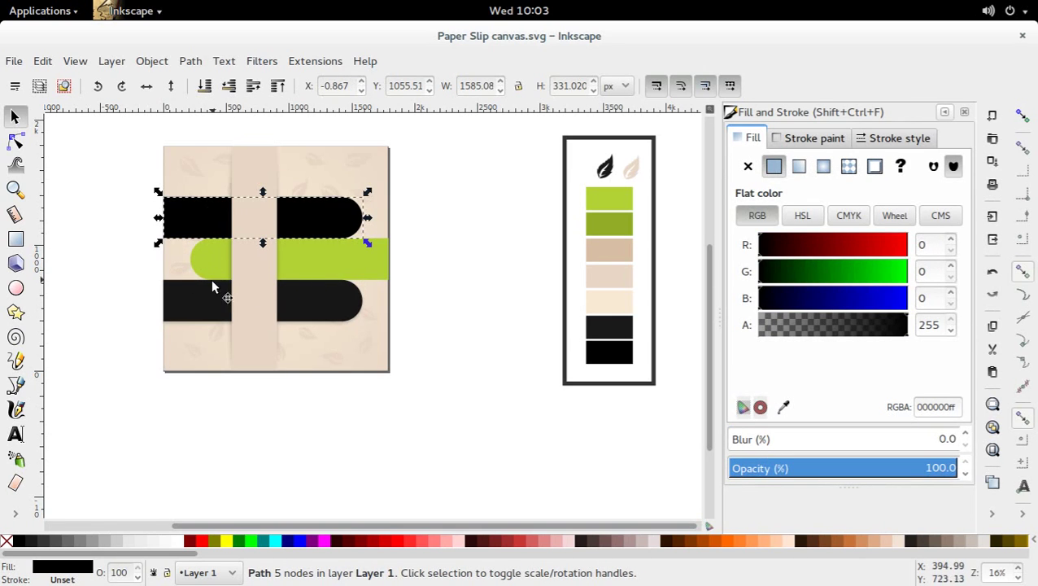
click(448, 274)
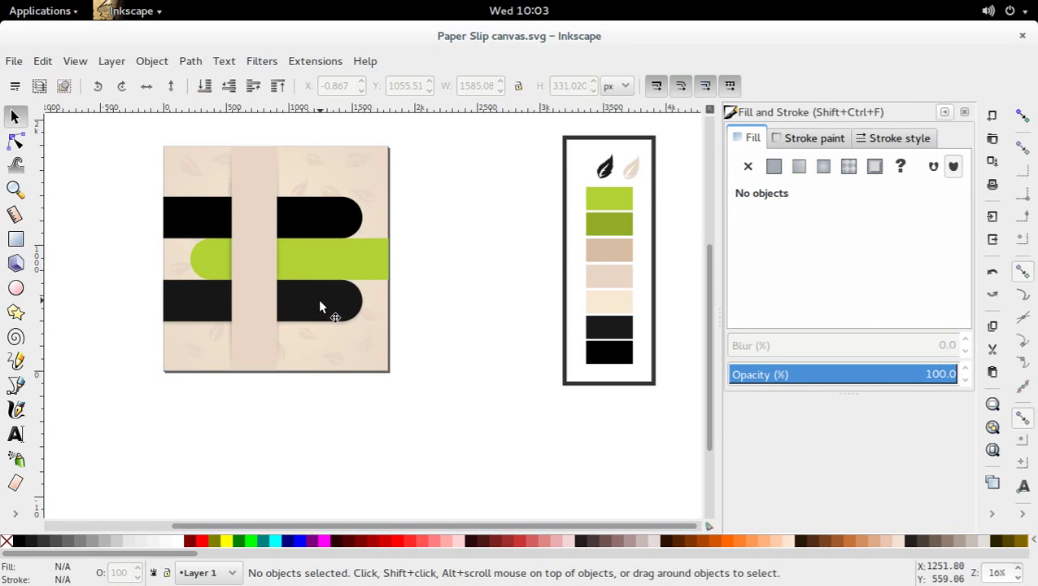
- Move the pale leaf out of the colour palette frame to X 4177.92 px, Y 1524.64 px and save the document
mouse_move(326, 307)
mouse_down()
mouse_move(388, 287)
mouse_move(381, 319)
mouse_up()
drag(572, 320, 459, 313)
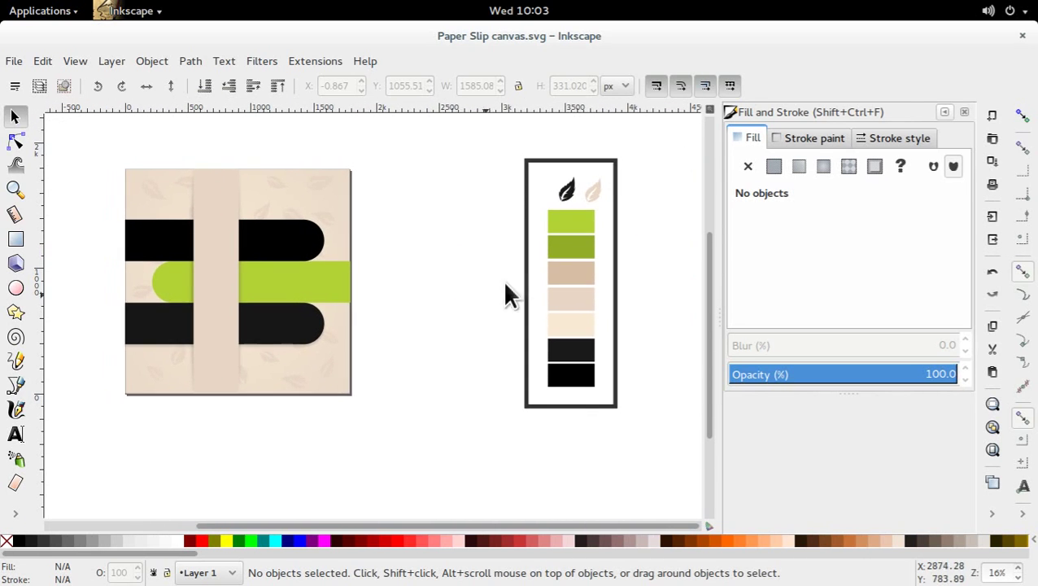
drag(603, 195, 651, 204)
click(469, 268)
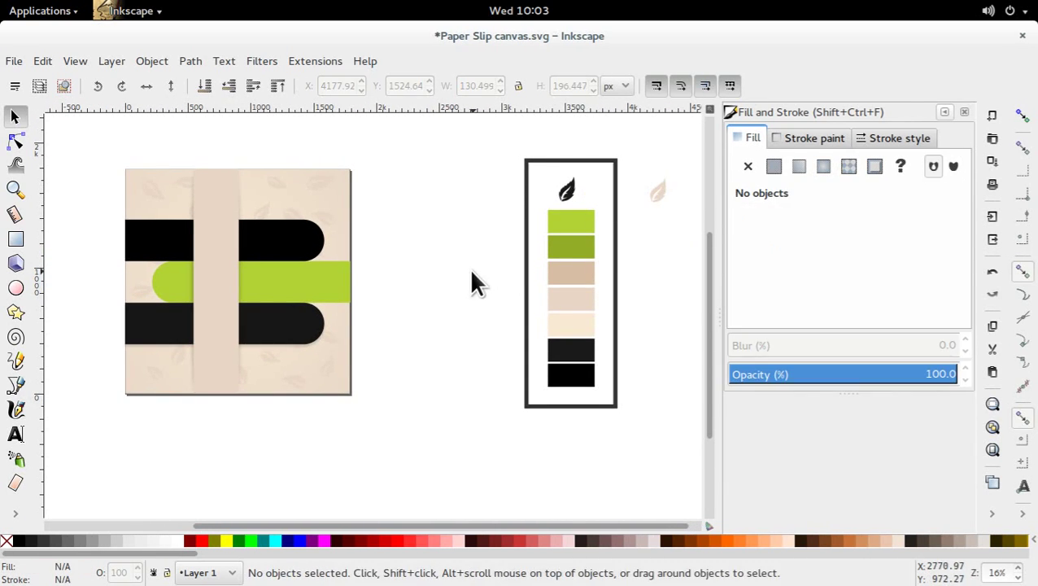
key(ctrl+s)
- Copy the black ribbon badge and the three green icons from Paper Slip icons.svg and paste them beside the artwork in Paper Slip canvas.svg
drag(259, 328, 331, 331)
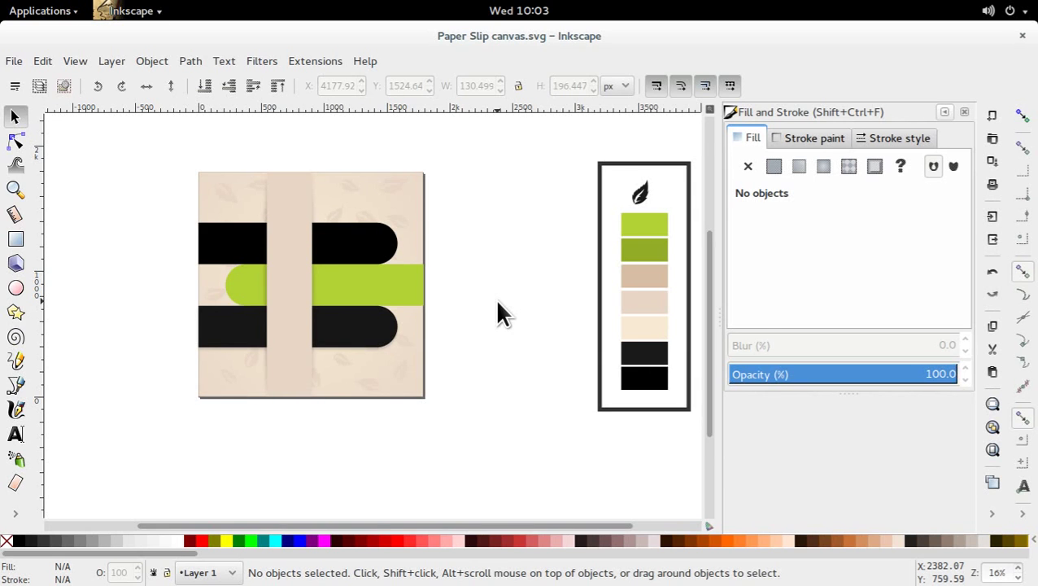
key(ctrl)
key(ctrl+alt+Down)
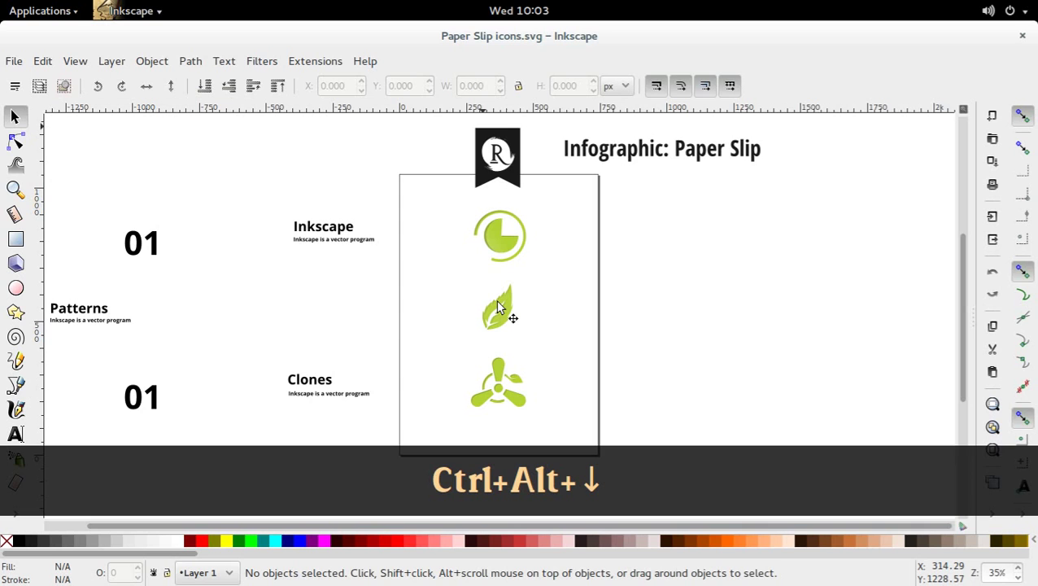
drag(439, 125, 535, 439)
key(ctrl+c)
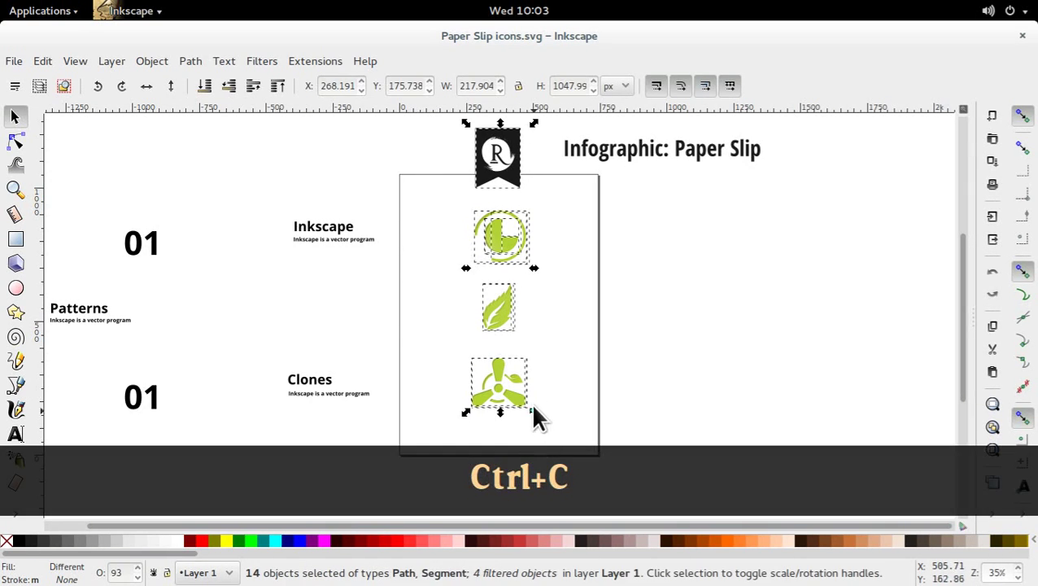
click(352, 294)
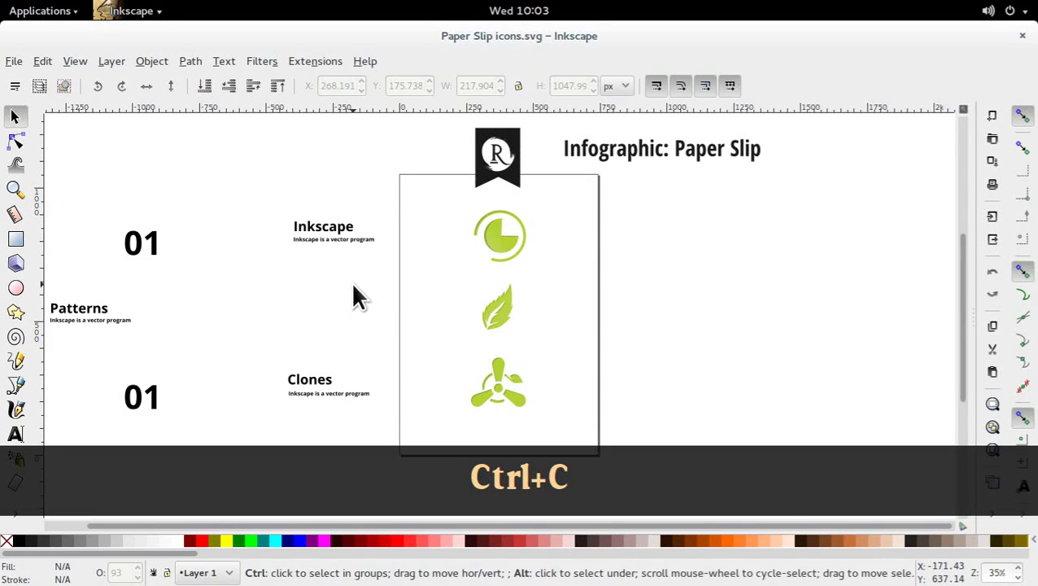
key(ctrl+alt+Up)
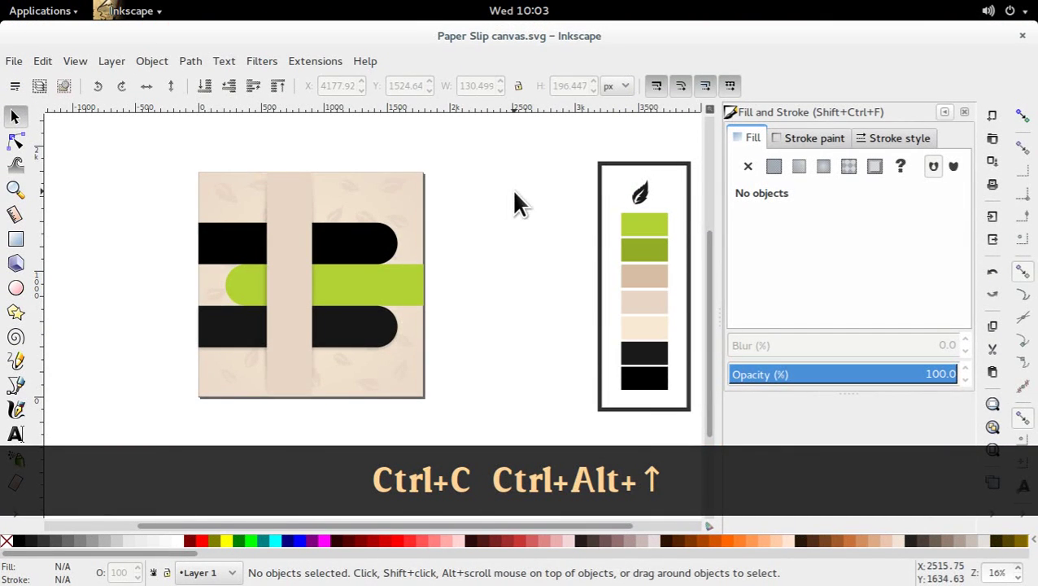
key(ctrl+v)
click(466, 247)
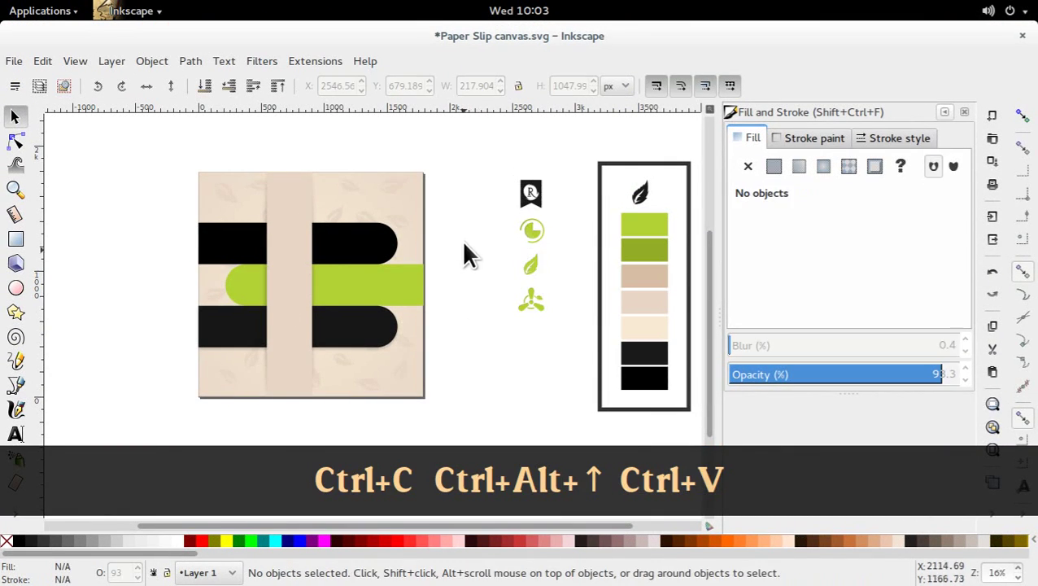
- Place the three green icons down the beige band beside the strips, the pie icon at Y 1125.45 px and the propeller at Y 515.118 px
drag(474, 210, 325, 355)
click(551, 339)
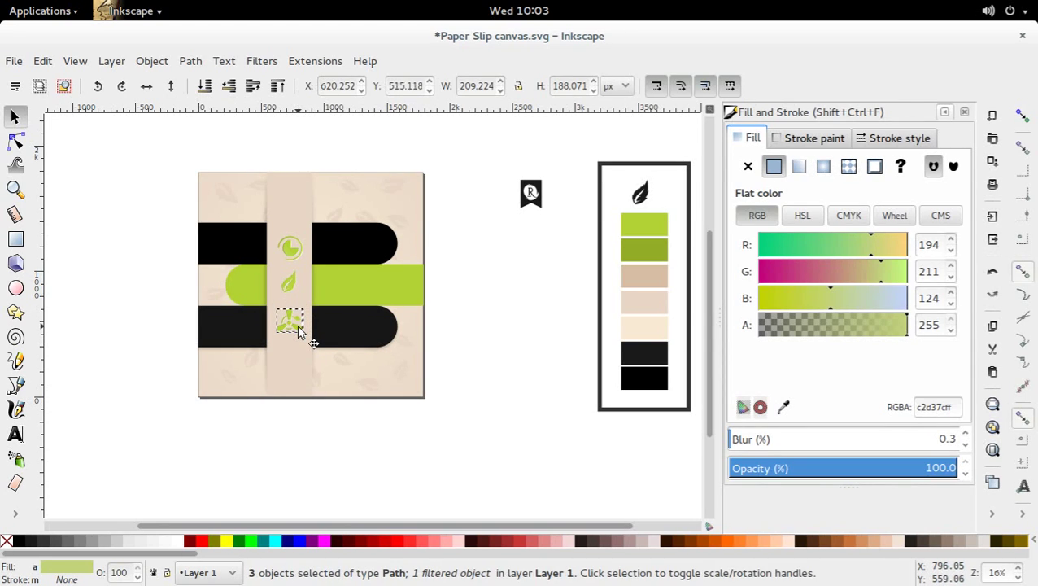
click(494, 293)
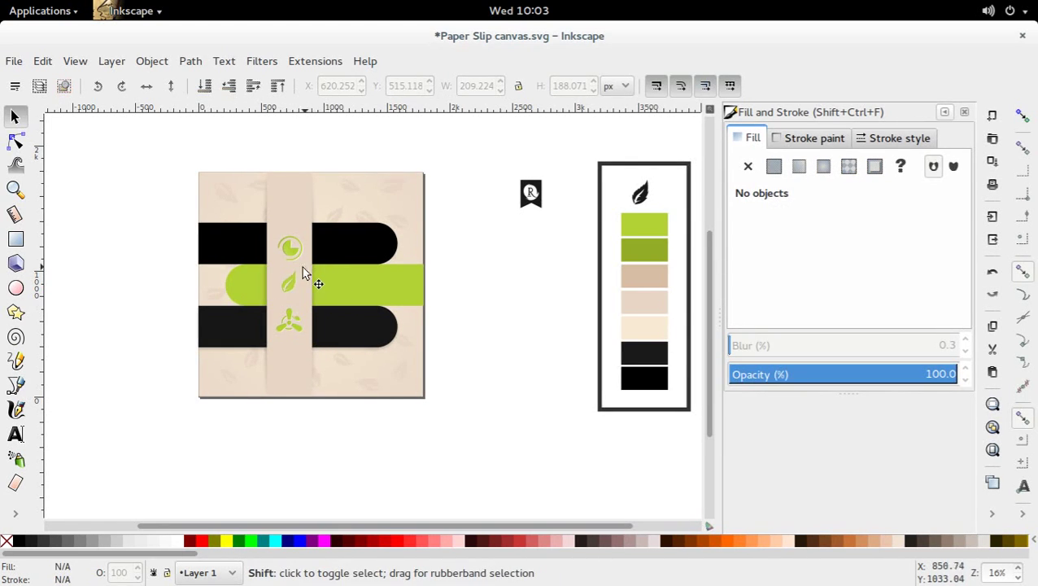
drag(306, 272, 268, 224)
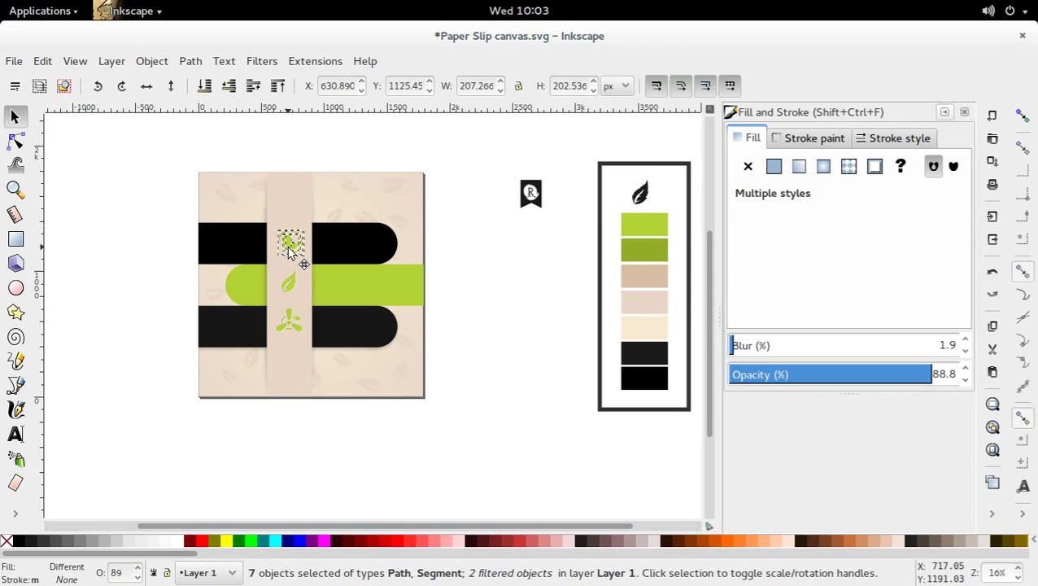
click(464, 301)
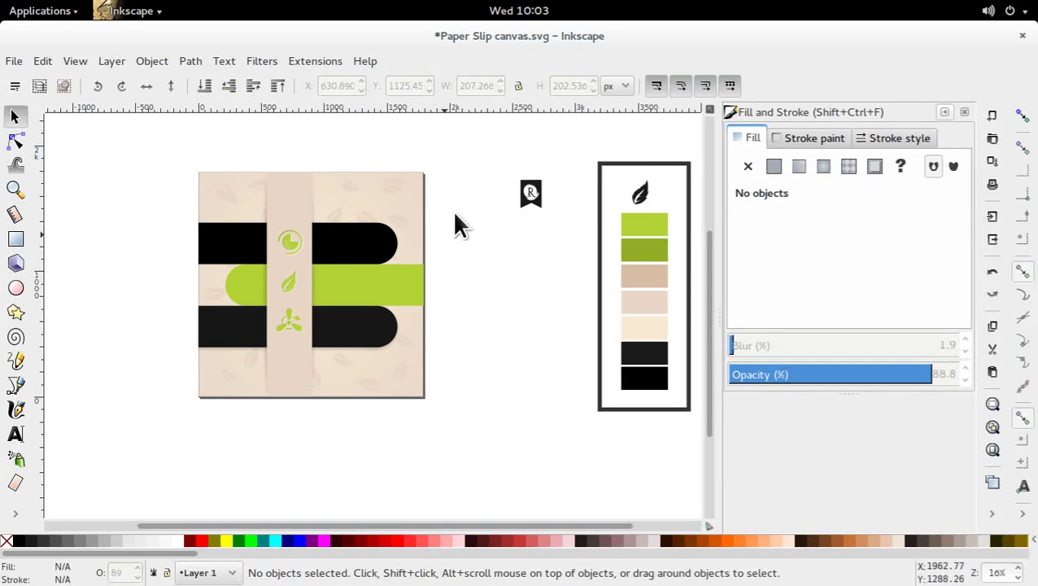
- Fill the beige band with the existing beige gradient 3734 as a radial gradient centred near the leaf icon and reaching below the band's lower end
drag(394, 225, 429, 178)
click(341, 332)
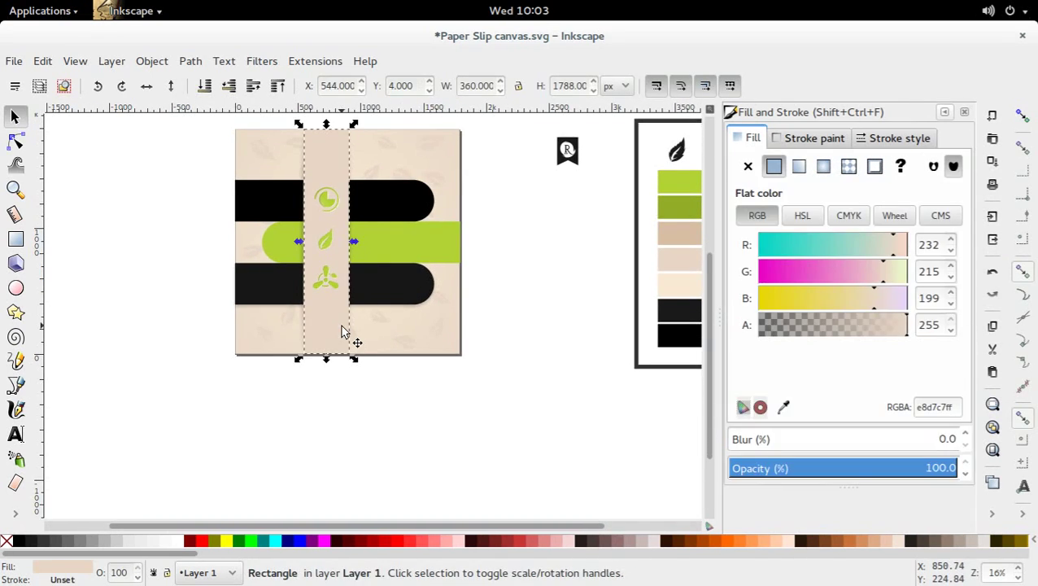
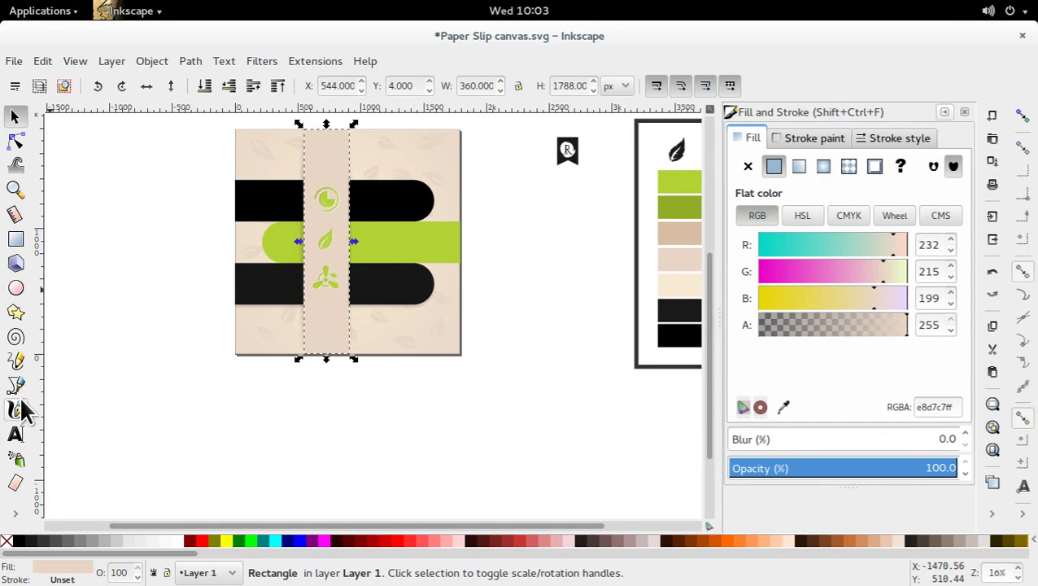
click(17, 512)
click(67, 471)
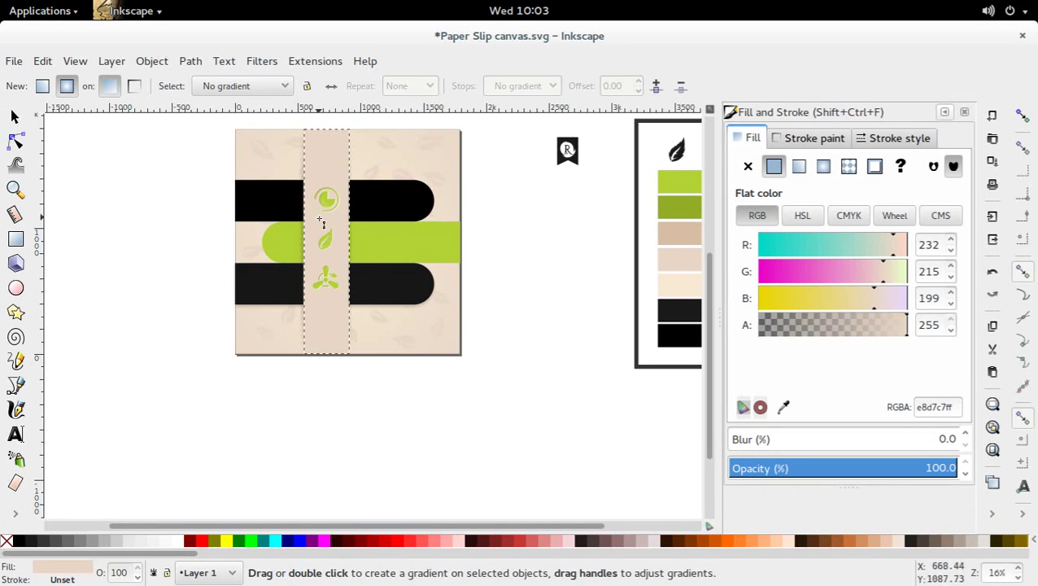
drag(326, 223, 326, 373)
click(257, 81)
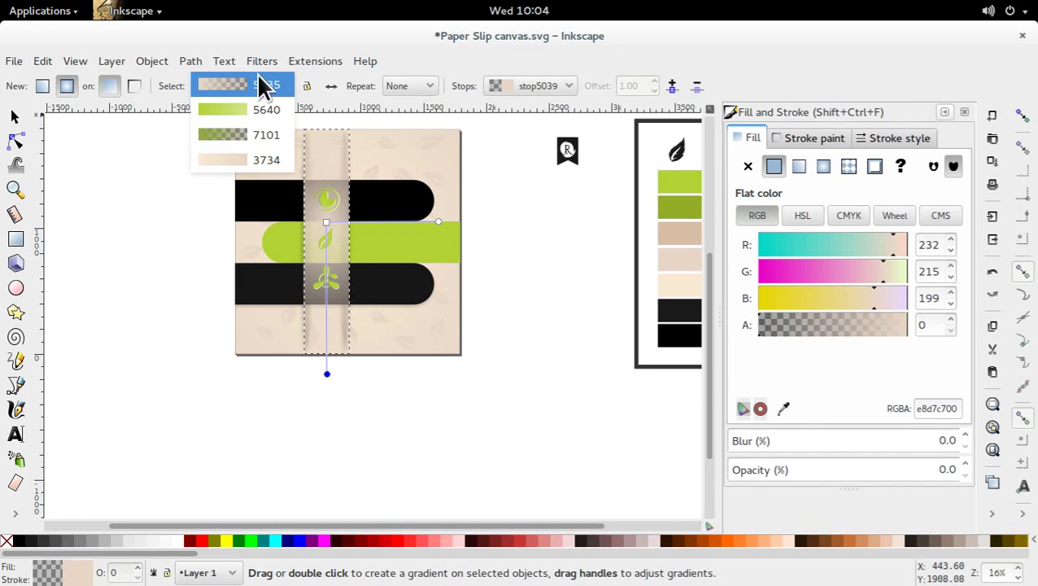
click(240, 161)
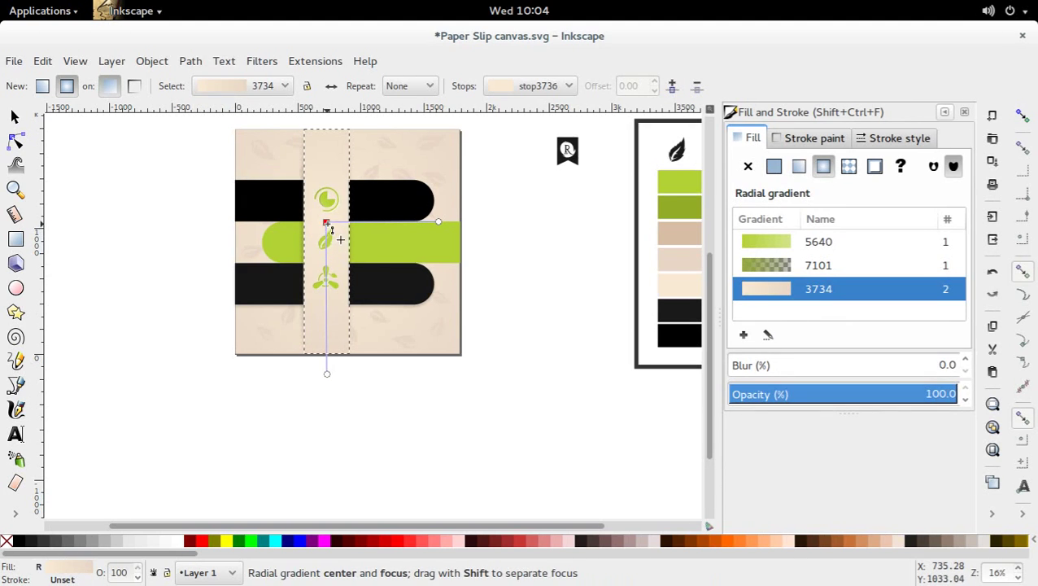
drag(326, 222, 325, 232)
click(13, 119)
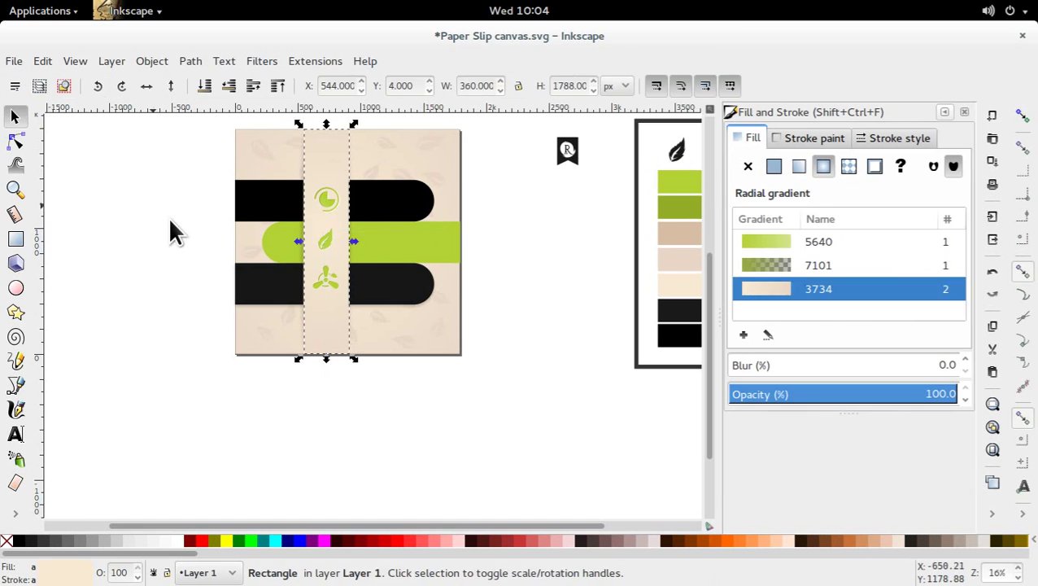
- Save the document and move the black ribbon badge slightly towards the colour palette, to X 2641.89 px, Y 1569.42 px
click(470, 382)
key(ctrl+s)
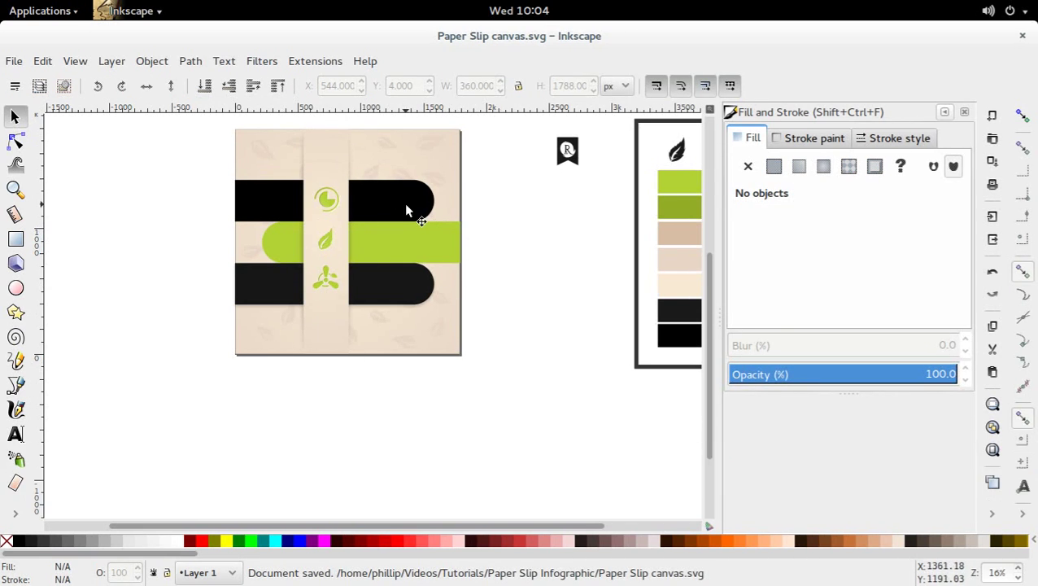
drag(577, 202, 525, 227)
drag(520, 186, 530, 176)
click(488, 265)
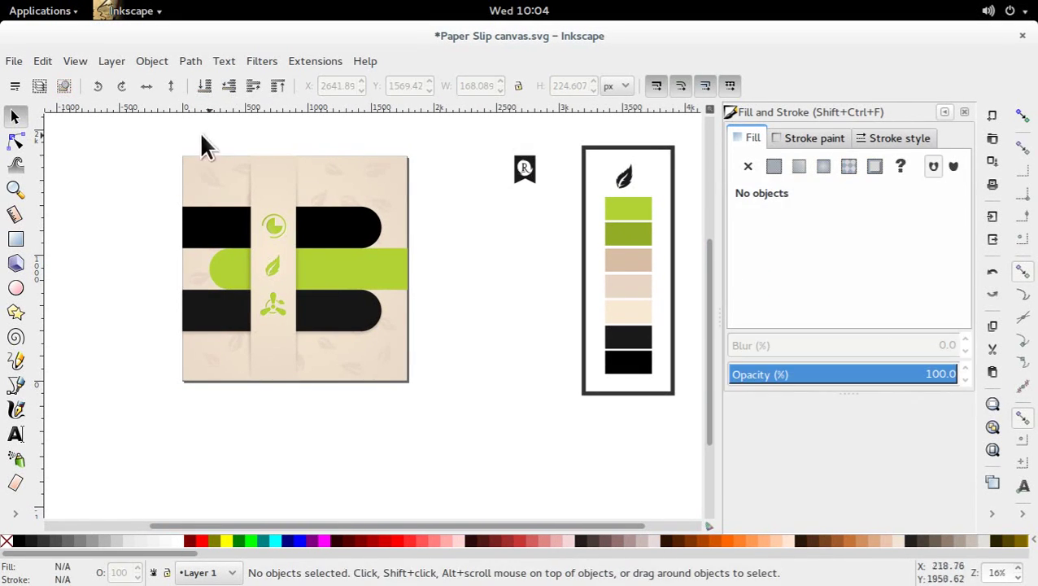
- Copy the eight number, heading and caption texts from Paper Slip icons.svg and paste them beside the artwork in Paper Slip canvas.svg
mouse_move(1, 1)
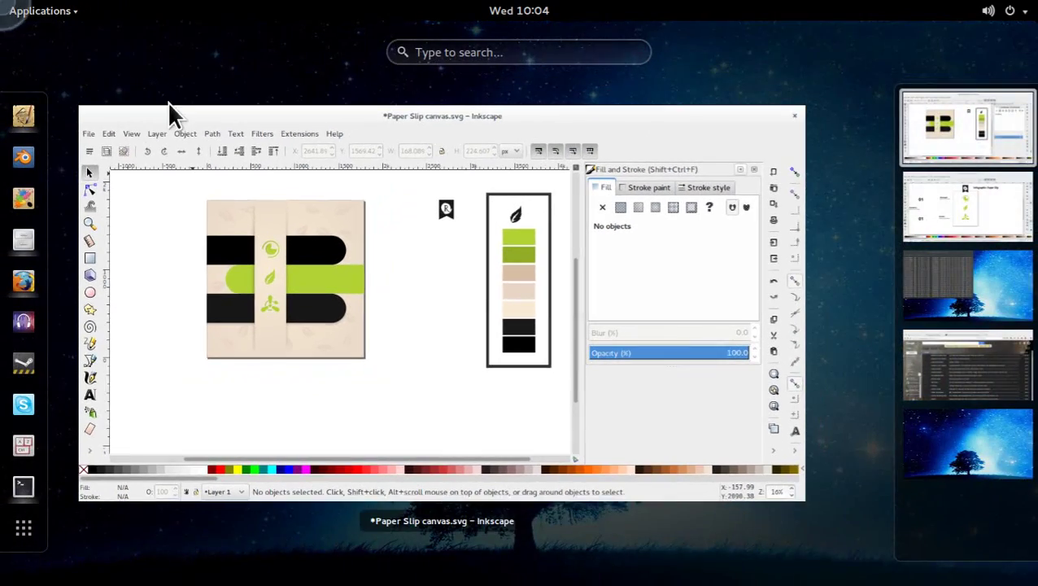
click(313, 338)
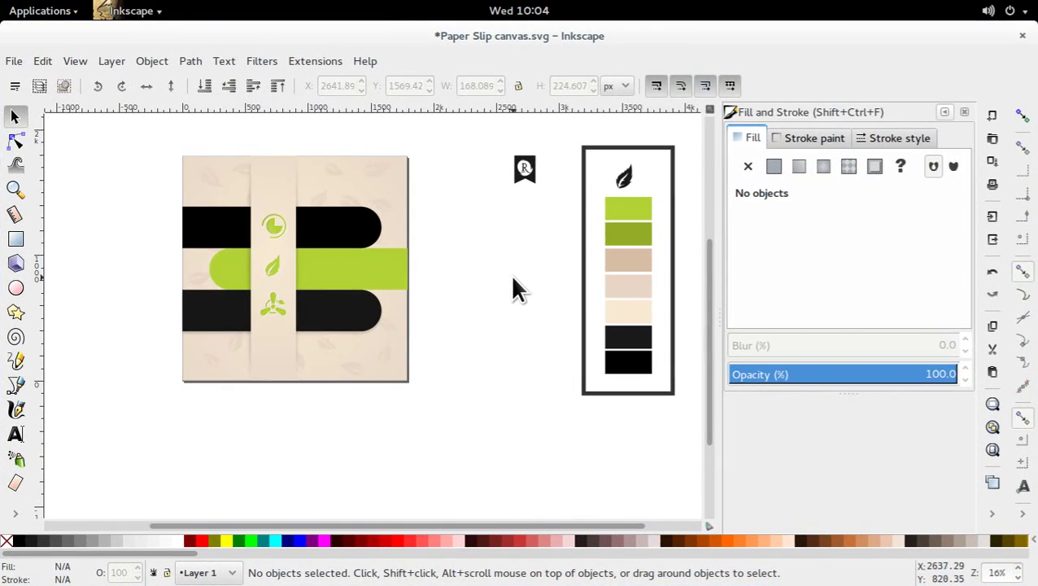
key(ctrl+alt+Down)
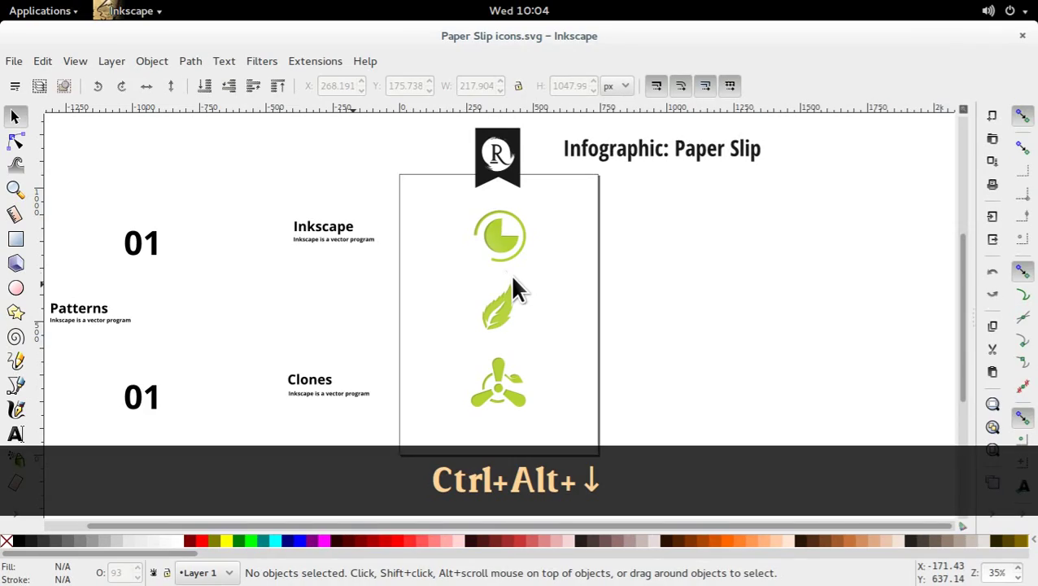
drag(309, 275, 543, 229)
drag(139, 144, 596, 420)
key(ctrl+c)
key(super)
click(419, 333)
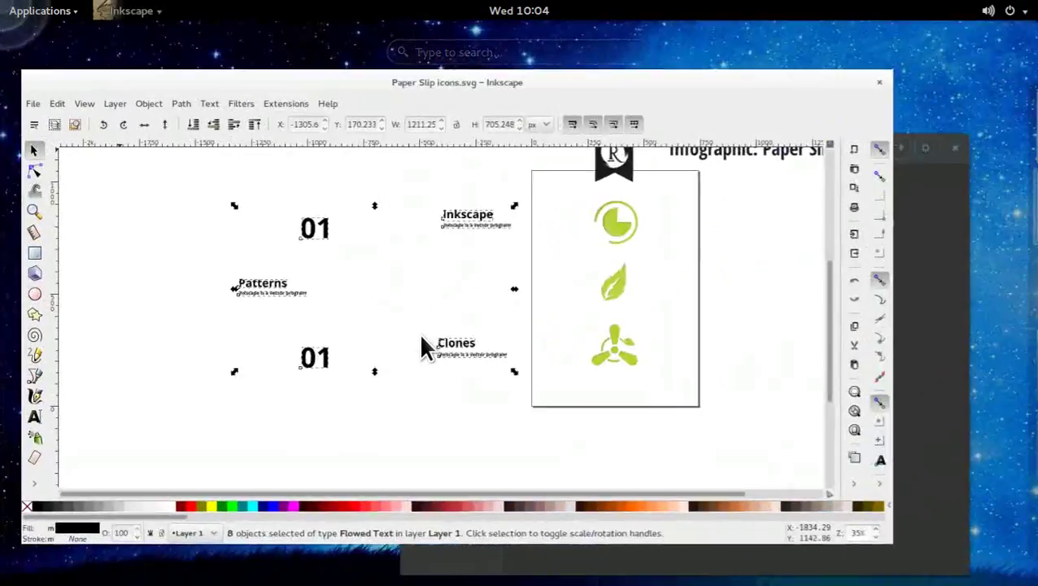
key(ctrl+alt+Up)
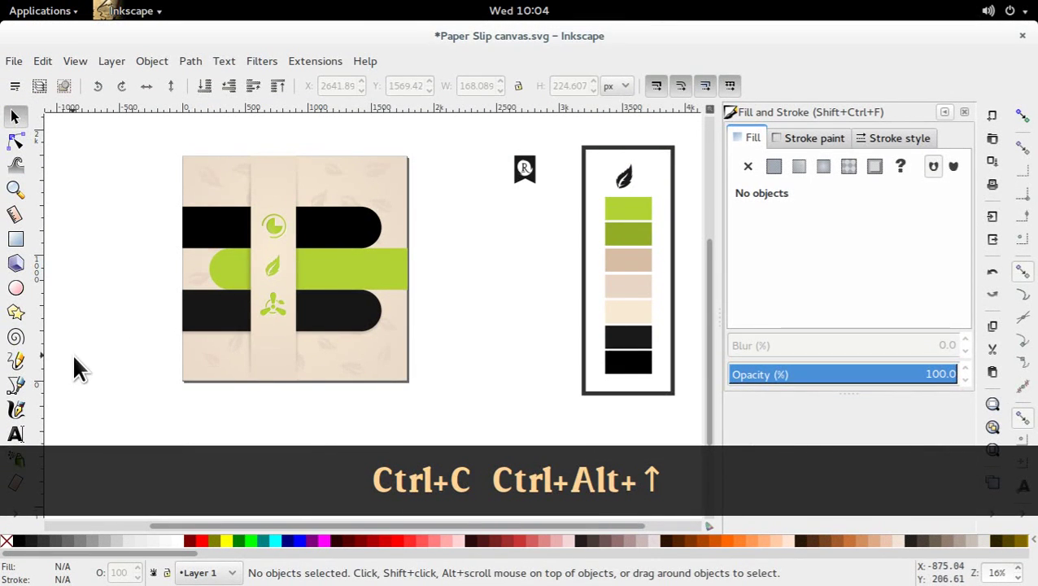
key(ctrl+v)
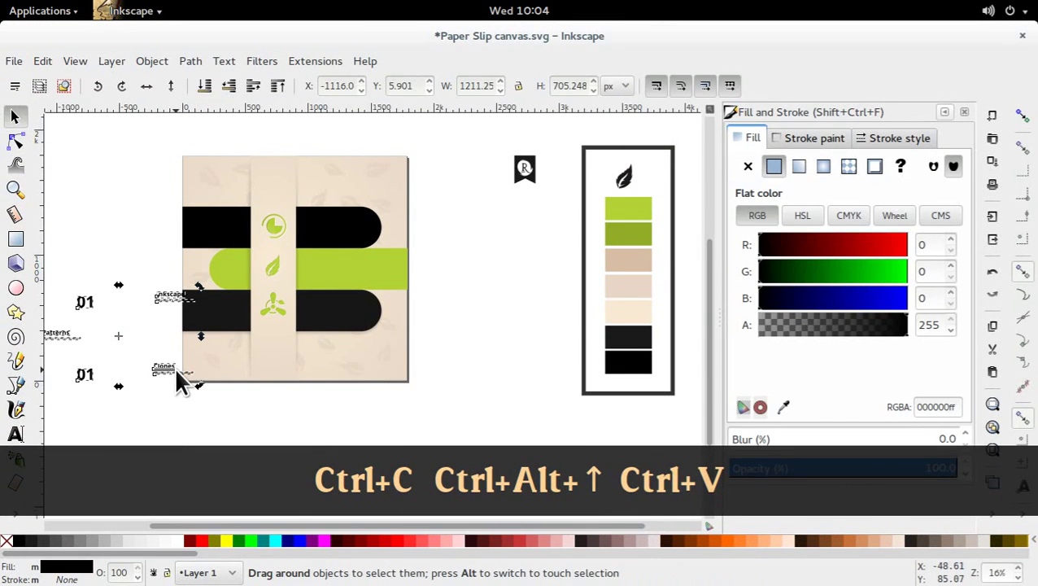
click(153, 379)
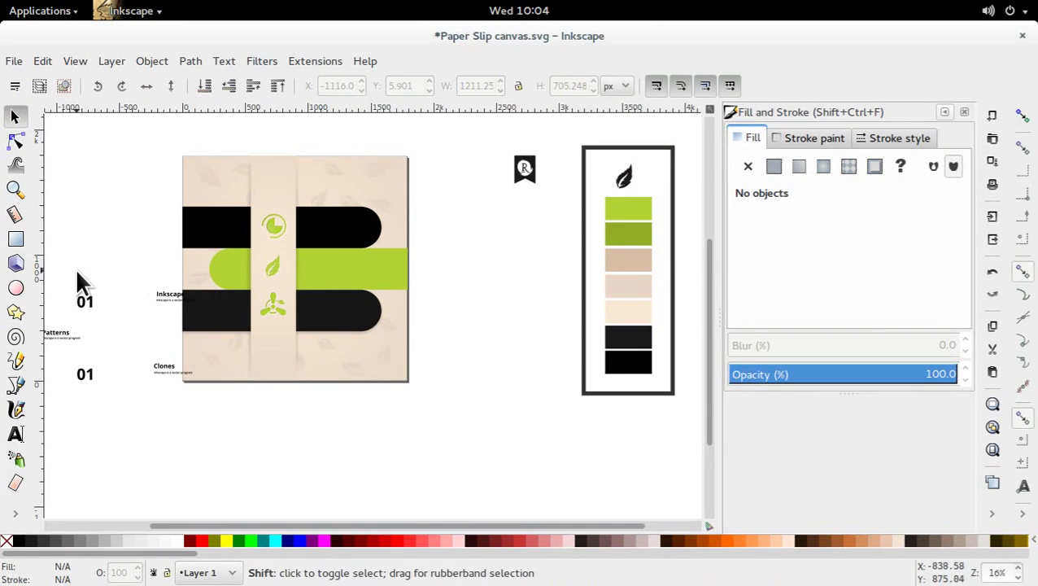
drag(102, 282, 157, 275)
drag(39, 262, 59, 314)
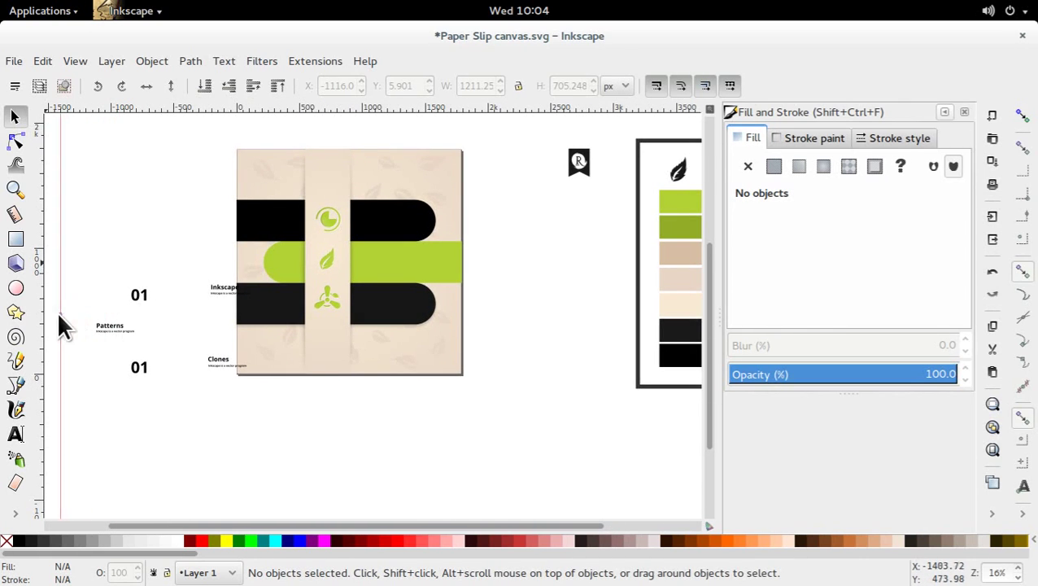
drag(84, 263, 370, 298)
click(132, 346)
drag(145, 368, 259, 218)
key(ctrl+z)
key(ctrl+z)
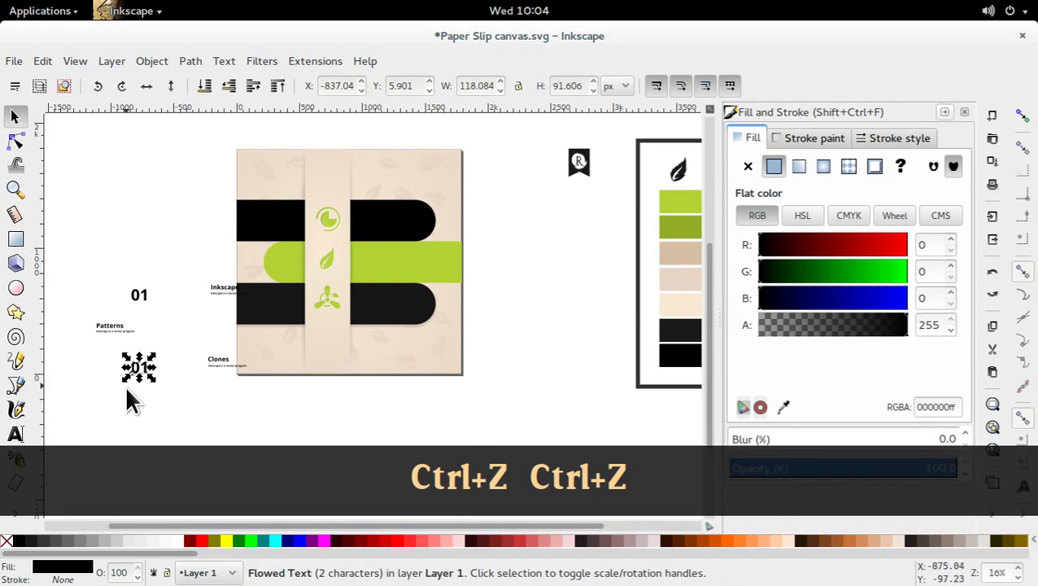
- Change the lower 01 number text beside the artwork to 03
click(135, 401)
double_click(143, 368)
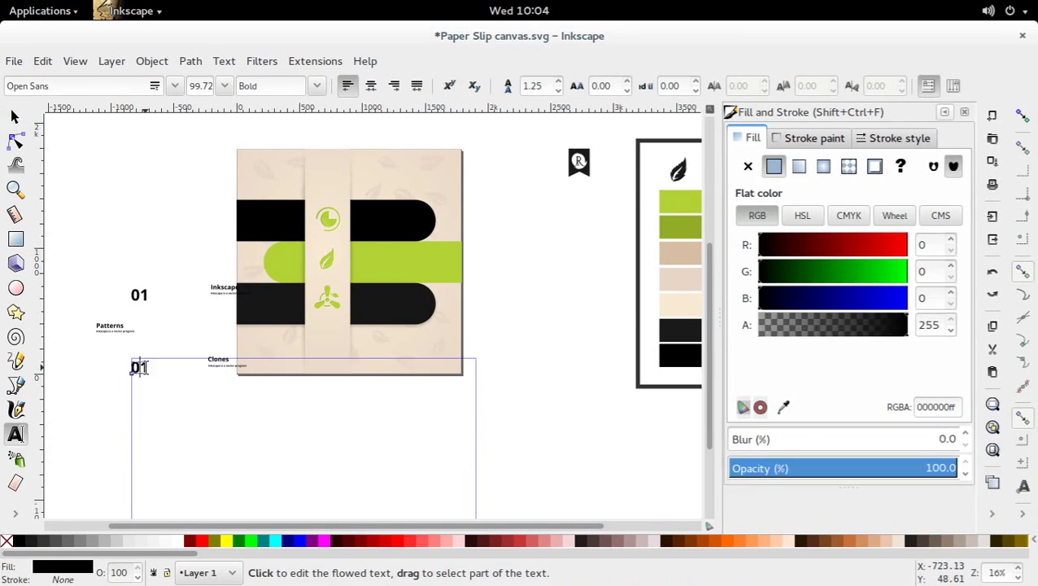
key(BackSpace)
text(3)
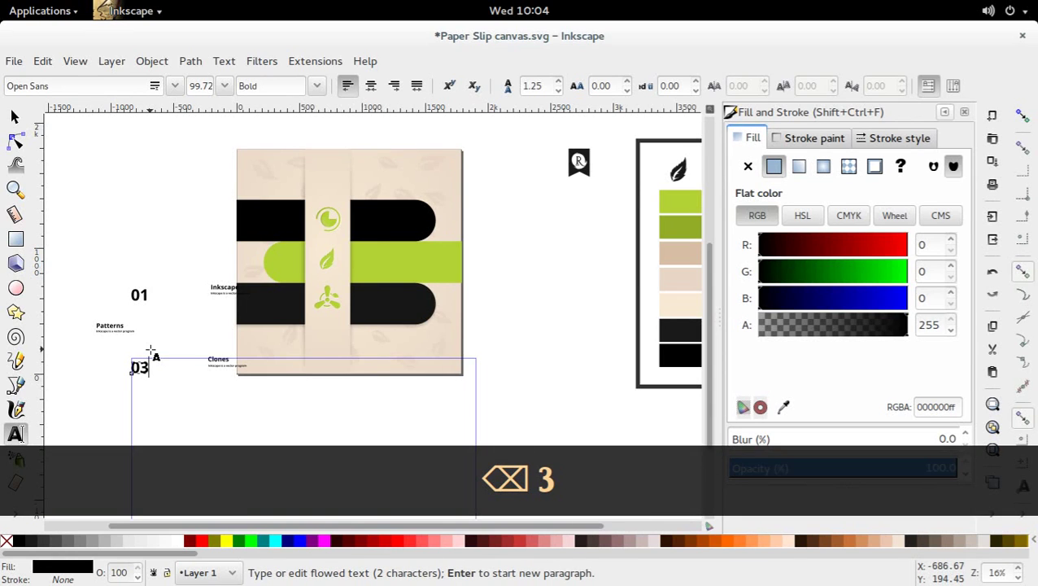
click(14, 117)
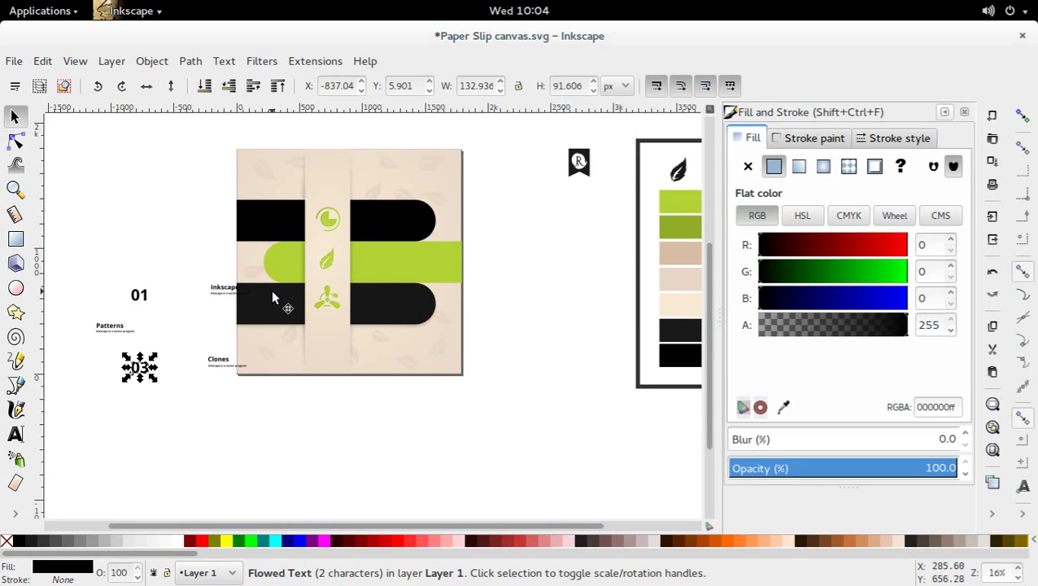
shift+click(143, 299)
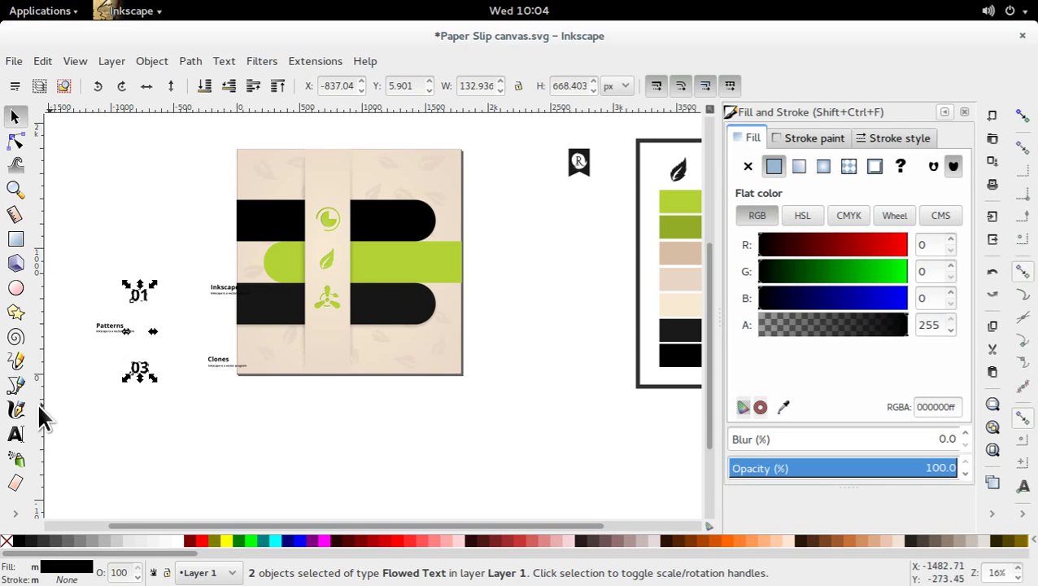
click(16, 514)
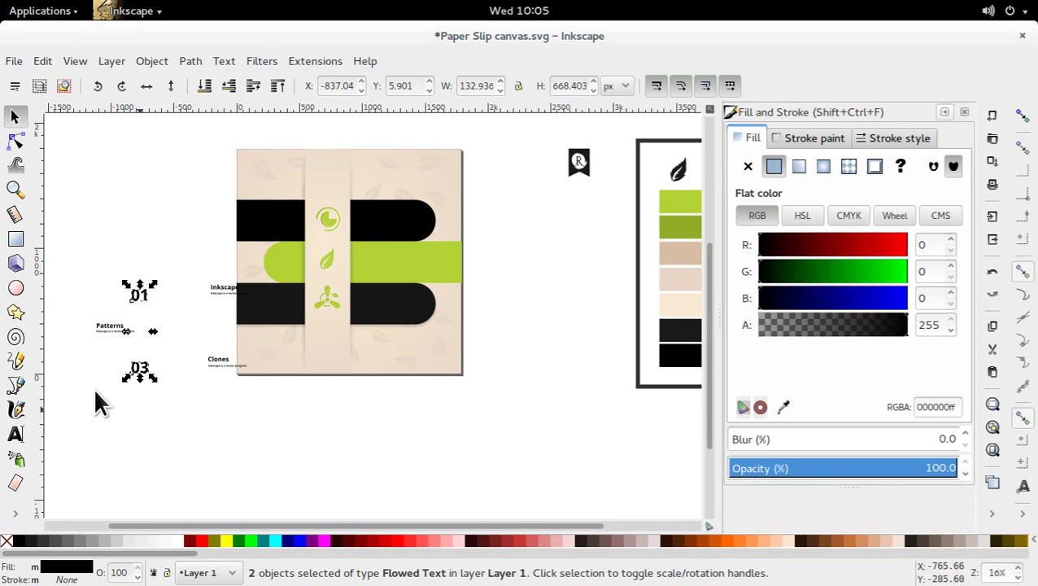
key(Escape)
- Fill the 03 number with the bright green sampled from the first swatch of the colour palette
drag(343, 418, 278, 425)
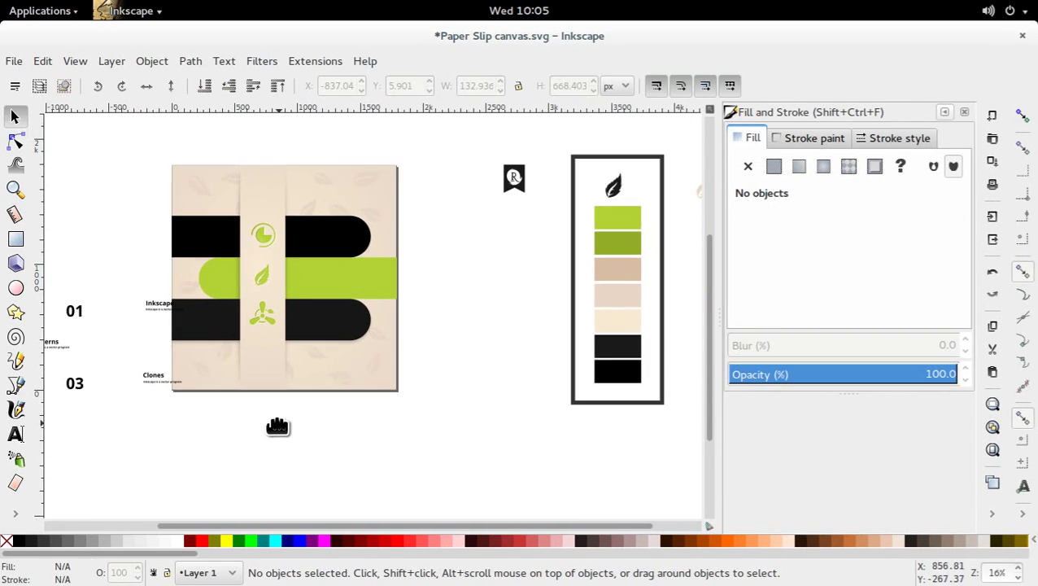
click(80, 393)
key(d)
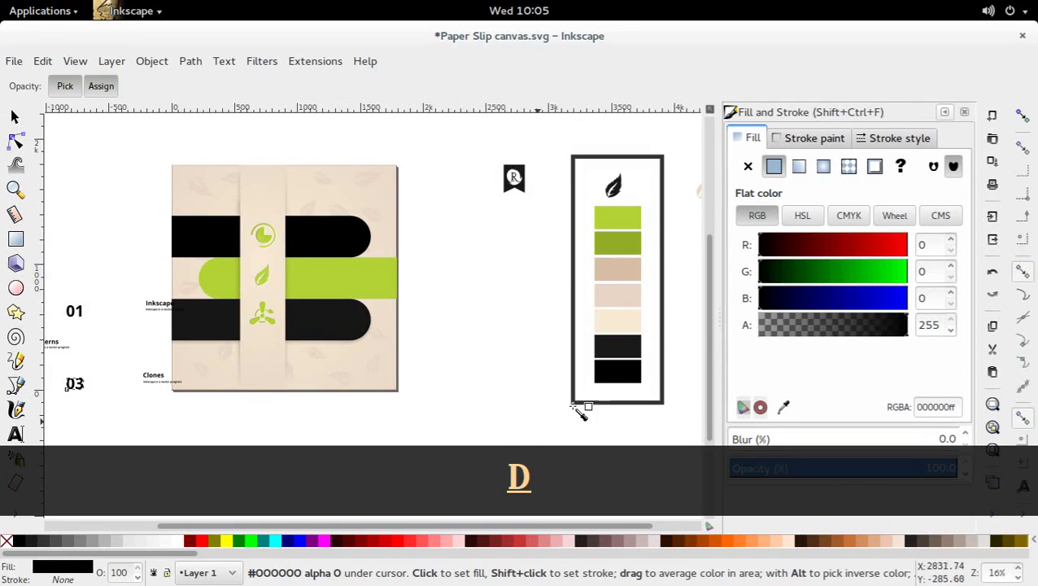
click(631, 220)
key(s)
- Fill the 01 number with the tan d8bea5 sampled from the palette's third swatch
click(73, 315)
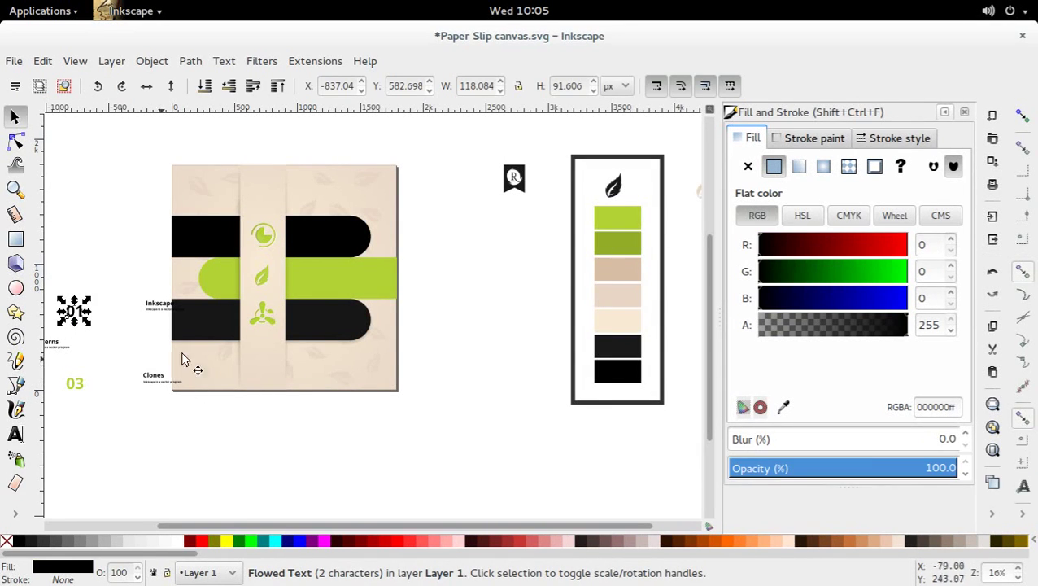
key(d)
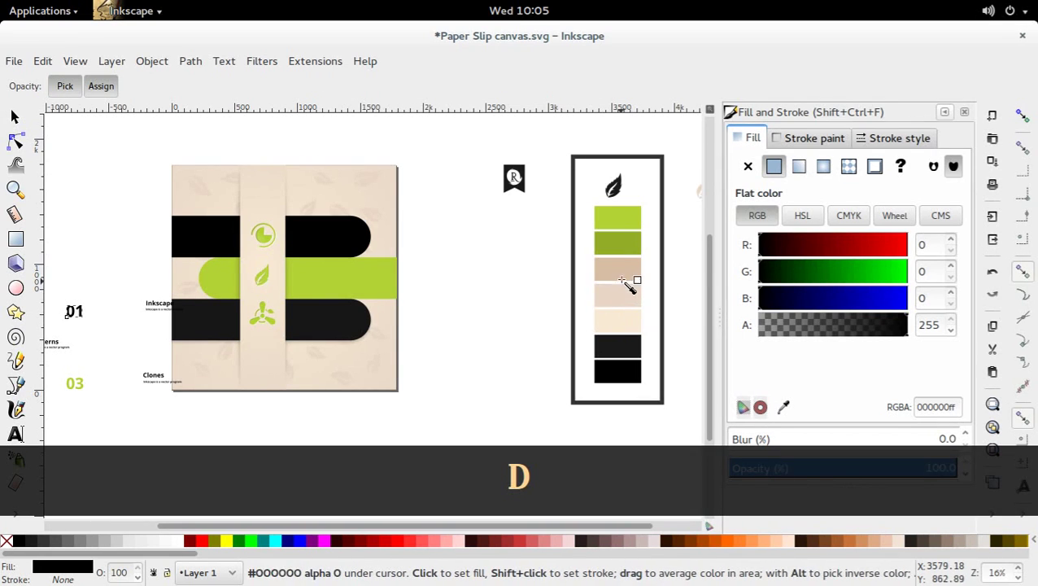
click(614, 279)
key(s)
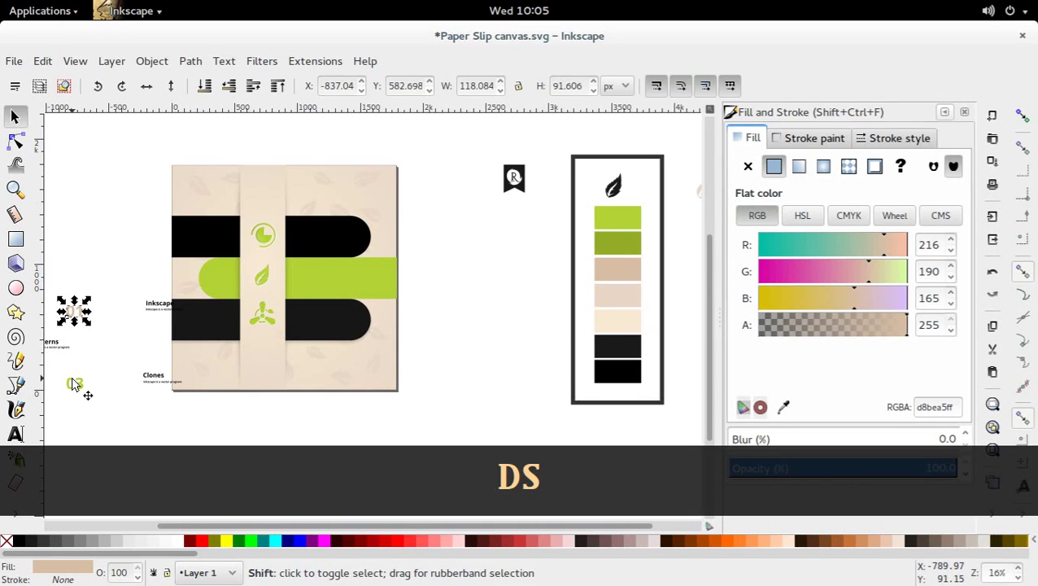
- Place 01 and 03 near the rounded ends of the upper and lower black strips, at Y 1184.29 px and Y 510.267 px
shift+click(74, 384)
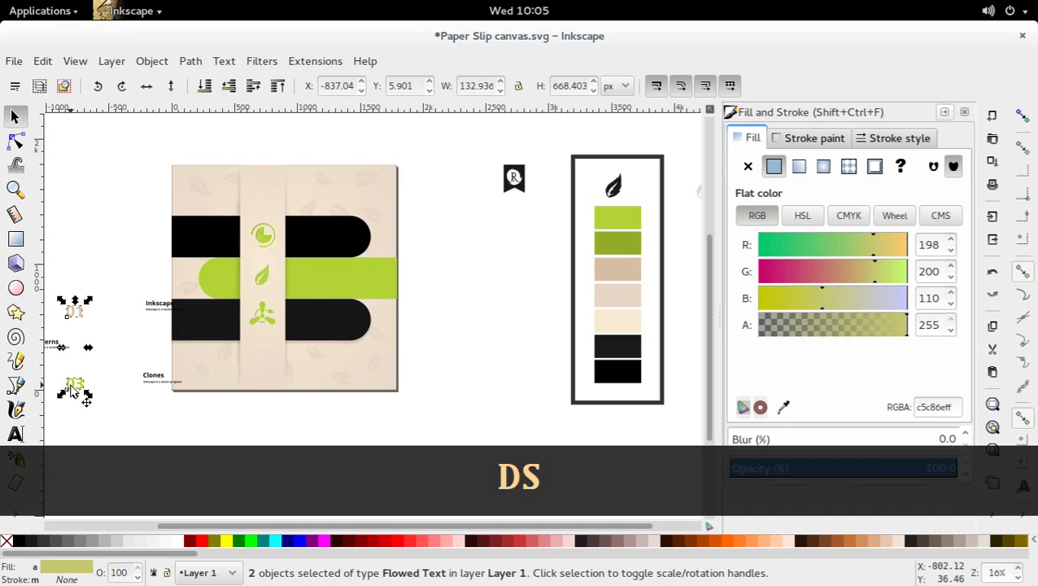
mouse_move(71, 391)
mouse_down()
mouse_move(195, 324)
mouse_move(197, 306)
mouse_move(197, 325)
mouse_up()
click(100, 393)
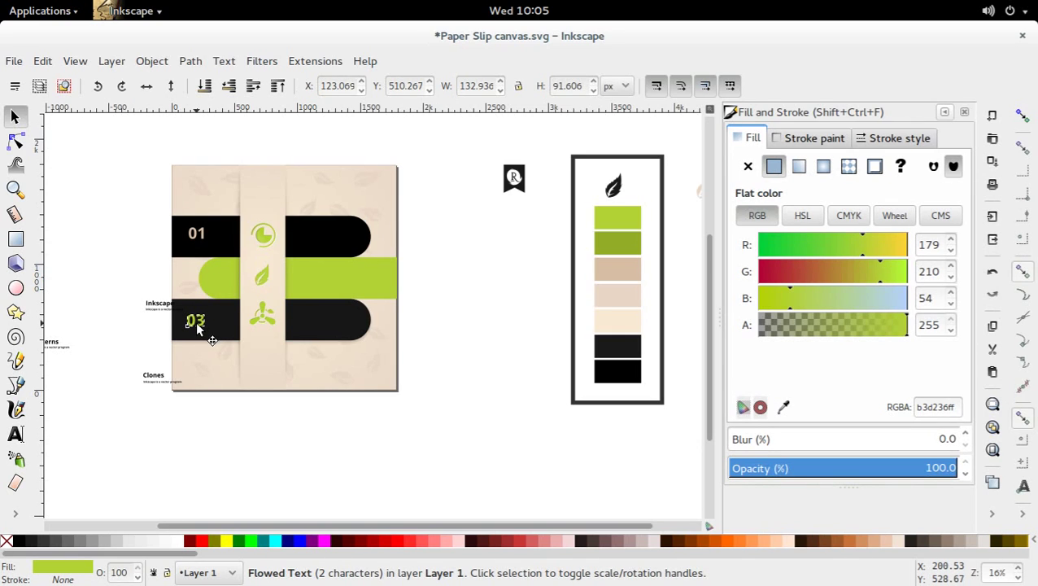
shift+click(214, 235)
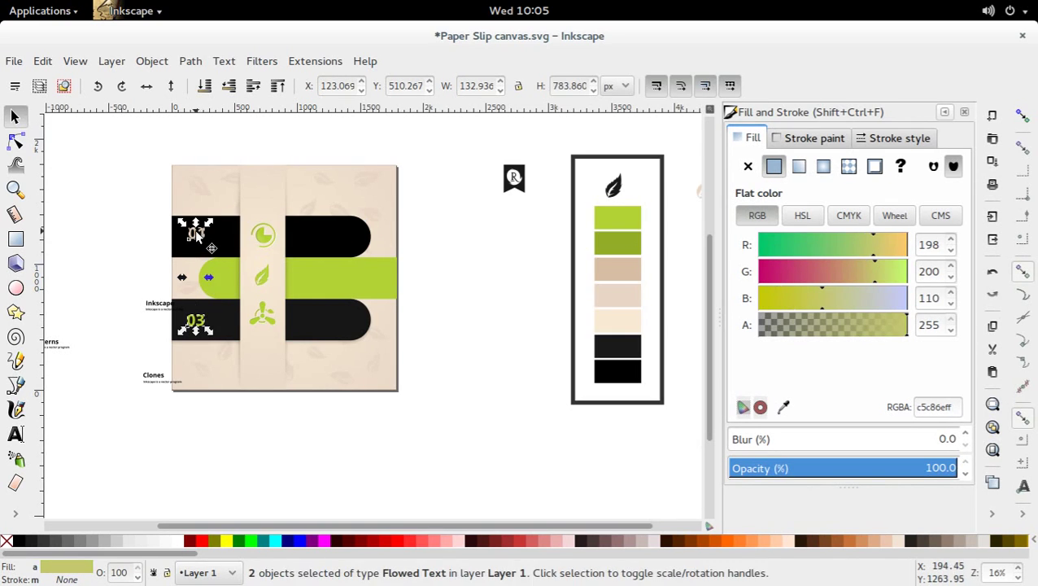
drag(214, 236, 346, 251)
click(430, 342)
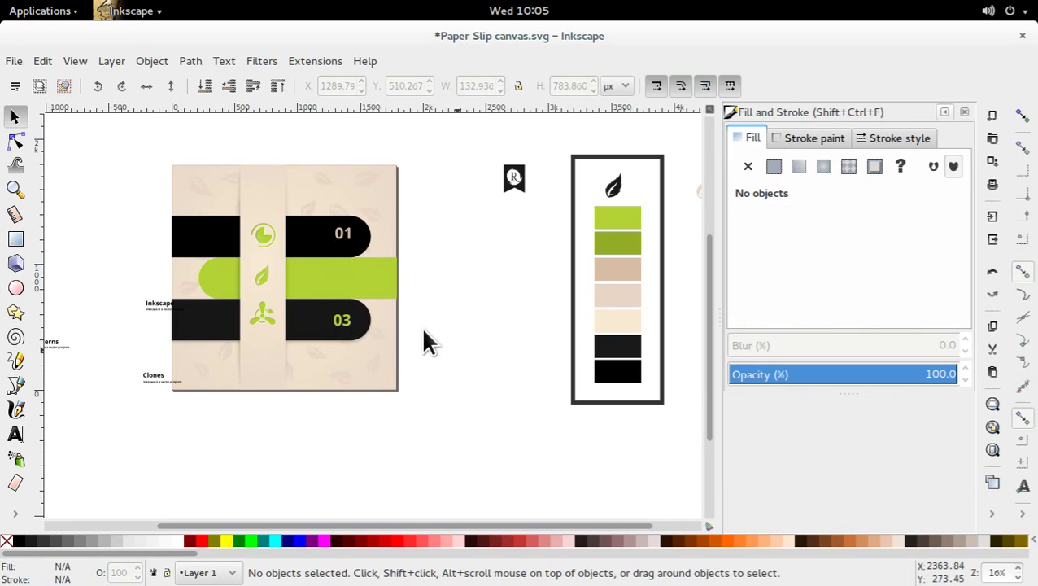
ctrl+click(348, 240)
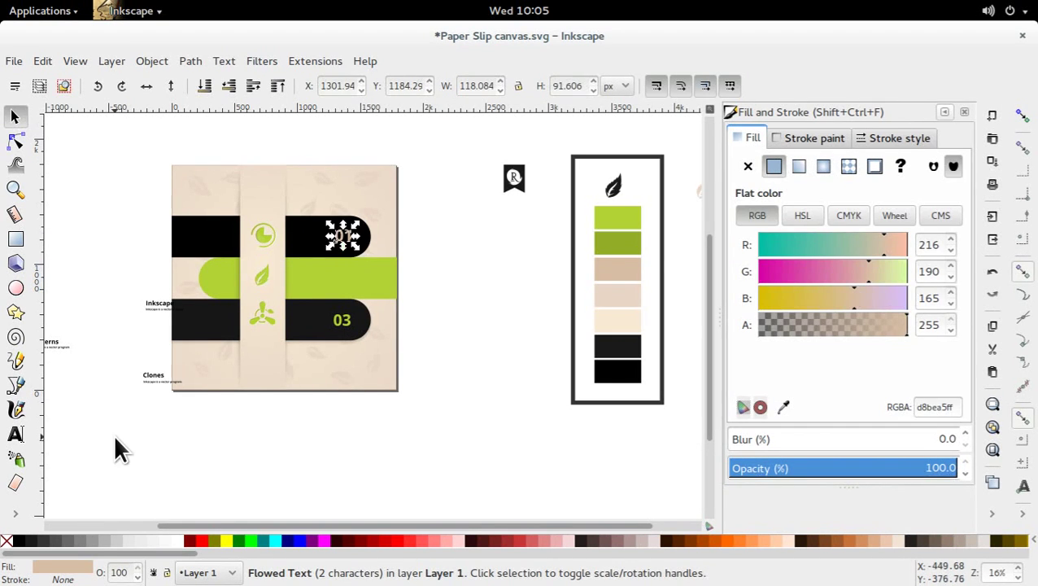
click(125, 425)
- Move the Inkscape heading and its caption onto the upper black strip before the 01, at X 962.086 px, Y 1231.22 px
drag(138, 418, 291, 425)
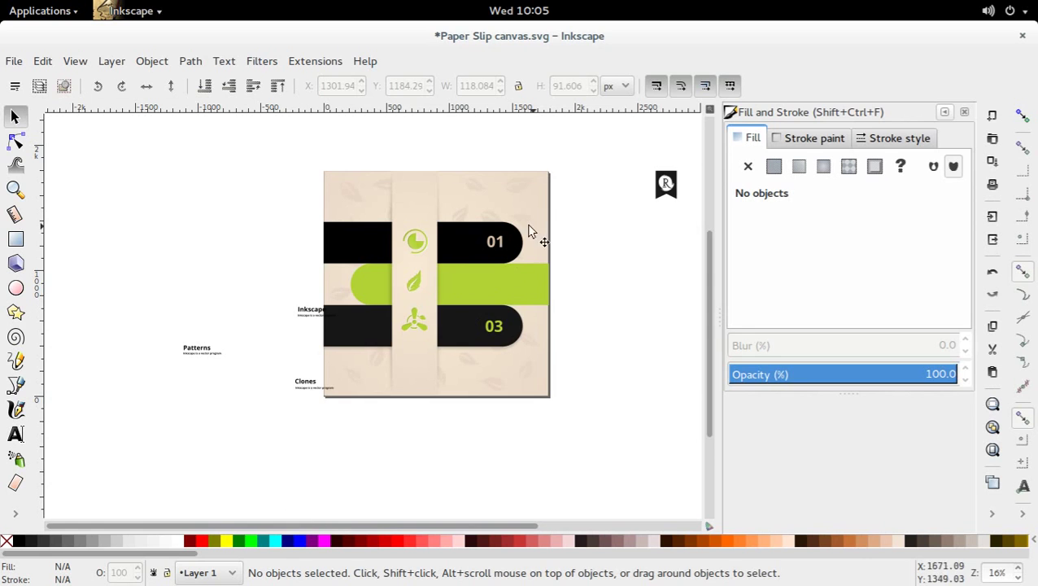
click(306, 316)
shift+click(306, 311)
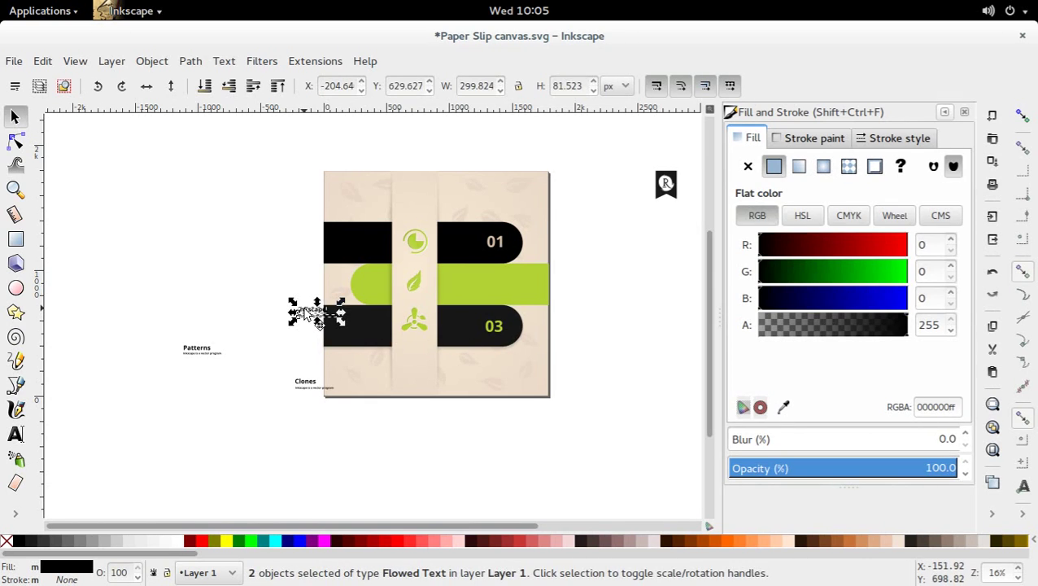
drag(308, 312, 455, 235)
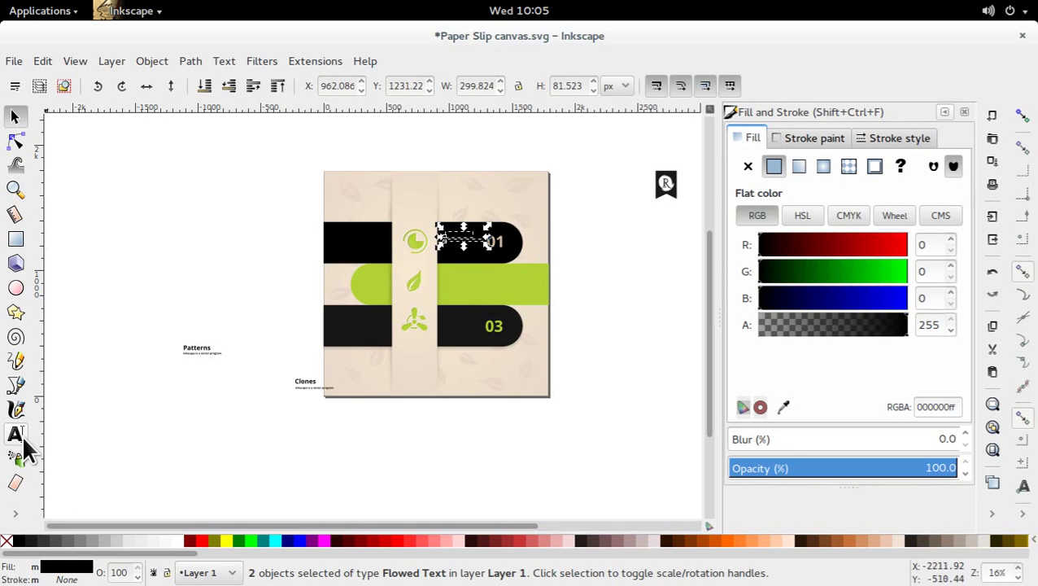
- Fill the Inkscape heading and its caption with the pale beige e8d7c7 sampled from the palette's fourth swatch
key(d)
scroll(599, 381, right, 6)
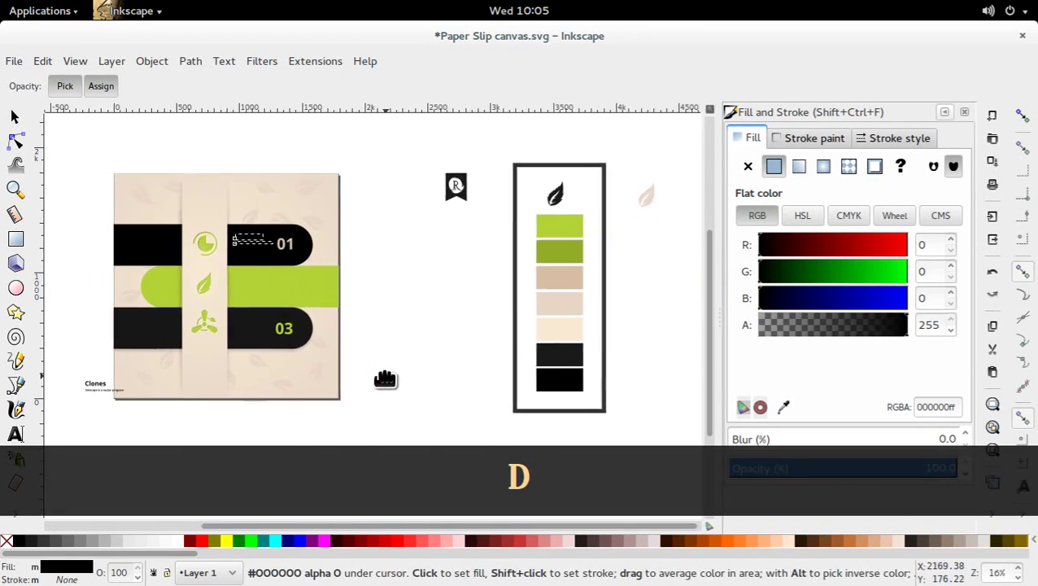
click(570, 306)
key(d)
click(368, 379)
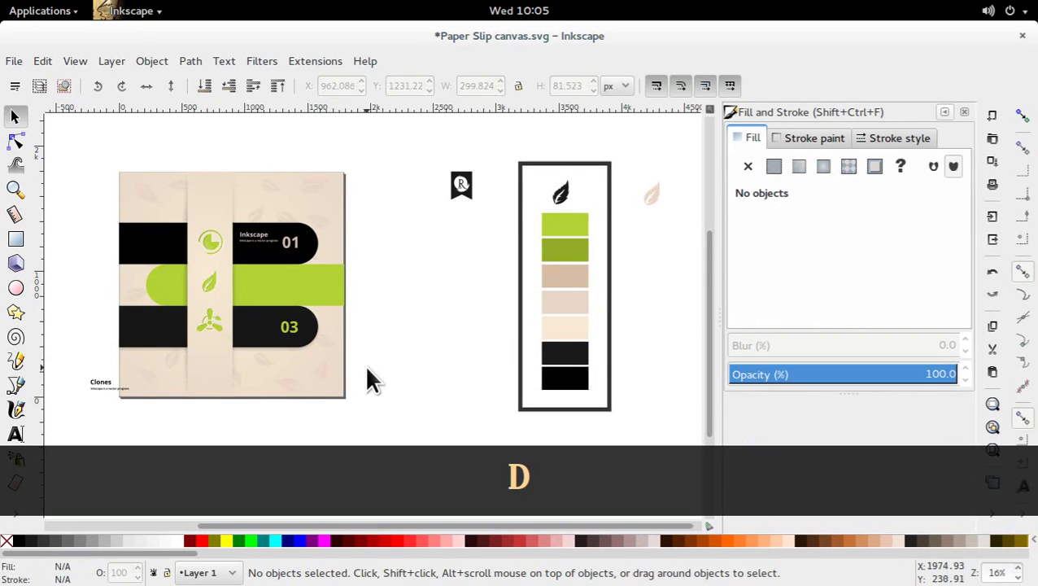
- Recolour the Inkscape heading and its caption on the upper black strip white, leaving the strip itself out of the selection
drag(366, 371, 463, 350)
click(358, 212)
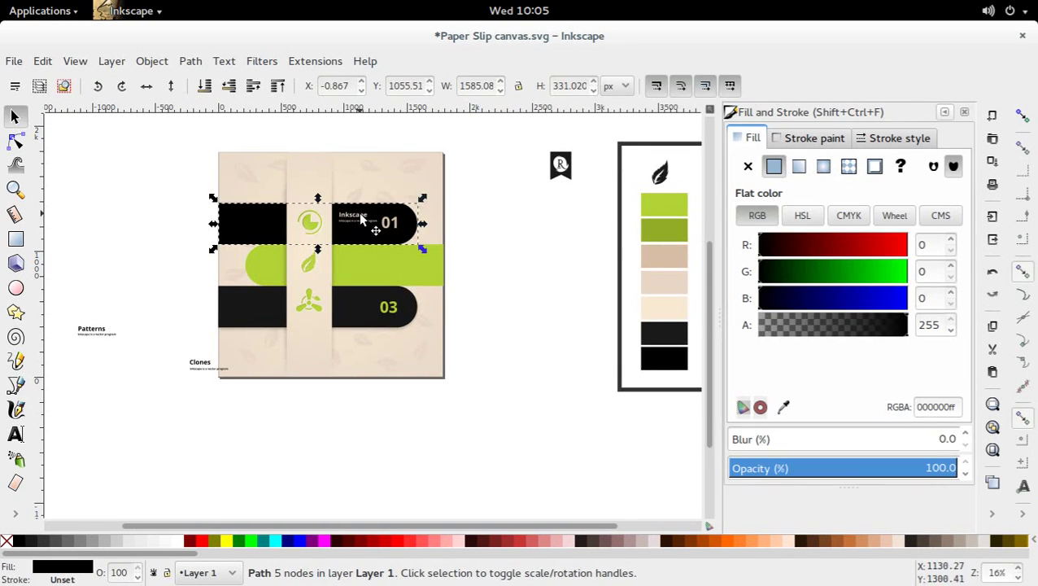
click(360, 215)
shift+click(362, 224)
shift+click(363, 223)
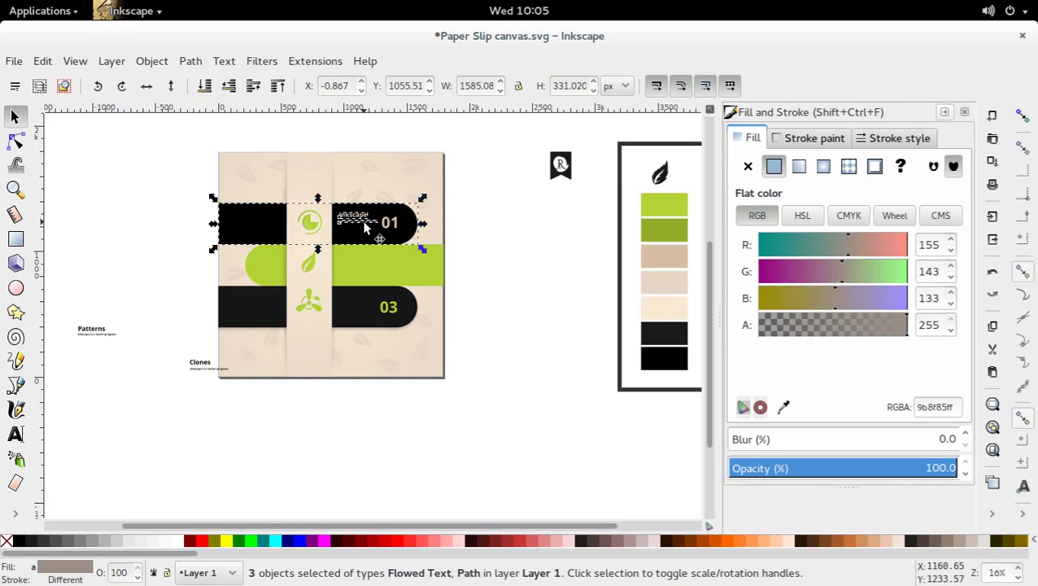
shift+click(357, 235)
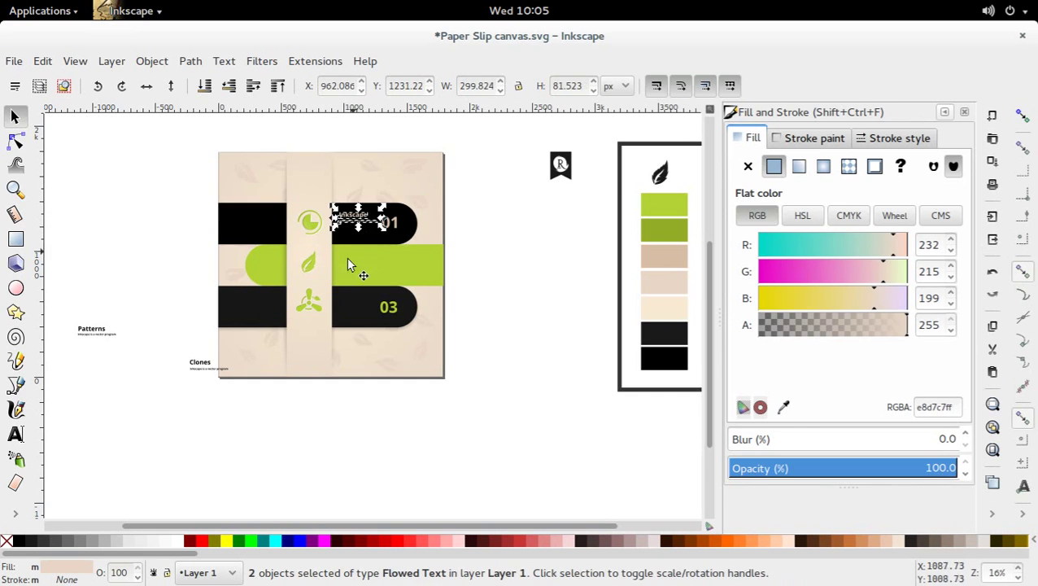
click(178, 540)
click(262, 436)
drag(319, 358, 437, 360)
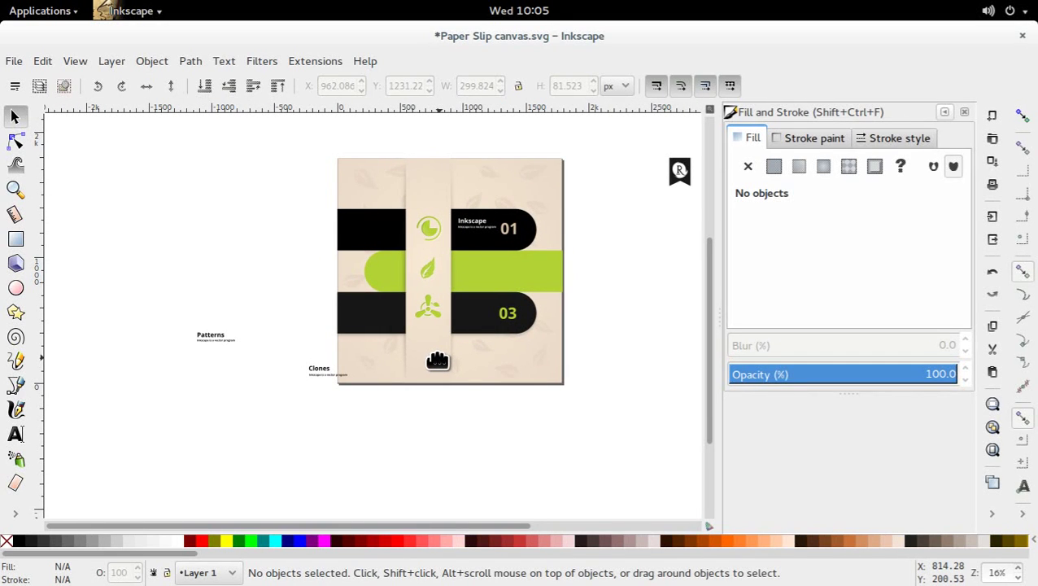
- Move the 01 off the upper black strip into the blank area to the right of the page
scroll(437, 360, up, 1)
drag(489, 269, 489, 348)
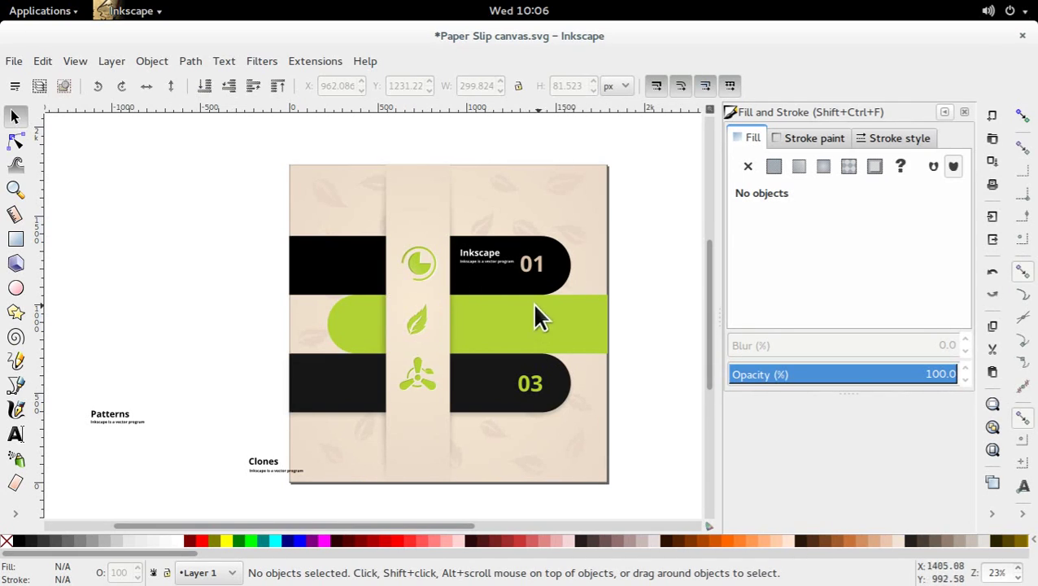
mouse_move(584, 356)
mouse_down()
mouse_move(602, 309)
mouse_move(587, 344)
mouse_up()
drag(547, 272, 677, 278)
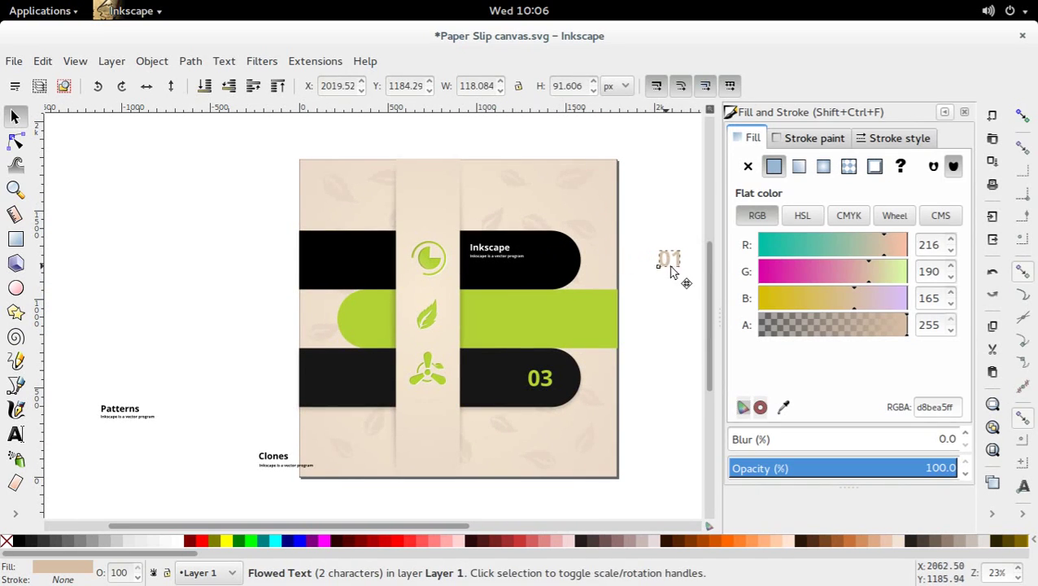
- Move the Inkscape heading with its caption, and the 03, off the black strips into the blank area right of the page
click(498, 258)
click(493, 252)
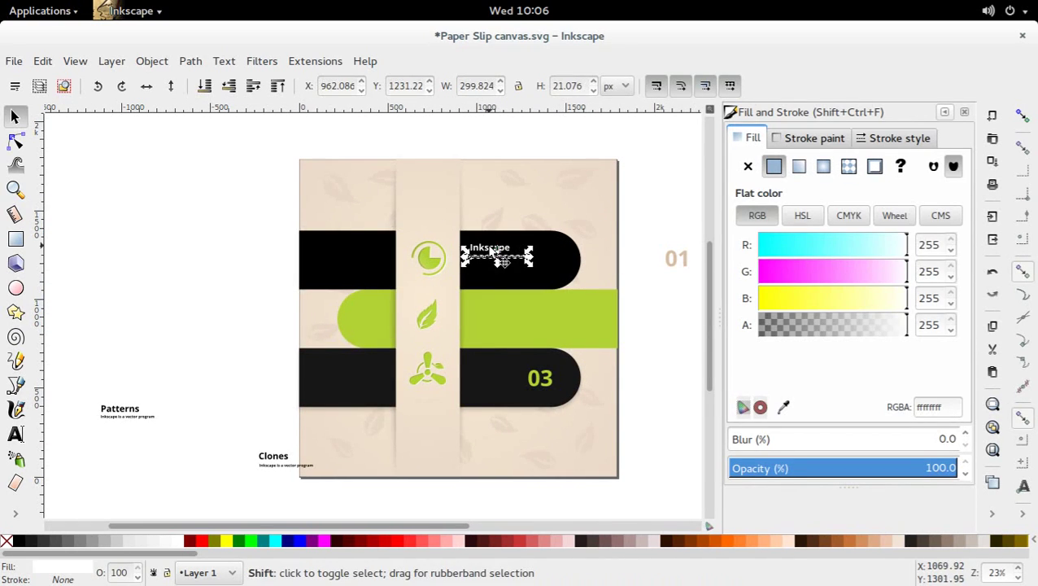
shift+click(488, 246)
shift+click(488, 247)
shift+click(489, 269)
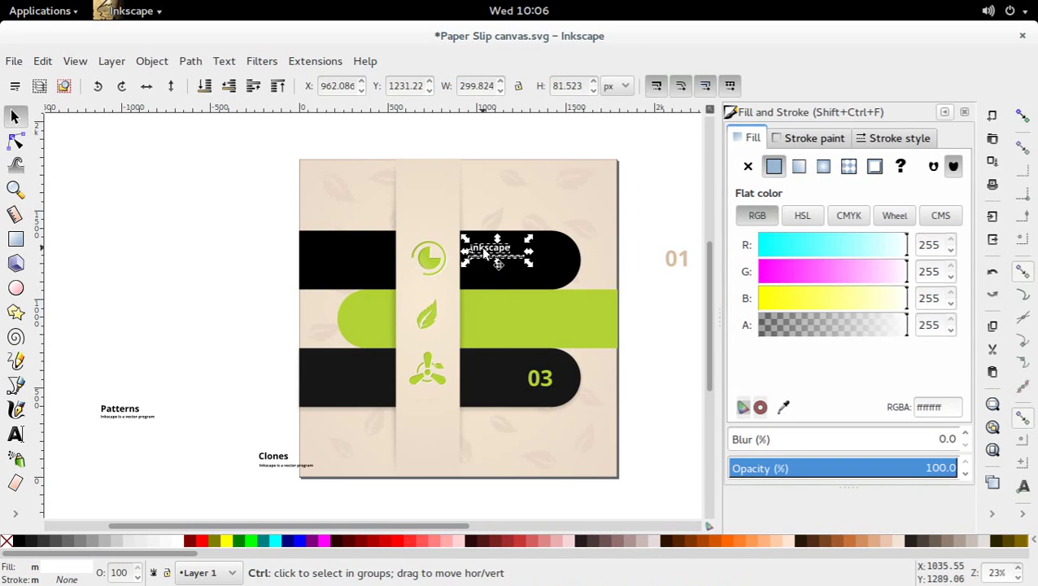
drag(489, 249, 700, 262)
drag(645, 352, 594, 338)
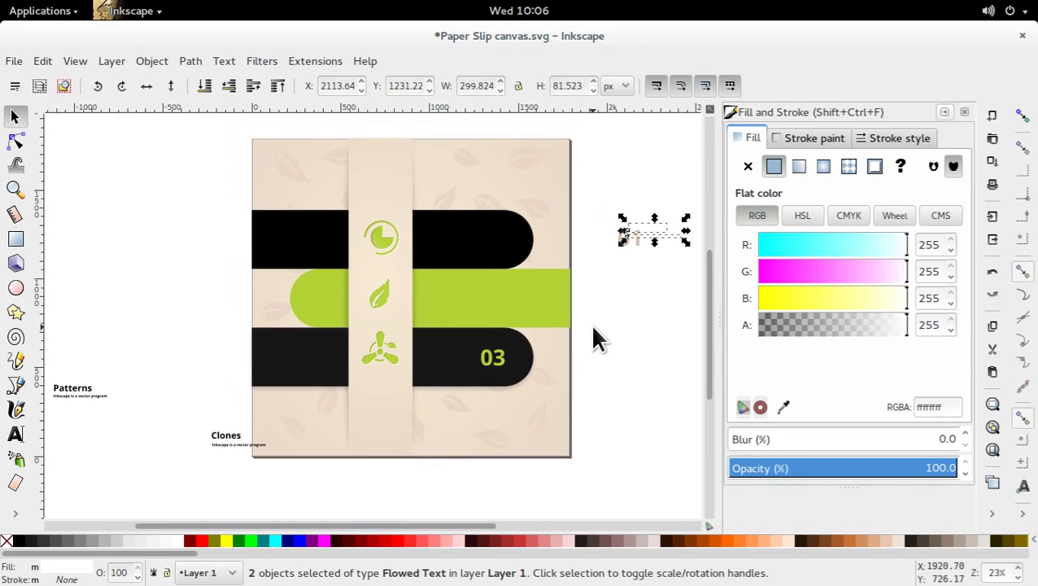
drag(494, 358, 647, 385)
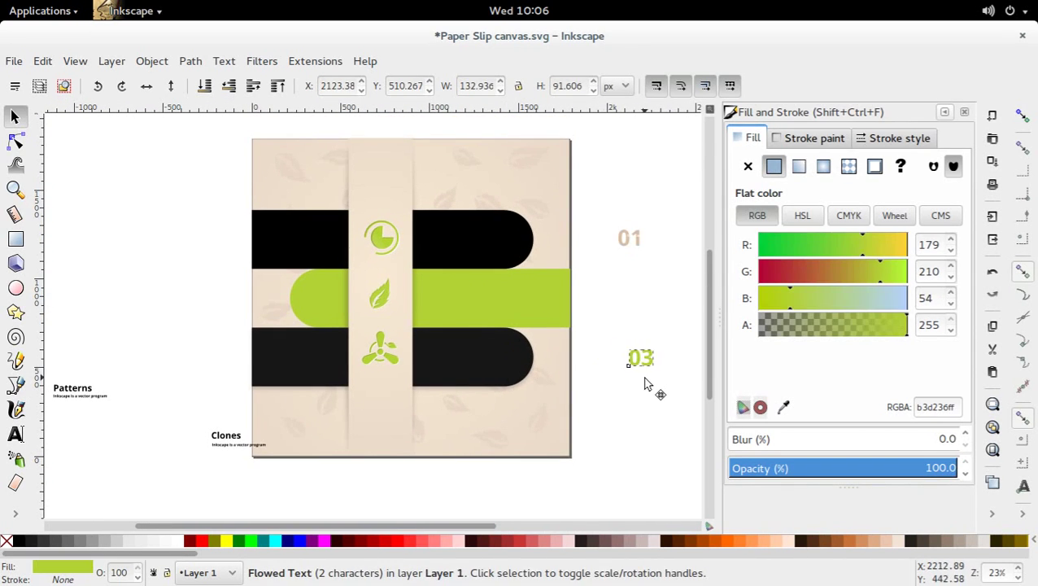
- Try to flip the upper black strip, the green strip and the lower strip's shadow horizontally, and undo the flip
click(461, 386)
shift+click(481, 239)
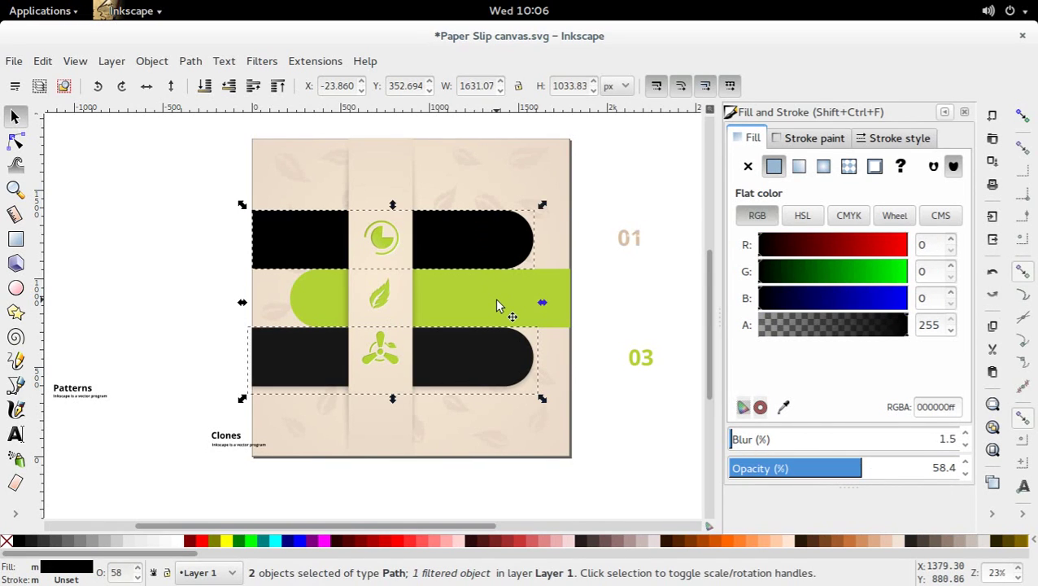
shift+click(496, 301)
key(n)
shift+click(512, 397)
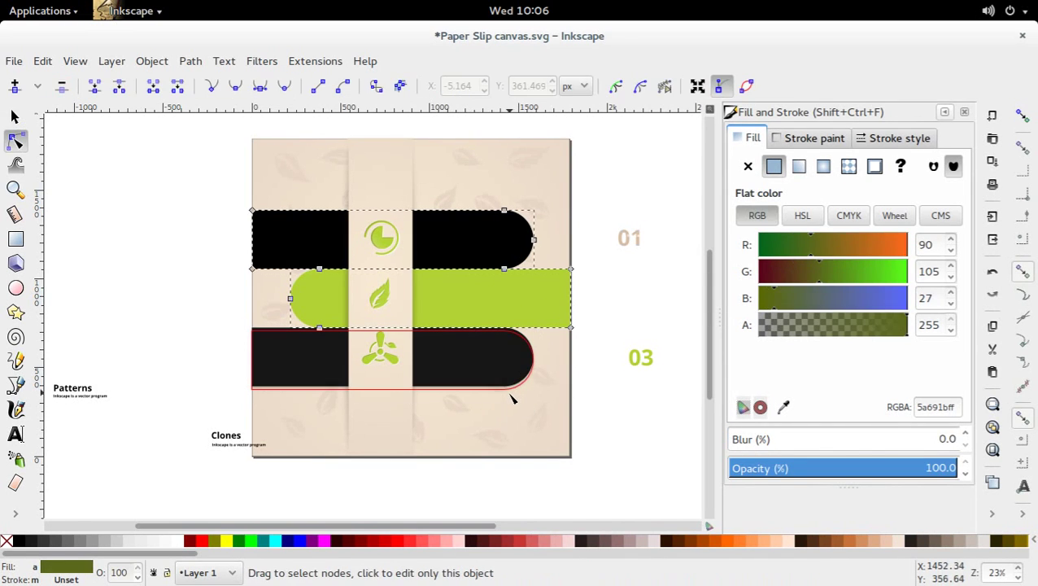
shift+click(505, 398)
key(s)
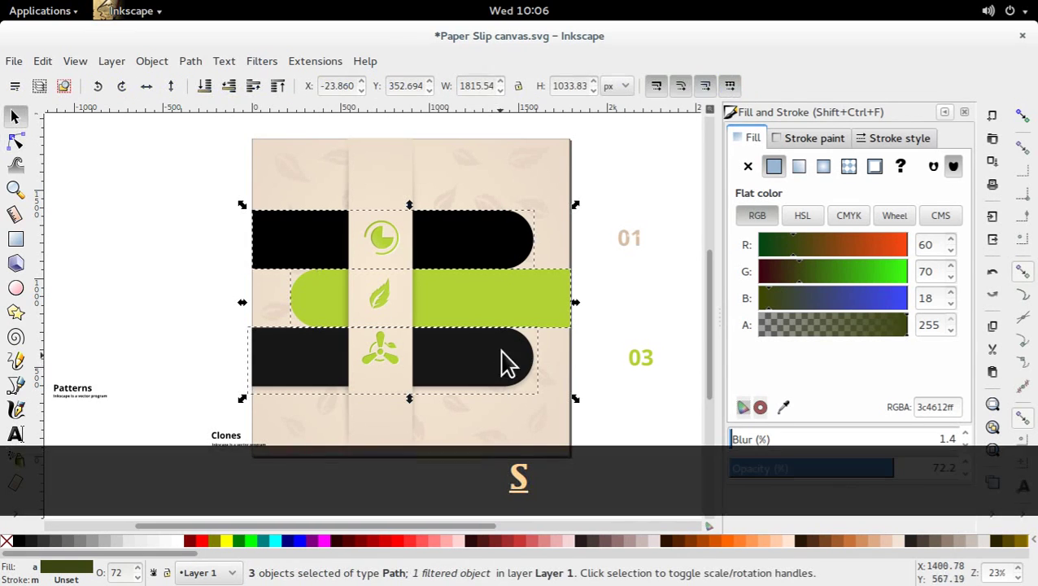
click(145, 84)
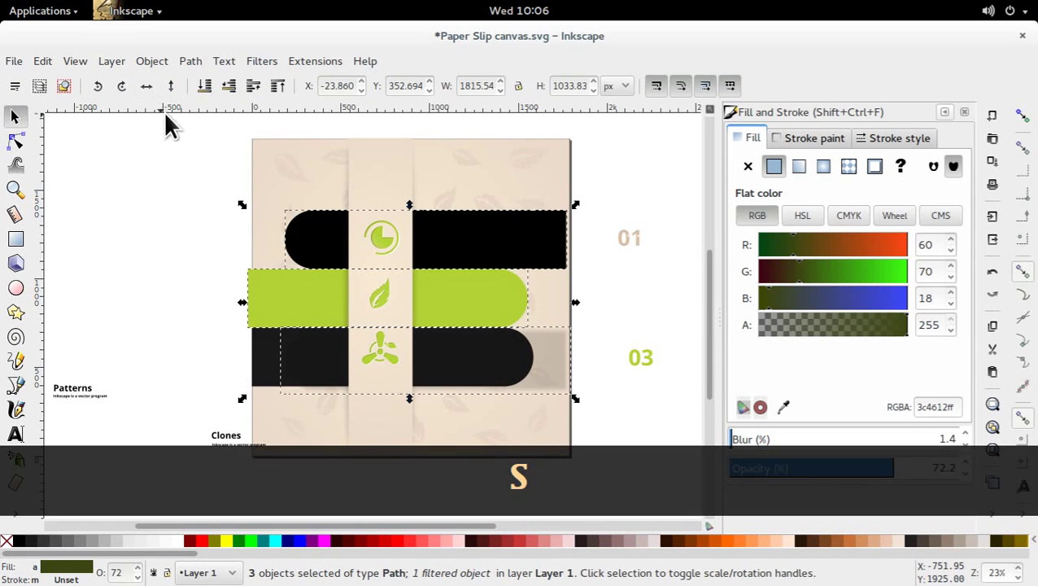
key(ctrl+z)
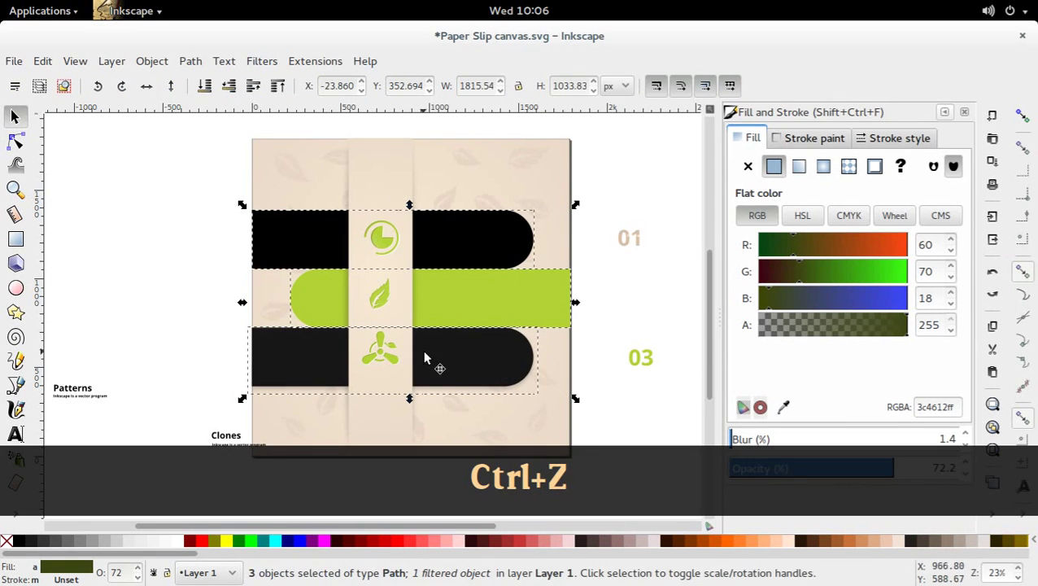
shift+click(486, 366)
shift+click(484, 364)
shift+click(476, 398)
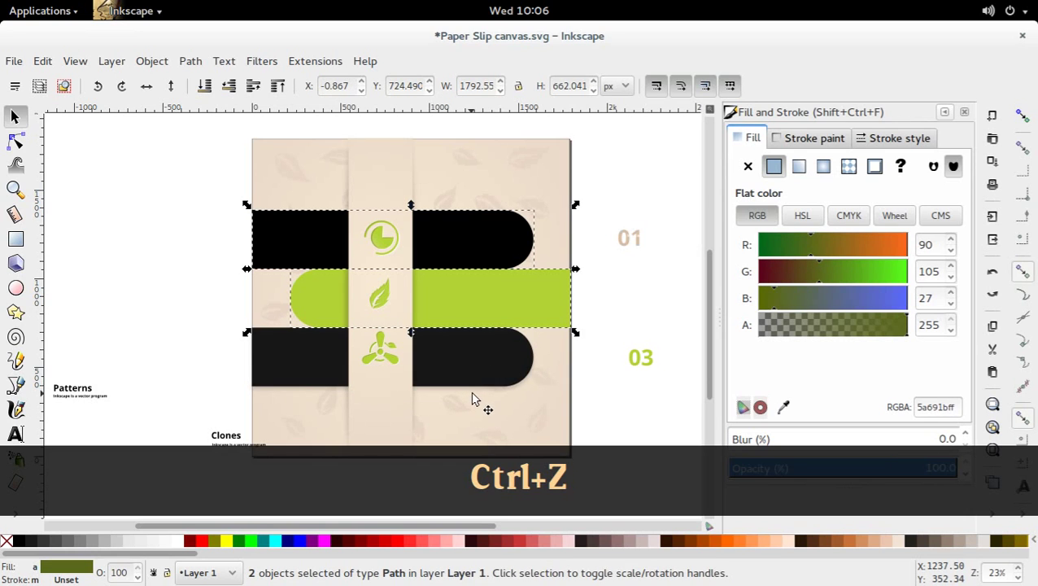
shift+click(498, 396)
shift+click(506, 397)
shift+click(512, 397)
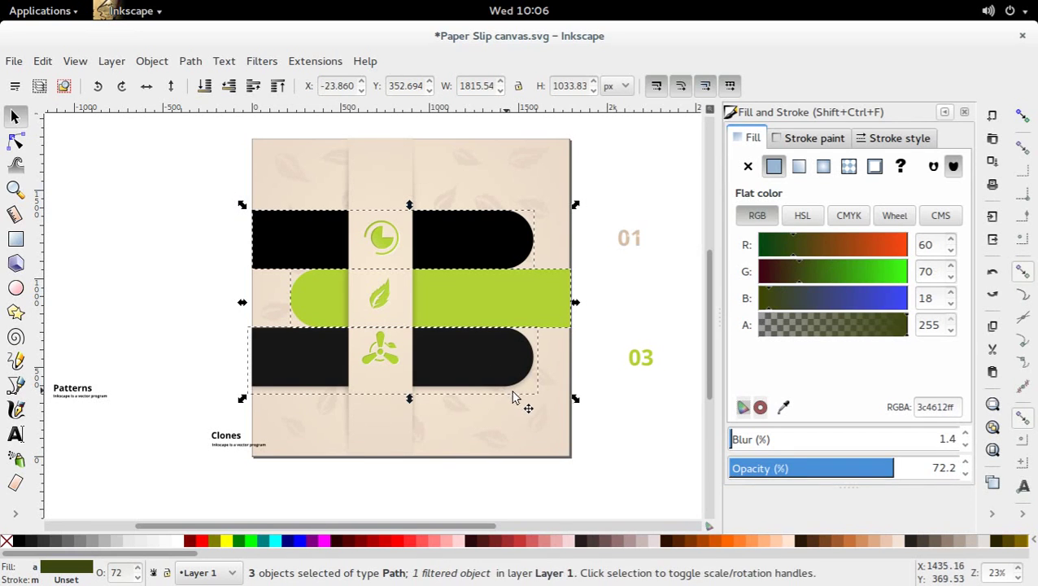
drag(589, 392, 198, 333)
shift+click(380, 359)
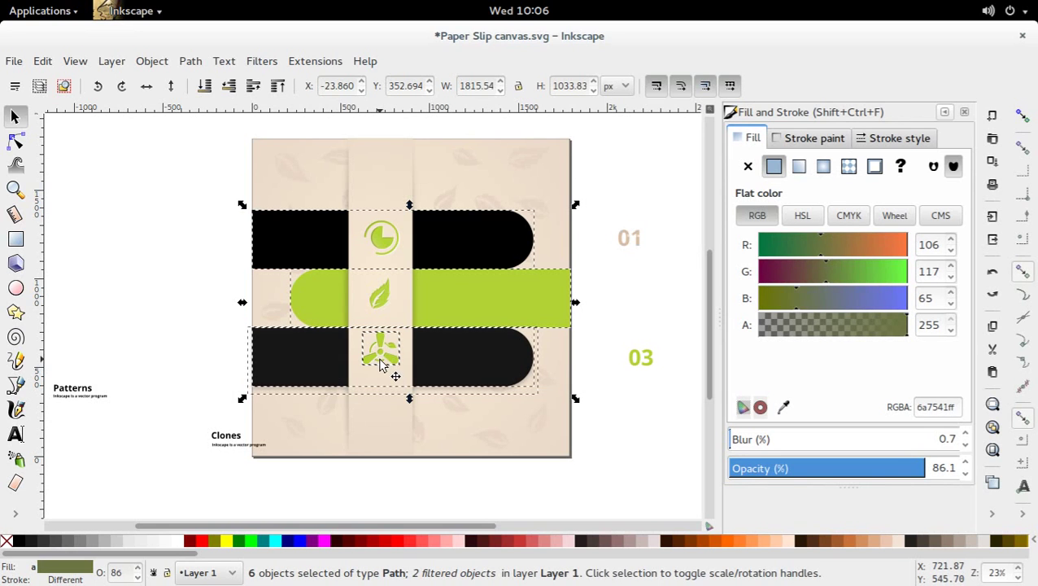
shift+click(380, 363)
click(610, 397)
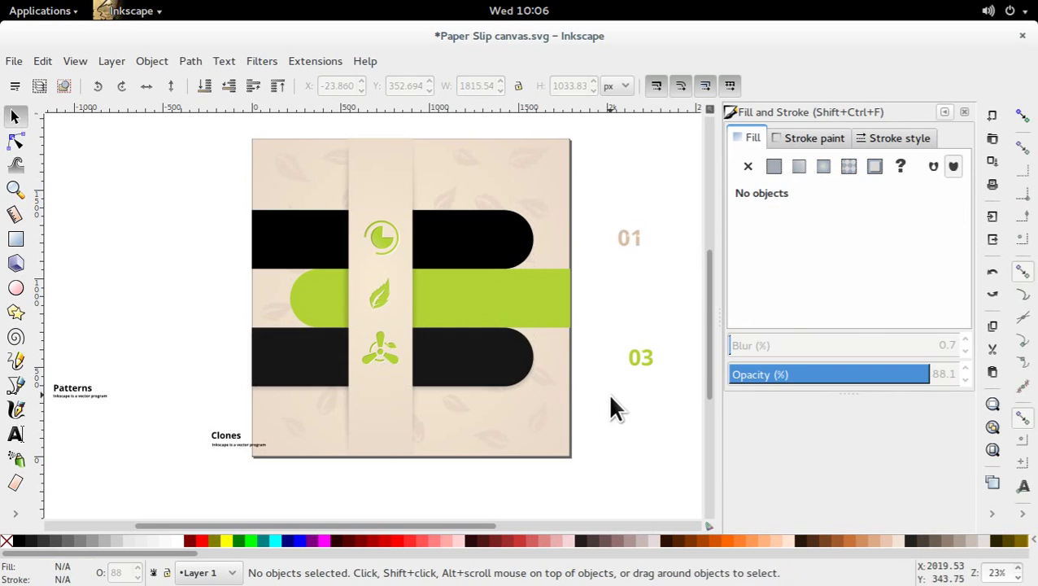
- Flip the upper black strip, the green strip and the lower black strip's shadow horizontally as one selection
drag(644, 412, 431, 332)
click(482, 368)
shift+click(501, 319)
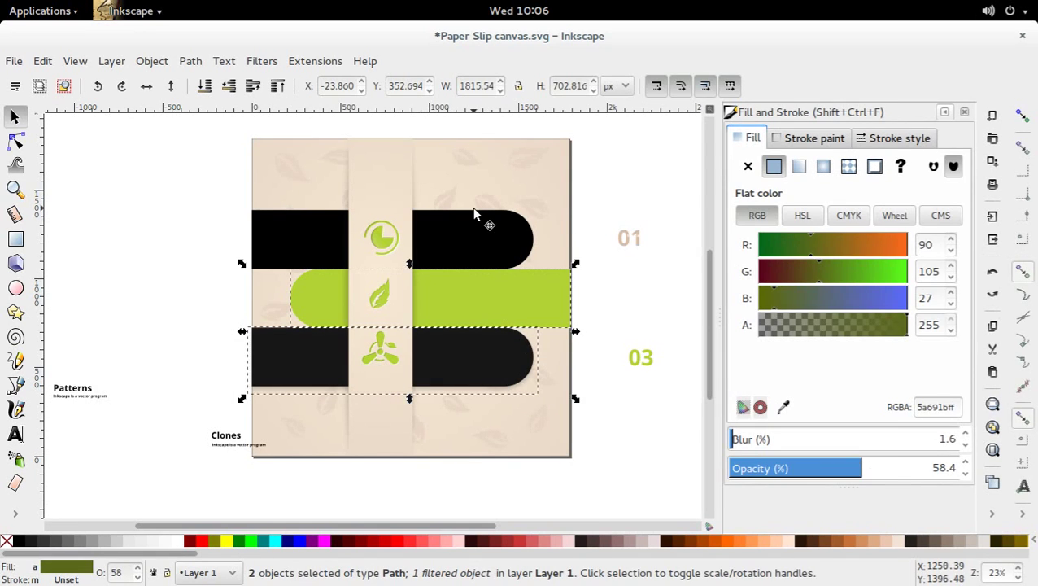
shift+click(486, 222)
click(145, 86)
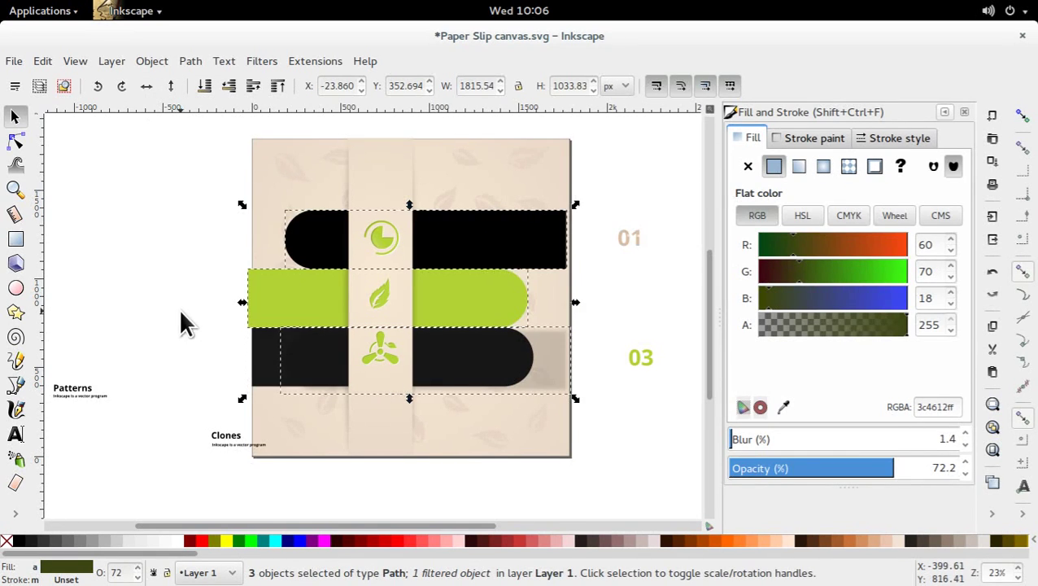
click(181, 320)
- Flip the lower black strip itself horizontally so its rounded end faces left
click(489, 371)
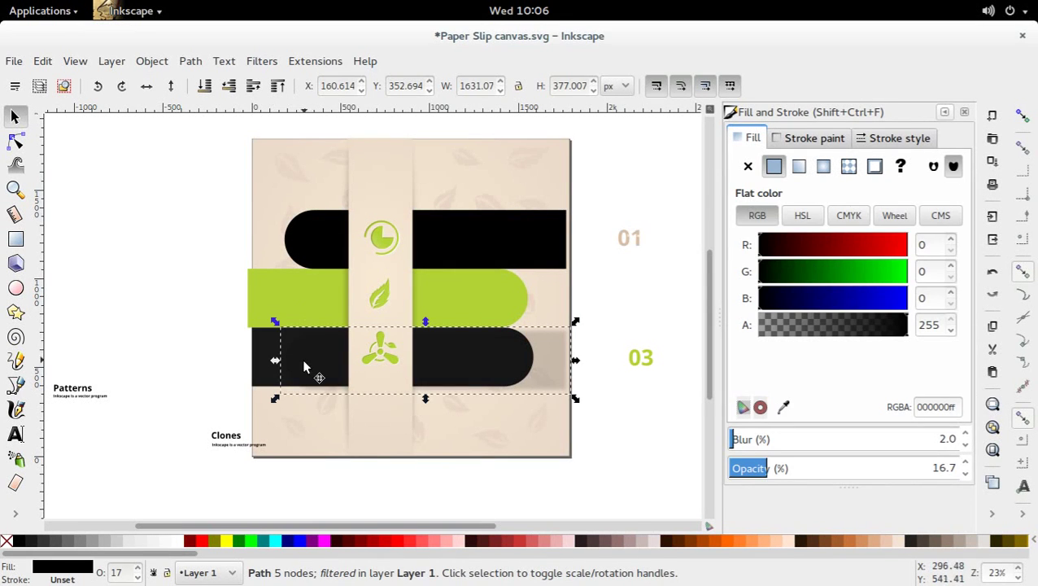
click(266, 353)
click(147, 86)
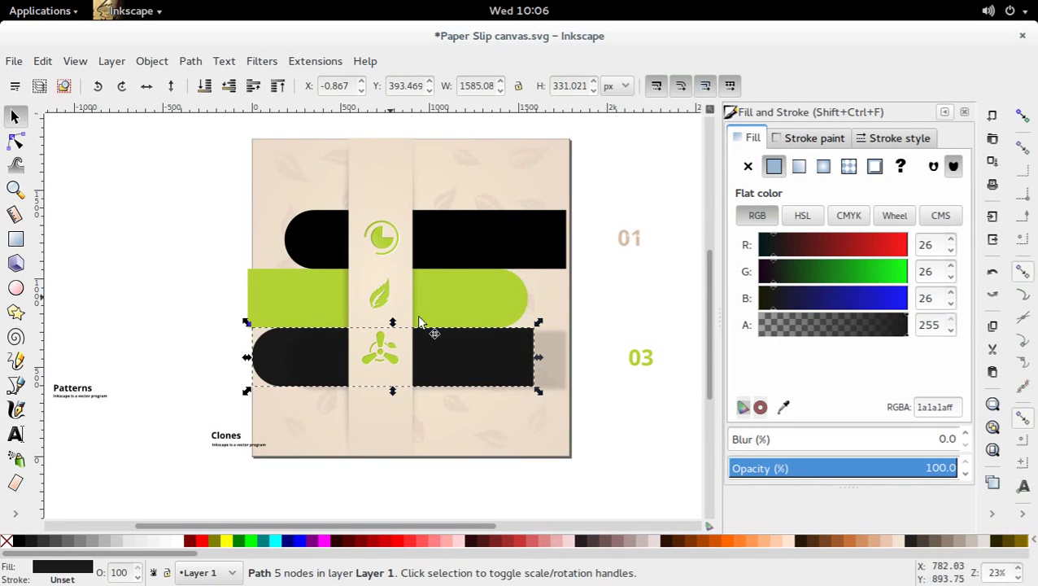
- Move the lower black strip's shadow to X 169.207 px, near the page's right edge, and lower it one level
drag(553, 367, 523, 370)
key(Escape)
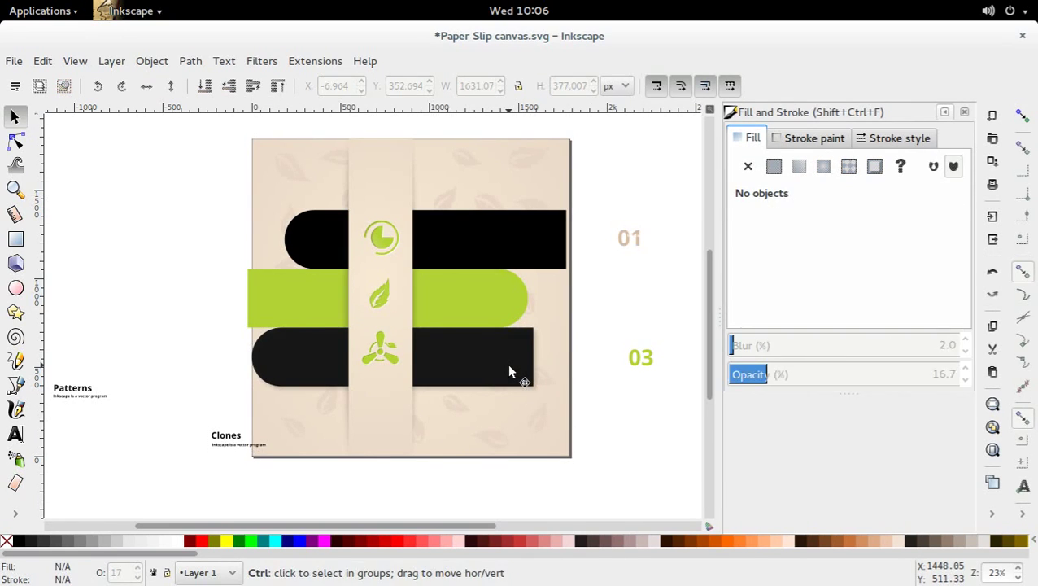
ctrl+click(509, 368)
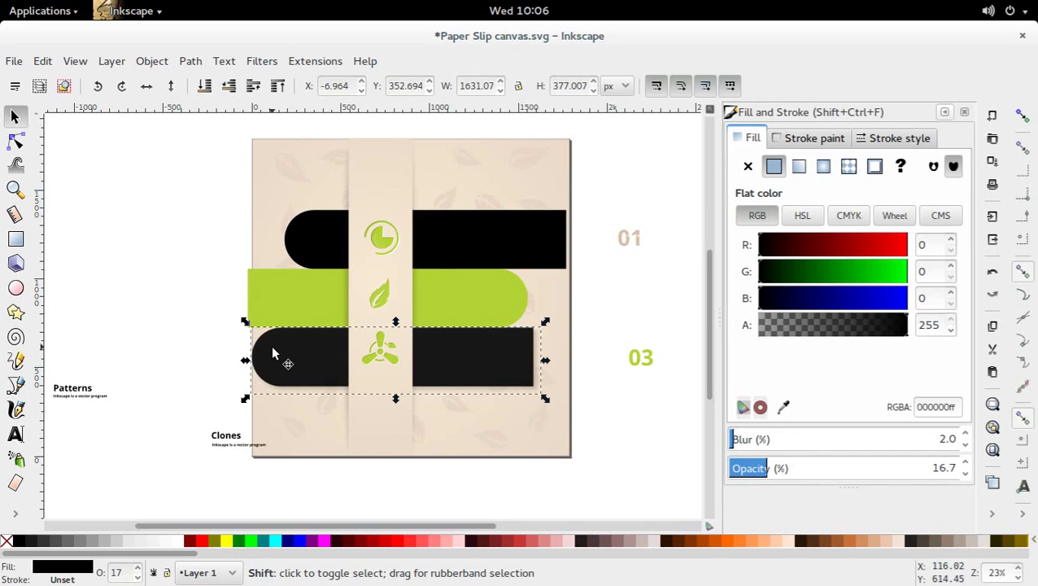
drag(470, 369, 508, 369)
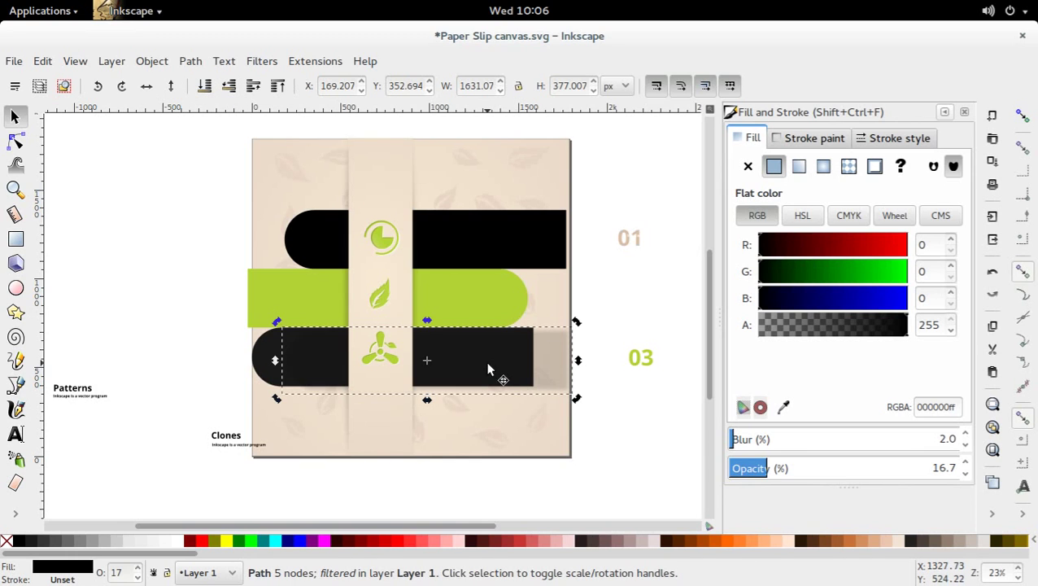
click(234, 87)
- Align the strips' square ends with the page edges: lower black at X 201.086 px, upper black at X 209.388 px, green at X 10.515 px
click(501, 365)
drag(502, 370, 529, 375)
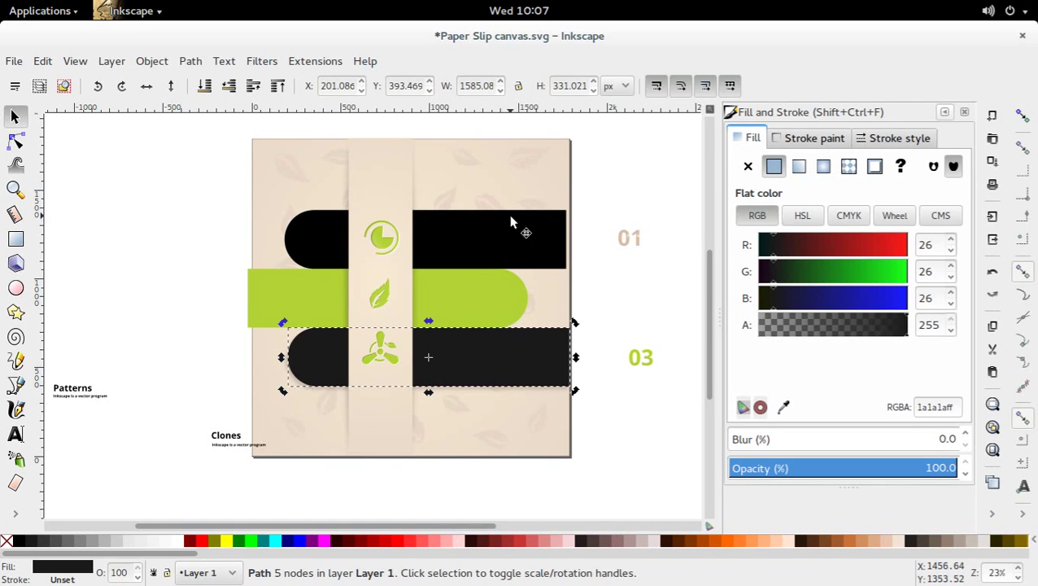
drag(509, 216, 525, 245)
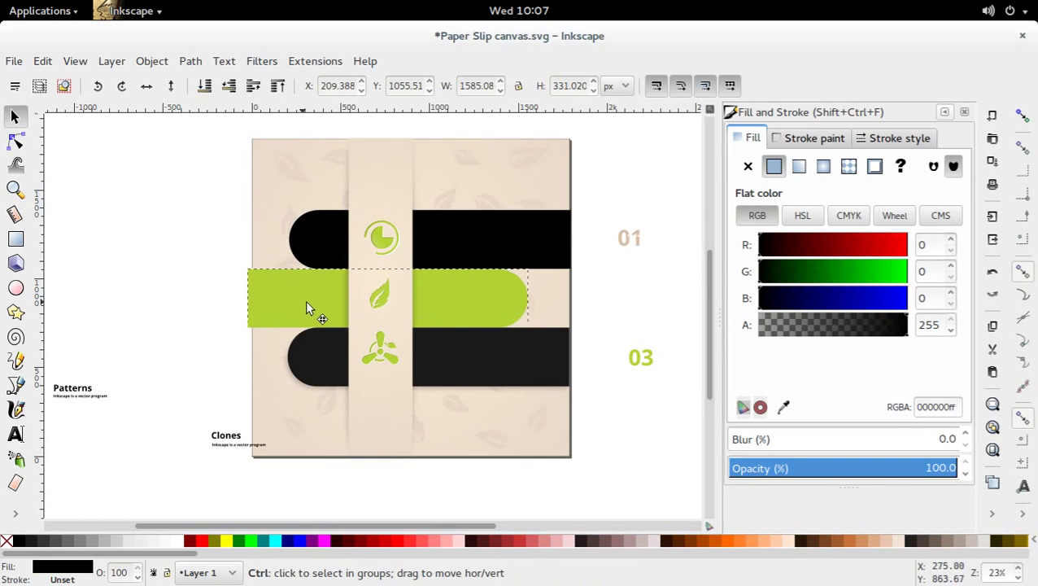
drag(305, 300, 308, 300)
click(179, 299)
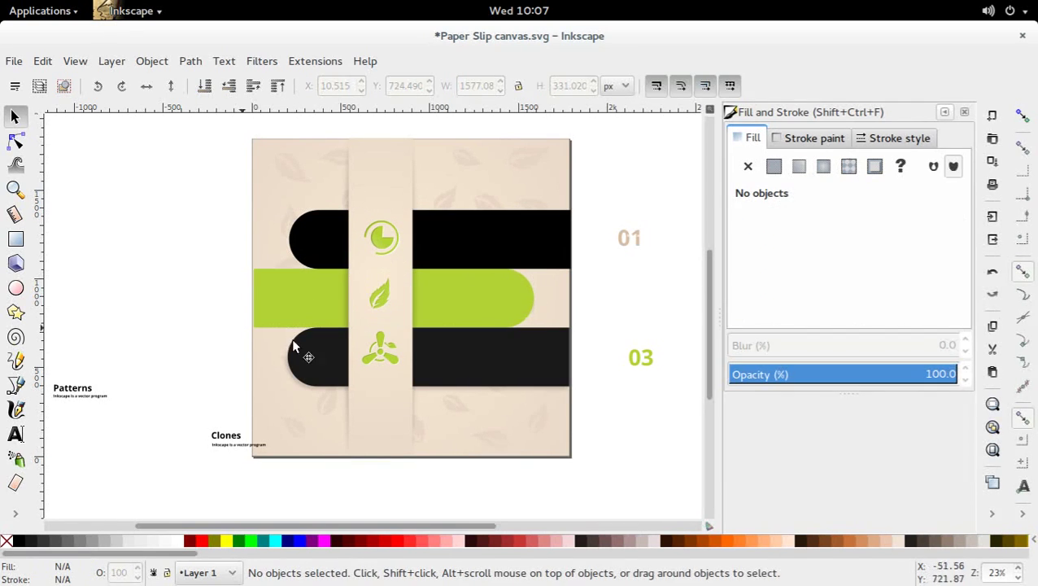
- Place 01 and 03 on the rounded left ends of the upper and lower black strips, at X 343.746 px and X 322.998 px
click(633, 236)
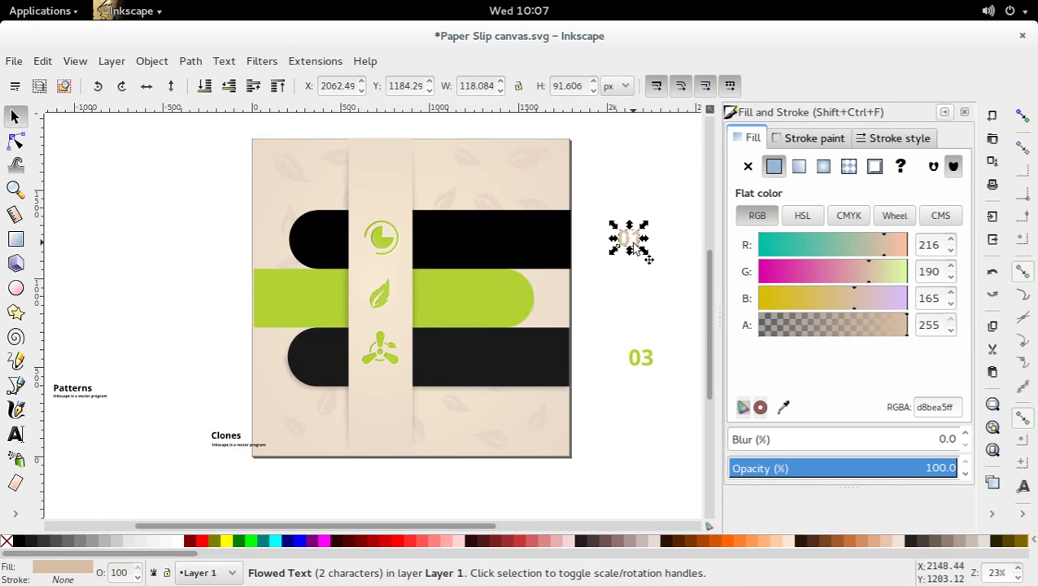
drag(646, 256, 325, 262)
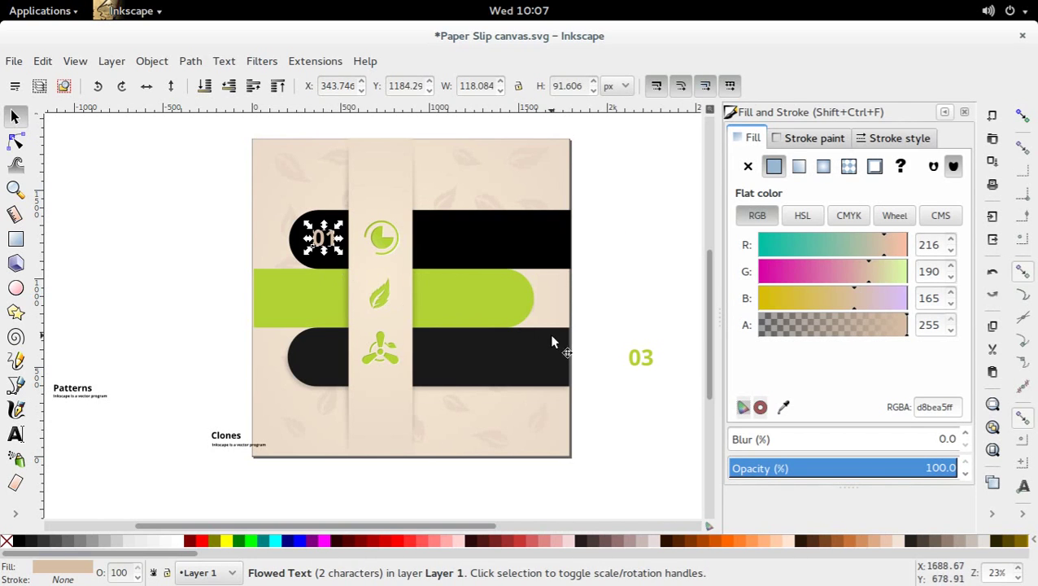
drag(633, 364, 325, 366)
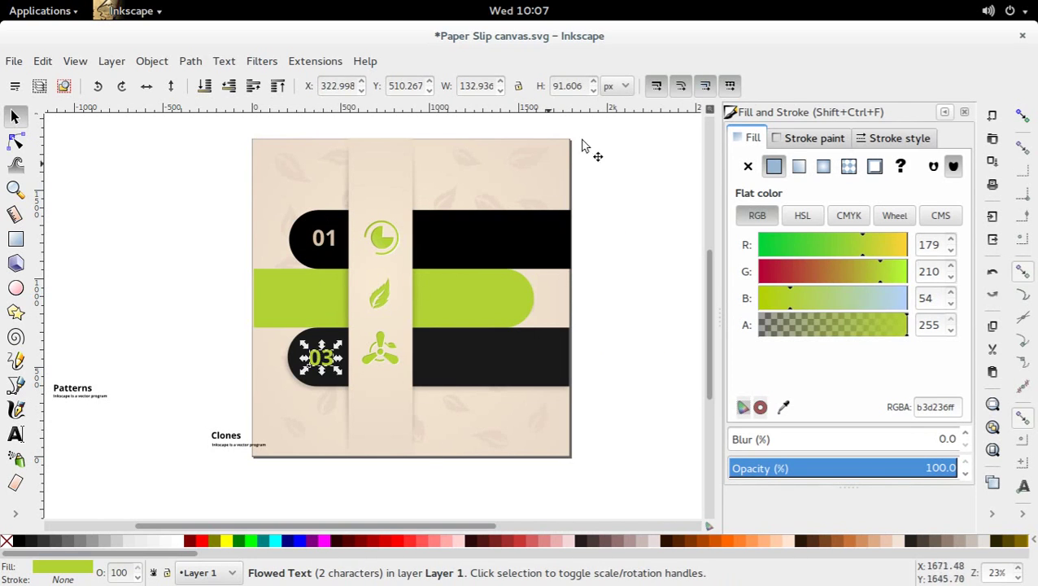
- Move the Inkscape heading and its caption onto the upper black strip right of the icon band, at X 966.383 px, Y 1231.22 px
drag(693, 173, 578, 264)
drag(655, 233, 596, 237)
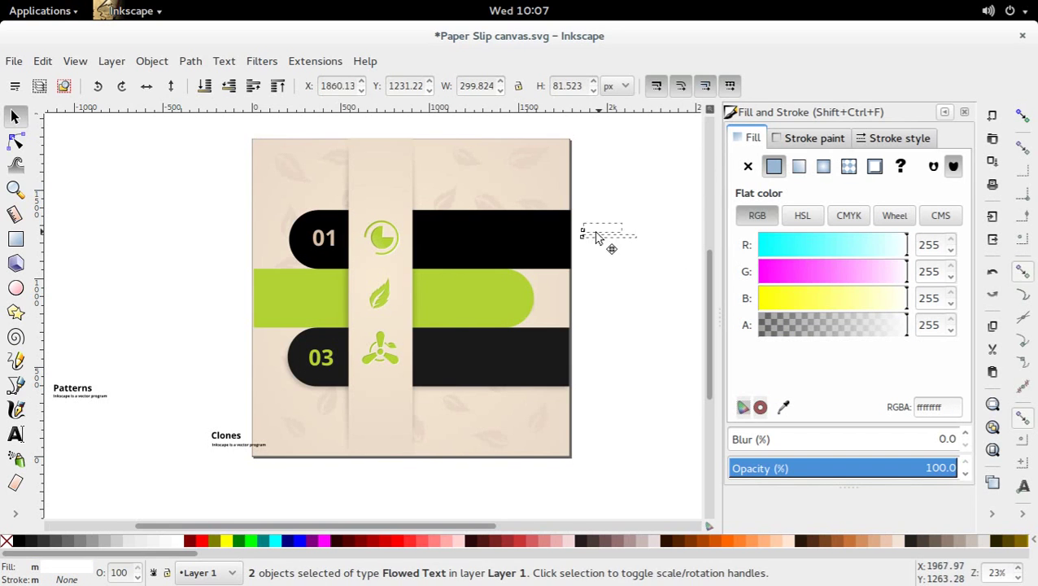
drag(446, 234, 442, 235)
click(647, 261)
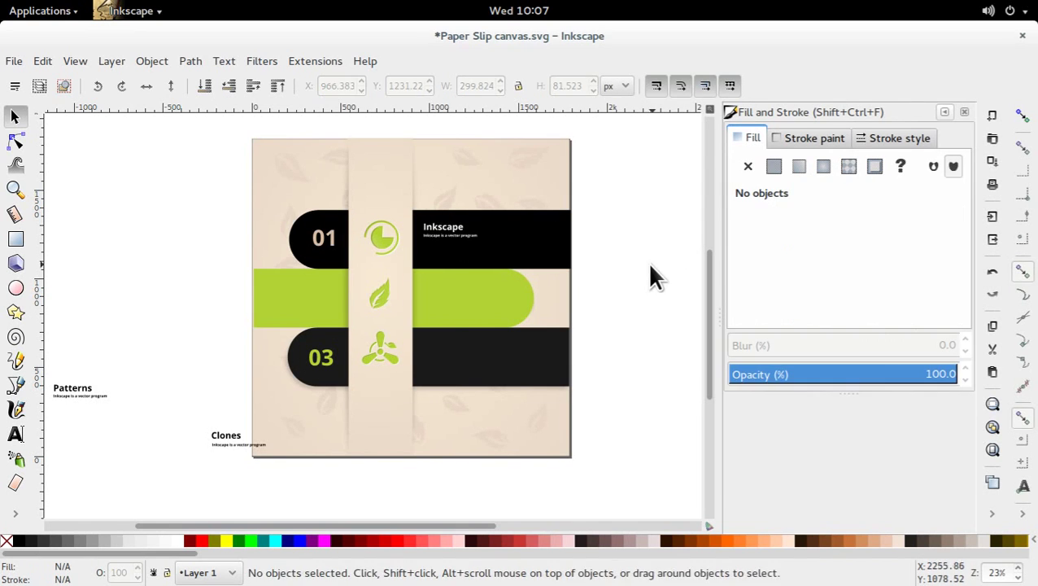
- Move the Clones heading and its caption onto the lower black strip right of the icon band and colour them white
drag(186, 413, 216, 444)
drag(284, 468, 285, 466)
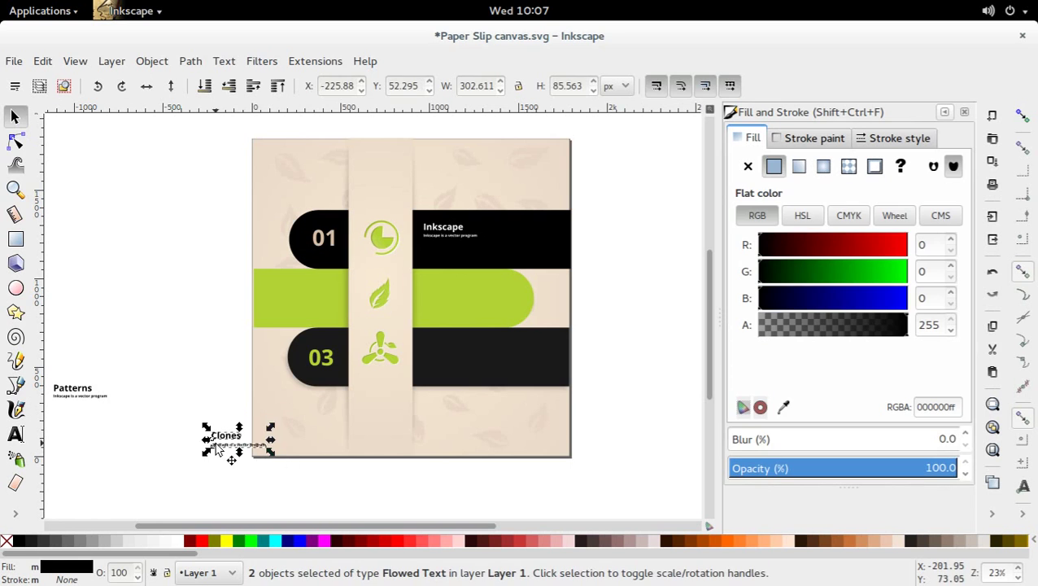
drag(218, 448, 432, 362)
- Move the Patterns heading and its caption onto the left part of the green strip, at X 125.728 px, Y 881.353 px
click(148, 390)
drag(132, 366, 297, 298)
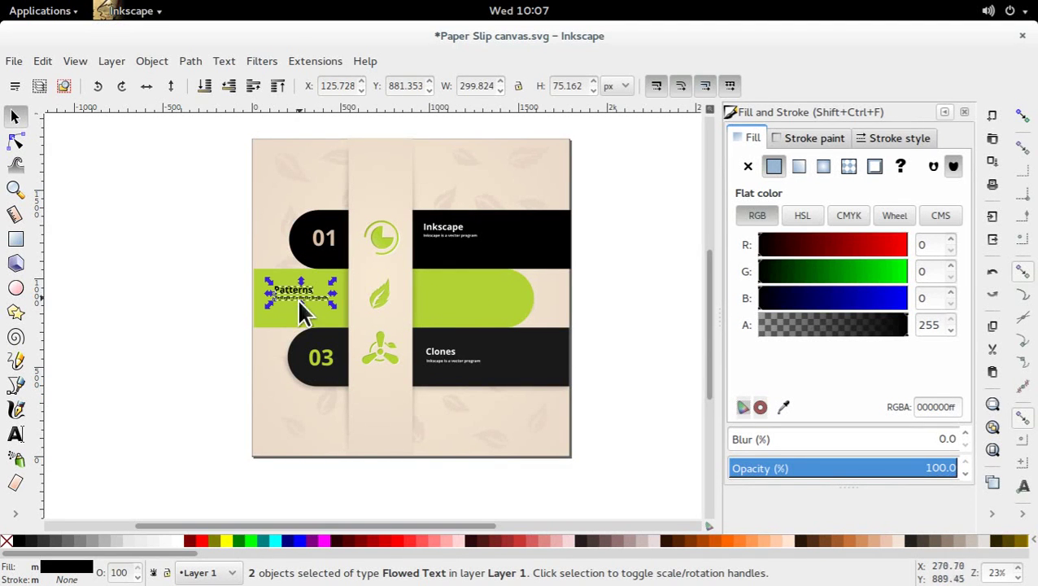
click(158, 396)
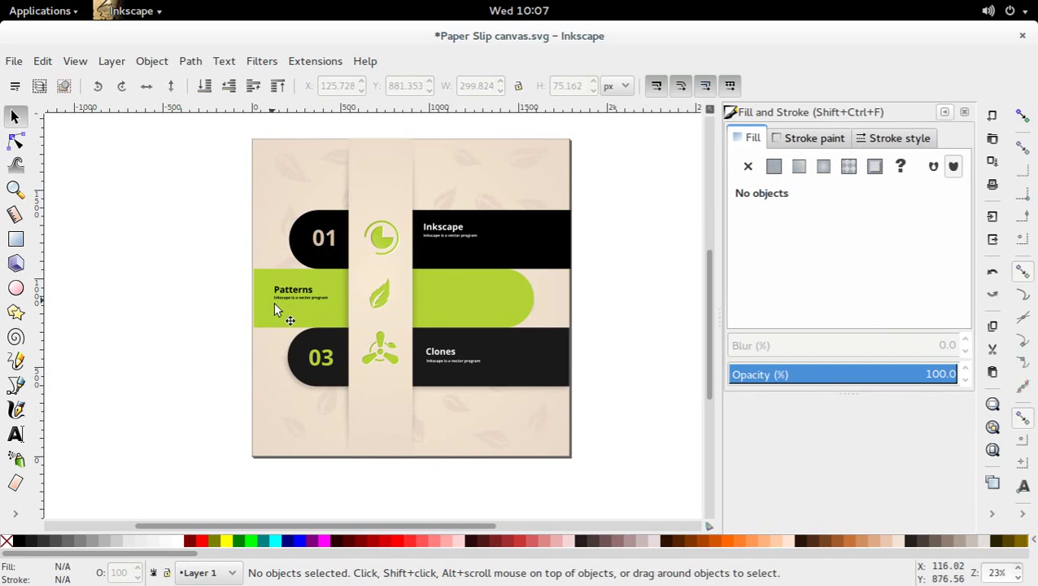
- Duplicate the 01 on the upper black strip and place the copy on the green strip's rounded end, at X 1319.13 px, Y 849.135 px
click(317, 234)
key(ctrl+d)
scroll(312, 358, left, 4)
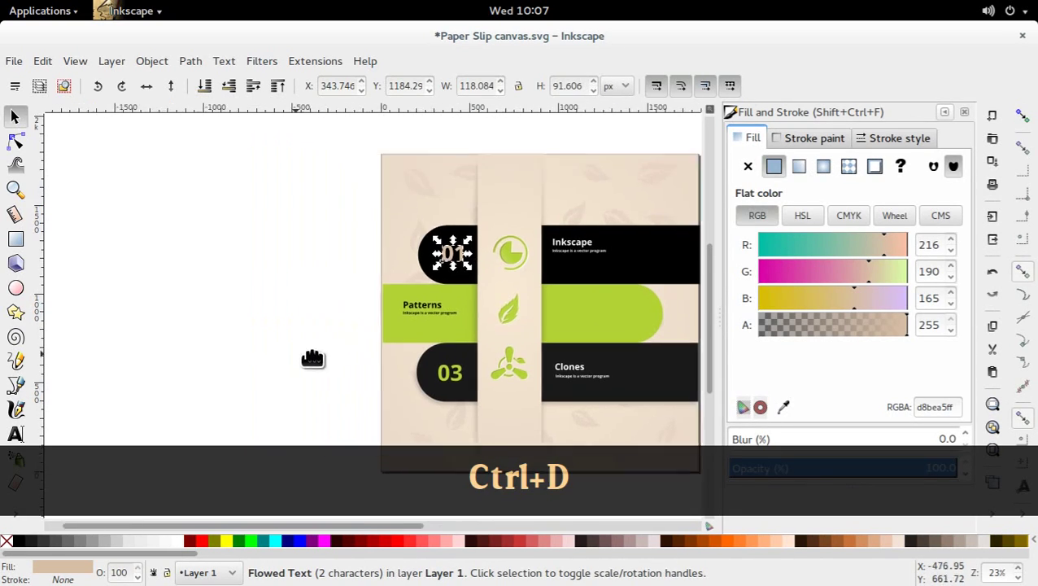
mouse_move(313, 358)
mouse_down()
mouse_move(454, 276)
mouse_move(182, 406)
mouse_up()
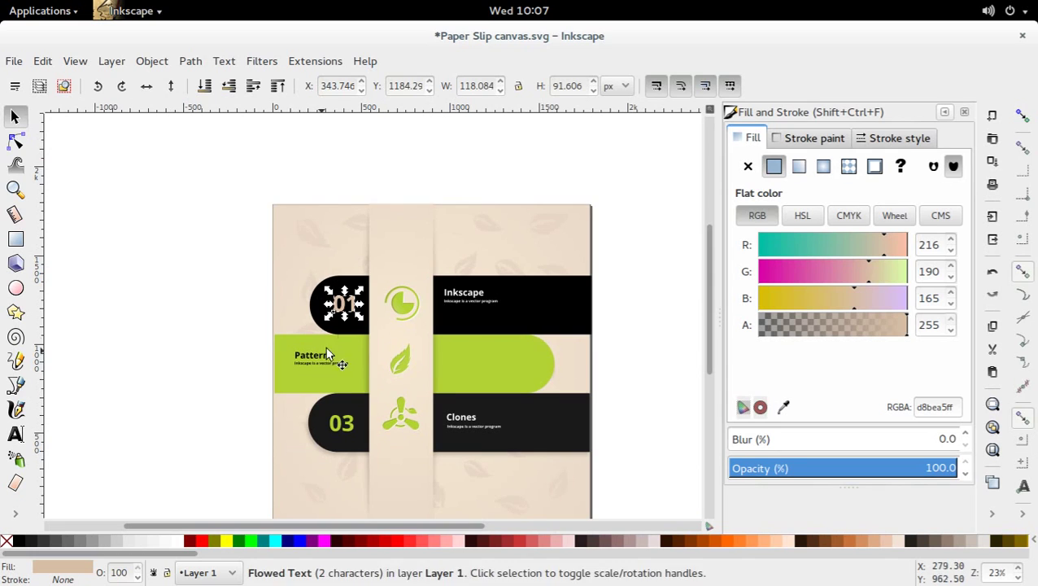
drag(354, 314, 516, 370)
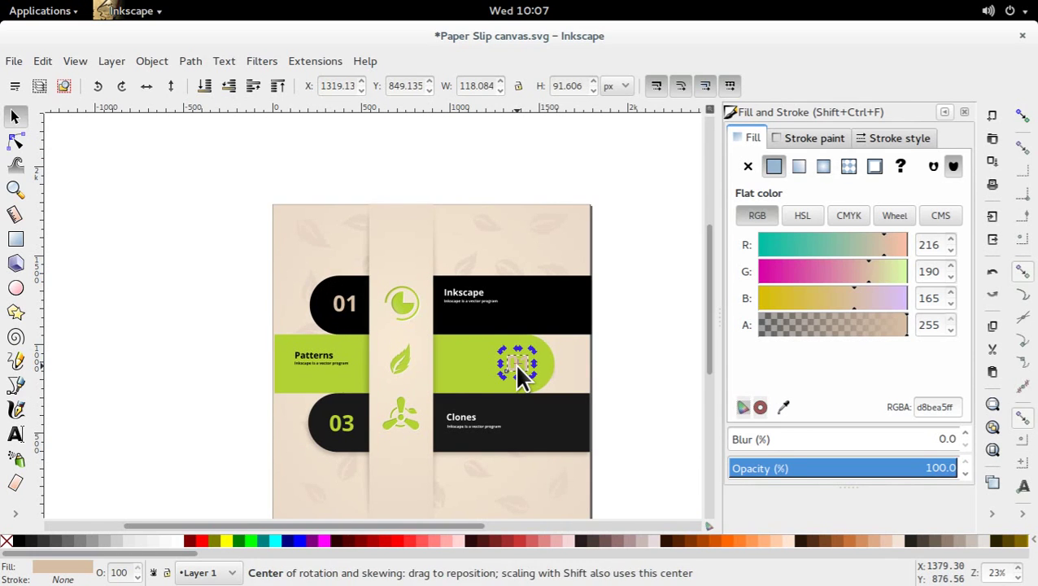
- Change the duplicated number on the green strip to 02
double_click(512, 363)
drag(512, 364, 537, 368)
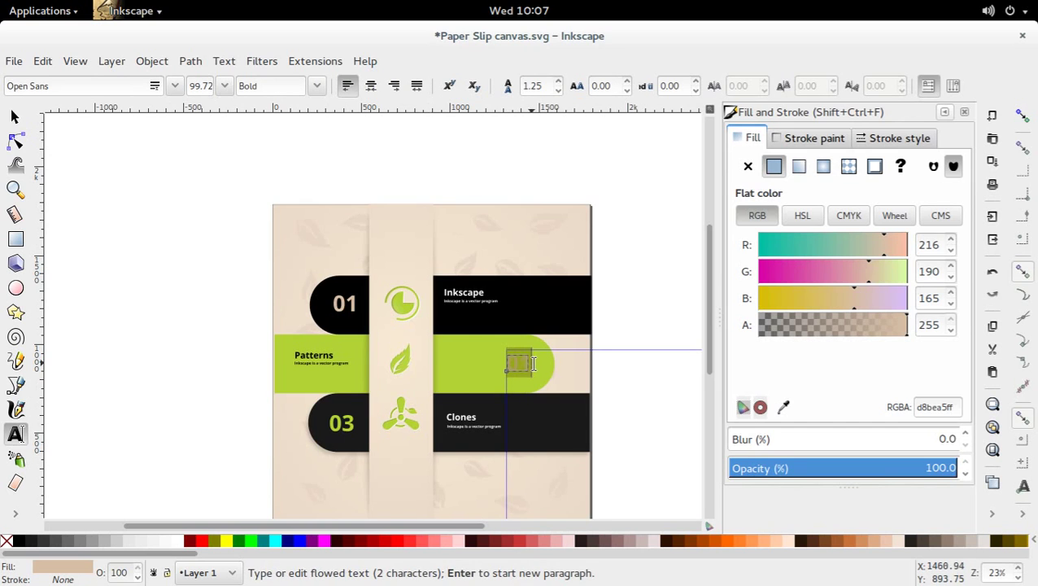
text(02)
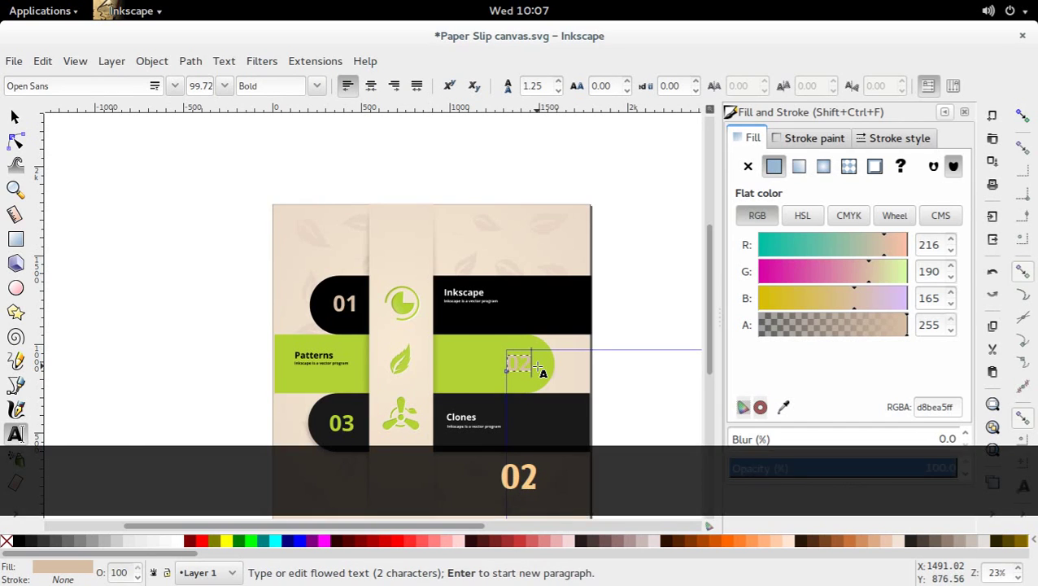
text(S)
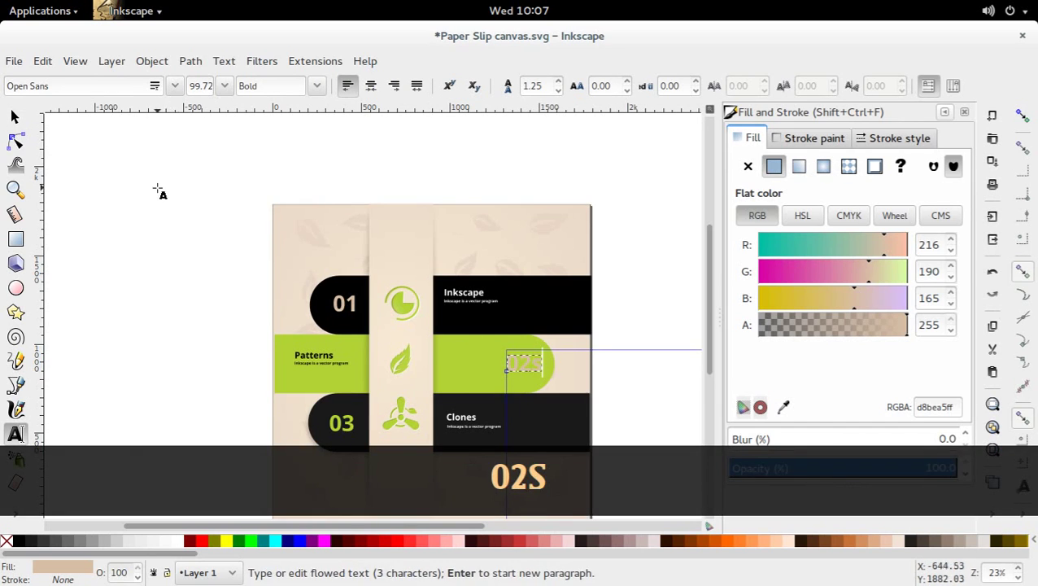
key(BackSpace)
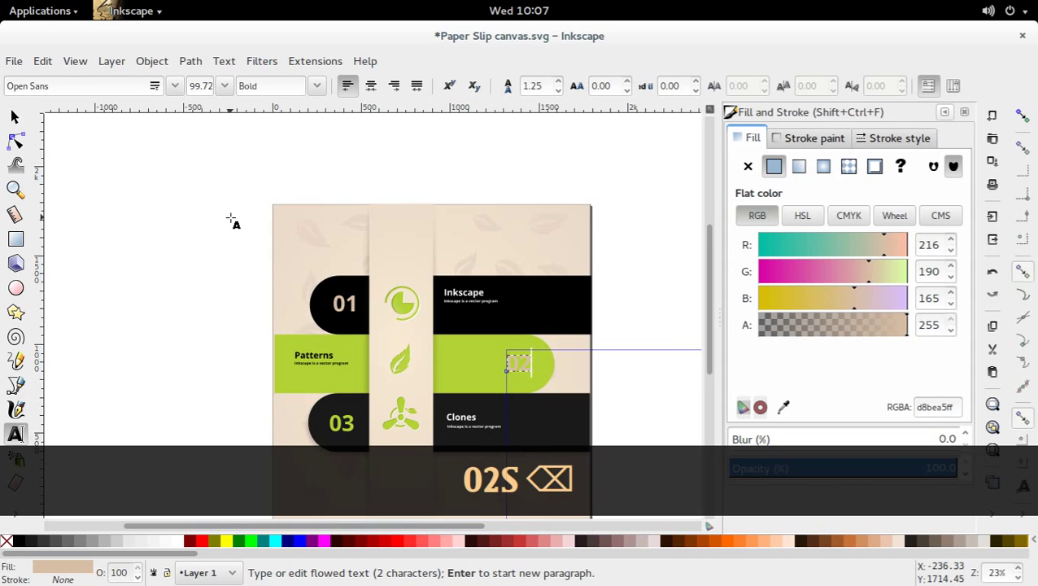
click(14, 116)
click(166, 228)
- Recolour the 02 on the green strip black, with RGB 0, 0, 0 and alpha 225
drag(611, 375, 354, 352)
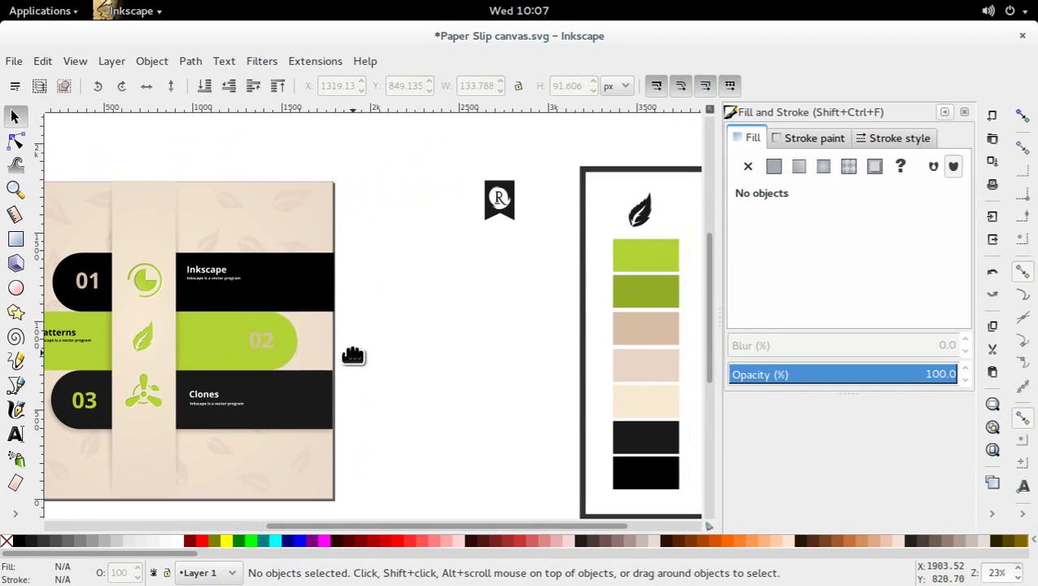
key(d)
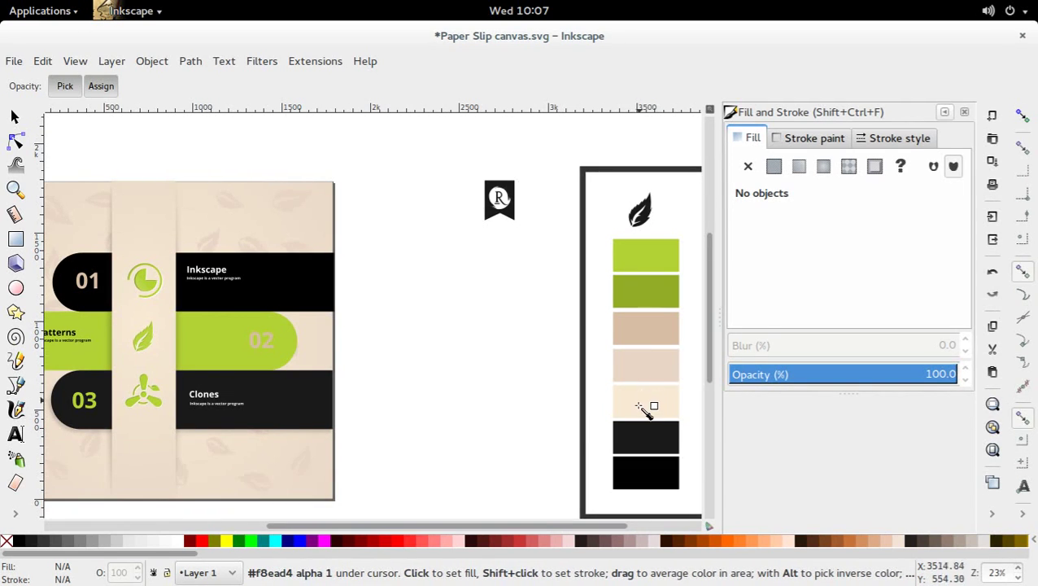
key(s)
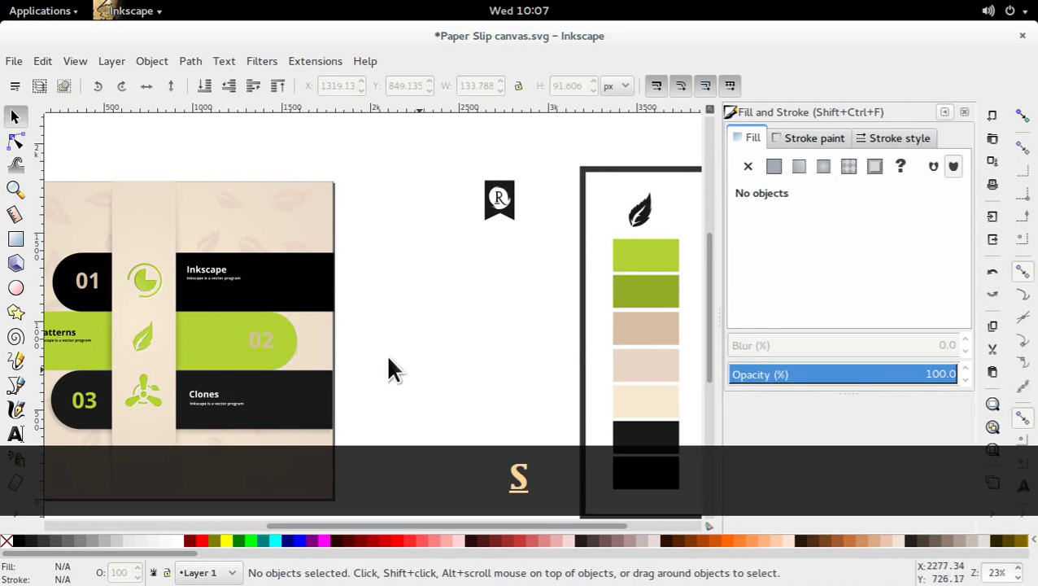
click(269, 340)
key(s)
key(d)
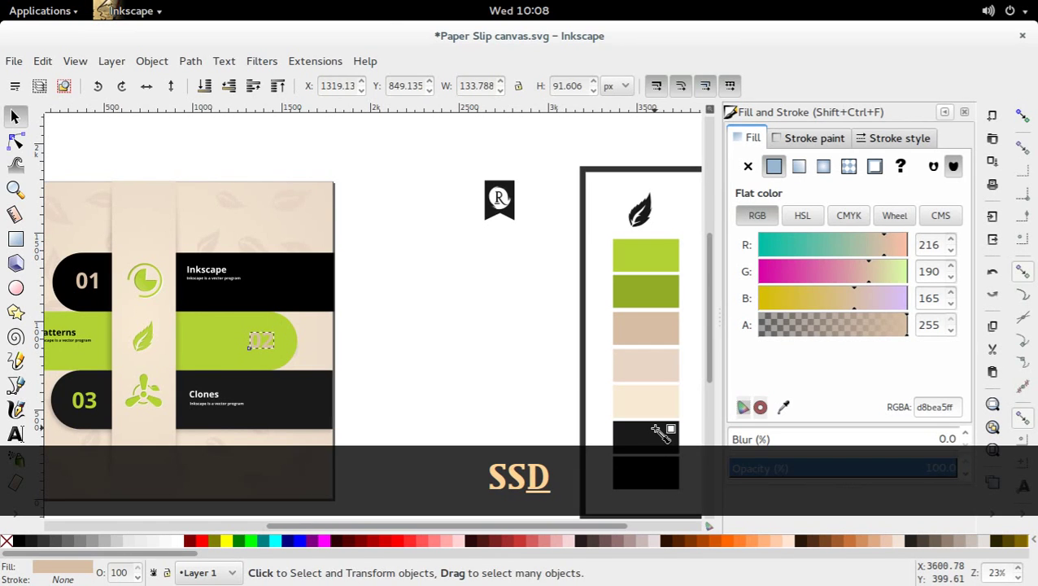
click(655, 429)
key(s)
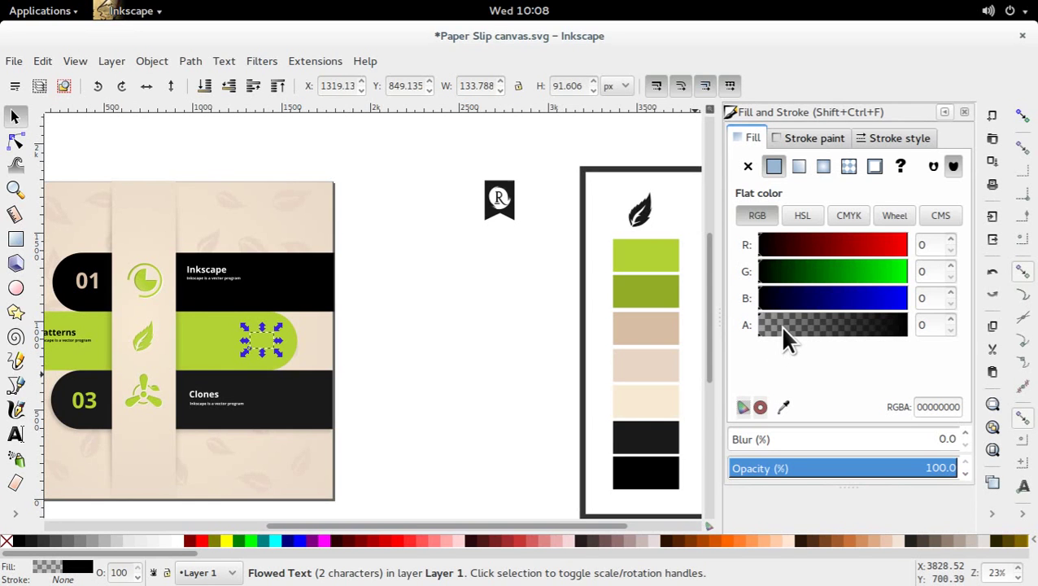
drag(780, 325, 879, 326)
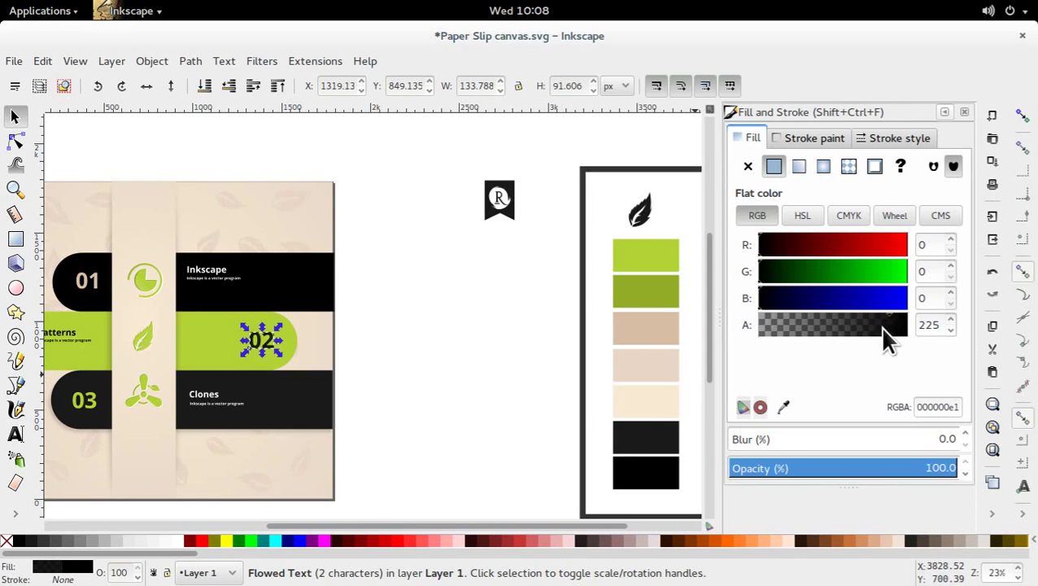
click(394, 320)
- Save the Paper Slip canvas.svg document
drag(220, 413, 370, 383)
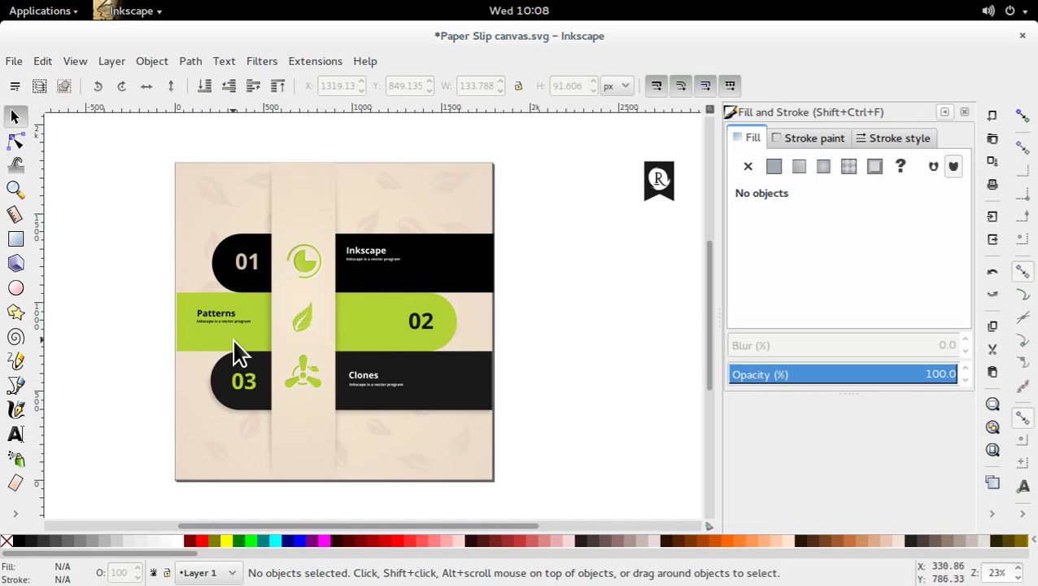
click(220, 316)
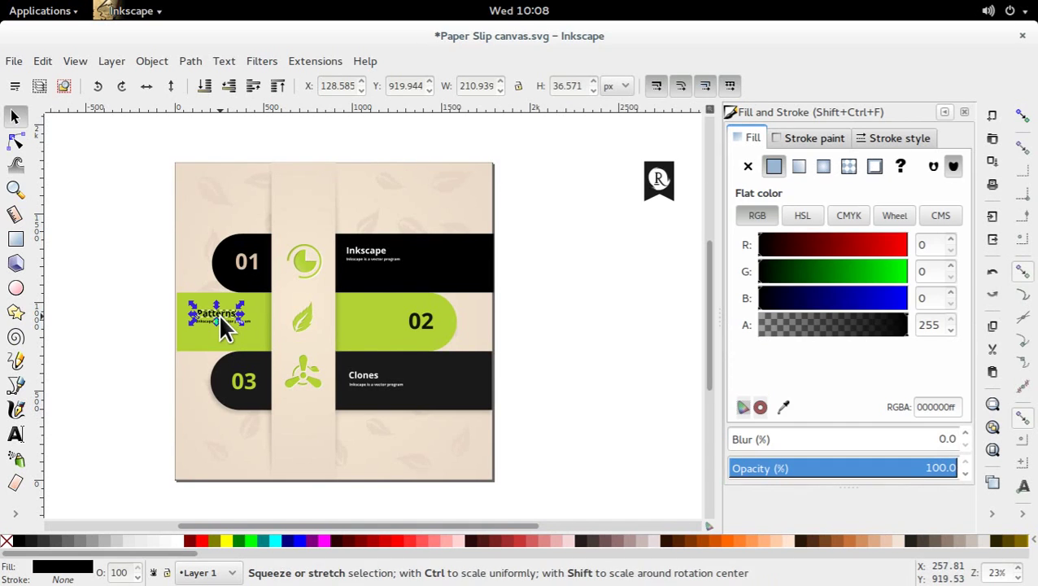
click(167, 330)
mouse_move(383, 311)
mouse_down()
mouse_move(385, 296)
mouse_move(380, 305)
mouse_up()
key(ctrl+s)
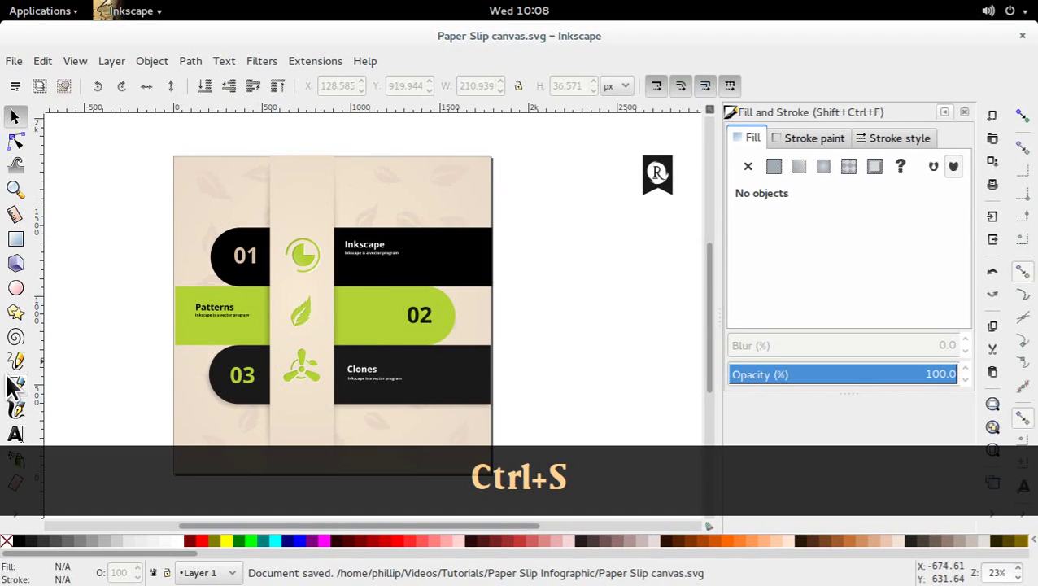
- Draw a black bar about 1792 by 69 px along the canvas's lower edge and set its opacity to 100%
click(16, 238)
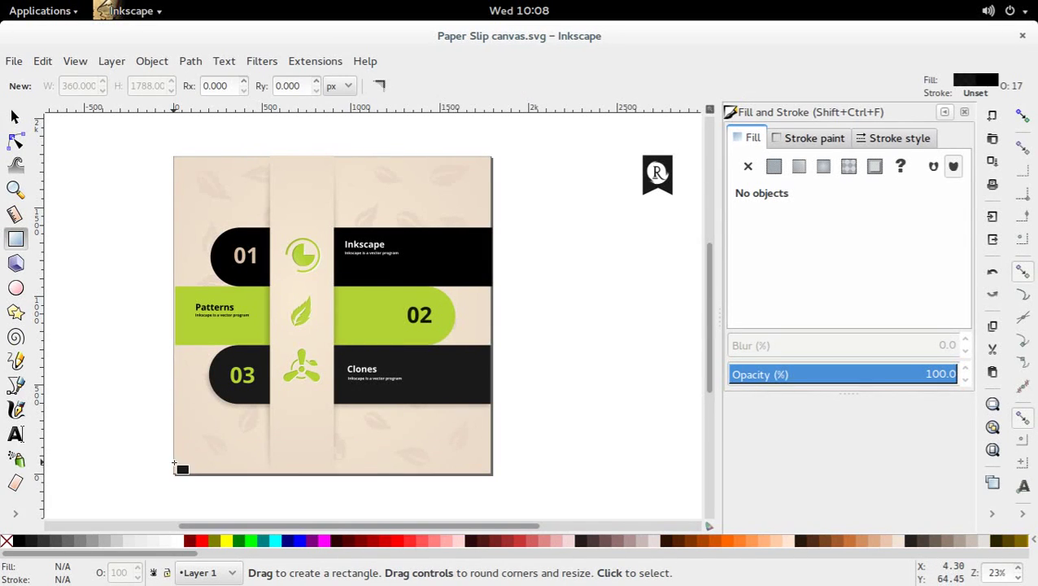
drag(172, 462, 490, 473)
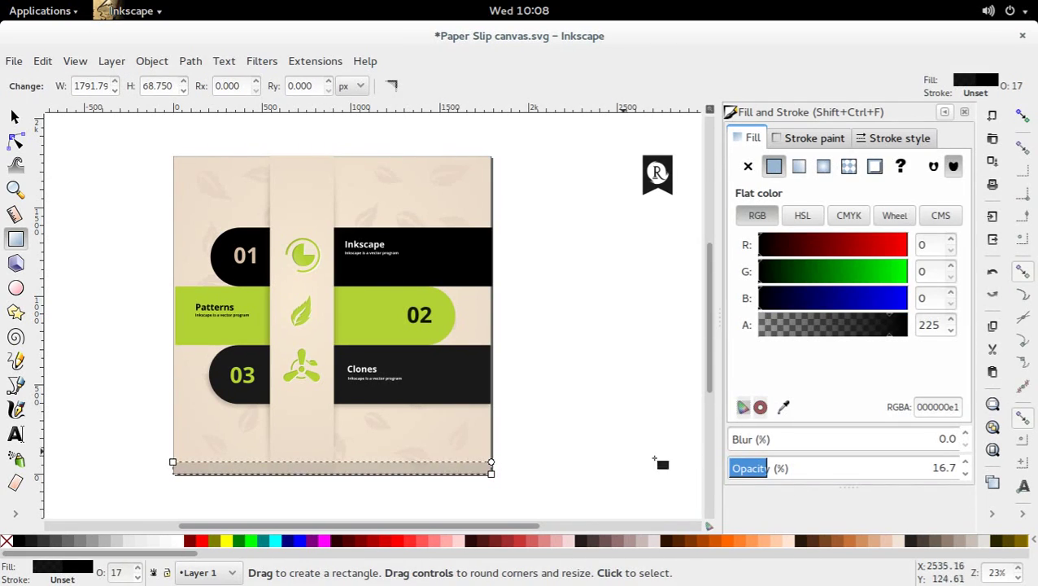
drag(806, 469, 1034, 449)
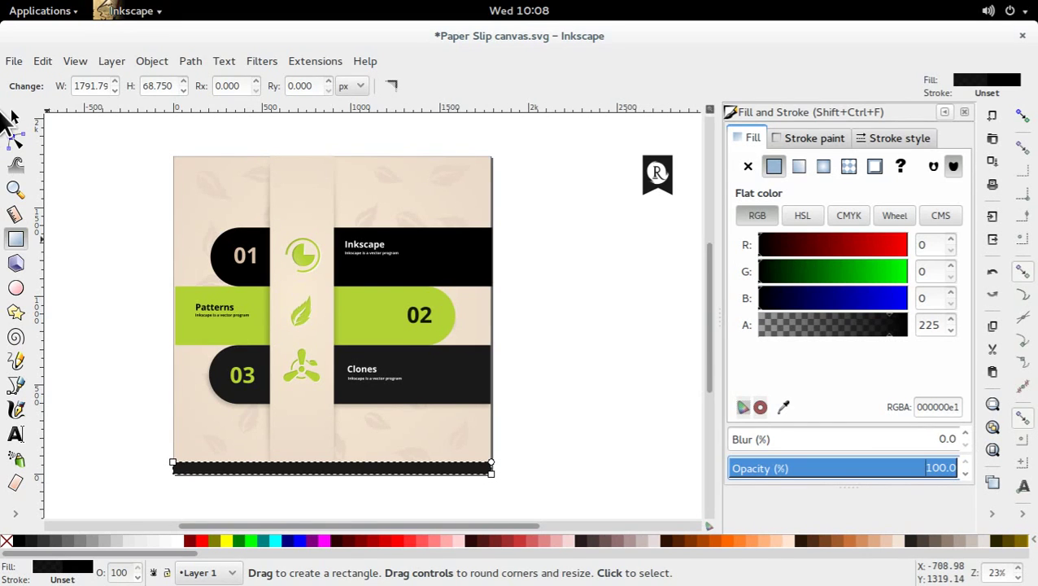
click(14, 117)
click(502, 275)
- Move the R ribbon badge to the canvas's upper right corner, at X 1455.96 px, Y 1560.82 px, and save the document
drag(648, 196, 435, 202)
double_click(436, 201)
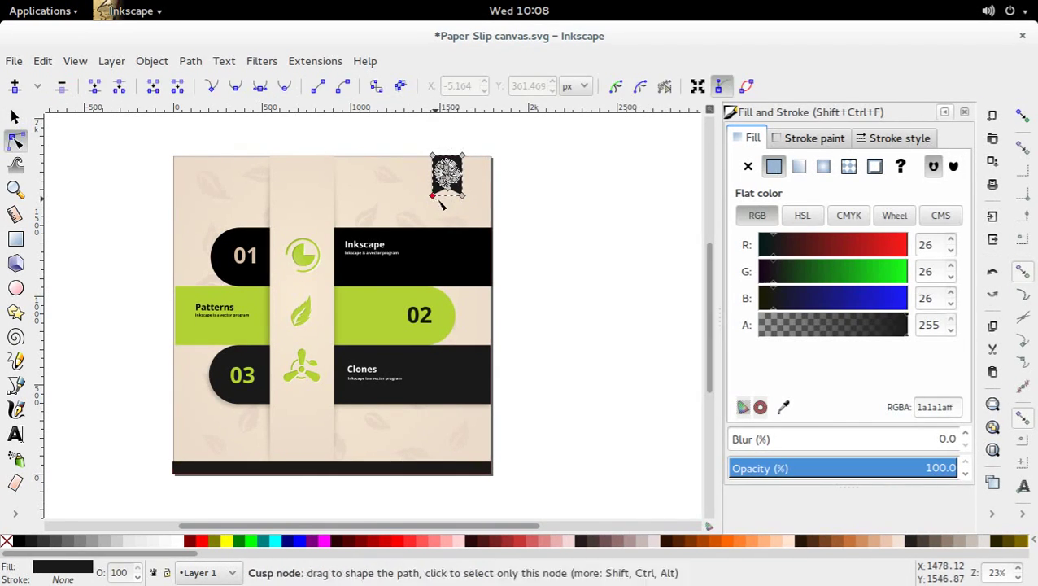
key(s)
key(alt+Down)
key(alt+Down)
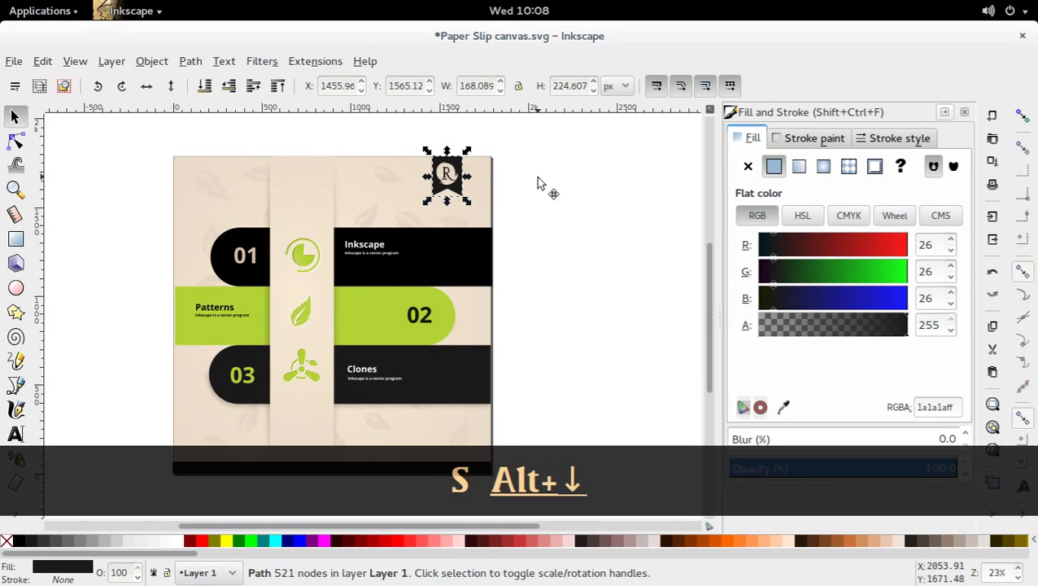
key(ctrl+s)
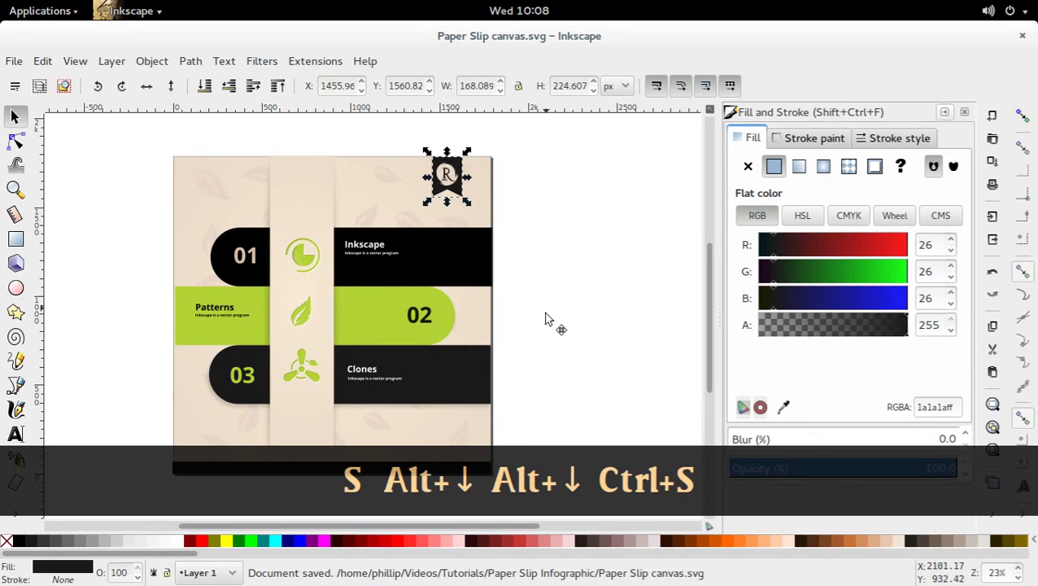
scroll(573, 334, down, 1)
key(minus)
key(minus)
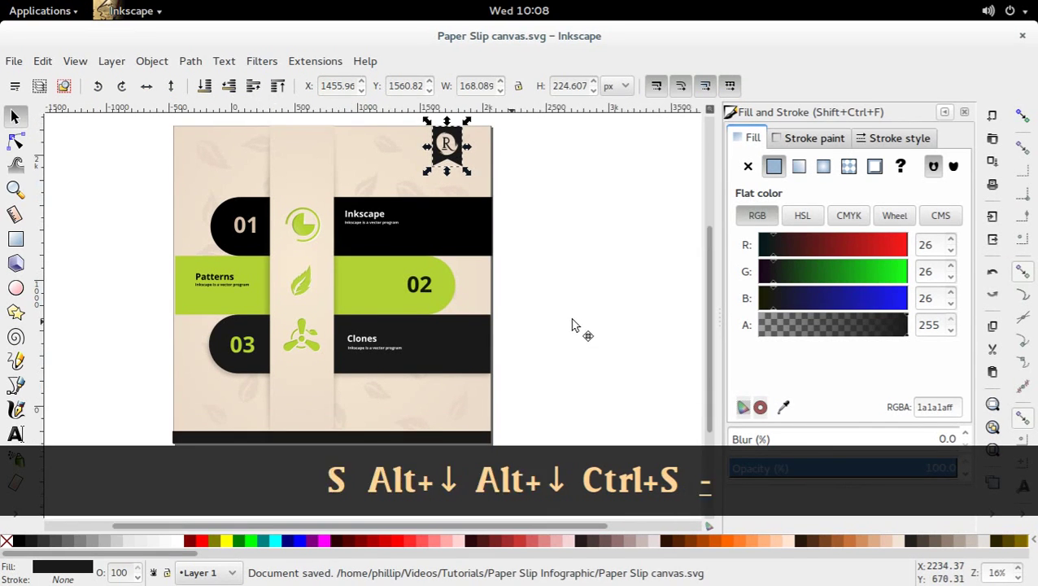
click(491, 340)
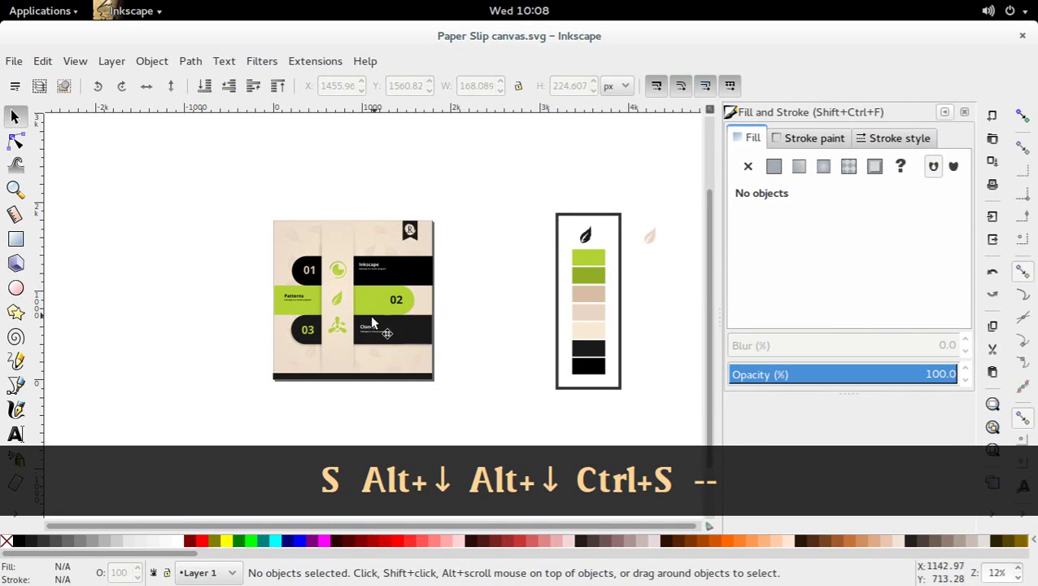
click(301, 303)
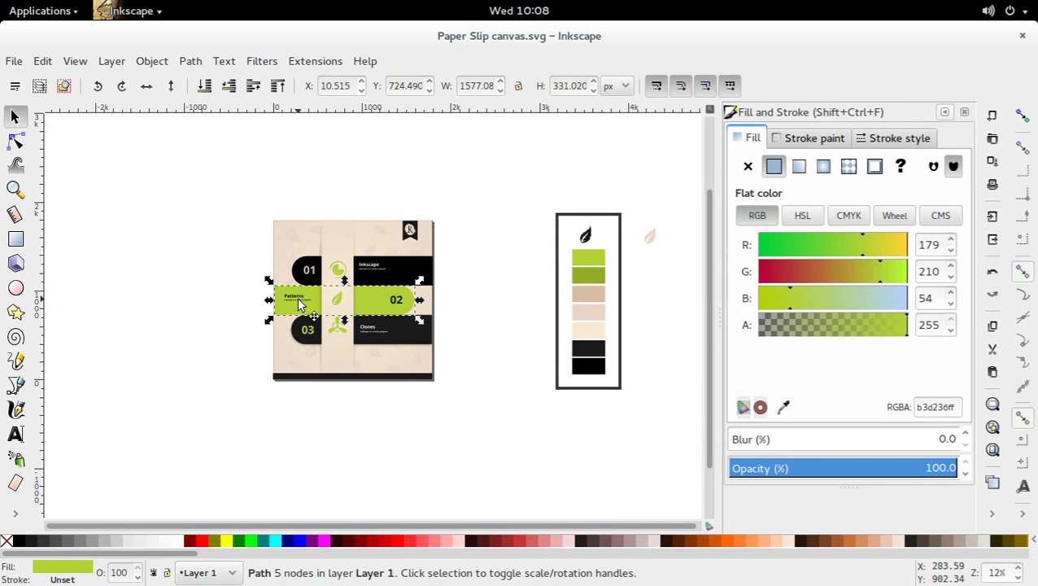
click(294, 297)
shift+click(306, 312)
shift+click(292, 299)
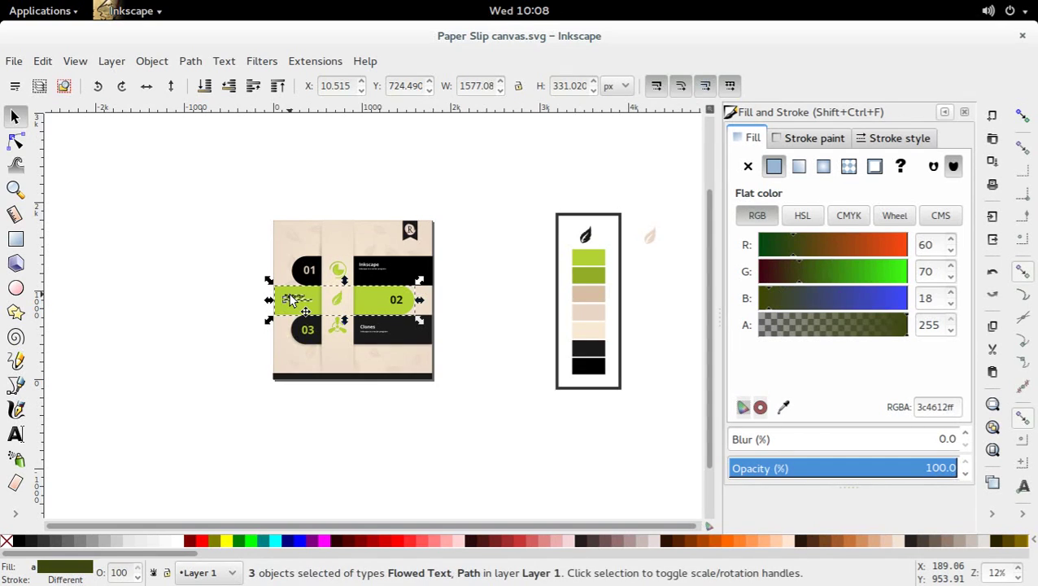
shift+click(301, 312)
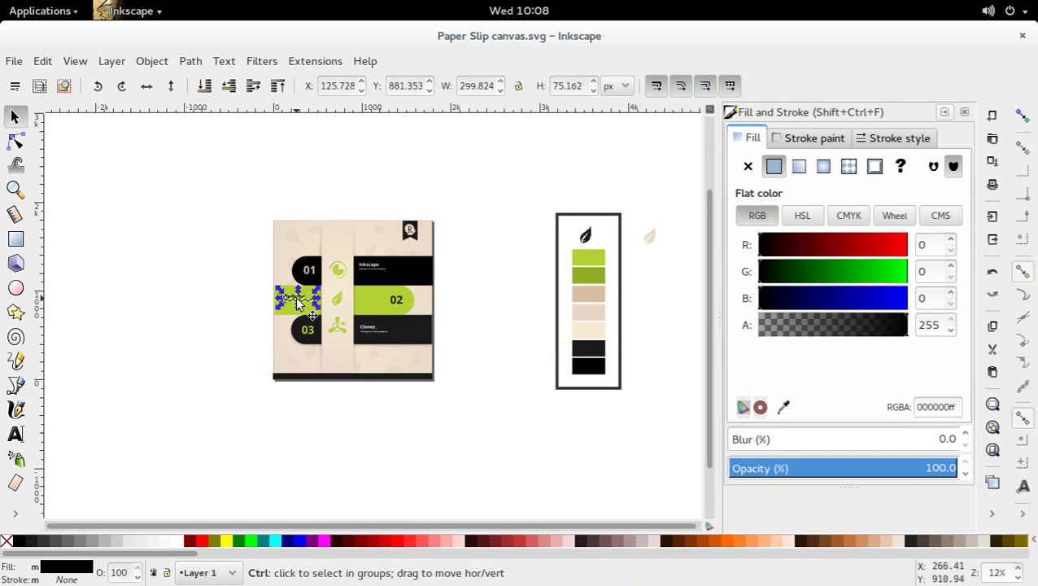
ctrl+click(294, 296)
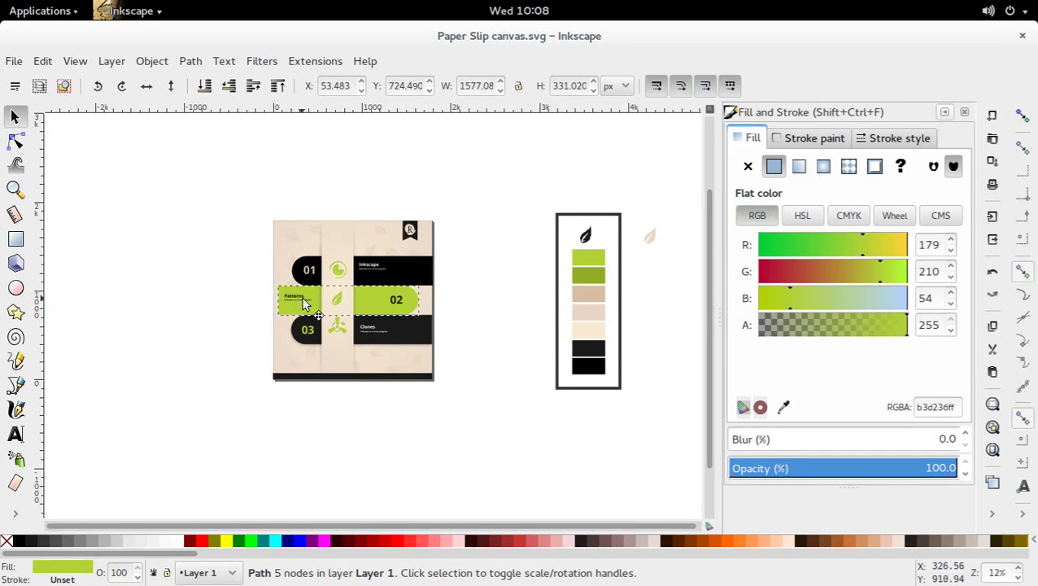
key(ctrl+z)
shift+click(292, 299)
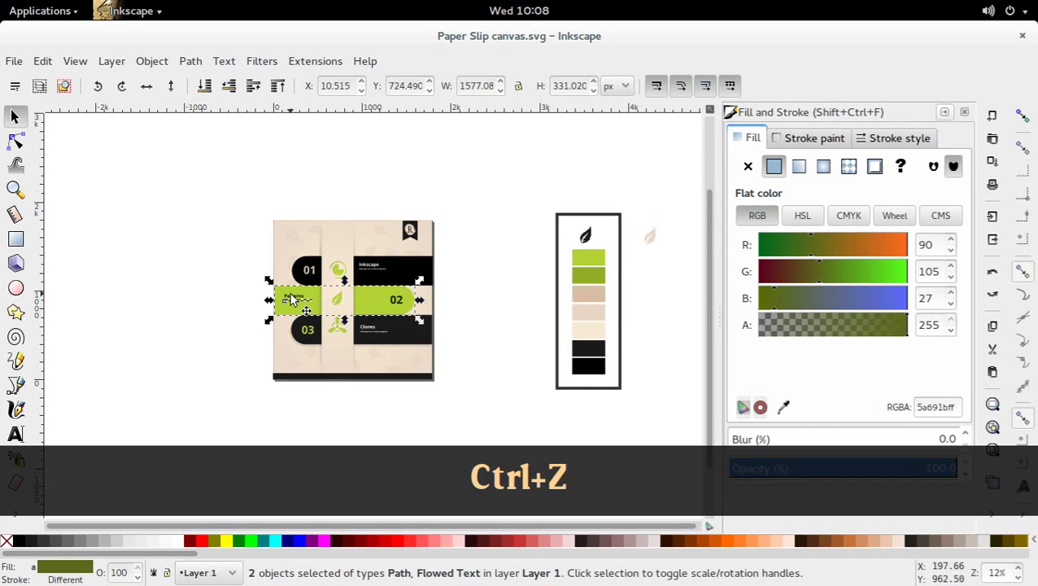
shift+click(291, 295)
click(257, 296)
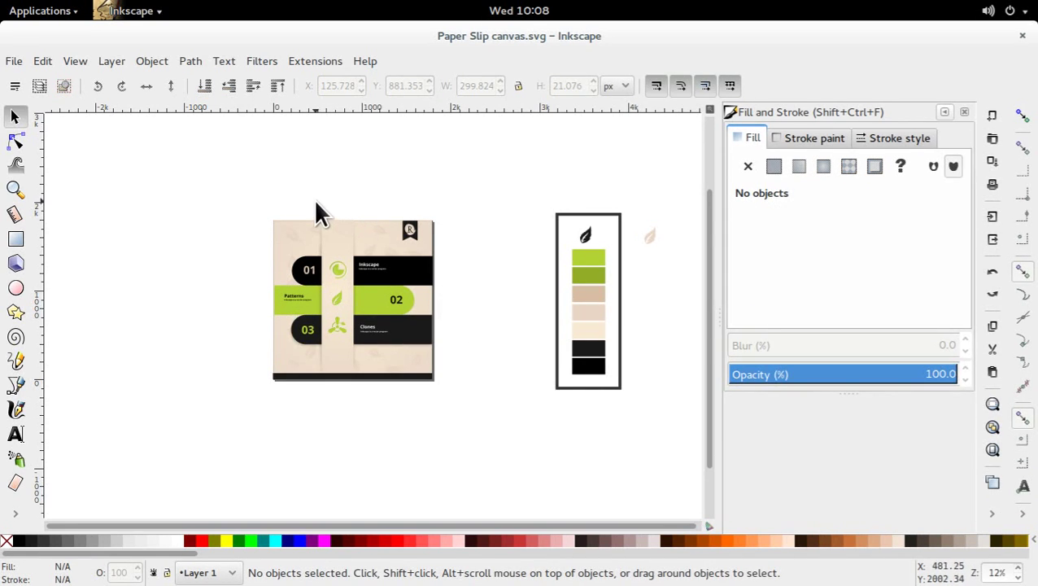
- Shift the beige band, its icons and the Inkscape and Clones headings with captions rightwards to X 593.517 px, and save the document
drag(317, 202, 358, 361)
key(Right)
key(Right)
click(338, 440)
key(ctrl+s)
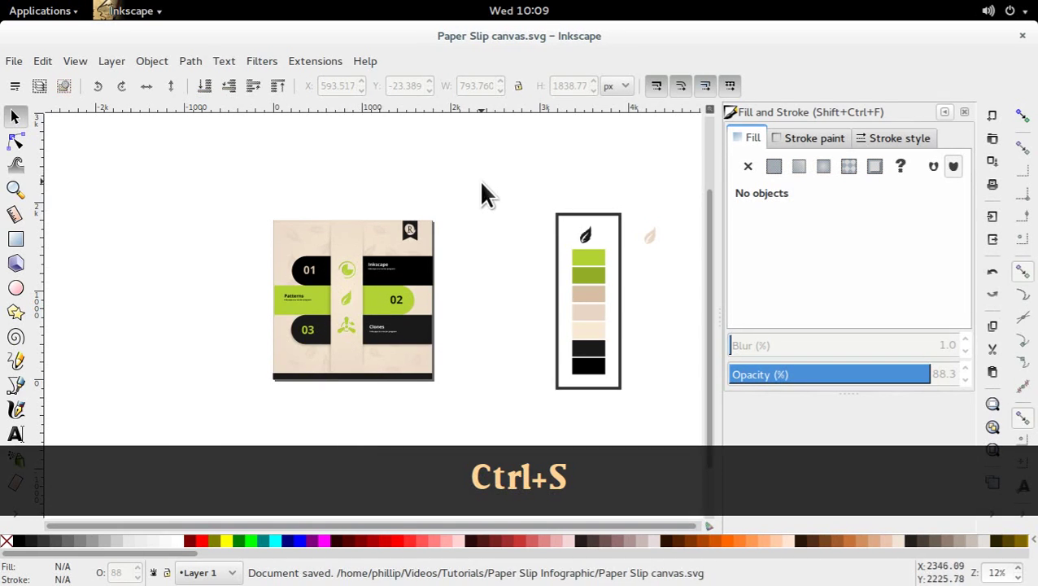
drag(481, 183, 248, 429)
click(470, 328)
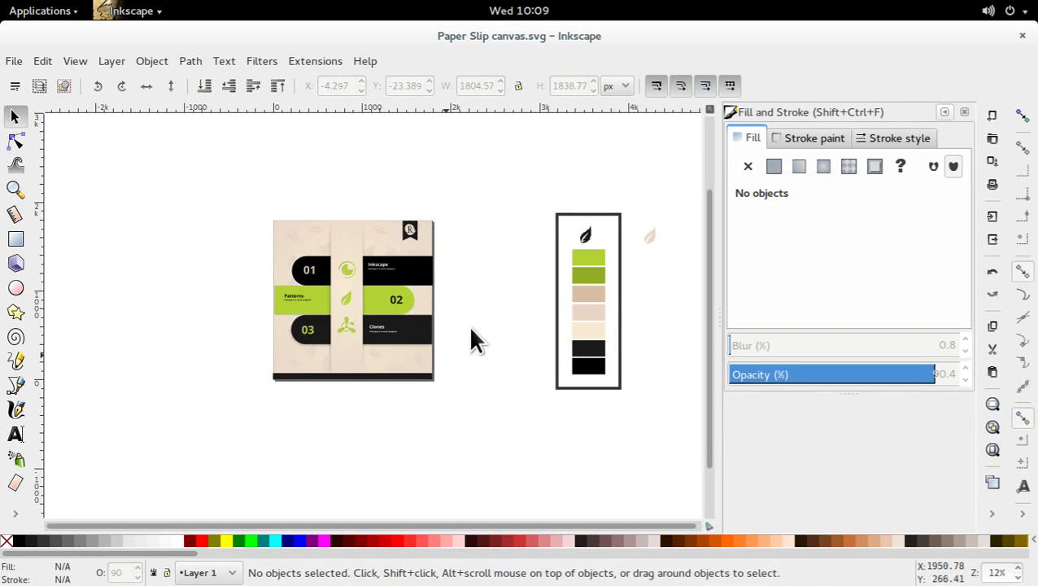
key(ctrl+s)
- Copy the "Infographic: Paper Slip" title from Paper Slip icons.svg and paste it into Paper Slip canvas.svg
mouse_move(3, 3)
click(349, 280)
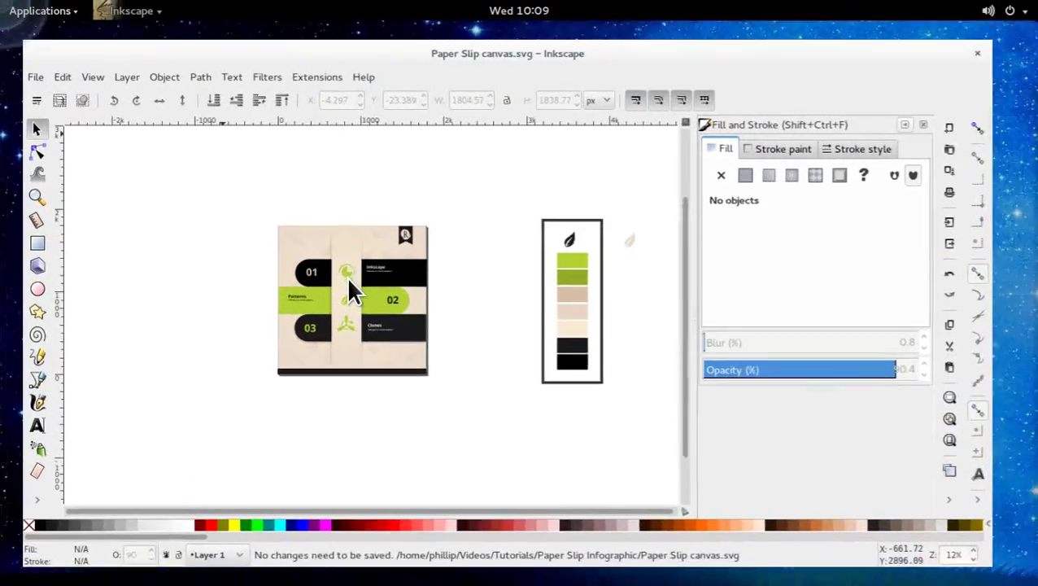
key(ctrl+alt+Down)
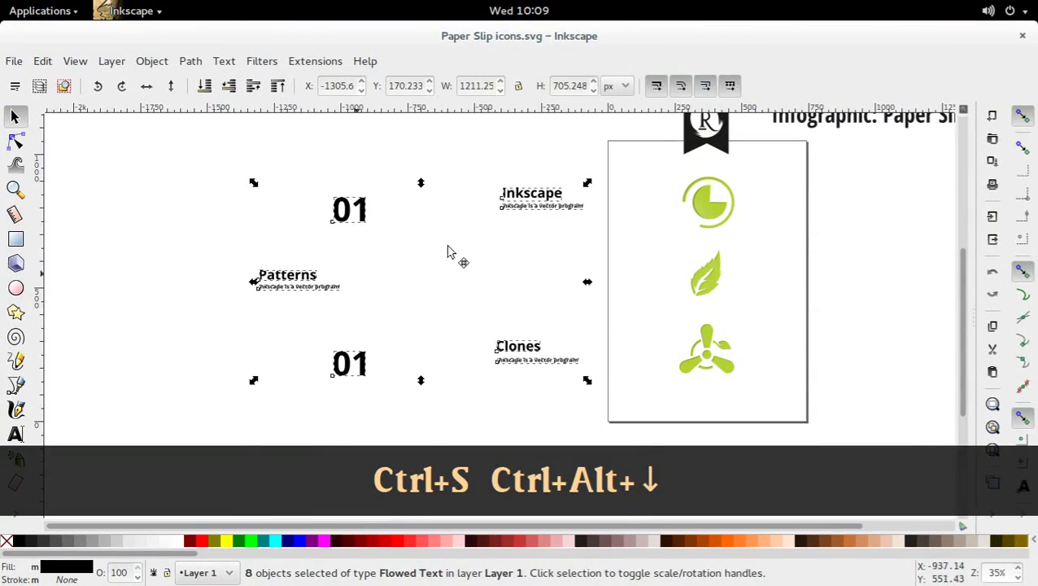
key(Escape)
drag(674, 239, 494, 337)
click(750, 213)
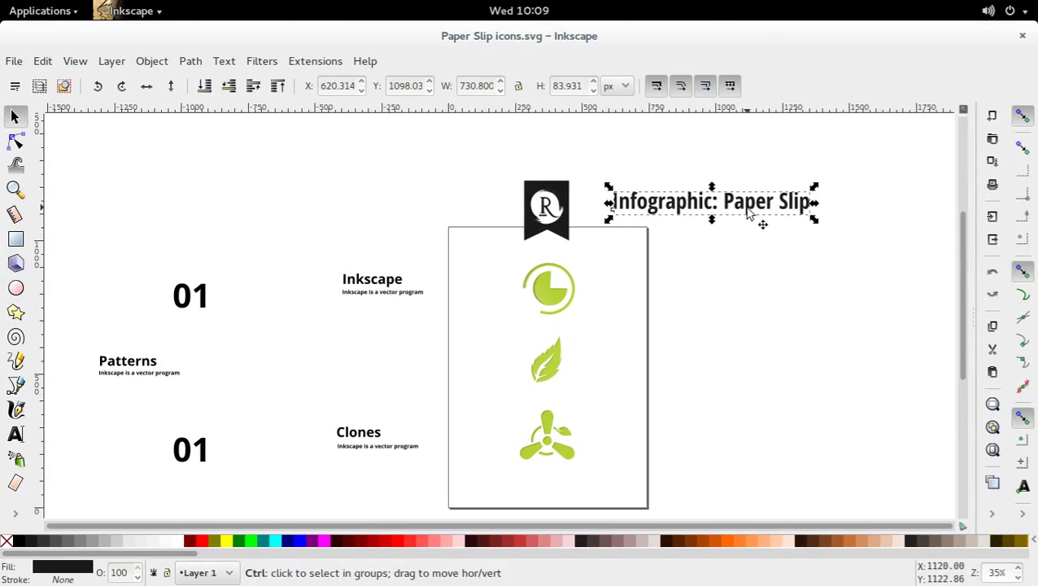
key(ctrl+c)
key(ctrl+alt+Up)
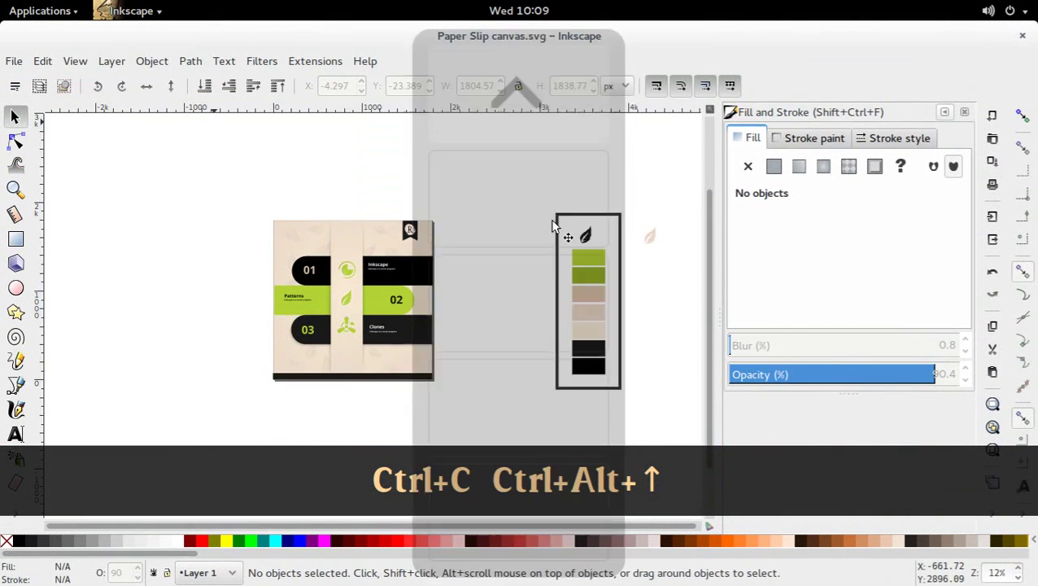
key(ctrl+v)
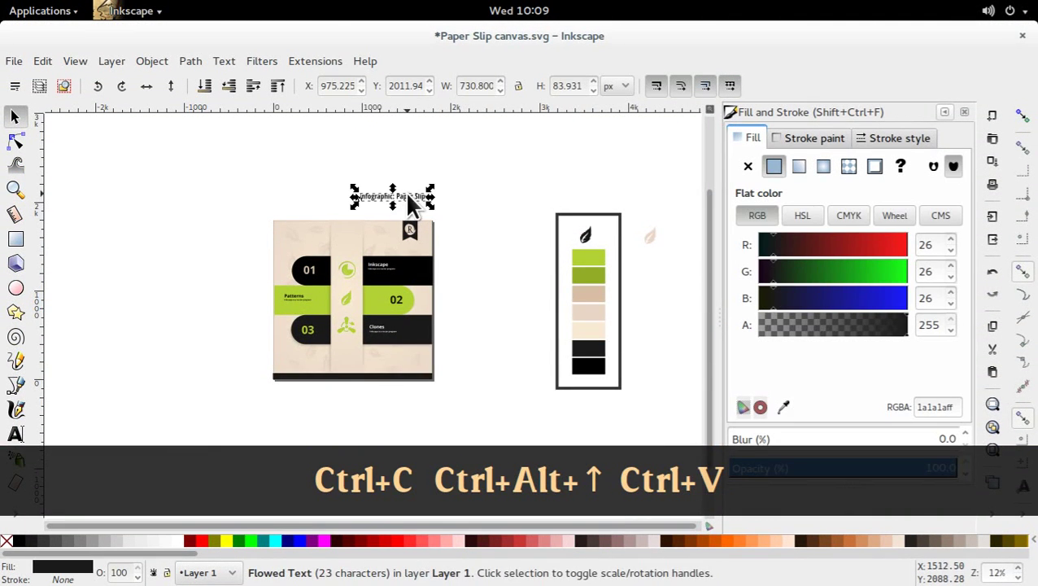
- Move the pasted title onto the canvas's upper edge, centred above the beige band, at X 476.788 px, Y 1625.22 px
click(377, 213)
drag(390, 203, 342, 238)
click(360, 201)
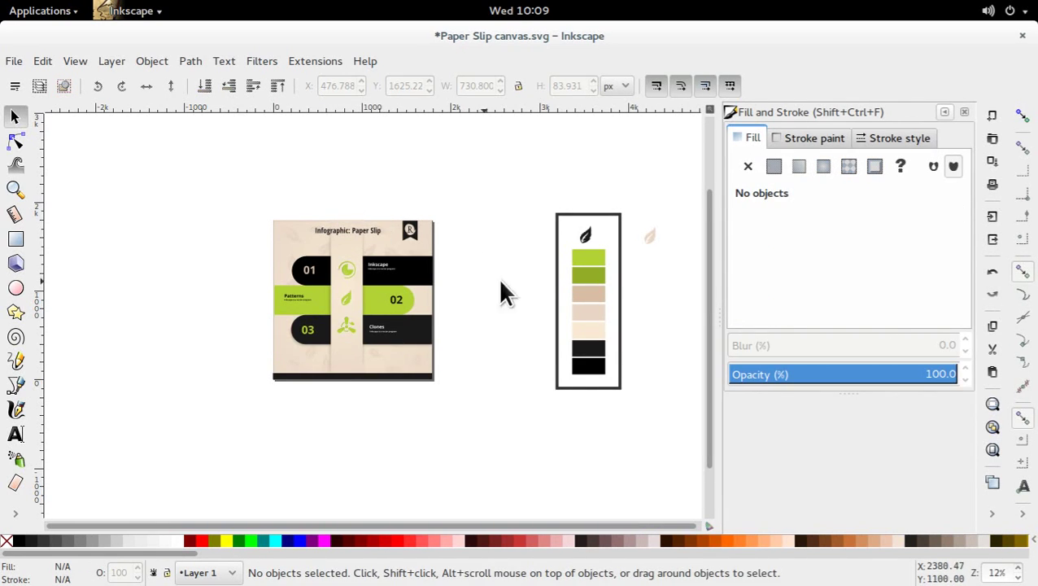
- Move the framed colour palette closer to the canvas, at X 2025.67 px, Y -117.80 px
drag(640, 165, 460, 391)
click(464, 424)
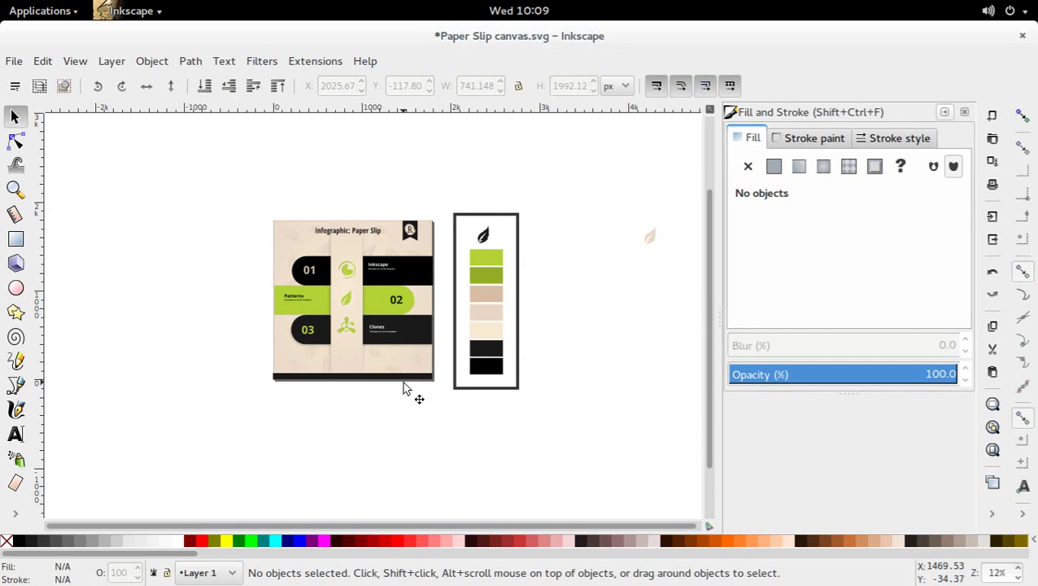
- Examine the font settings of the infographic's title and of the Inkscape heading
key(equal)
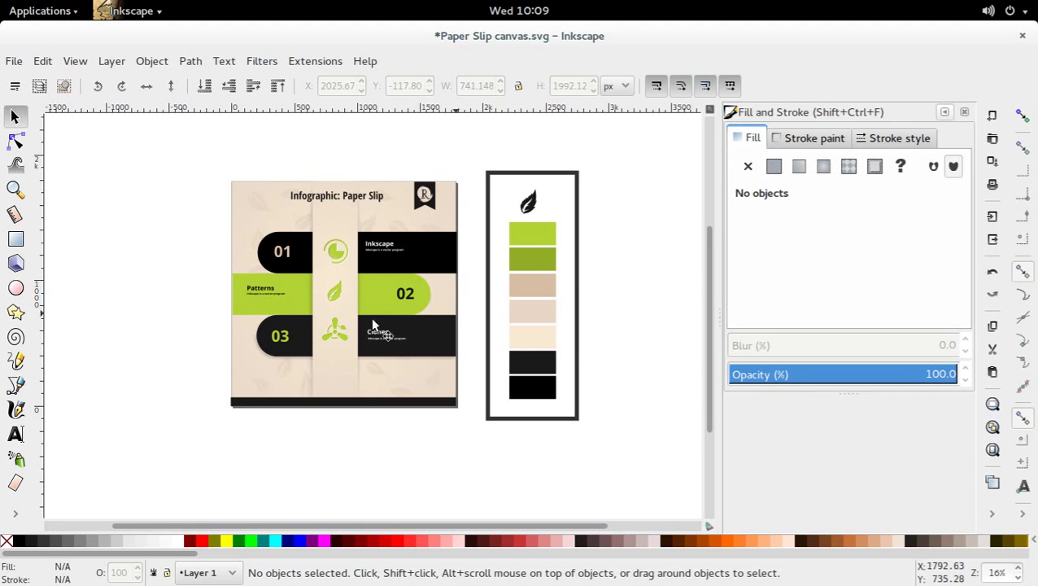
double_click(332, 197)
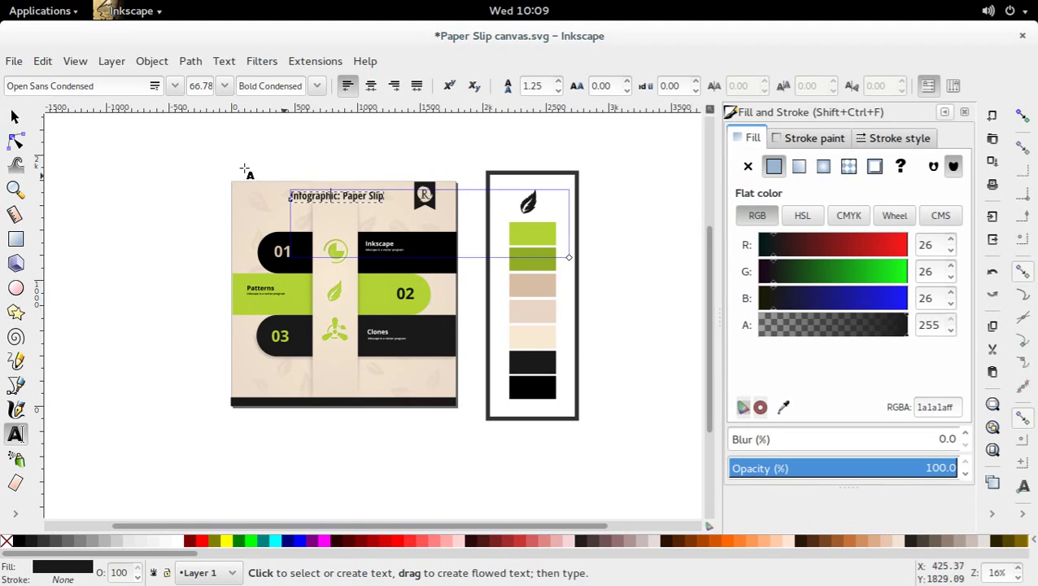
click(388, 250)
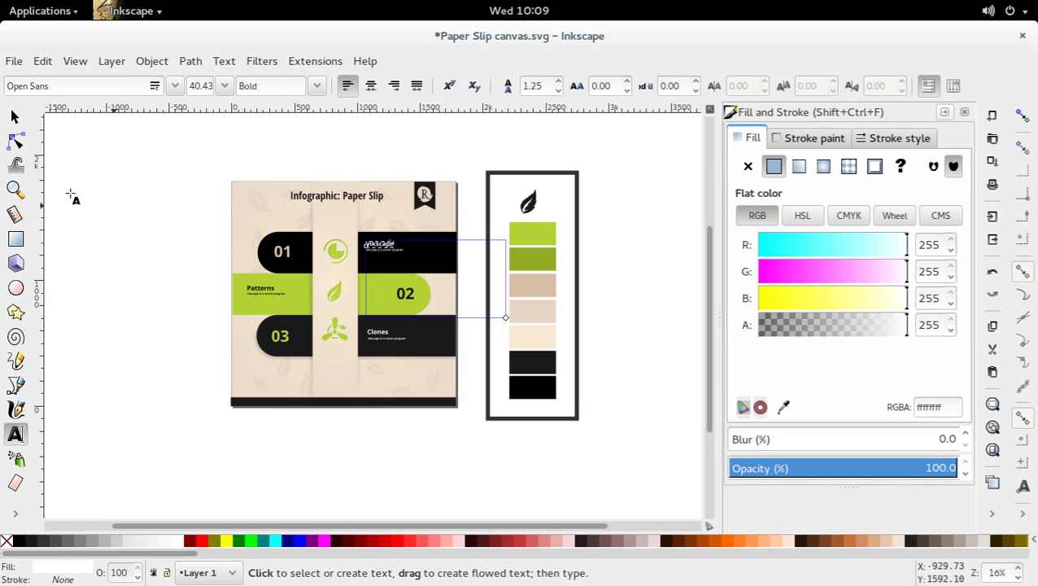
click(13, 117)
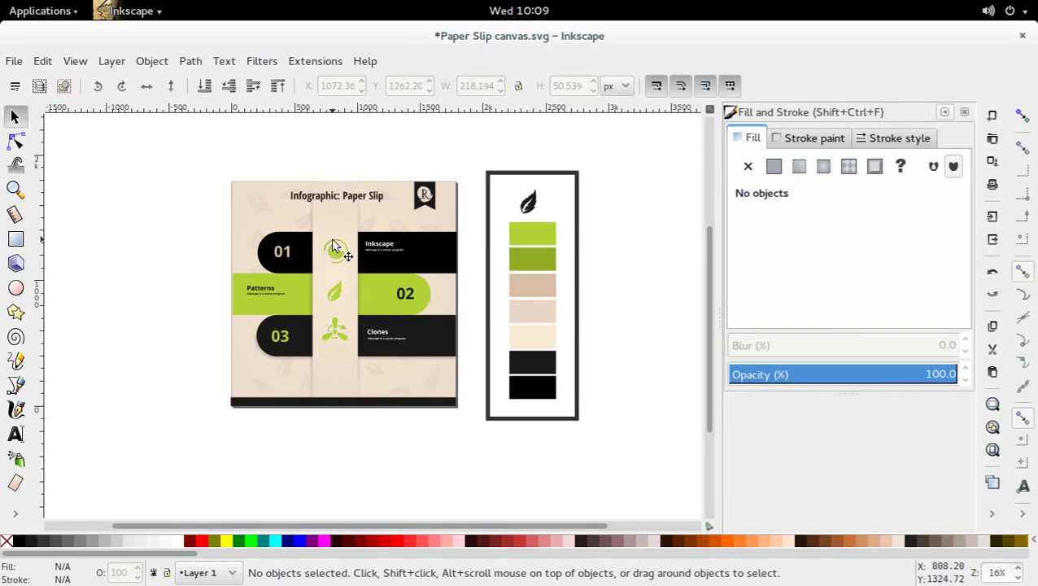